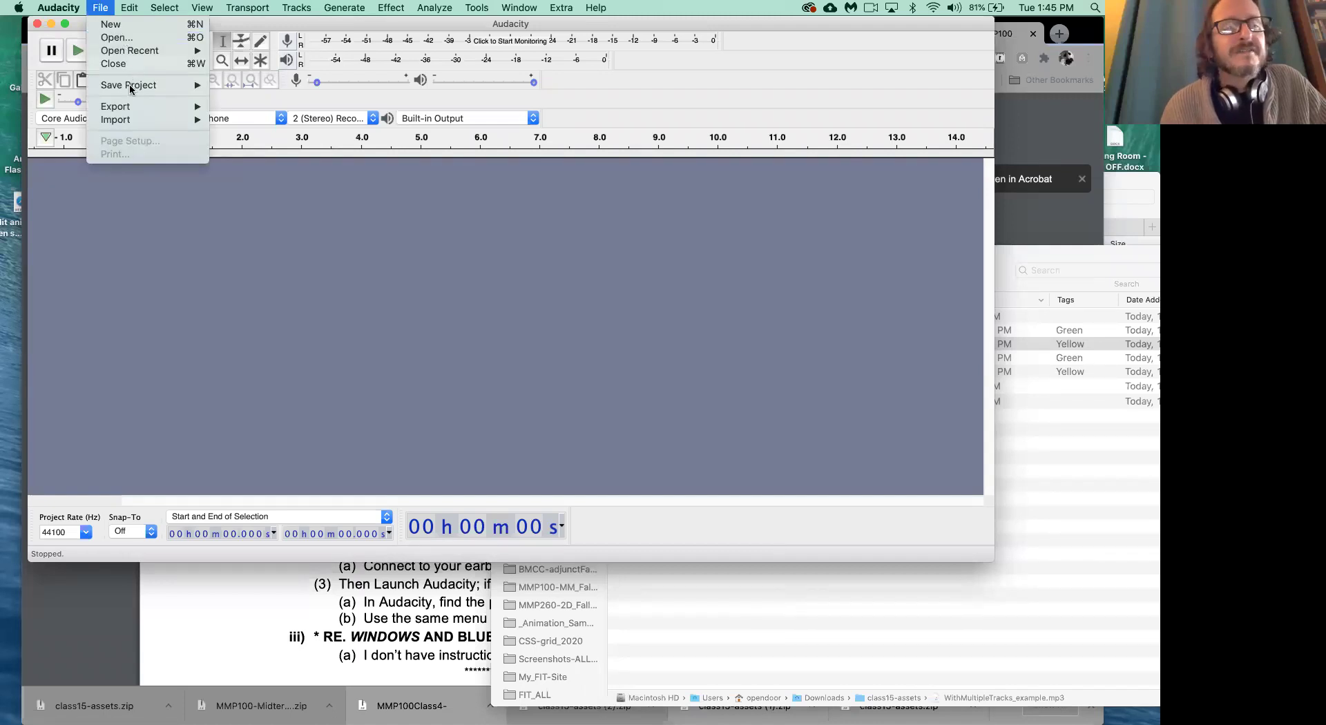
Step: Import the audio file FIXIT.mp3 from the class15-assets folder in Downloads
{"action": "mouse_move", "coordinate": [144, 122]}
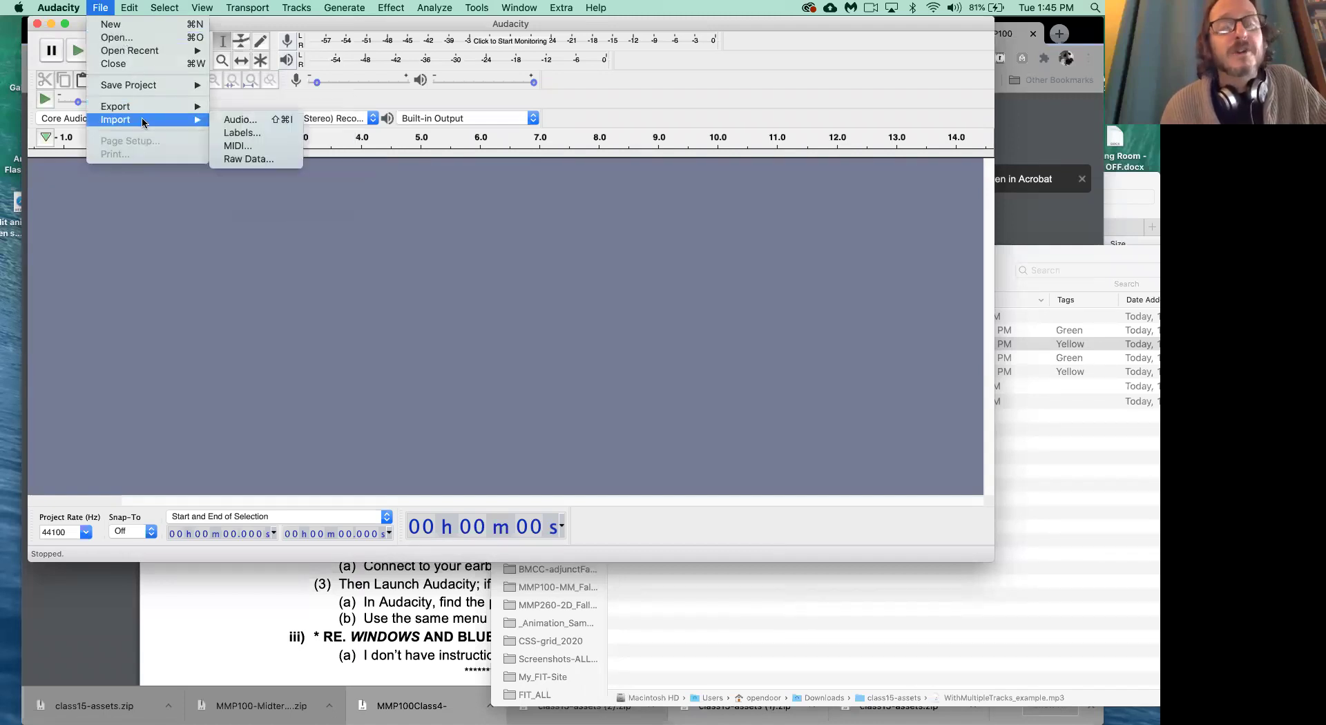
{"action": "left_click", "coordinate": [248, 121]}
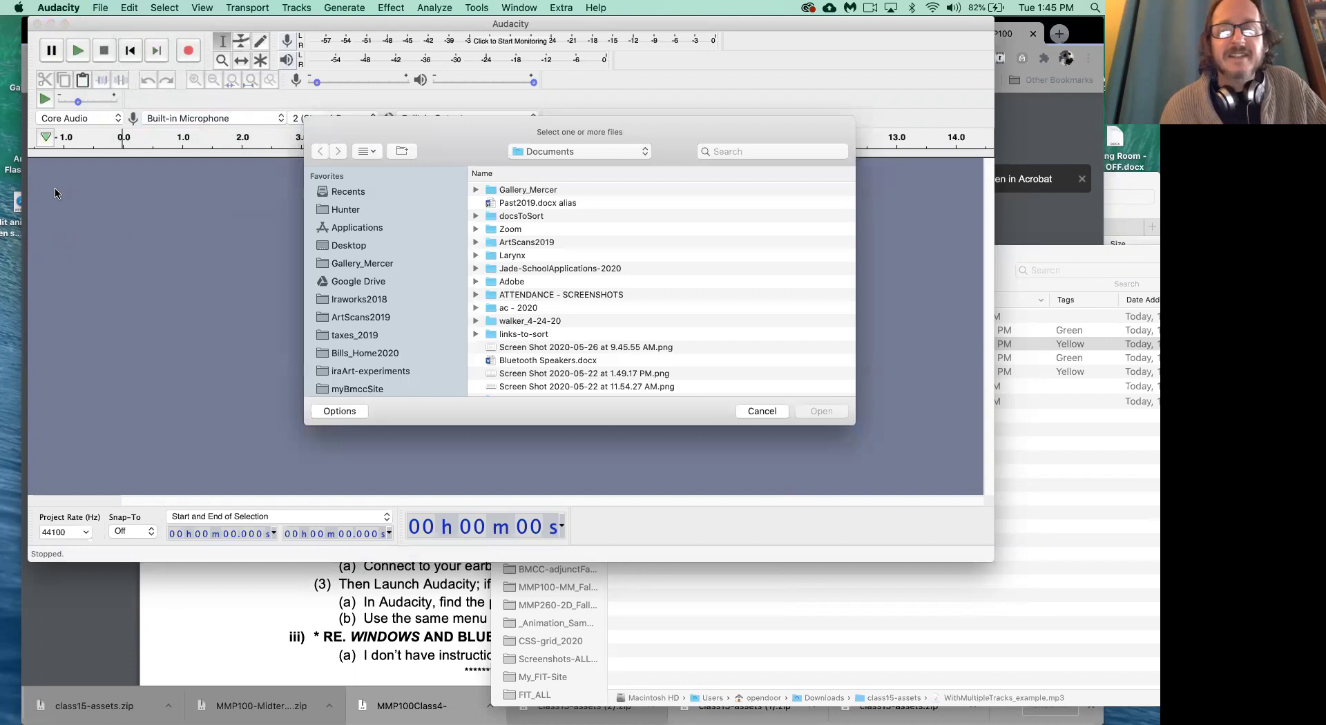
{"action": "left_click_drag", "start_coordinate": [424, 143], "coordinate": [413, 167]}
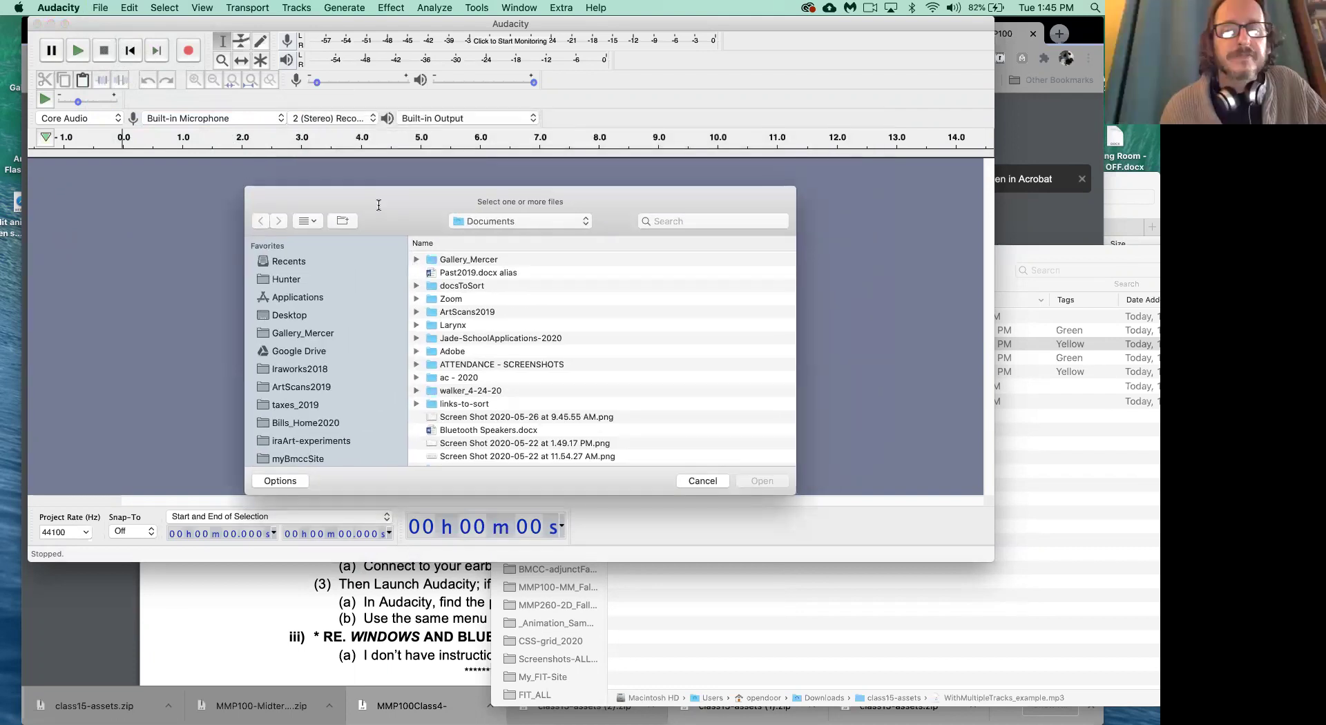
{"action": "scroll", "coordinate": [304, 440], "scroll_direction": "down", "scroll_amount": 8}
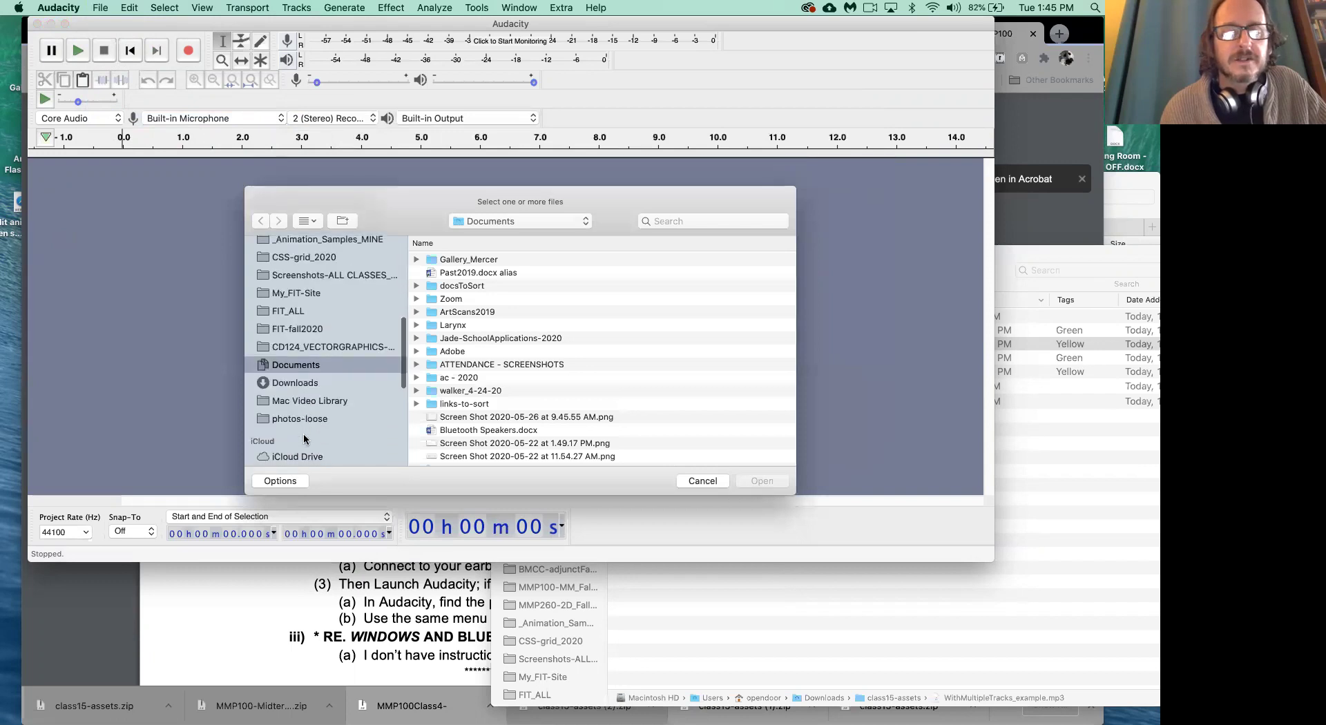
{"action": "left_click", "coordinate": [302, 384]}
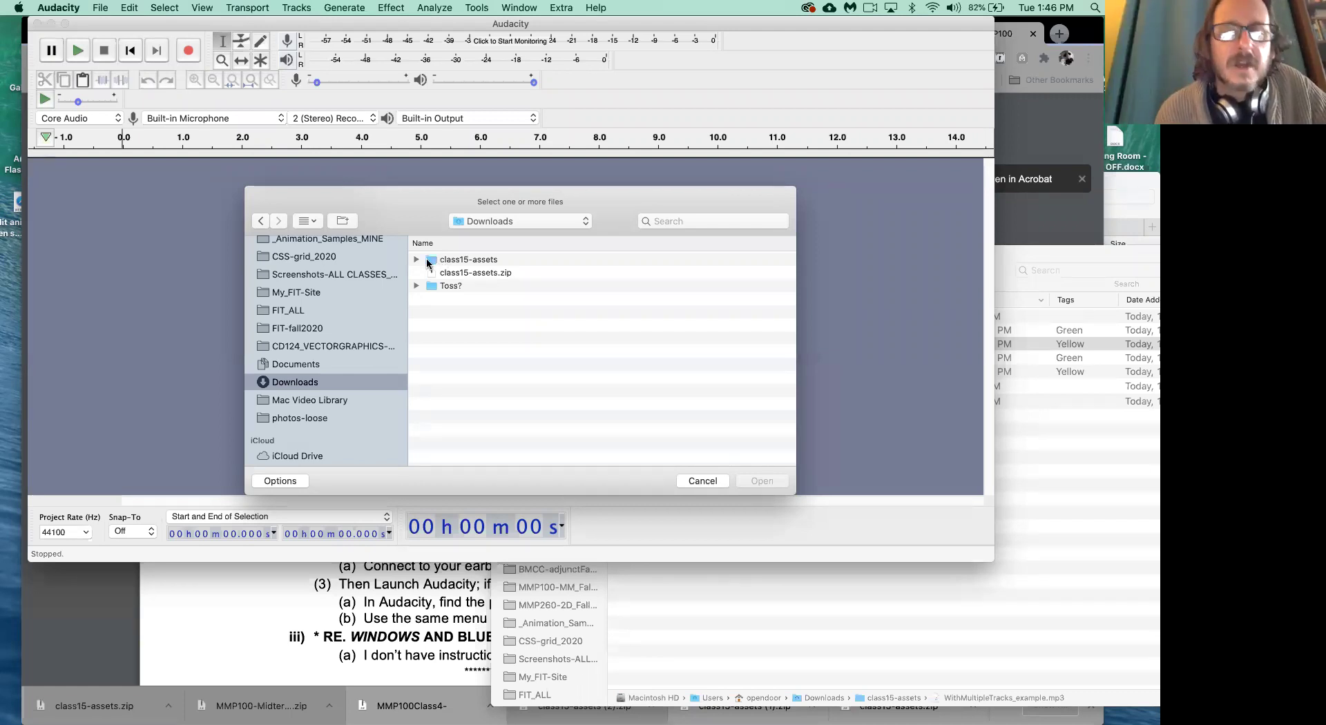
{"action": "double_click", "coordinate": [429, 261]}
{"action": "left_click", "coordinate": [462, 288]}
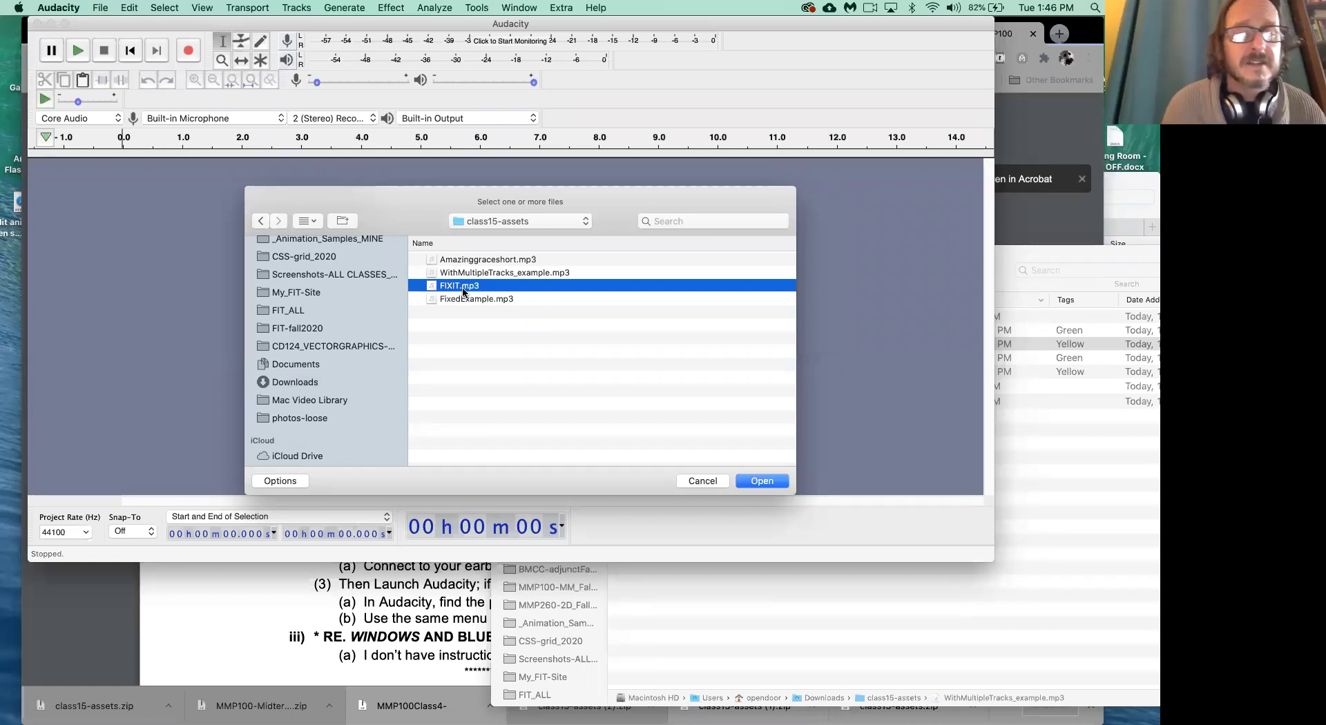
{"action": "left_click", "coordinate": [770, 484]}
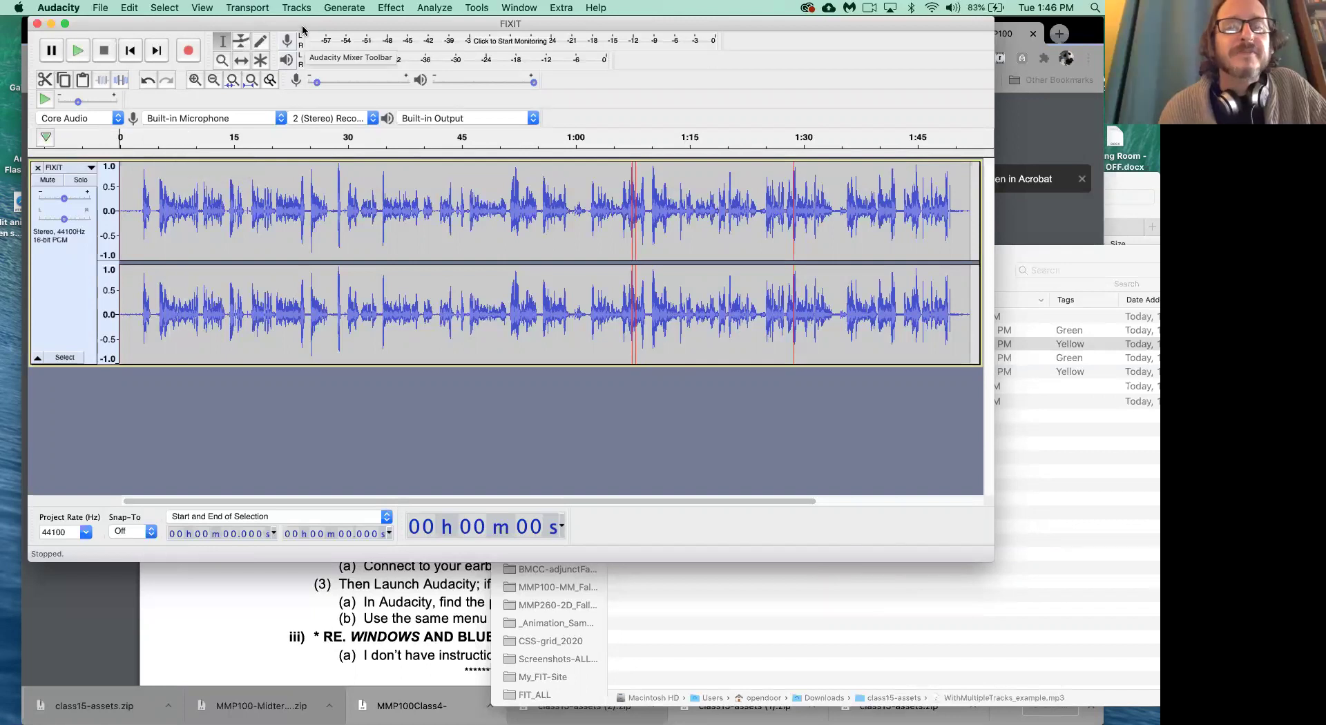
Step: Play the track from the start and stop after the first word, setting the cursor at the stopping point
{"action": "key", "text": "space"}
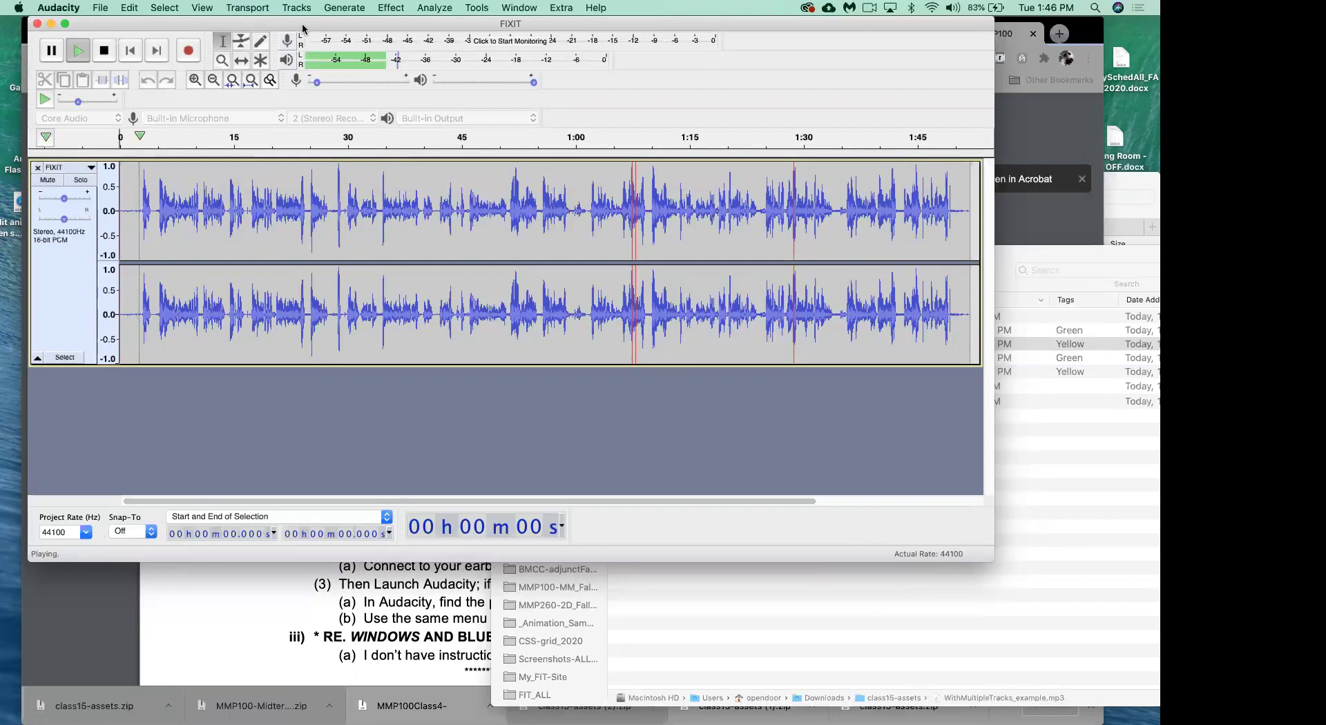
{"action": "key", "text": "x"}
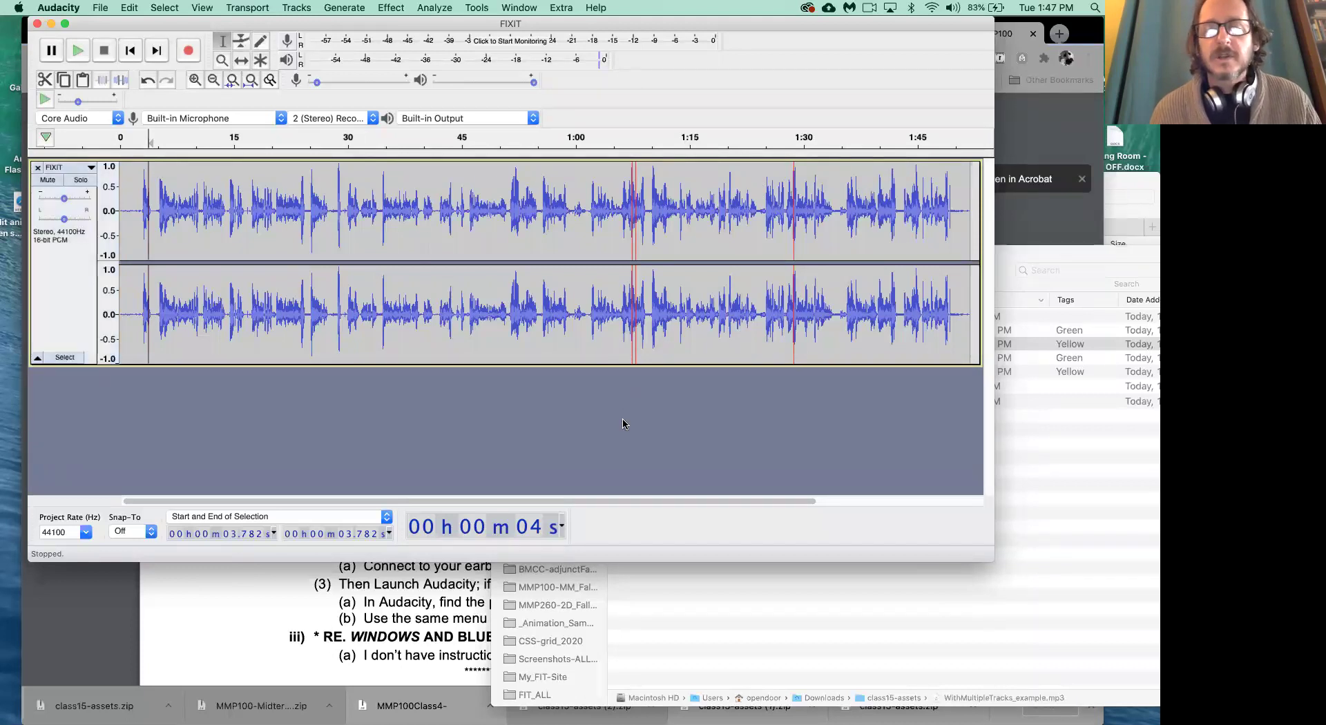
Step: Examine the waveform around the first word and the silence at about 2.8 s up close, finishing with the whole track in view
{"action": "key", "text": "super+1"}
{"action": "key", "text": "super+1"}
{"action": "key", "text": "super+1"}
{"action": "key", "text": "super+1"}
{"action": "key", "text": "super+1"}
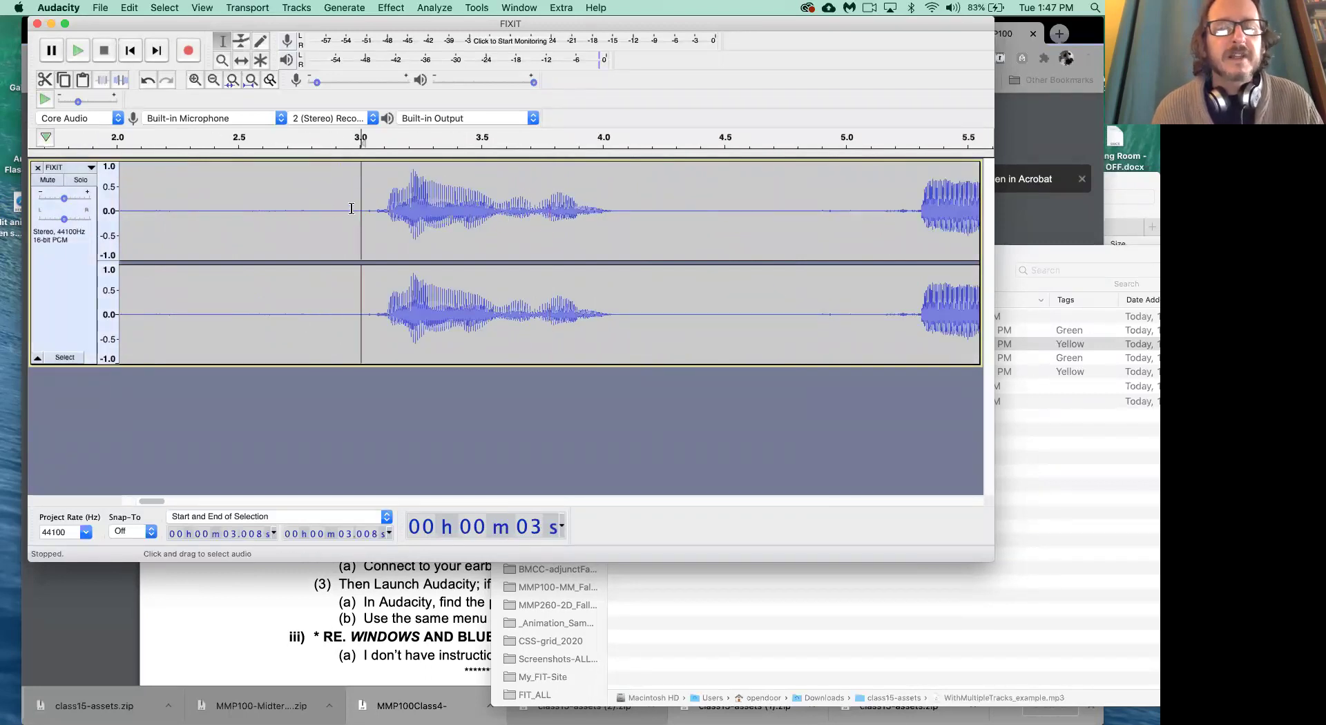
{"action": "left_click", "coordinate": [316, 214]}
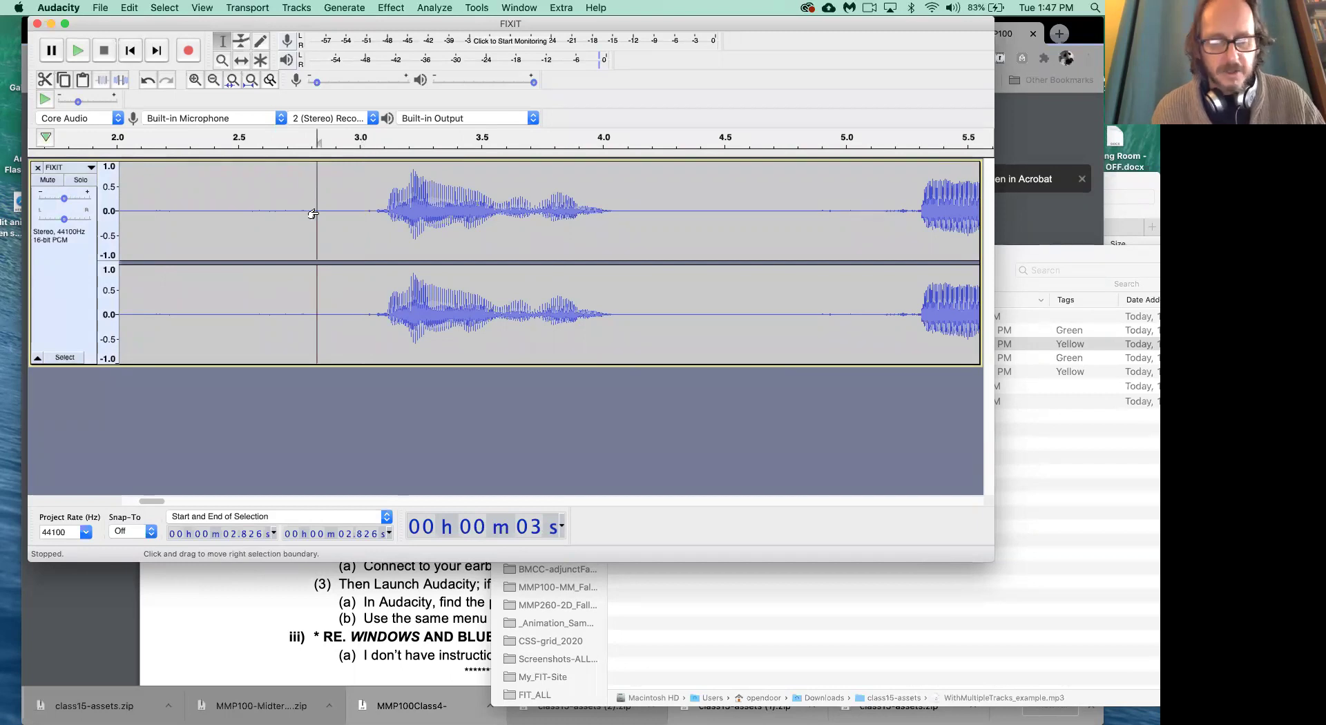
{"action": "key", "text": "super+1"}
{"action": "key", "text": "super+1"}
{"action": "key", "text": "super+1"}
{"action": "key", "text": "super+1"}
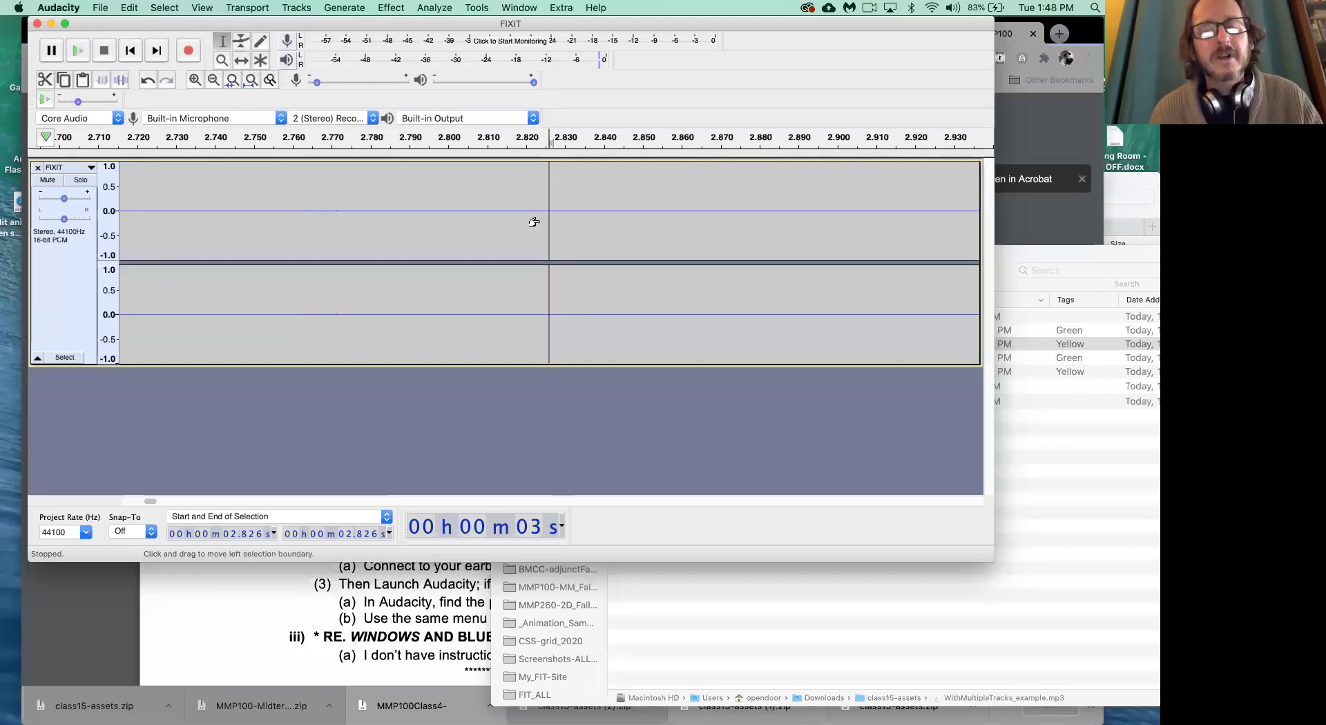
{"action": "key", "text": "super+f"}
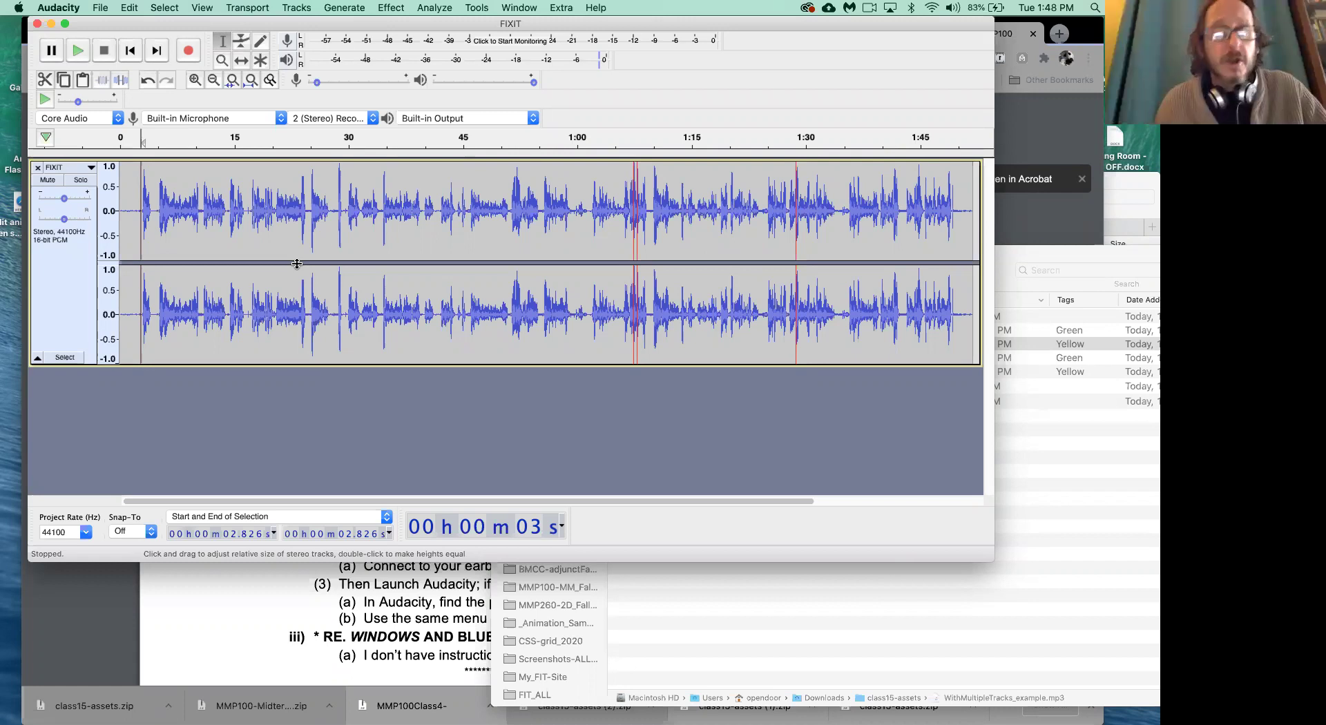
Step: Place the cursor mid-track at about 34 s and about 58 s, returning it to the start of the track each time
{"action": "left_click", "coordinate": [379, 215]}
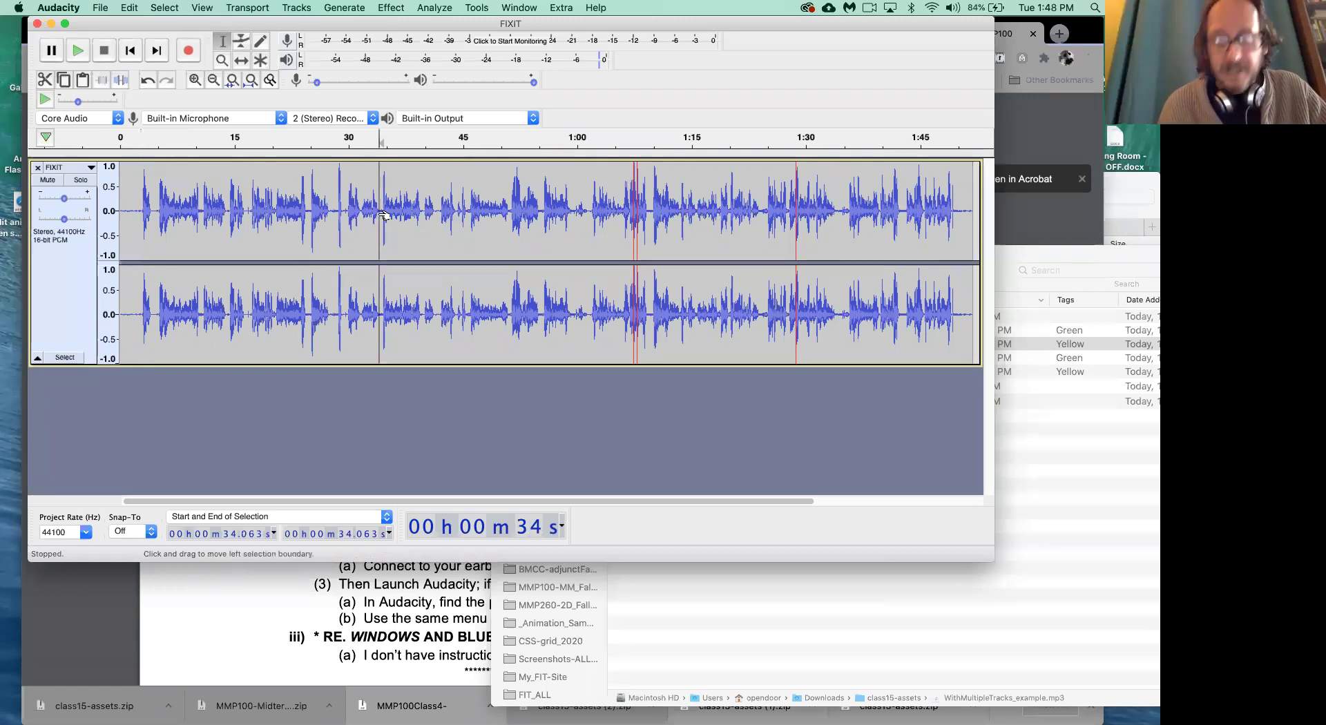
{"action": "key", "text": "Home"}
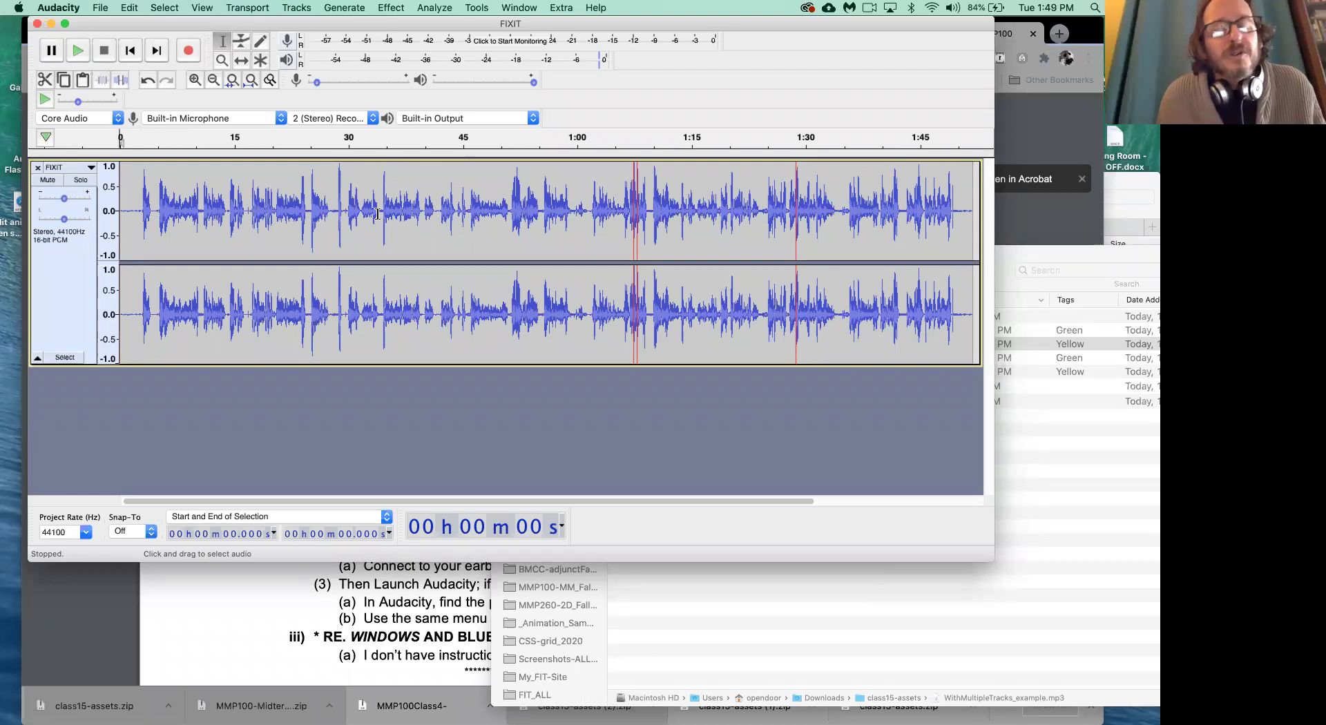
{"action": "left_click", "coordinate": [132, 52]}
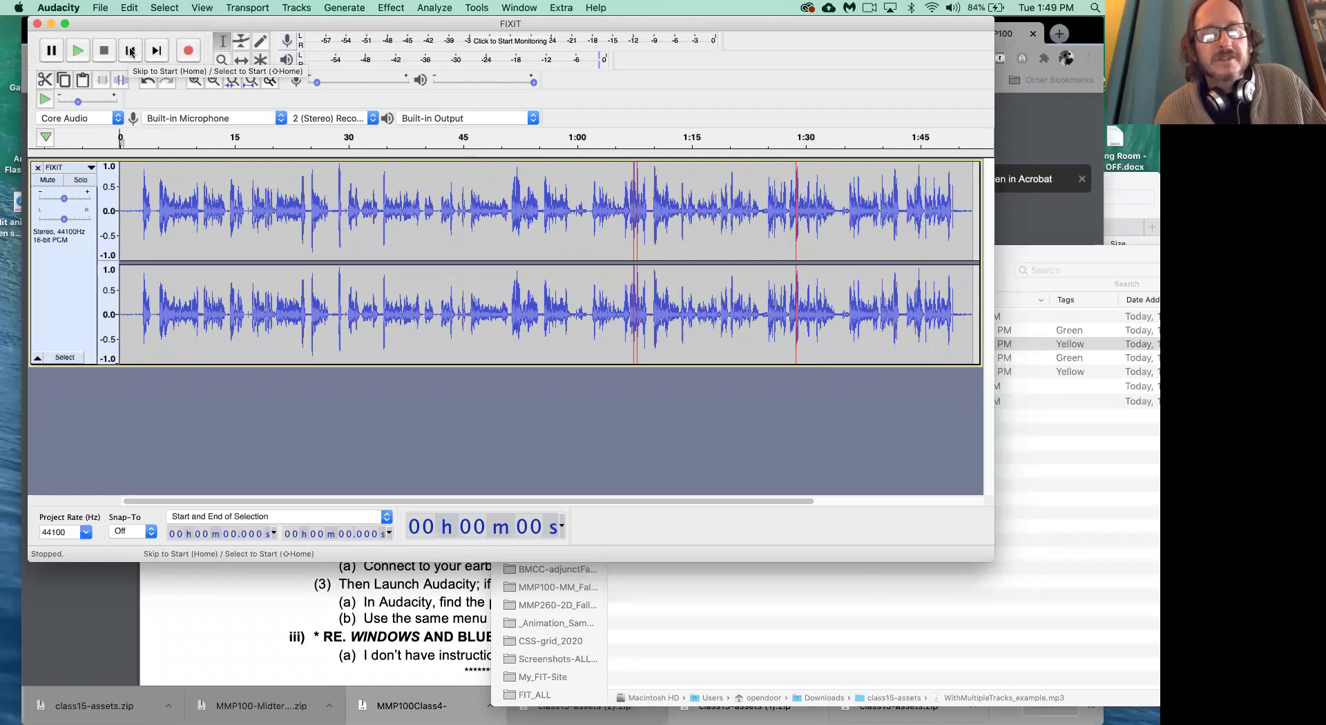
{"action": "left_click", "coordinate": [132, 51]}
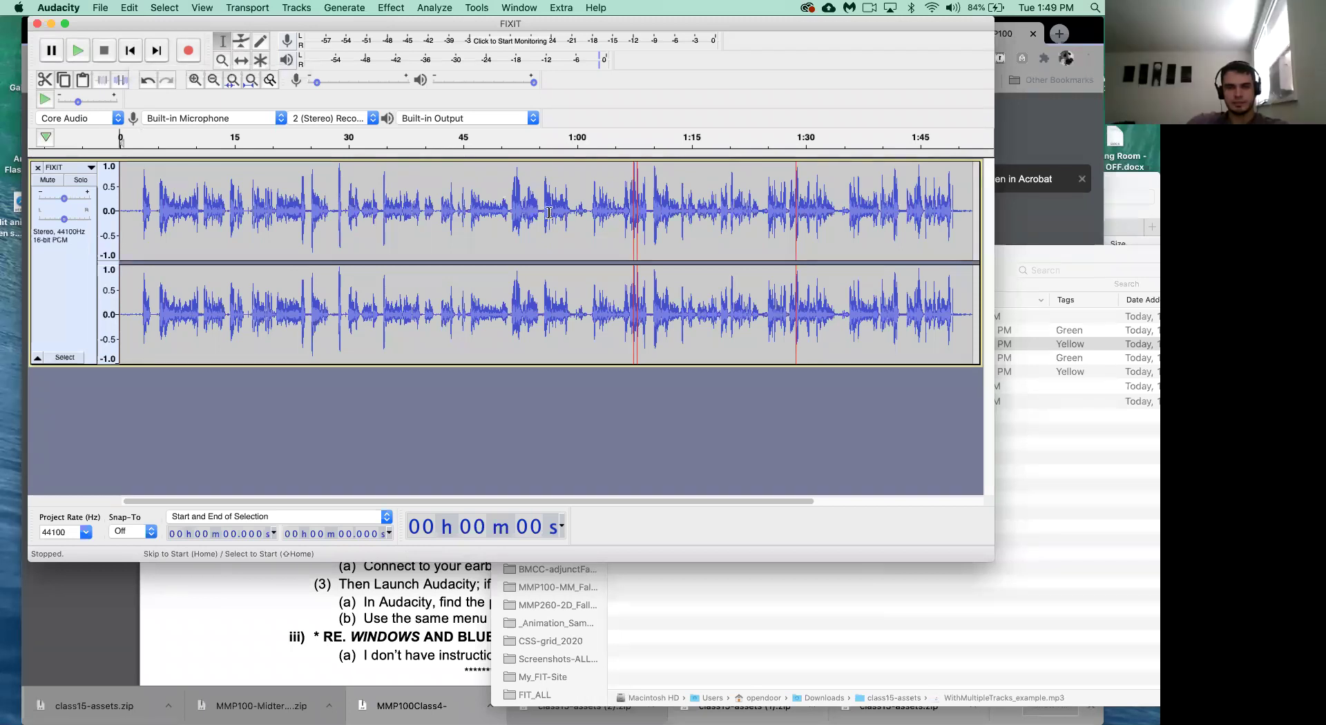
{"action": "left_click", "coordinate": [560, 212]}
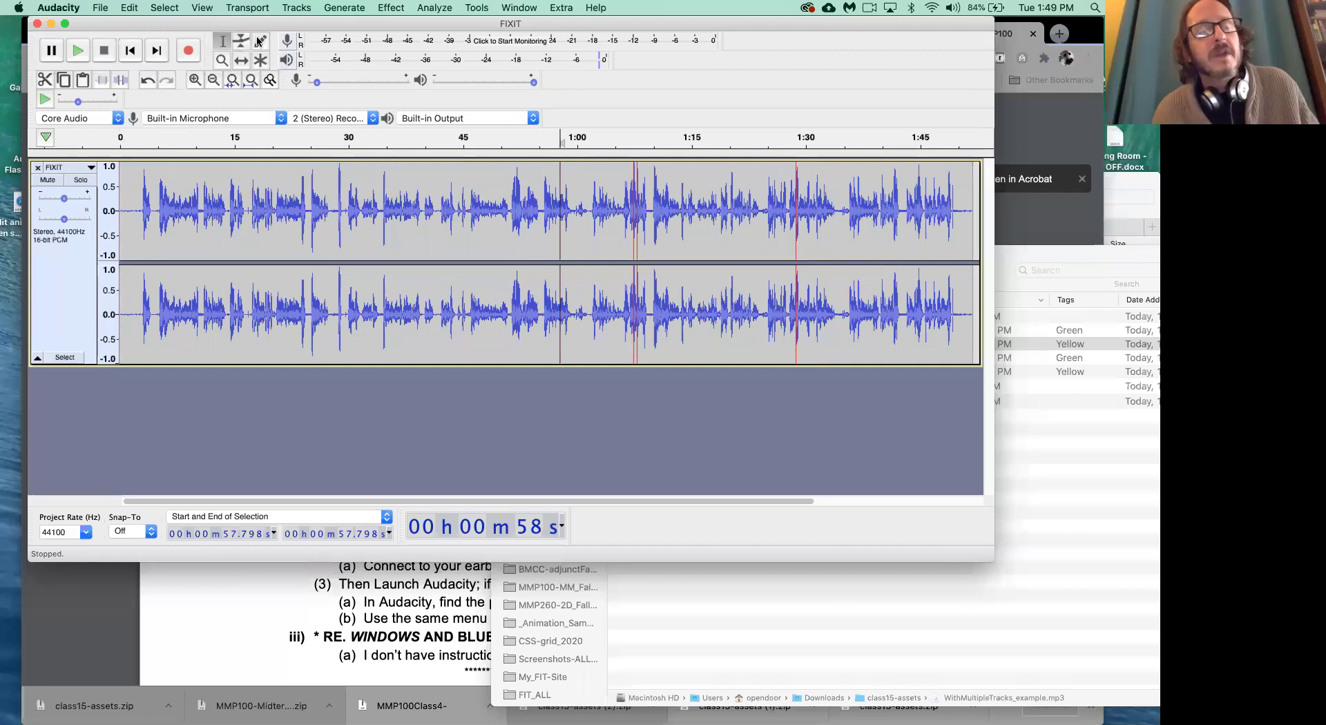
{"action": "left_click", "coordinate": [131, 51]}
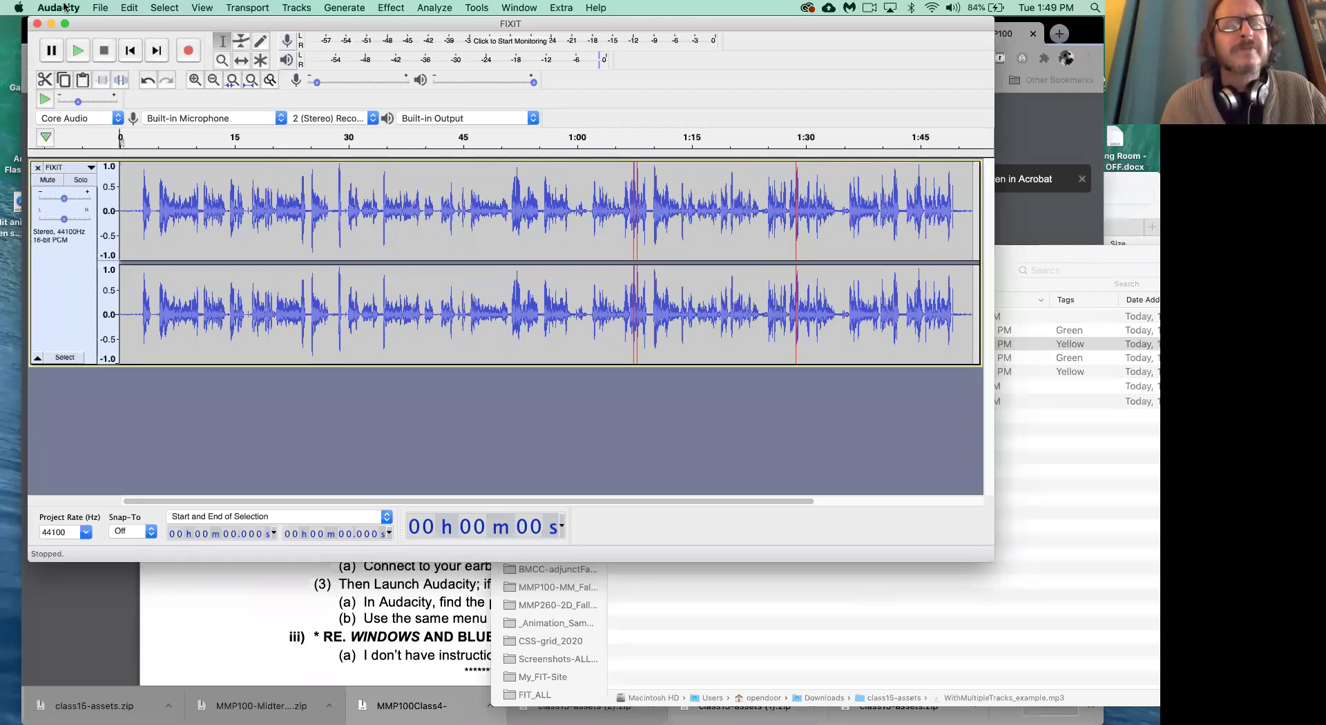
{"action": "left_click", "coordinate": [249, 11]}
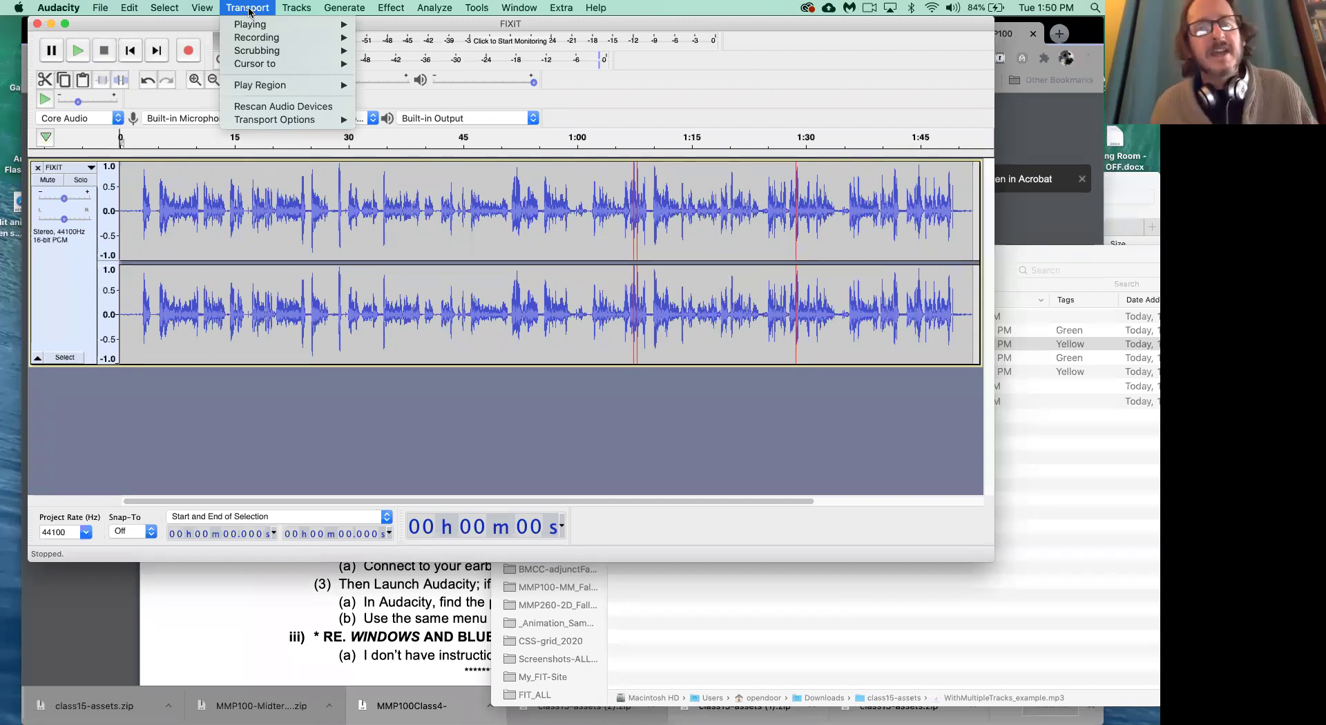
{"action": "mouse_move", "coordinate": [253, 28]}
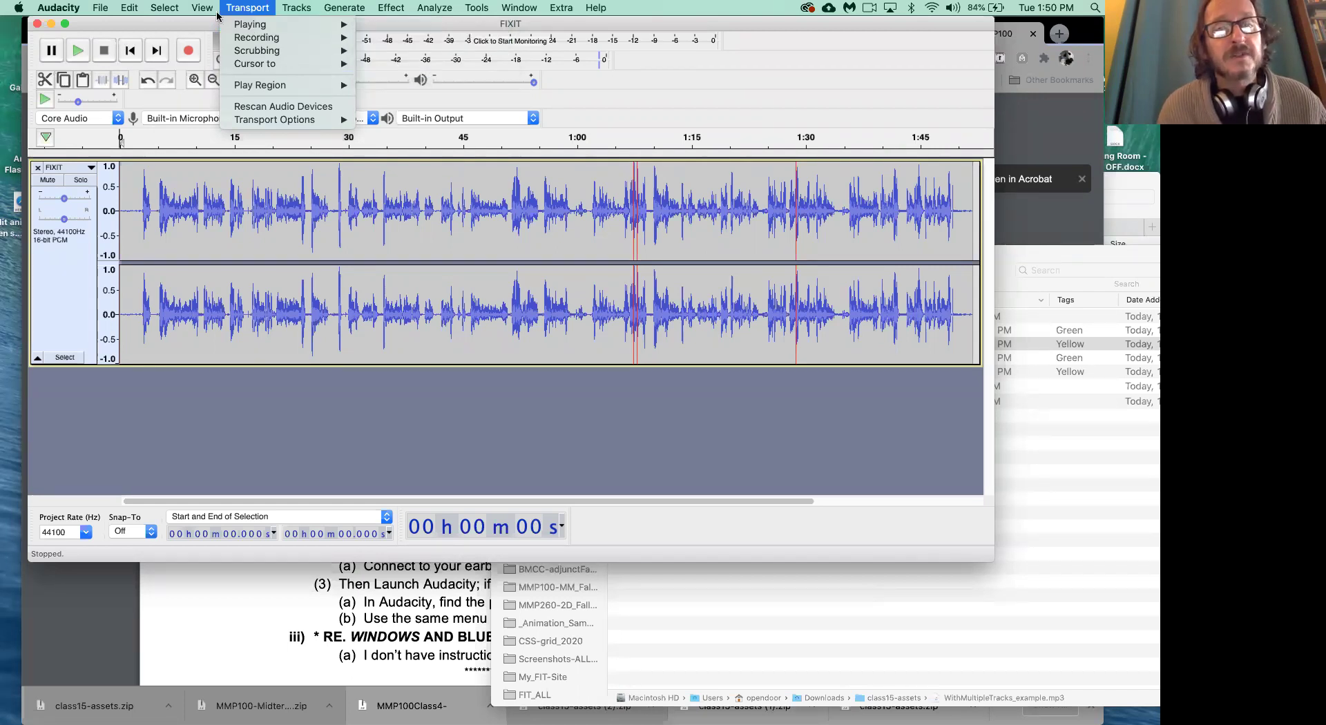
{"action": "left_click", "coordinate": [239, 9]}
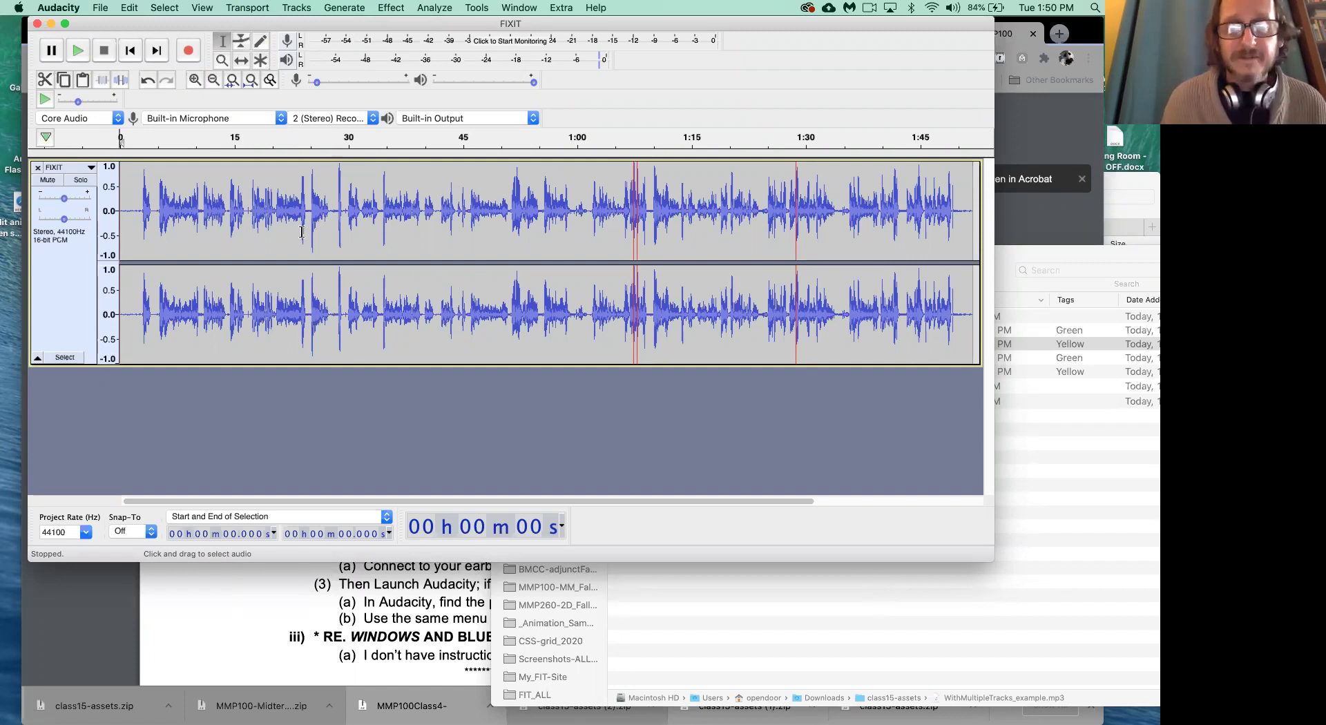
Step: Place the cursor at about 1.27 s in the opening silence and examine the waveform there at several magnifications
{"action": "left_click", "coordinate": [130, 211]}
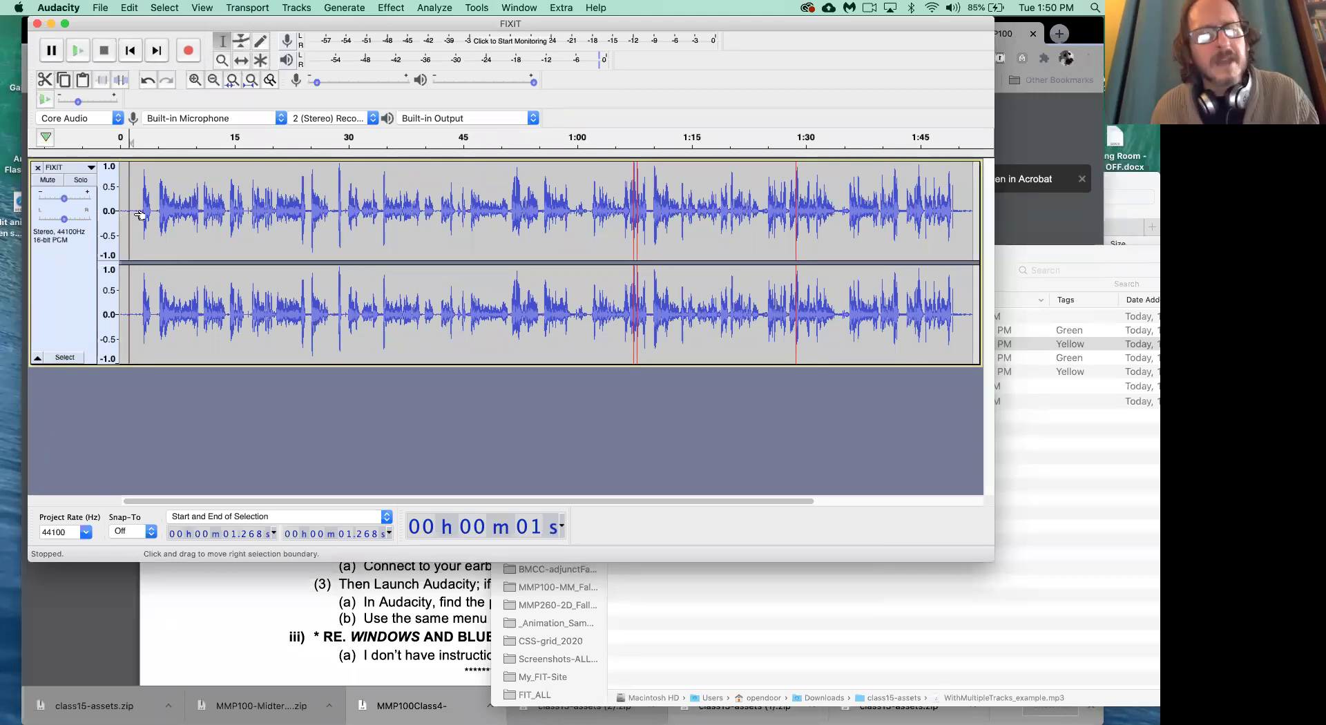
{"action": "key", "text": "super+1"}
{"action": "key", "text": "super+1"}
{"action": "key", "text": "super+1"}
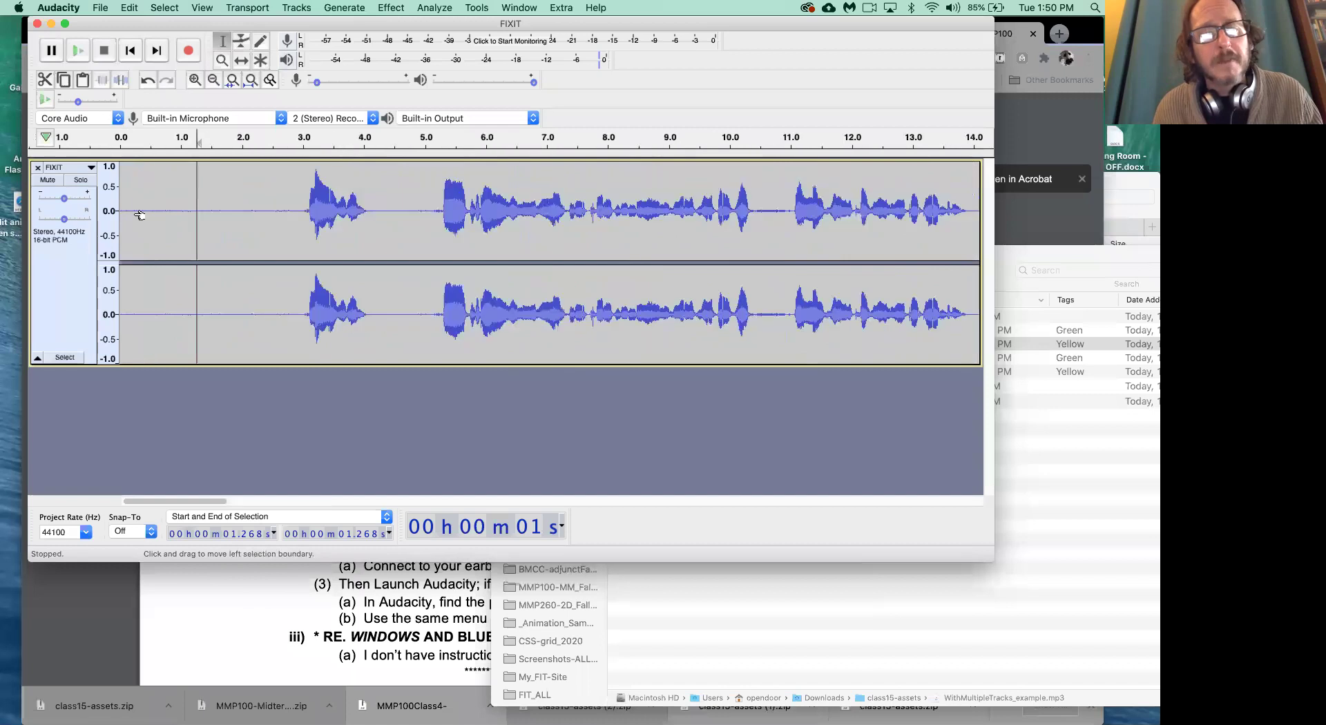
{"action": "key", "text": "super+1"}
{"action": "key", "text": "super+1"}
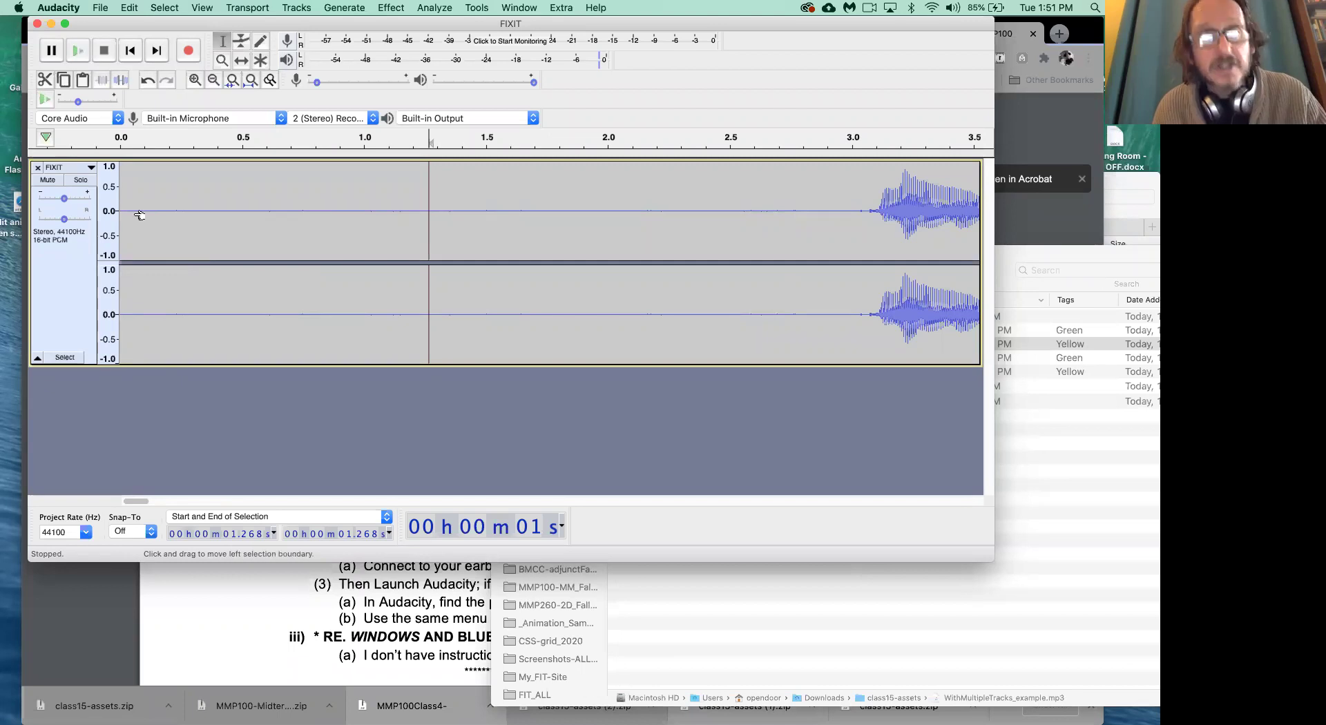
{"action": "key", "text": "super+3"}
{"action": "key", "text": "super+3"}
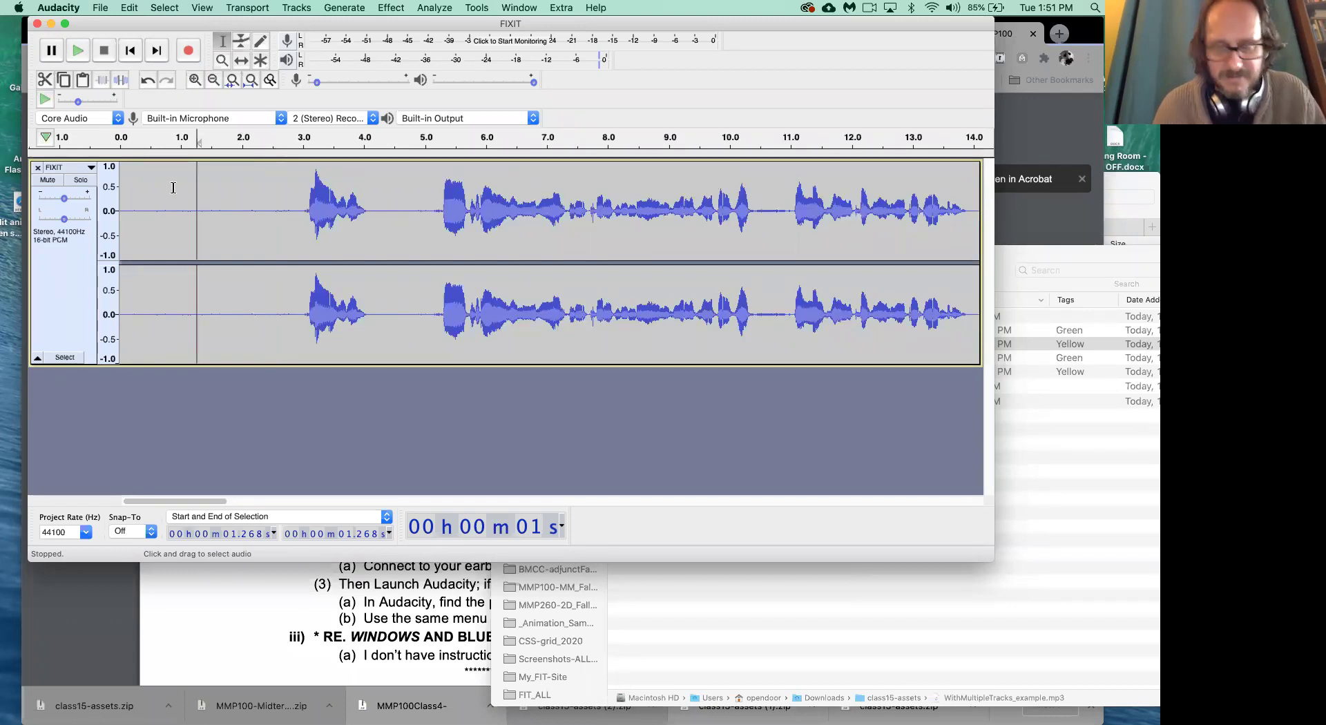
{"action": "key", "text": "super+1"}
{"action": "key", "text": "super+1"}
{"action": "key", "text": "super+1"}
{"action": "key", "text": "super+1"}
{"action": "key", "text": "super+1"}
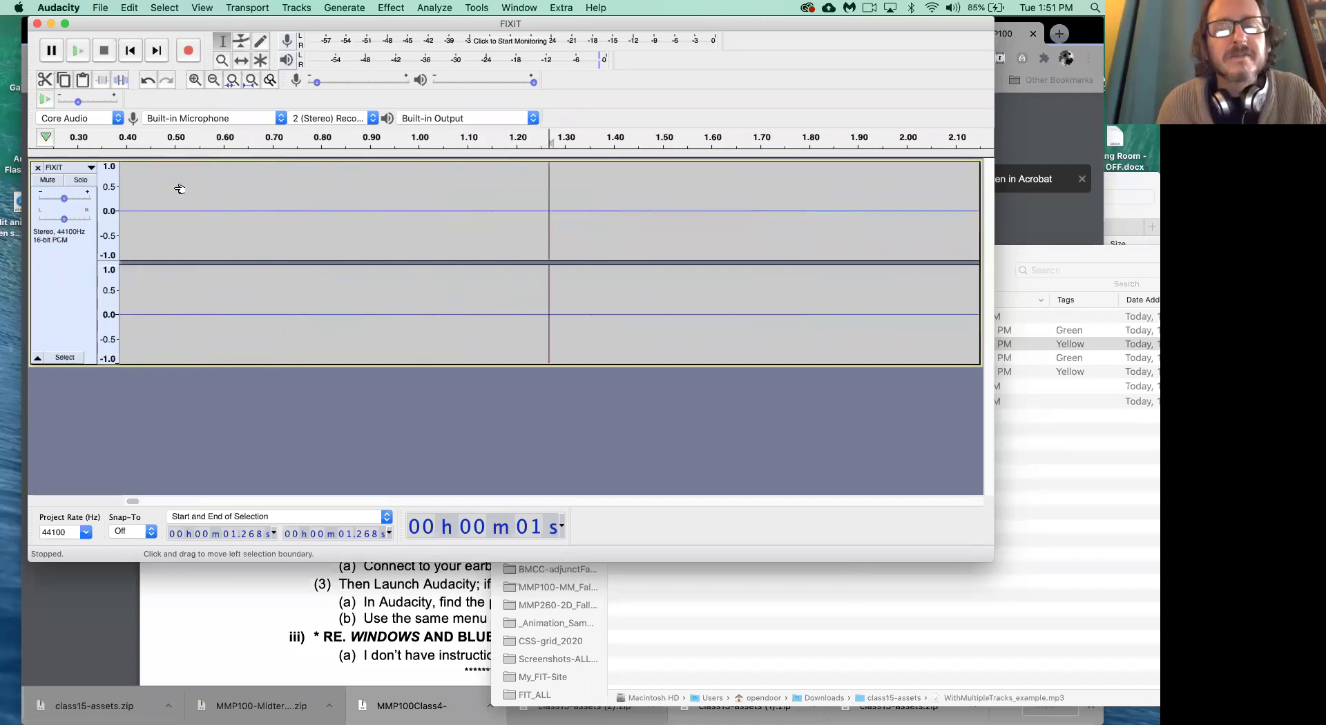
Step: Select the silence before the first word from about 0.12 s to 2.78 s and play part of it
{"action": "key", "text": "super+3"}
{"action": "key", "text": "super+3"}
{"action": "key", "text": "super+3"}
{"action": "key", "text": "super+3"}
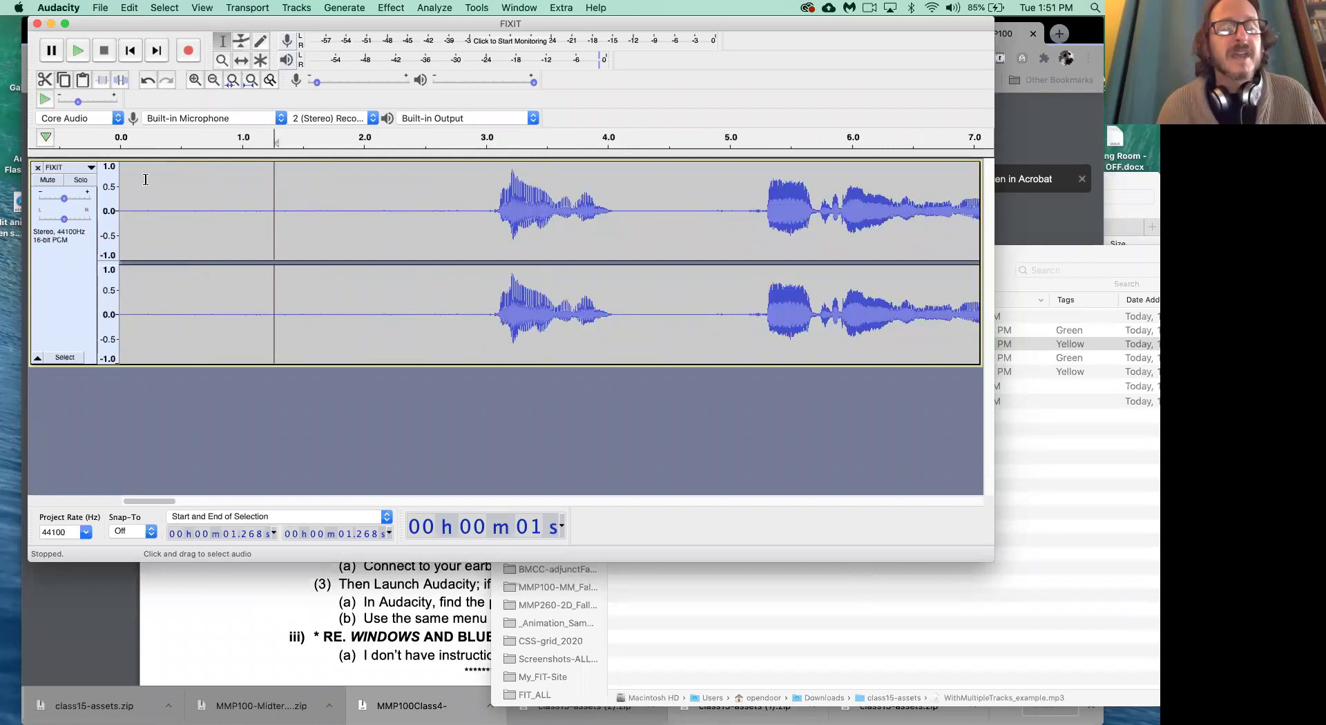
{"action": "left_click_drag", "start_coordinate": [135, 181], "coordinate": [458, 235]}
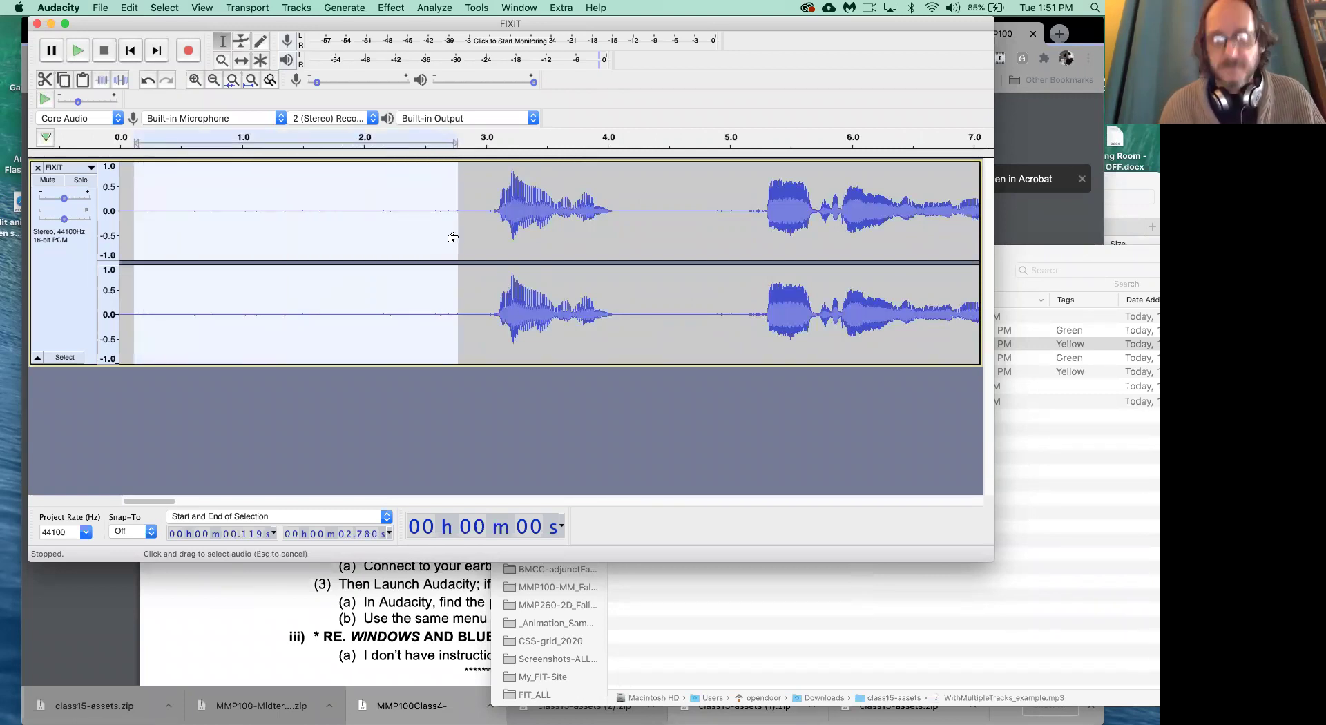
{"action": "key", "text": "space"}
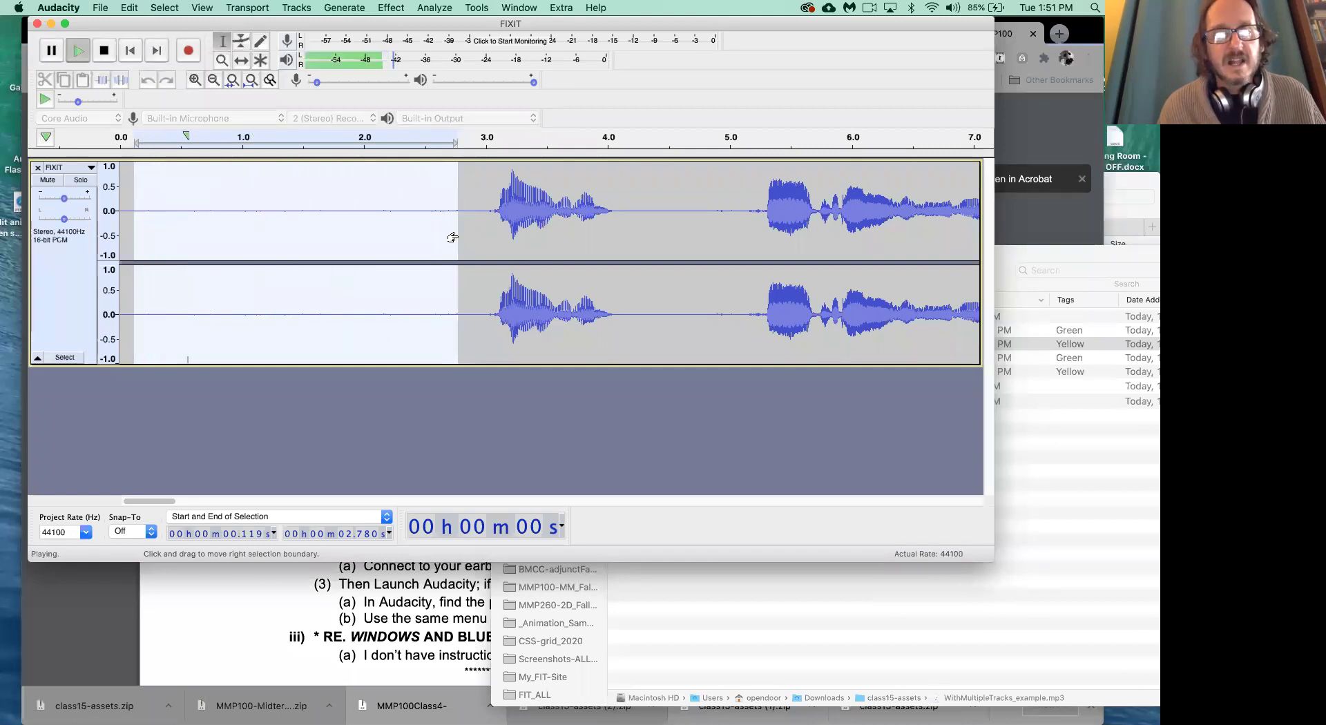
{"action": "key", "text": "space"}
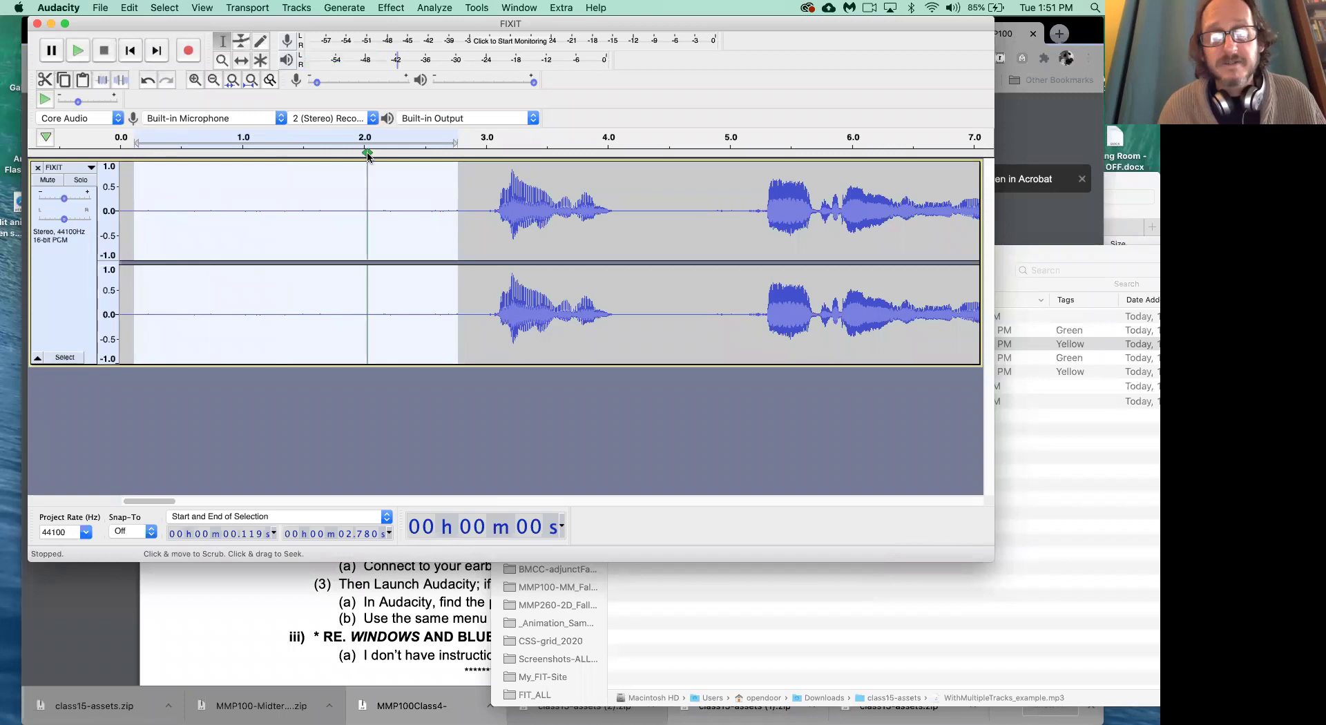
Step: Clear the selection and reselect the opening silence backwards, from about 2.60 s to 0.46 s
{"action": "left_click", "coordinate": [399, 241]}
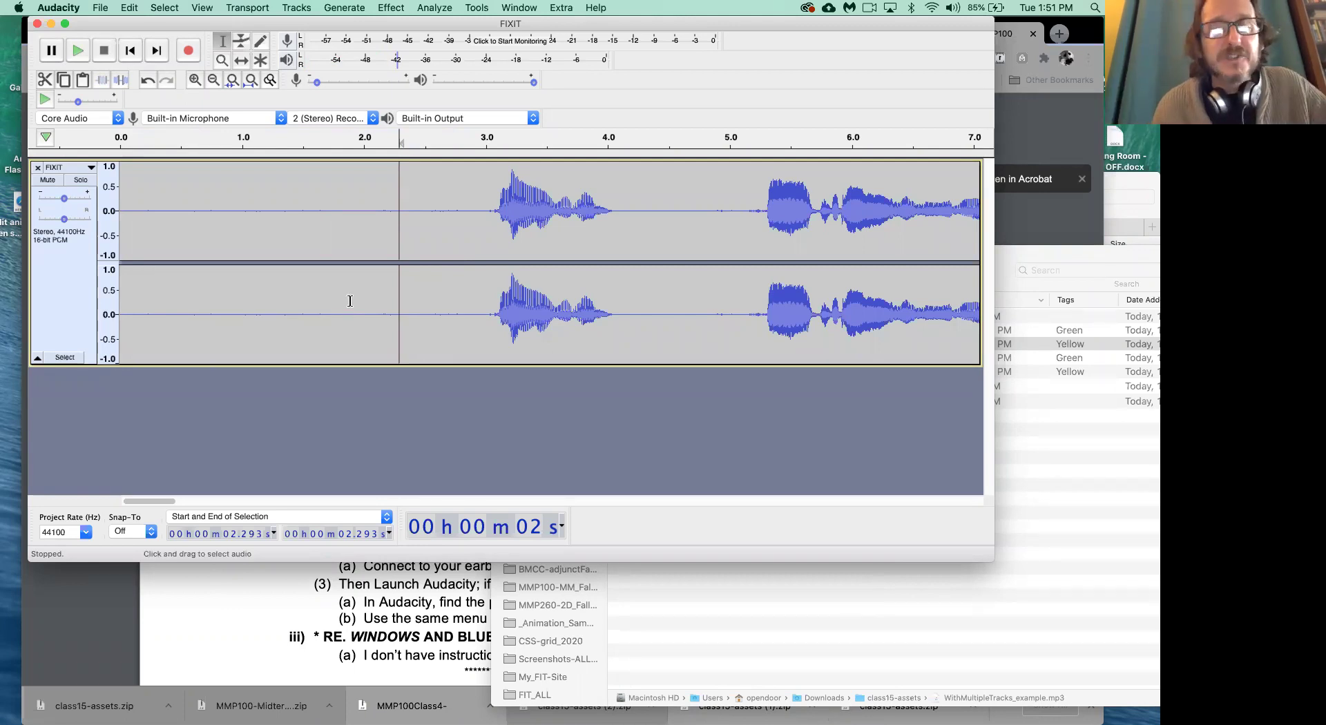
{"action": "left_click_drag", "start_coordinate": [449, 196], "coordinate": [164, 227]}
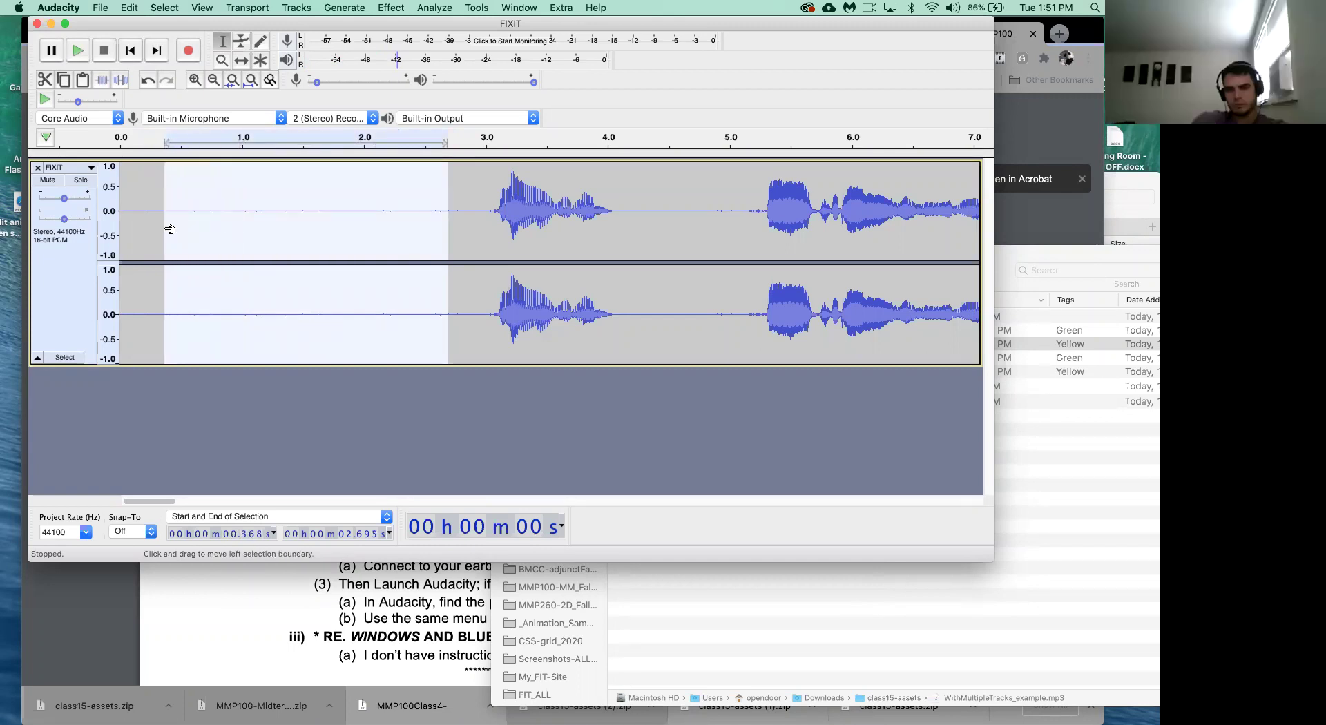
{"action": "left_click_drag", "start_coordinate": [438, 190], "coordinate": [175, 219]}
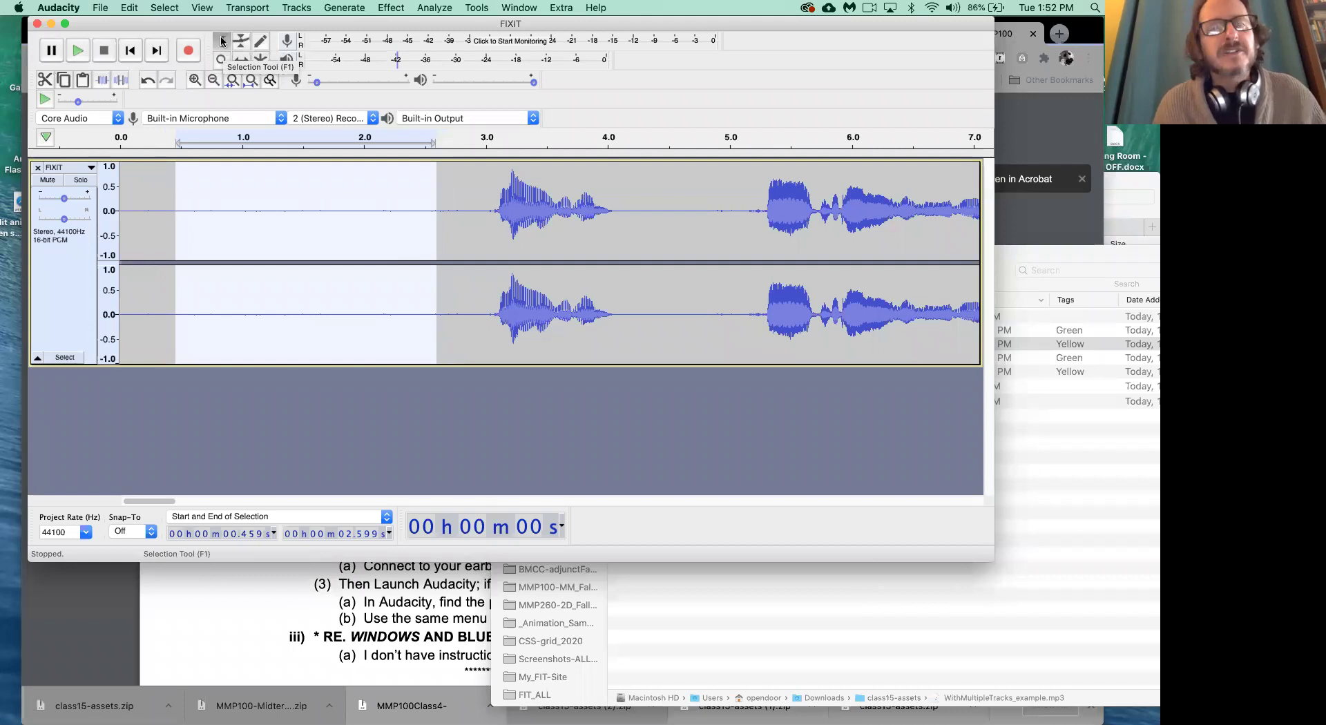
Step: Look through the Envelope, Draw, Multi and Time Shift tools and return to the Selection tool
{"action": "left_click", "coordinate": [241, 41]}
{"action": "left_click", "coordinate": [260, 43]}
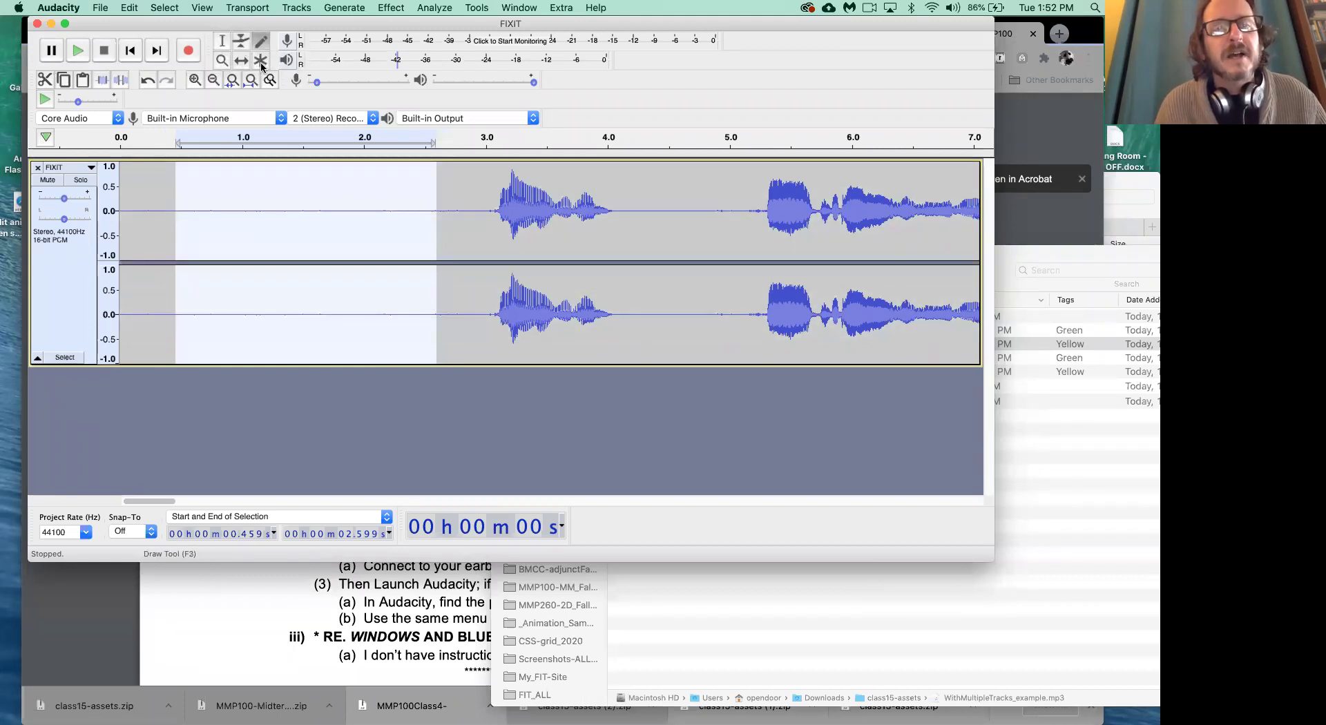
{"action": "left_click", "coordinate": [260, 60]}
{"action": "left_click", "coordinate": [240, 62]}
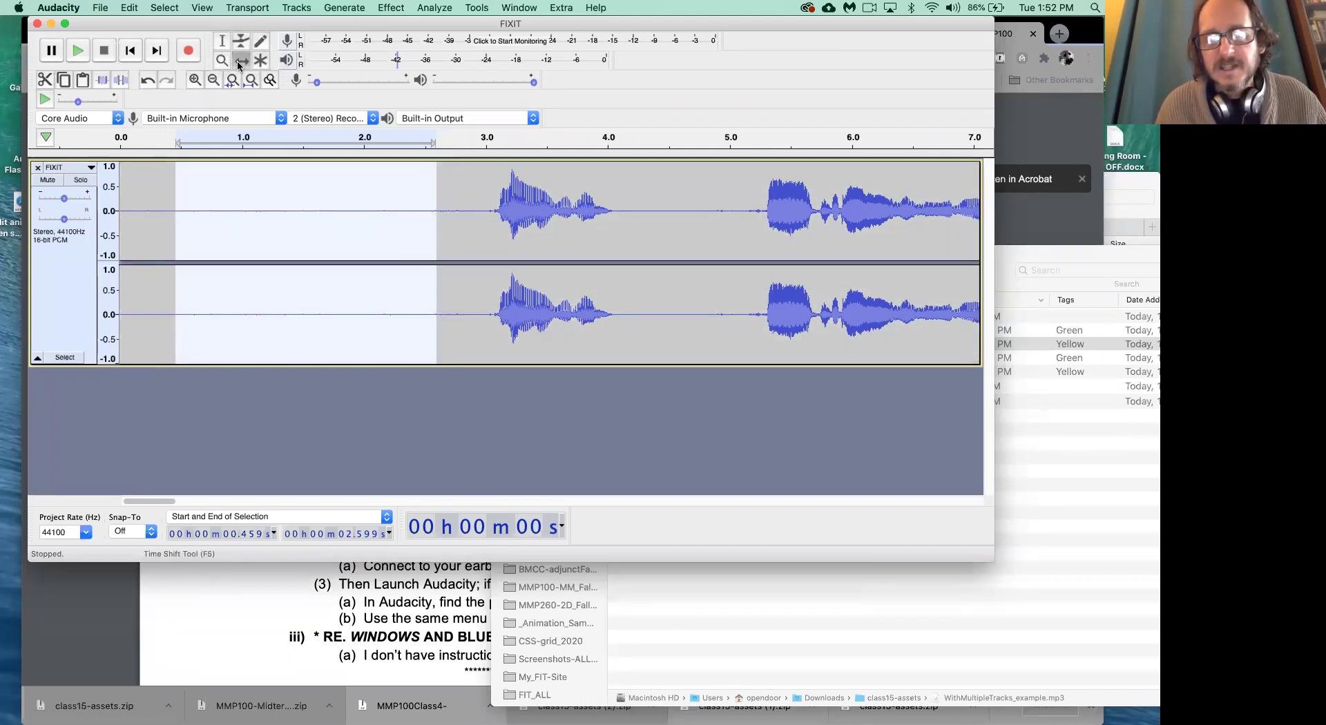
{"action": "left_click", "coordinate": [223, 42]}
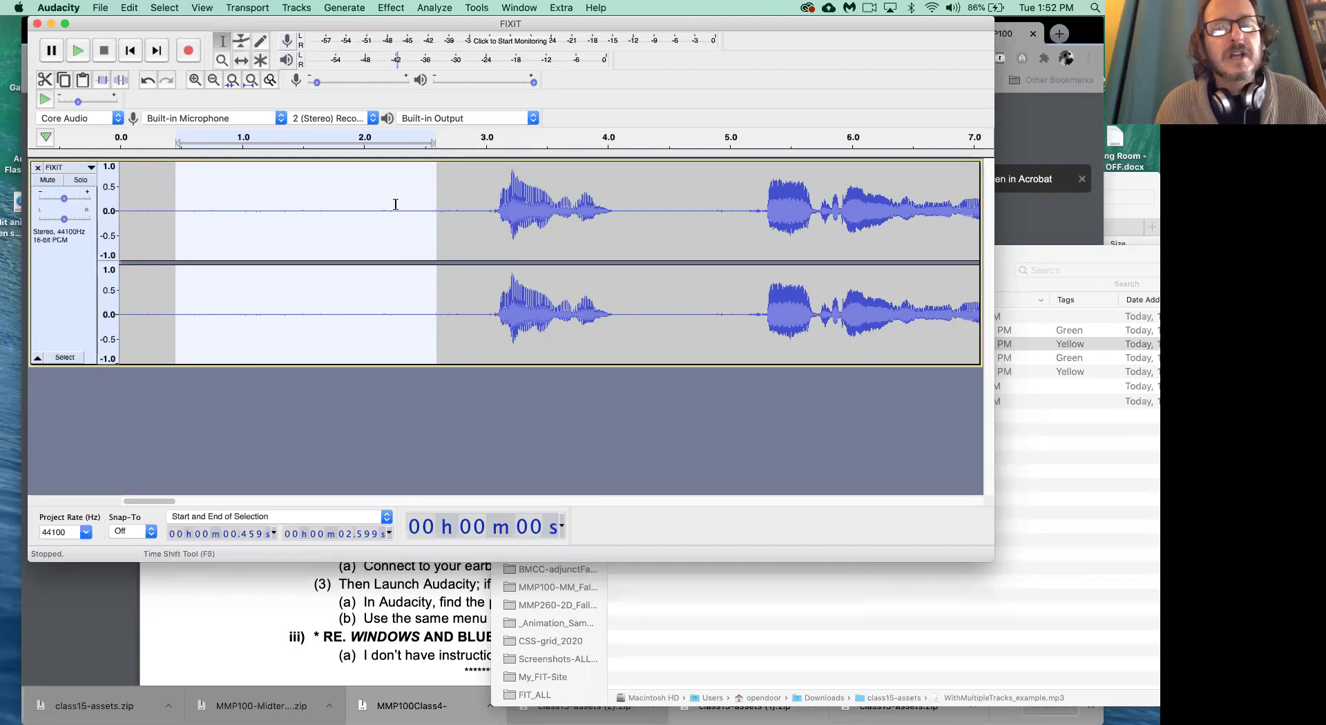
Step: Select the opening silence from about 0.24 s to 2.79 s and capture it as the Noise Reduction profile
{"action": "left_click", "coordinate": [467, 207]}
{"action": "left_click_drag", "start_coordinate": [459, 194], "coordinate": [149, 239]}
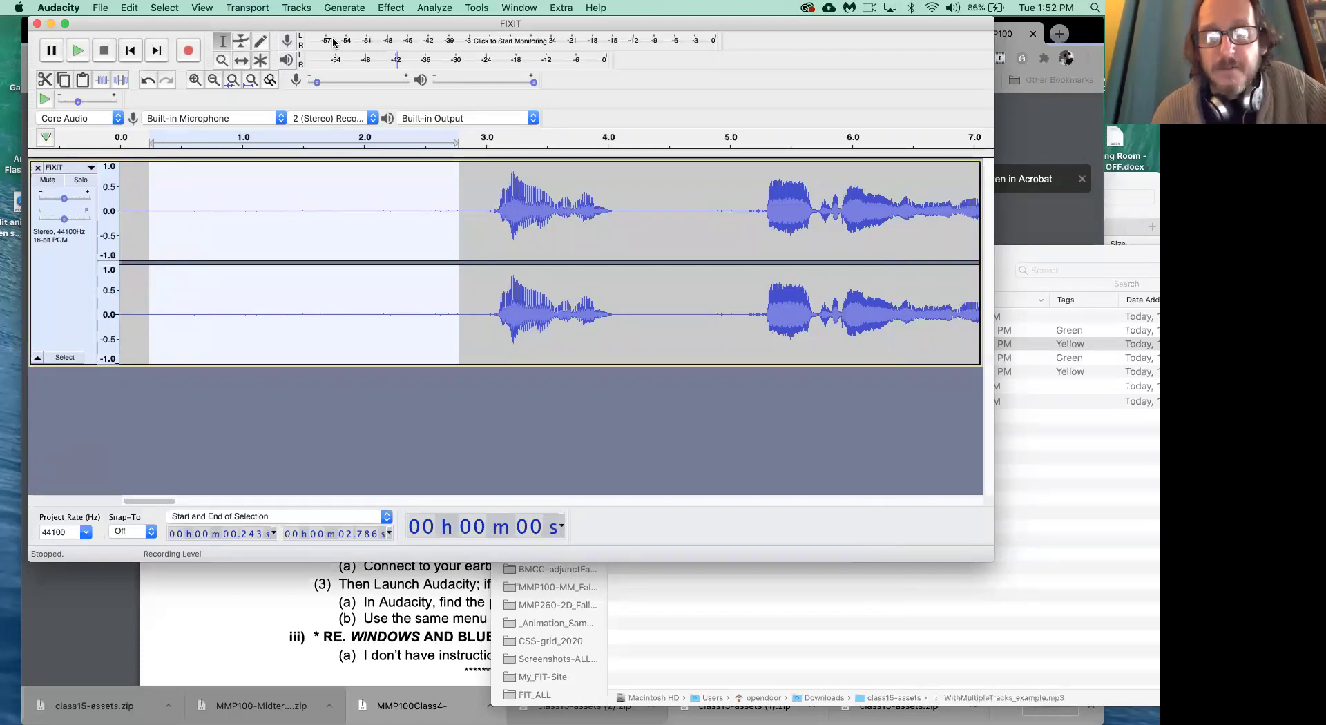
{"action": "left_click", "coordinate": [388, 8]}
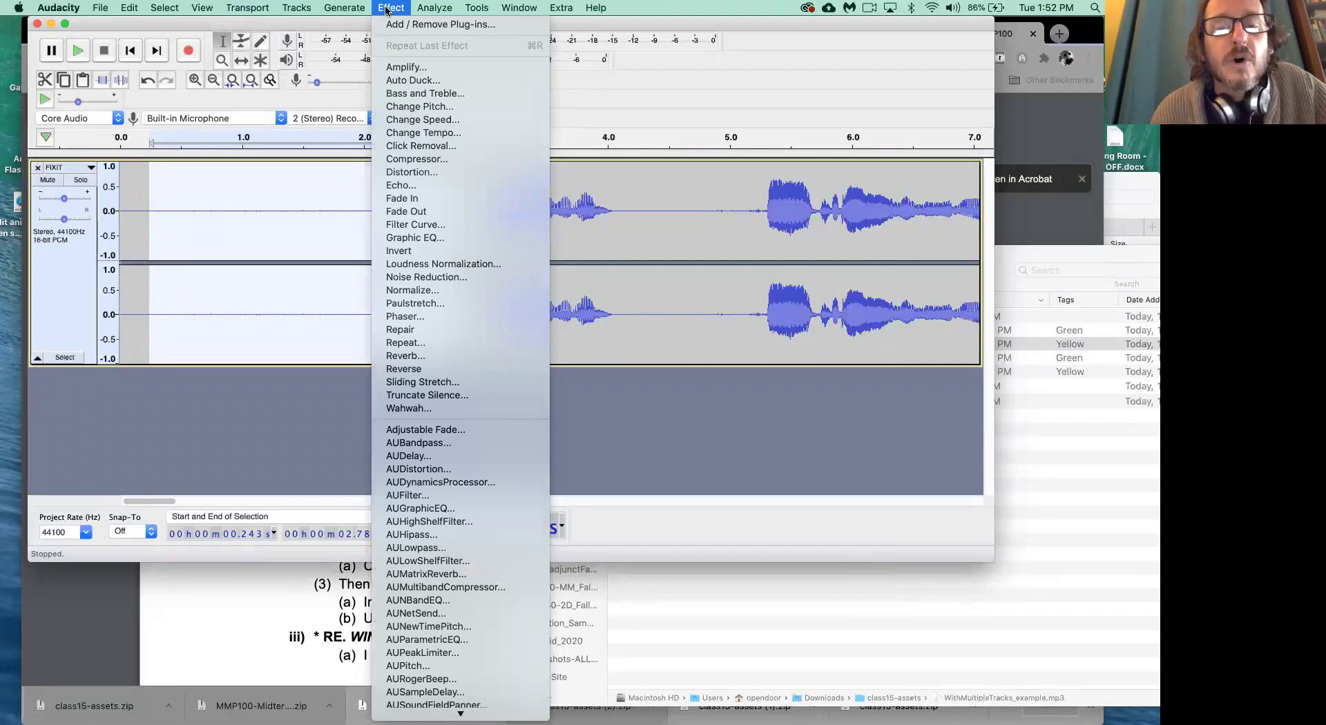
{"action": "left_click", "coordinate": [466, 278]}
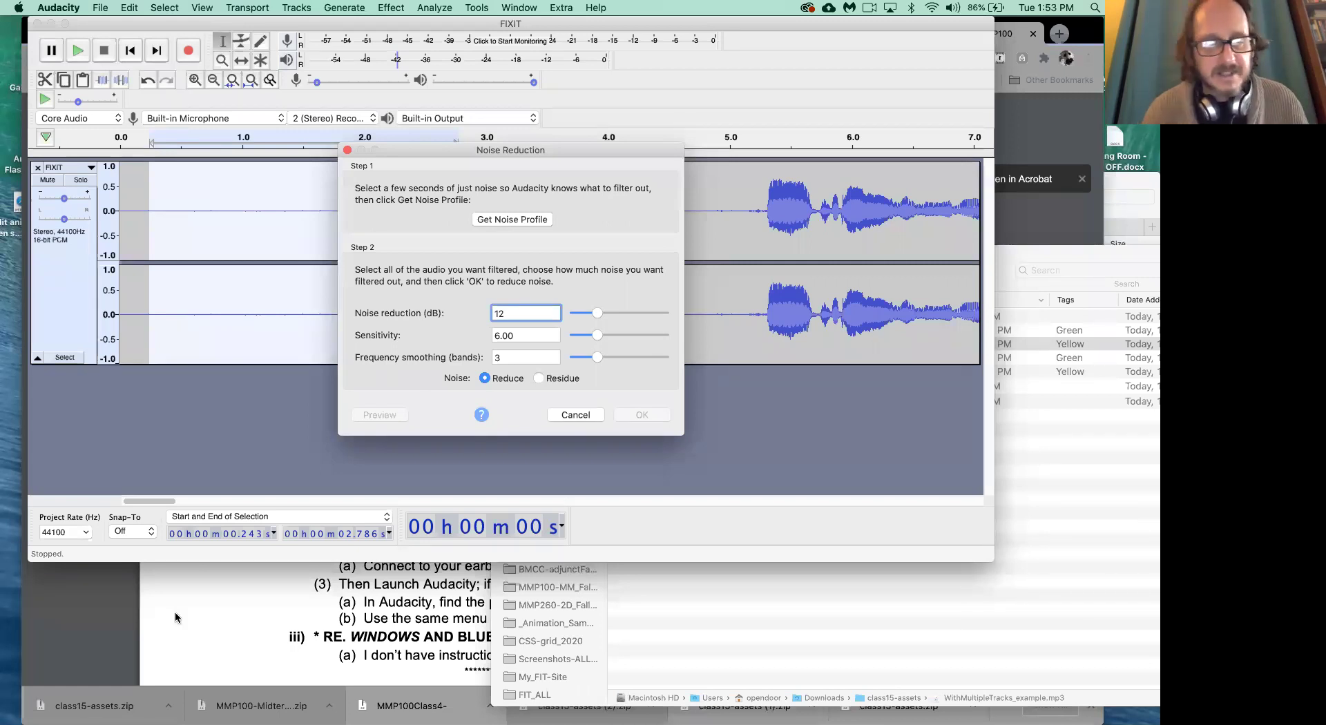
{"action": "left_click", "coordinate": [502, 221]}
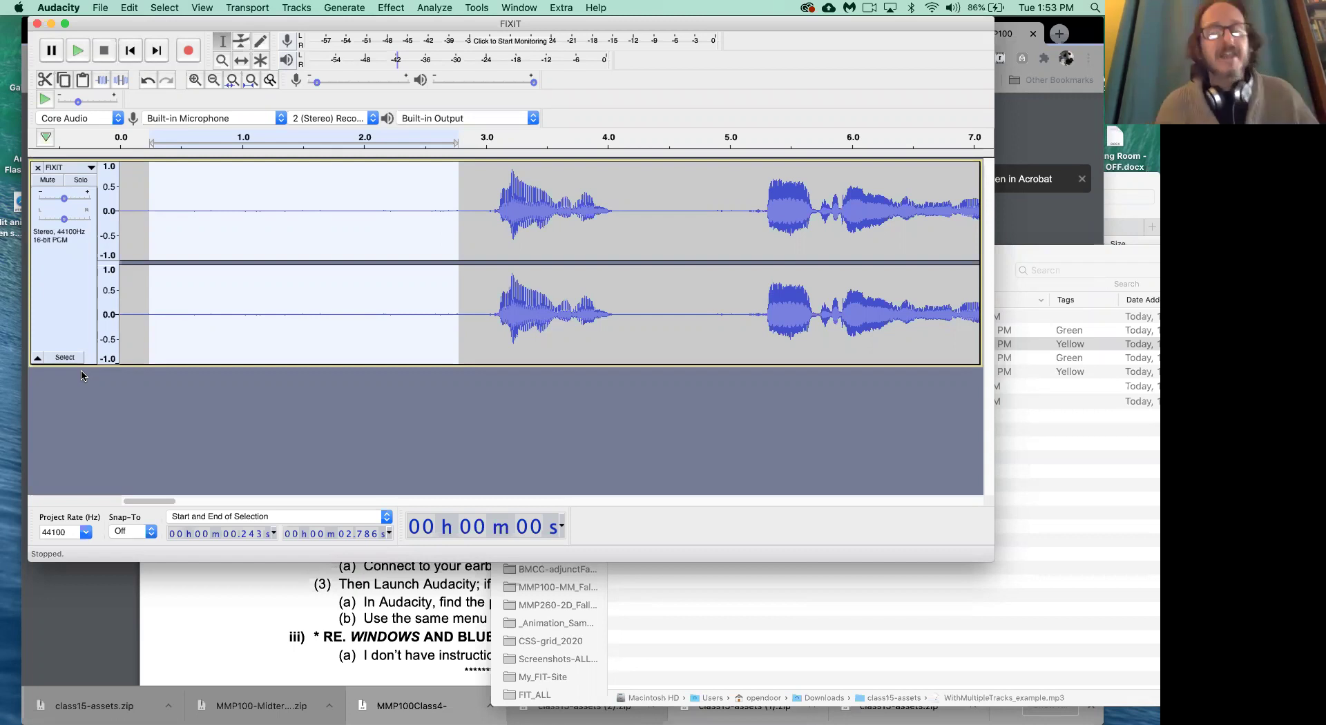
Step: Select the whole track, clear that selection again and fit the entire recording in the window
{"action": "left_click", "coordinate": [303, 220]}
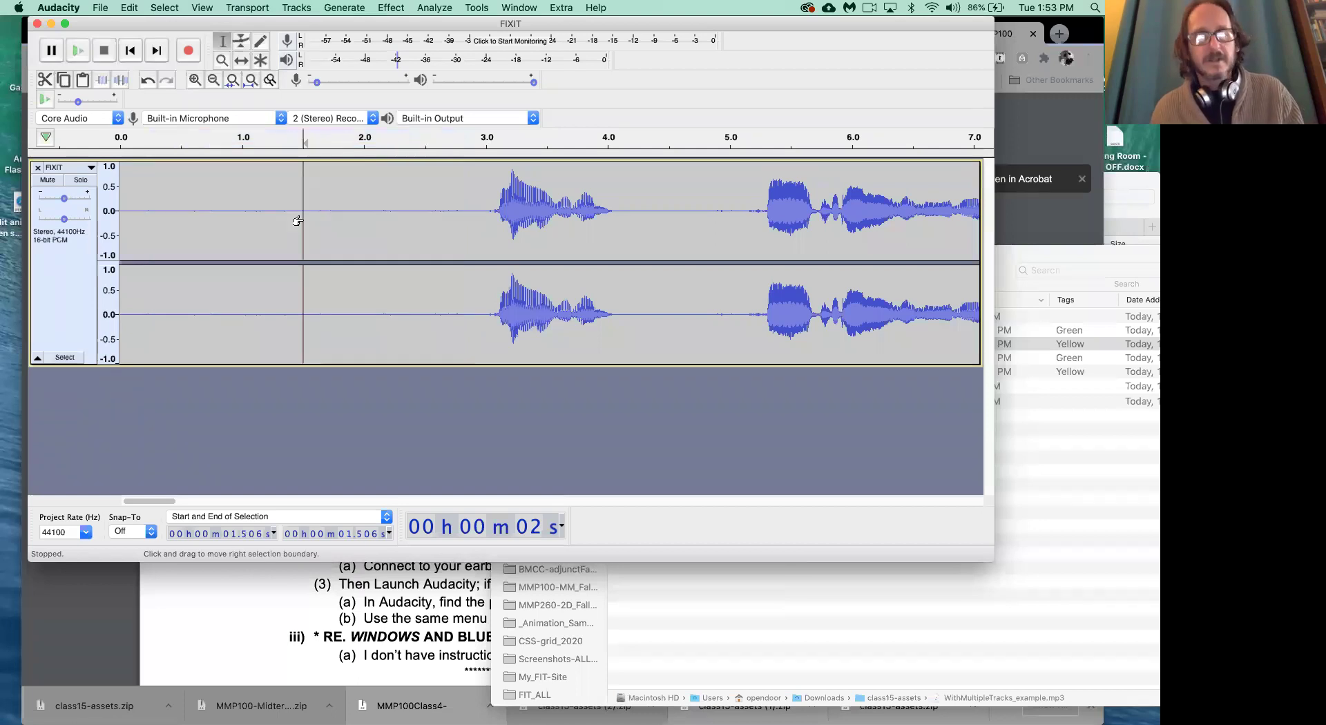
{"action": "key", "text": "super+a"}
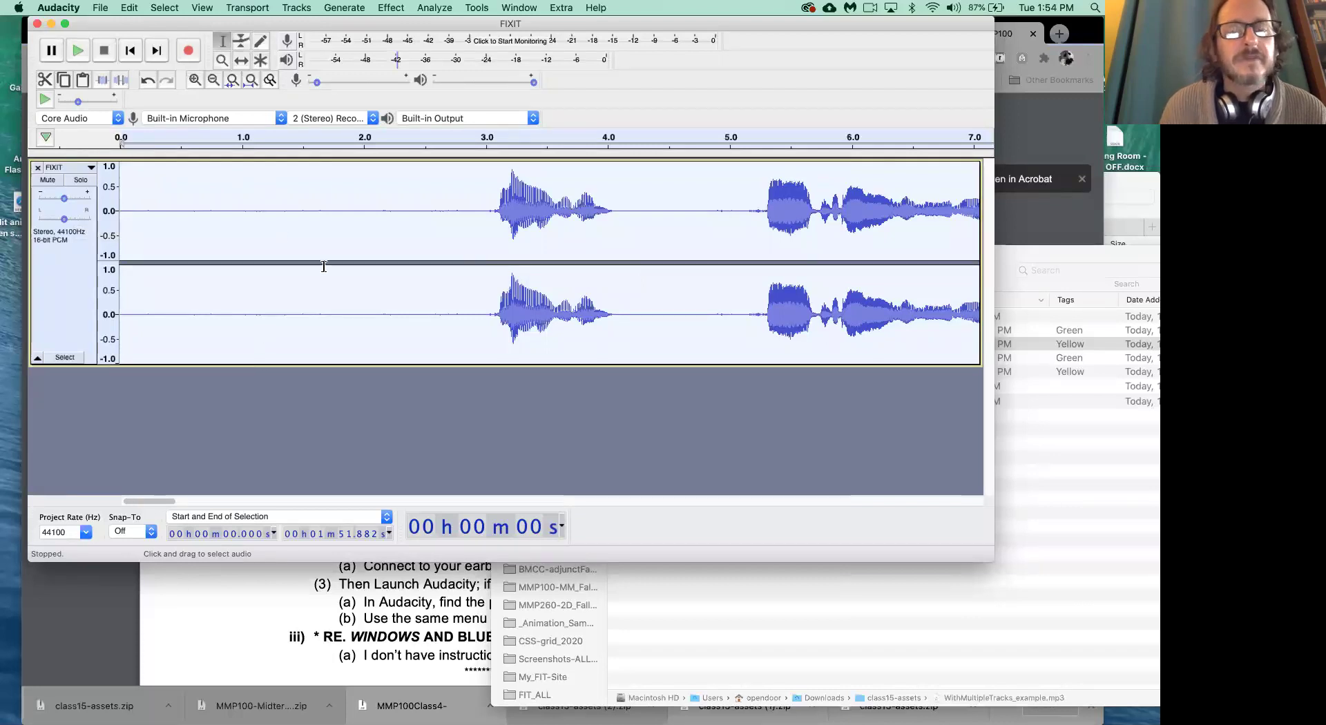
{"action": "left_click", "coordinate": [351, 199]}
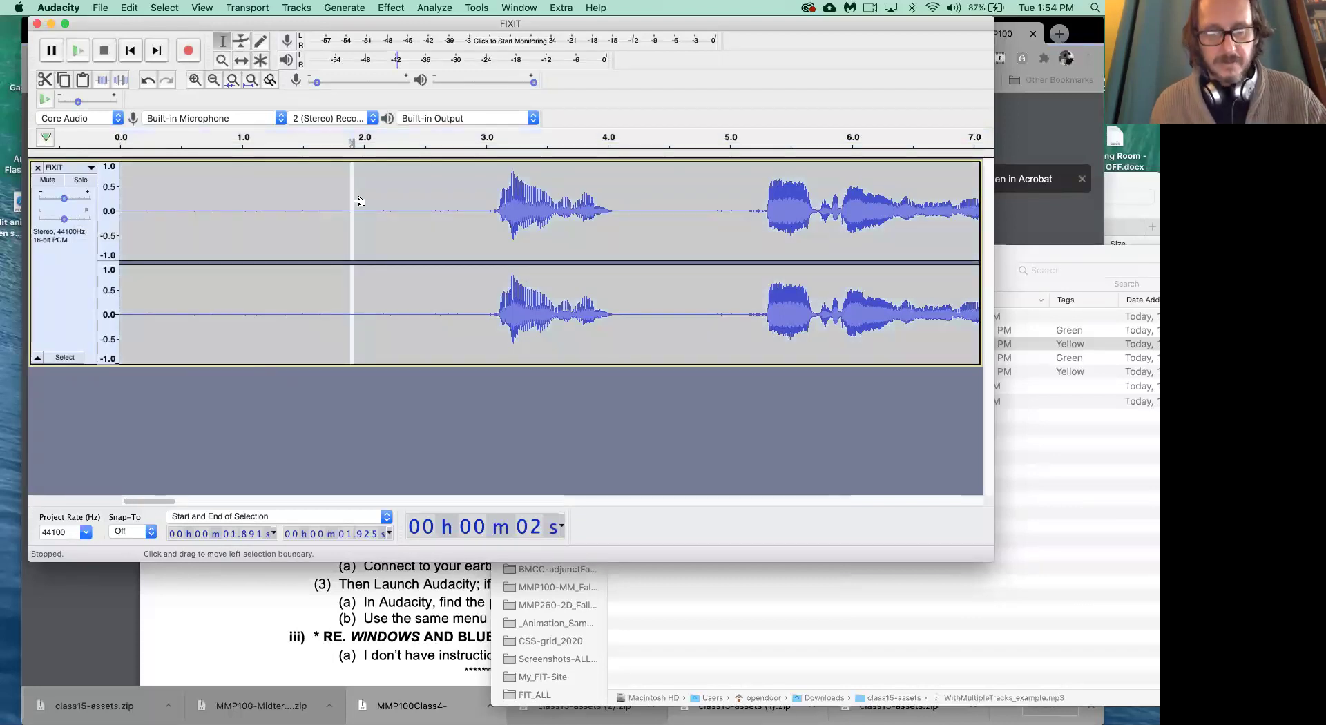
{"action": "key", "text": "super+f"}
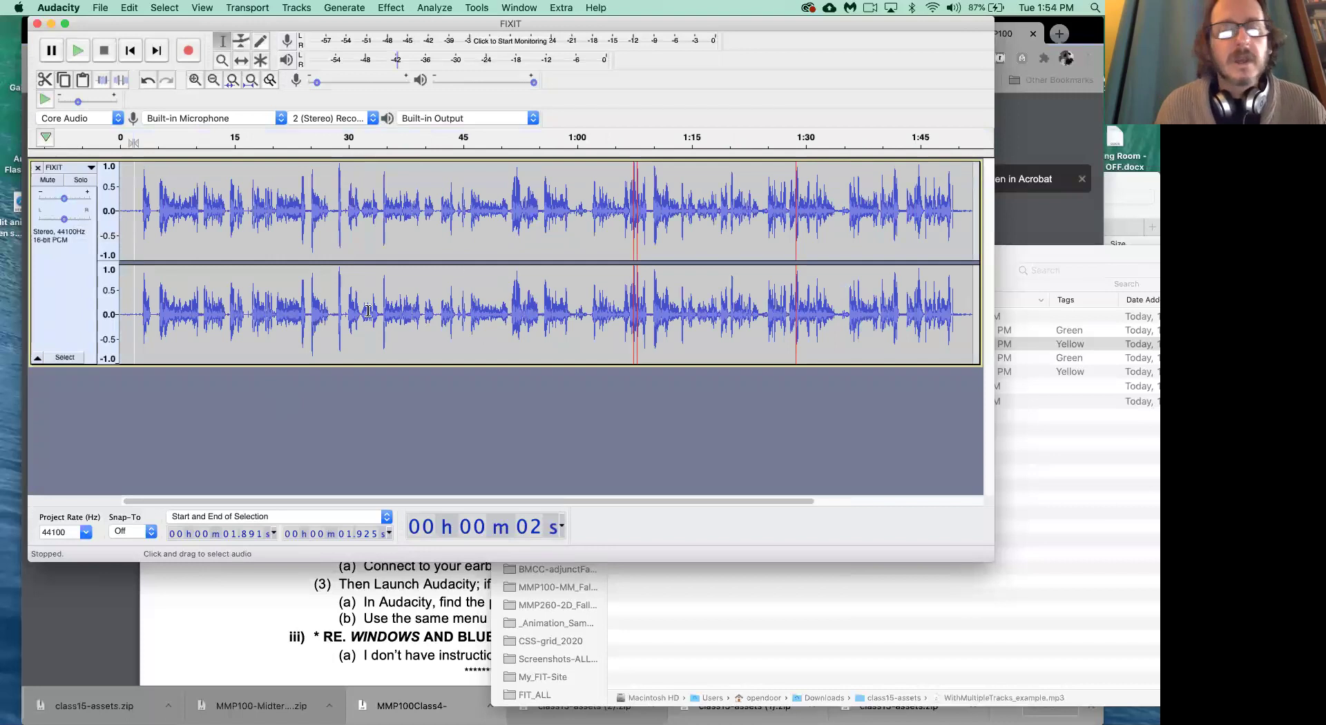
Step: Reselect the opening silence from about 0.13 s to 2.73 s and capture it as the Noise Reduction profile
{"action": "left_click", "coordinate": [128, 214]}
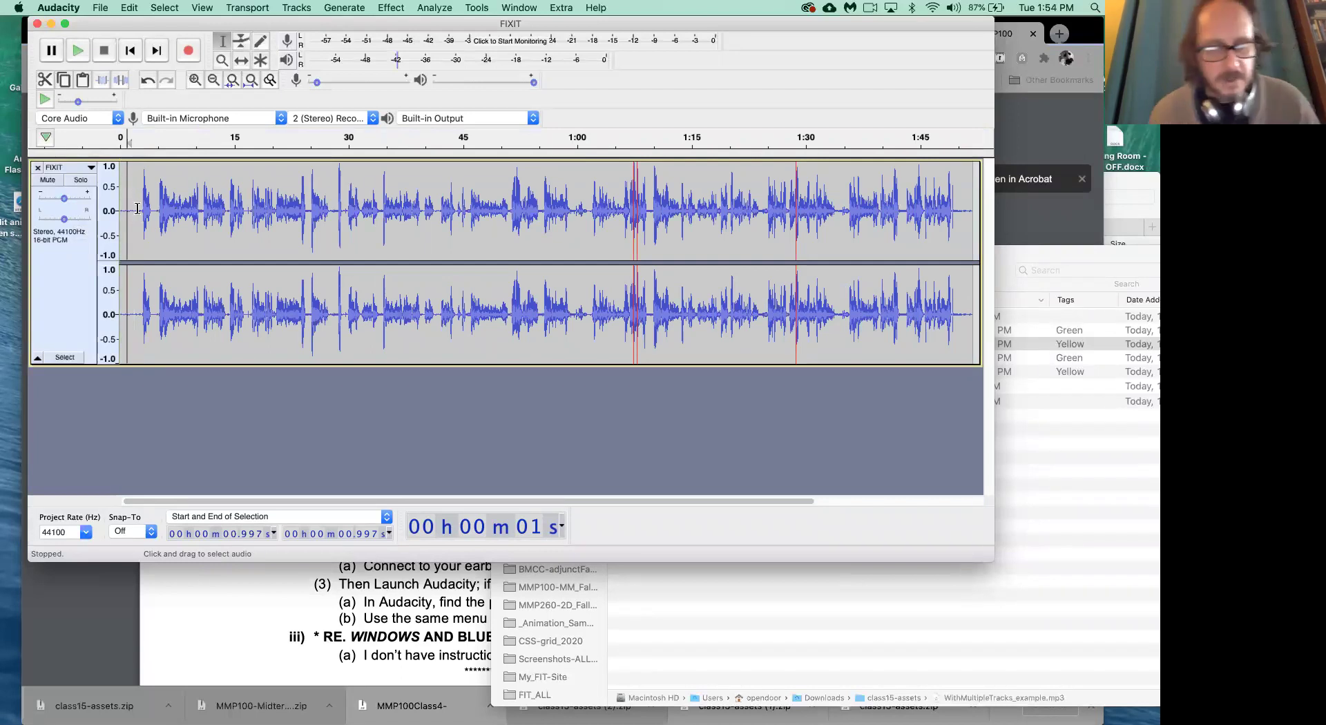
{"action": "key", "text": "super+1"}
{"action": "key", "text": "super+1"}
{"action": "key", "text": "super+1"}
{"action": "key", "text": "super+1"}
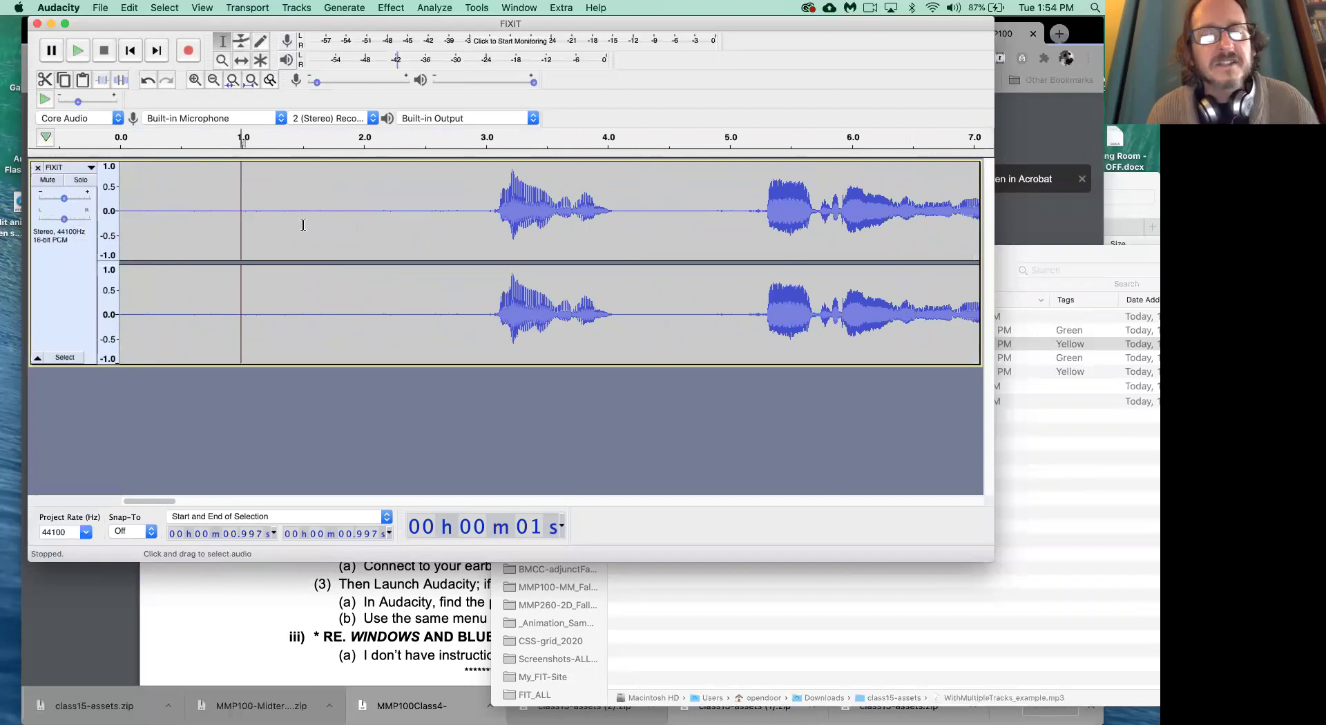
{"action": "left_click_drag", "start_coordinate": [452, 197], "coordinate": [136, 219]}
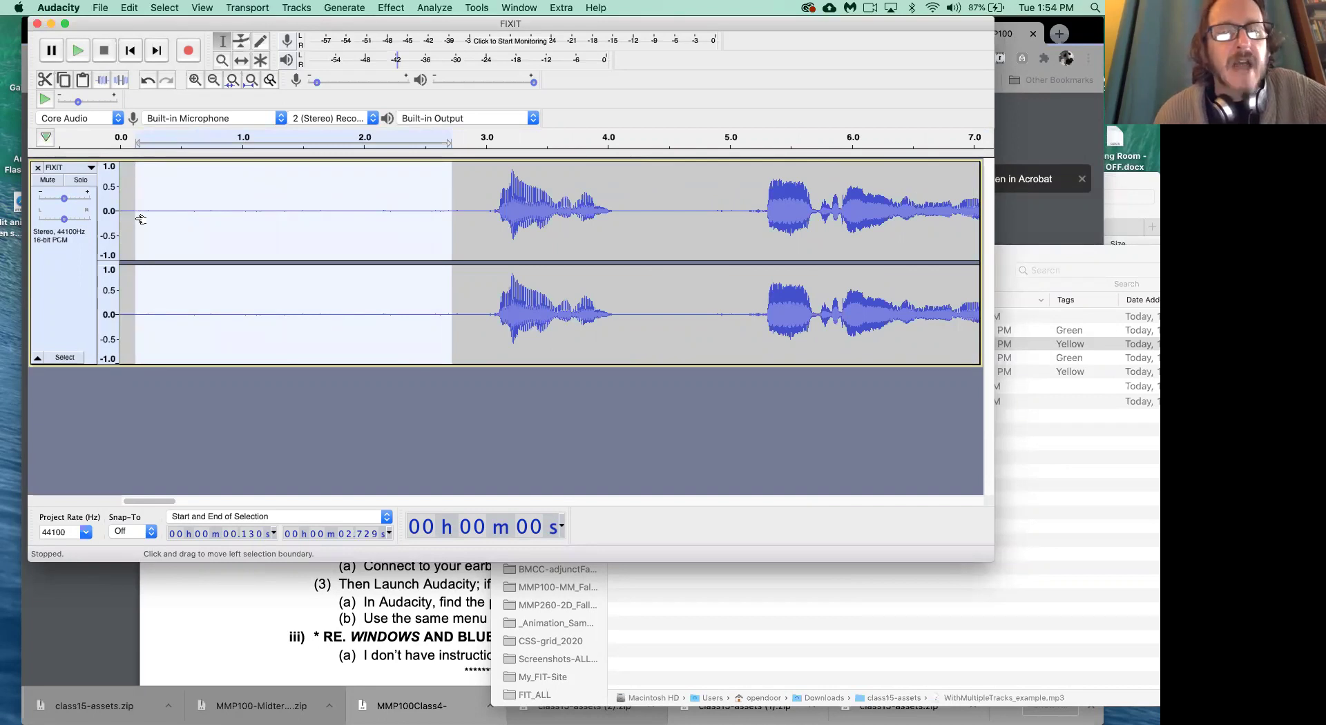
{"action": "left_click", "coordinate": [390, 8]}
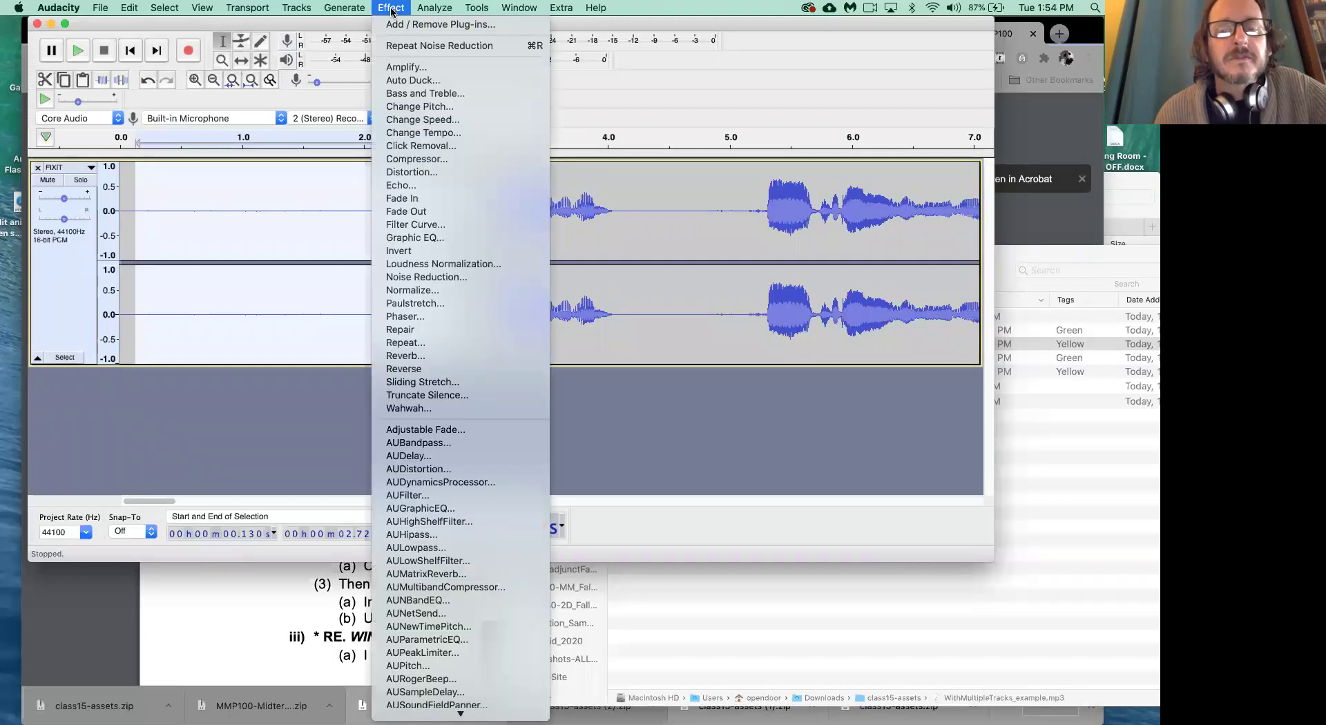
{"action": "left_click", "coordinate": [456, 278]}
{"action": "left_click", "coordinate": [512, 220]}
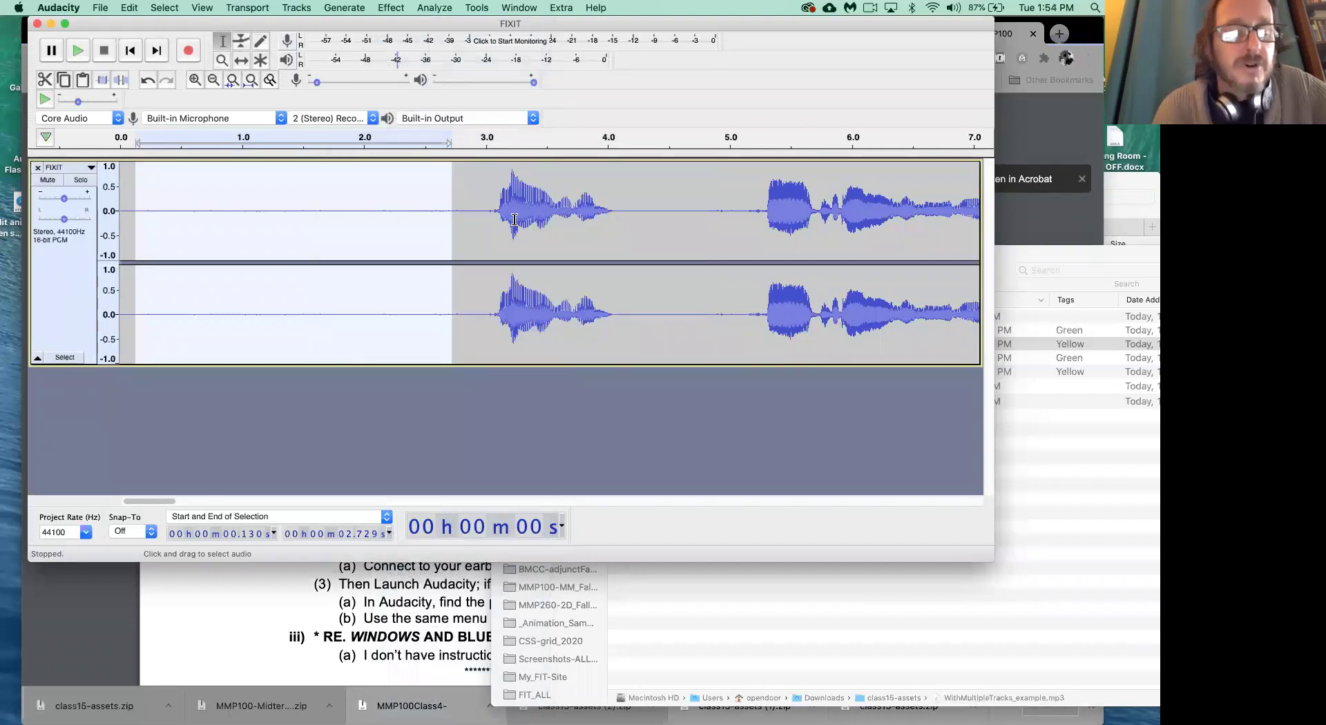
Step: Select the whole track and open Noise Reduction, moving its dialog clear of the lower waveform
{"action": "key", "text": "super+a"}
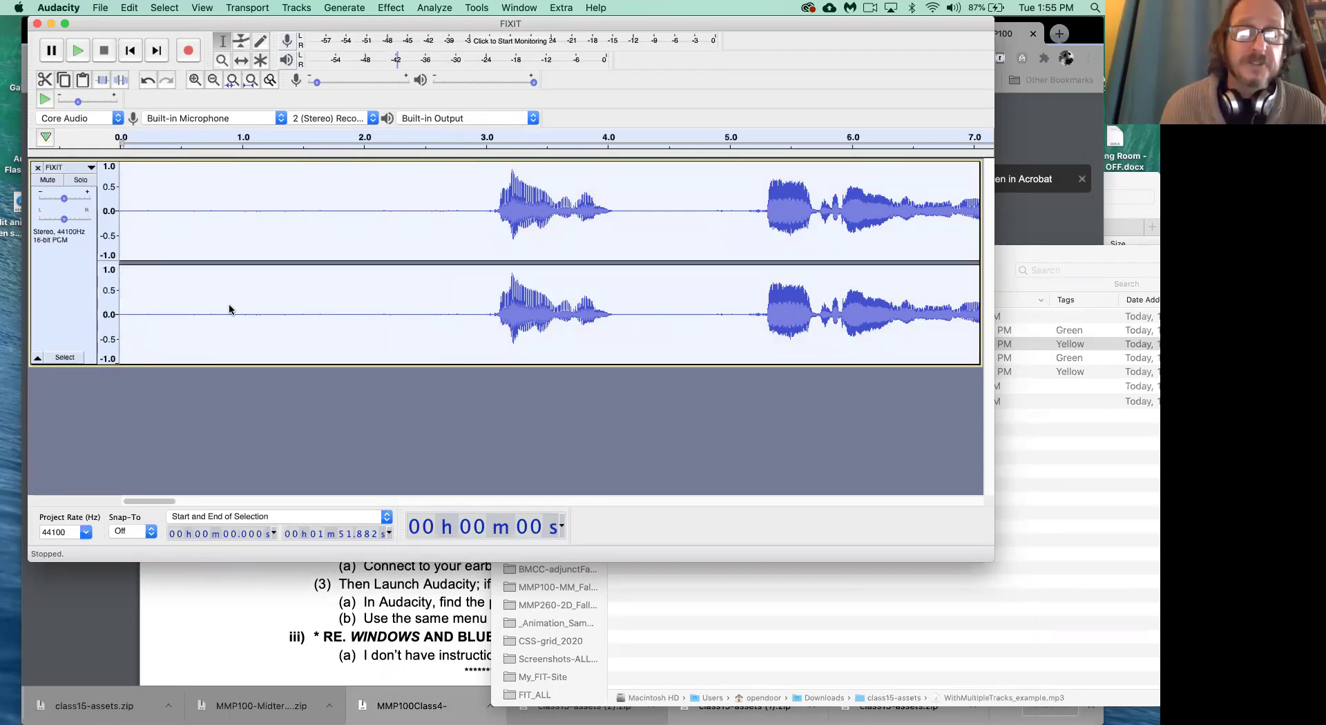
{"action": "left_click", "coordinate": [393, 8]}
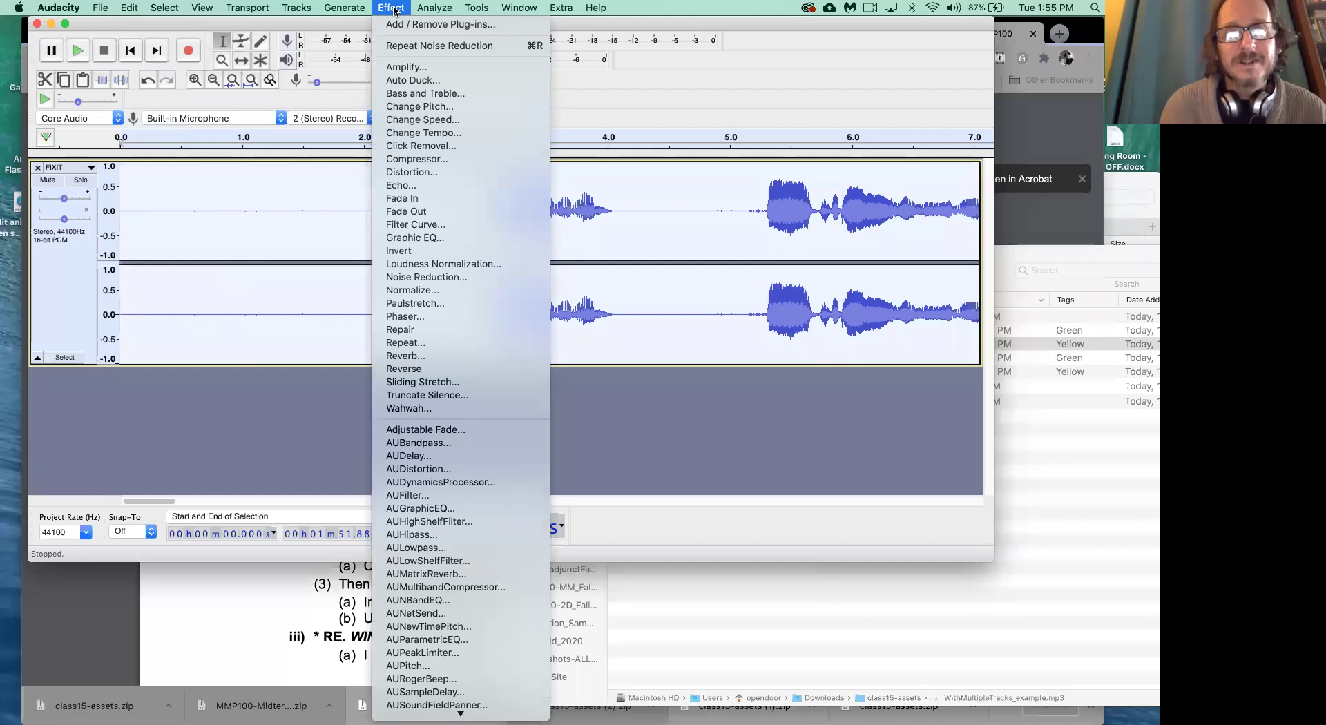
{"action": "left_click", "coordinate": [484, 277]}
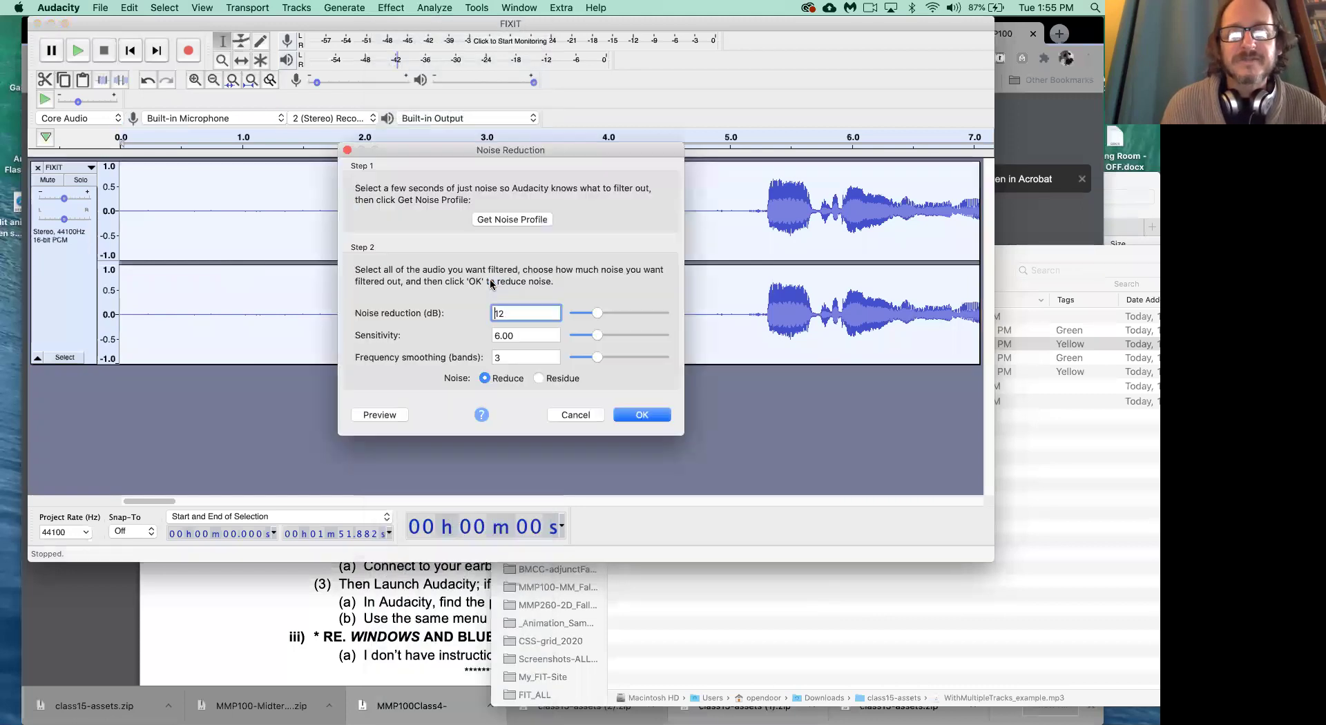
{"action": "left_click_drag", "start_coordinate": [449, 149], "coordinate": [467, 7]}
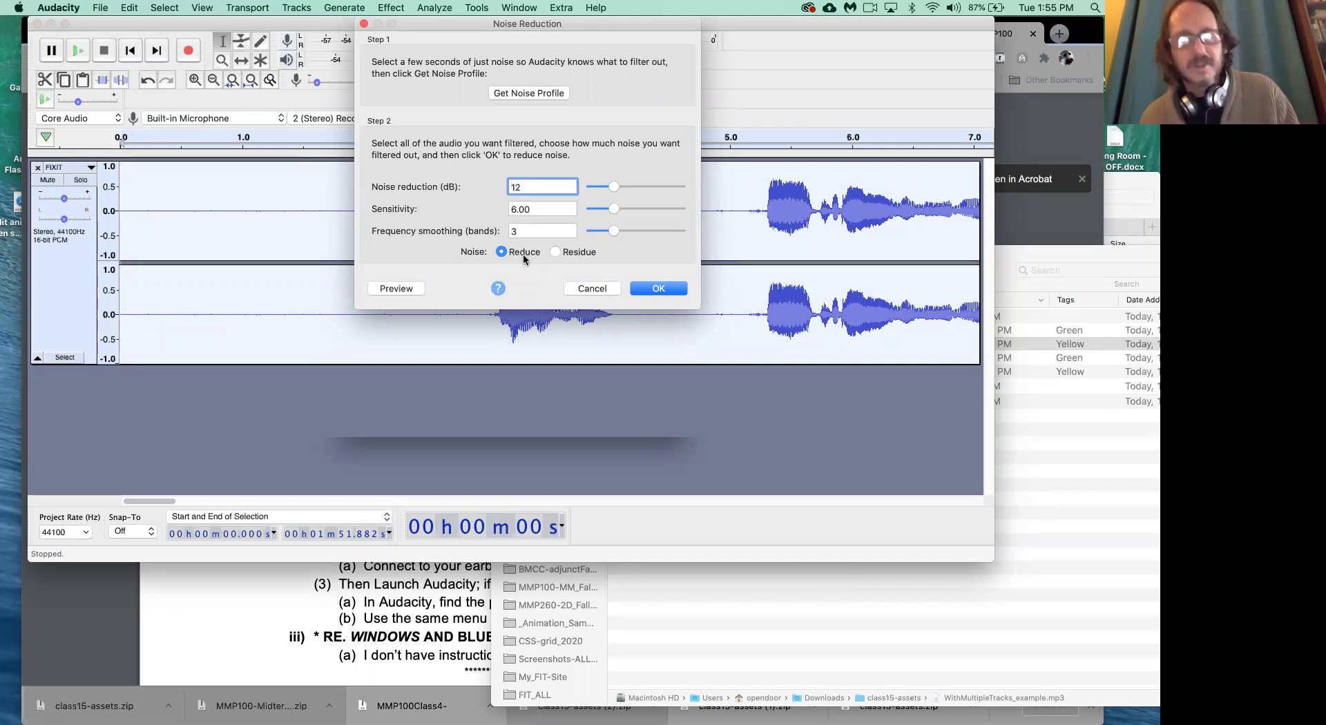
Step: Switch to Chrome, read the Reducing Noise instructions and default settings in the class handout, and return to Audacity
{"action": "key", "text": "super+Tab"}
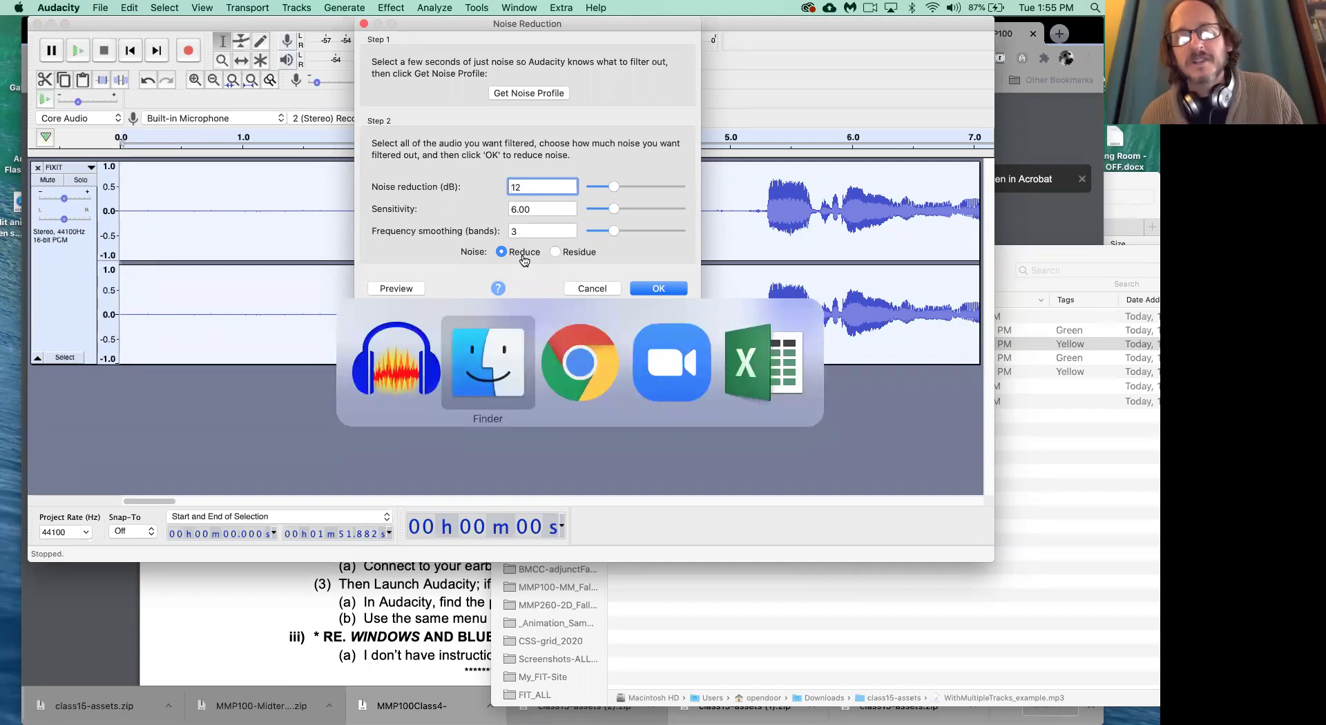
{"action": "key", "text": "super+Tab"}
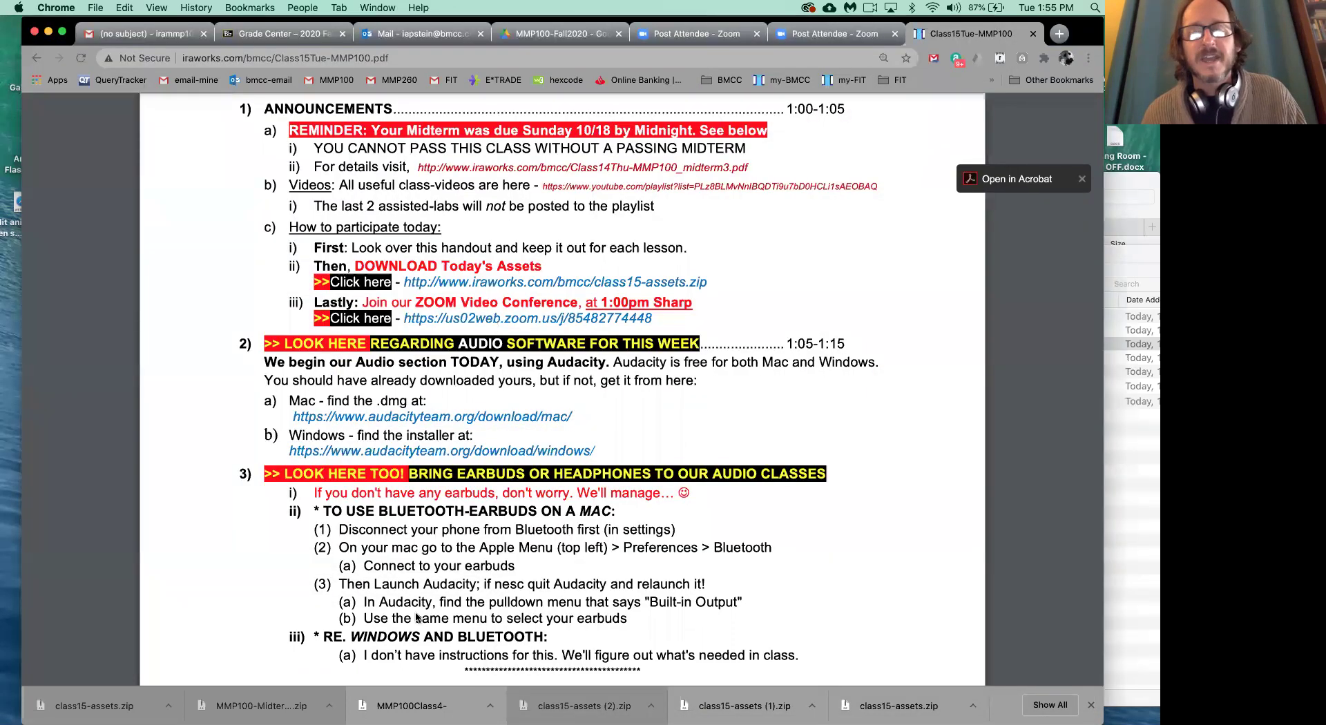
{"action": "scroll", "coordinate": [495, 511], "scroll_direction": "down", "scroll_amount": 1}
{"action": "scroll", "coordinate": [495, 511], "scroll_direction": "down", "scroll_amount": 5}
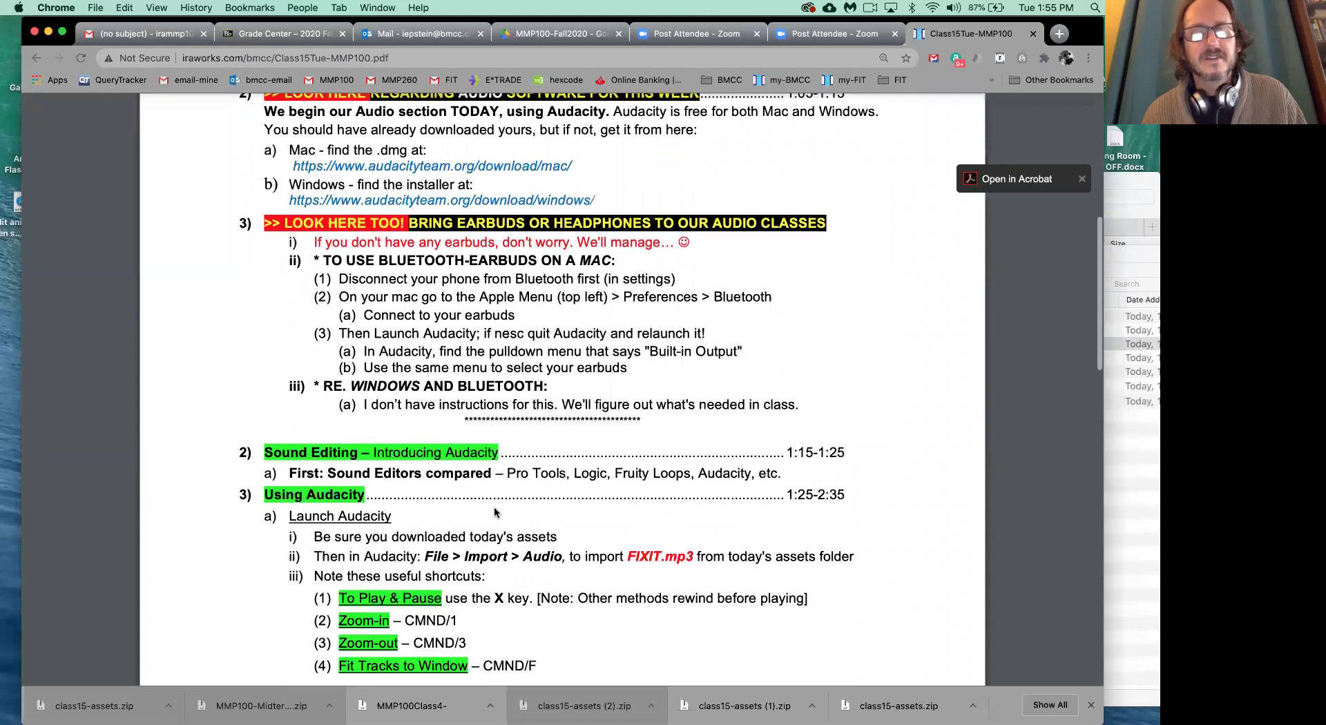
{"action": "scroll", "coordinate": [494, 511], "scroll_direction": "down", "scroll_amount": 10}
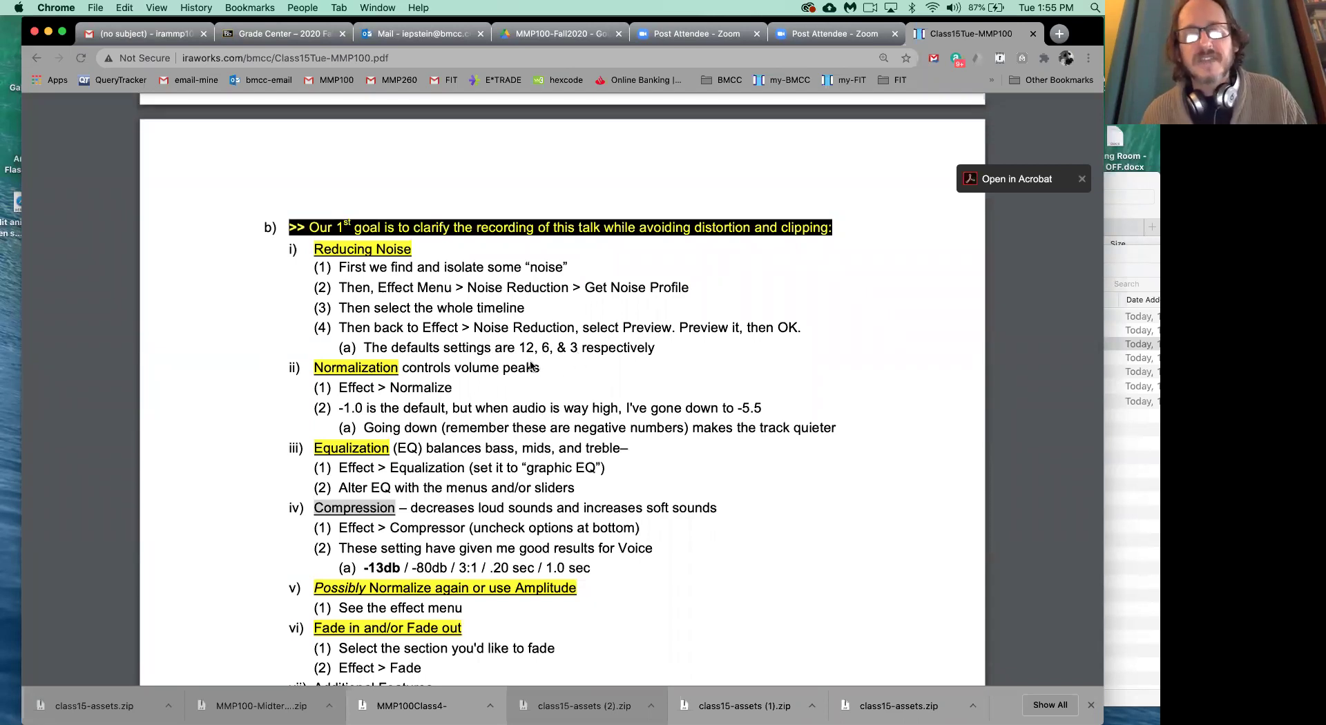
{"action": "key", "text": "super+Tab"}
{"action": "key", "text": "super+Tab"}
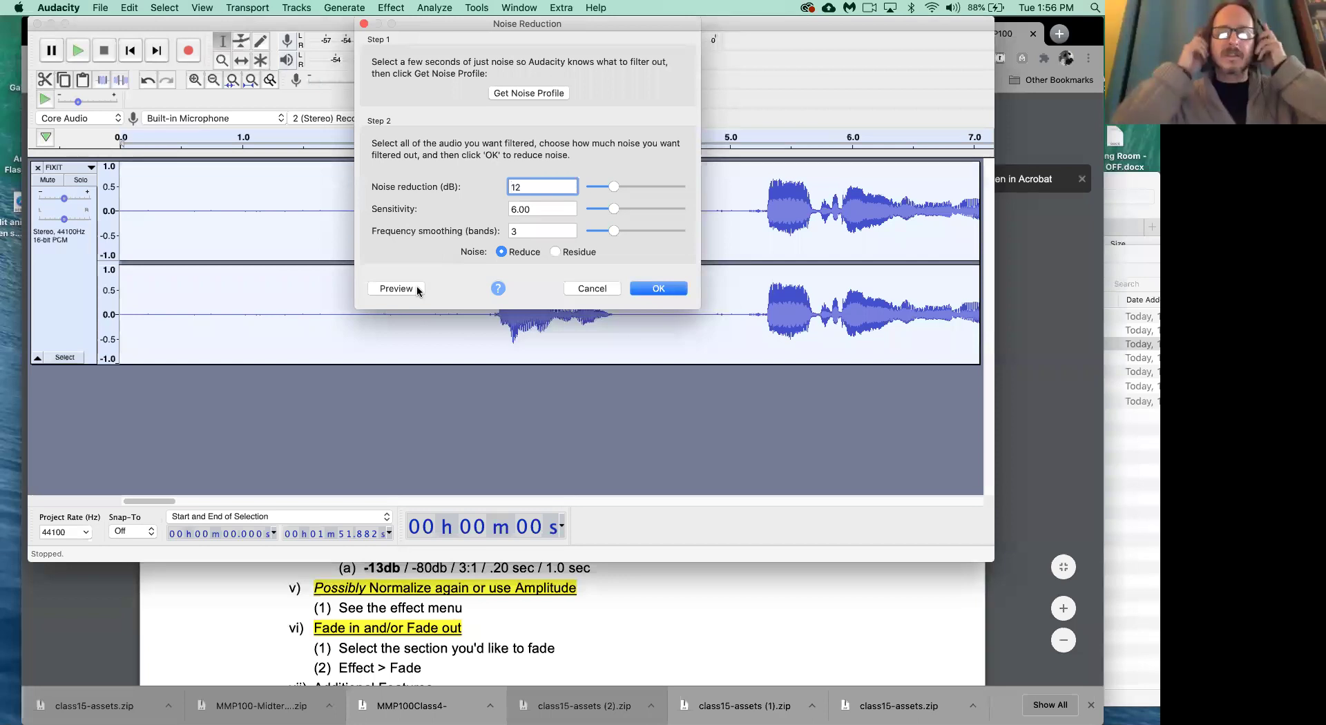
Step: Preview the noise reduction at 12 dB, lower it to 7 dB and preview it again
{"action": "left_click", "coordinate": [417, 289]}
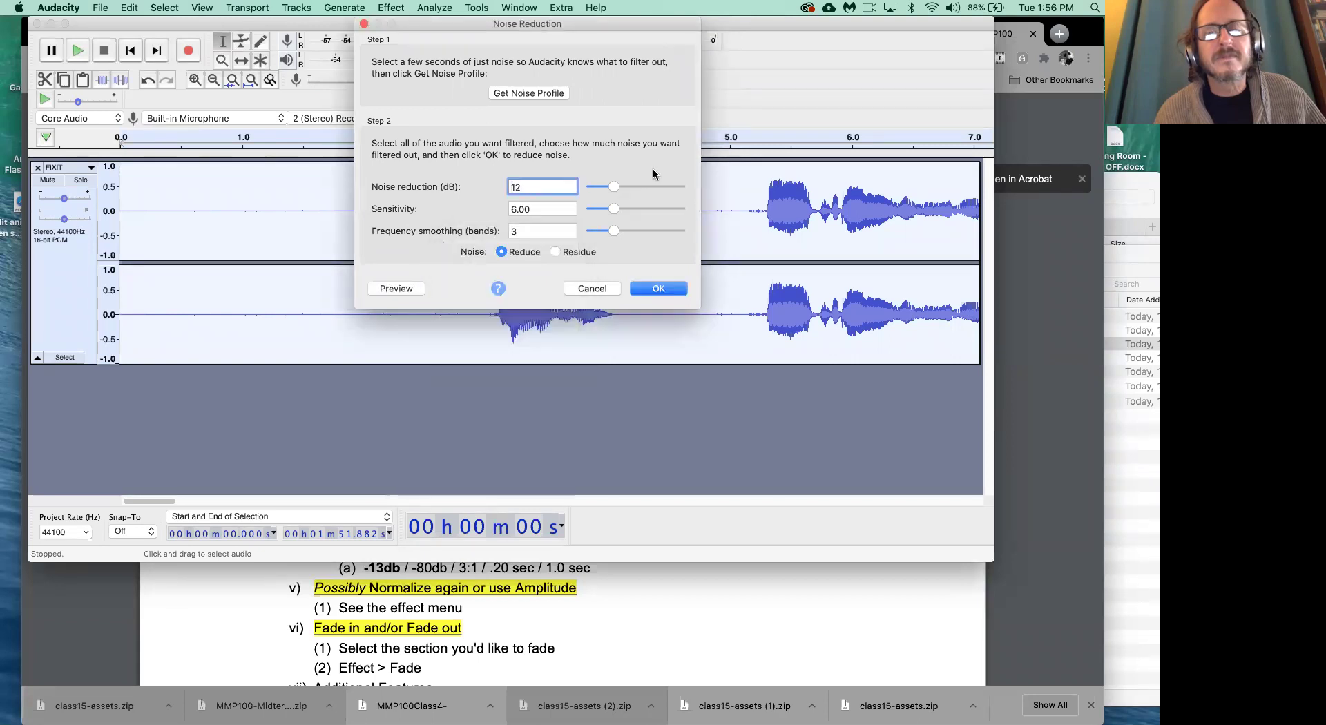
{"action": "left_click_drag", "start_coordinate": [612, 188], "coordinate": [603, 188]}
{"action": "left_click", "coordinate": [400, 289]}
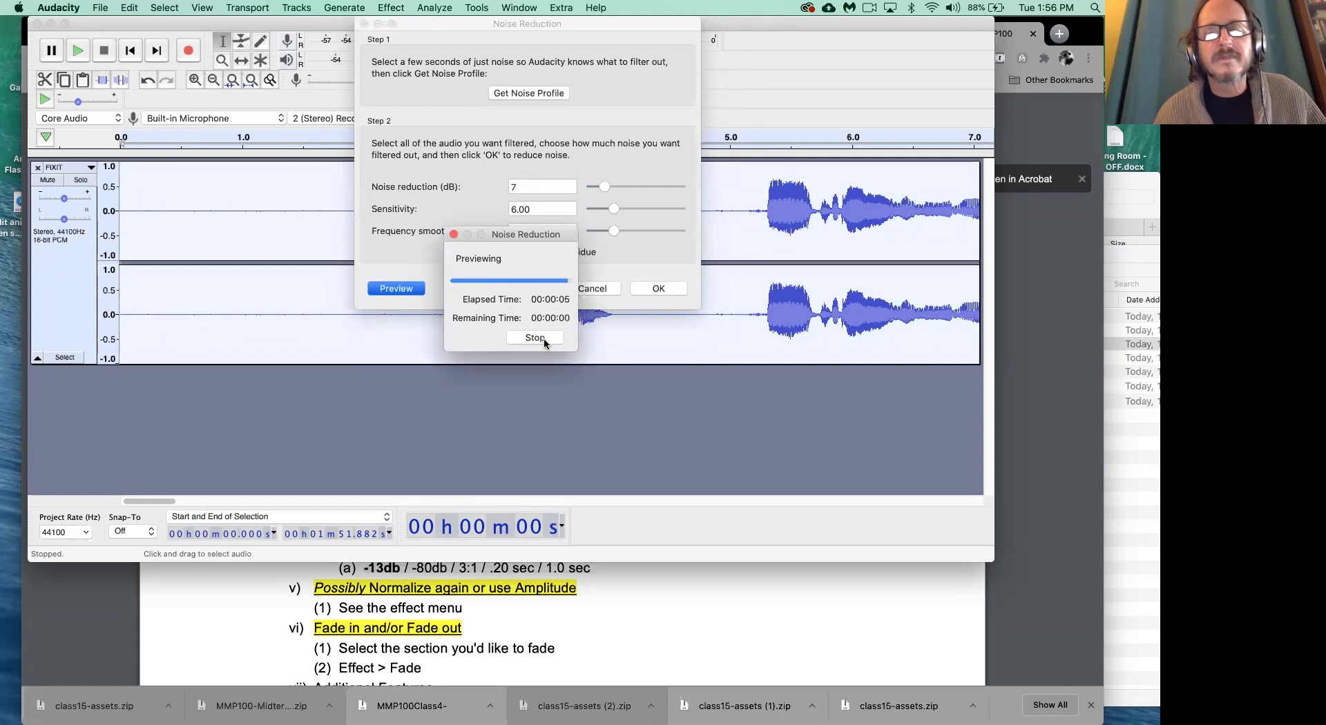
Step: Set the noise reduction to 14 dB, preview it and apply it to the whole track
{"action": "left_click_drag", "start_coordinate": [604, 187], "coordinate": [620, 188]}
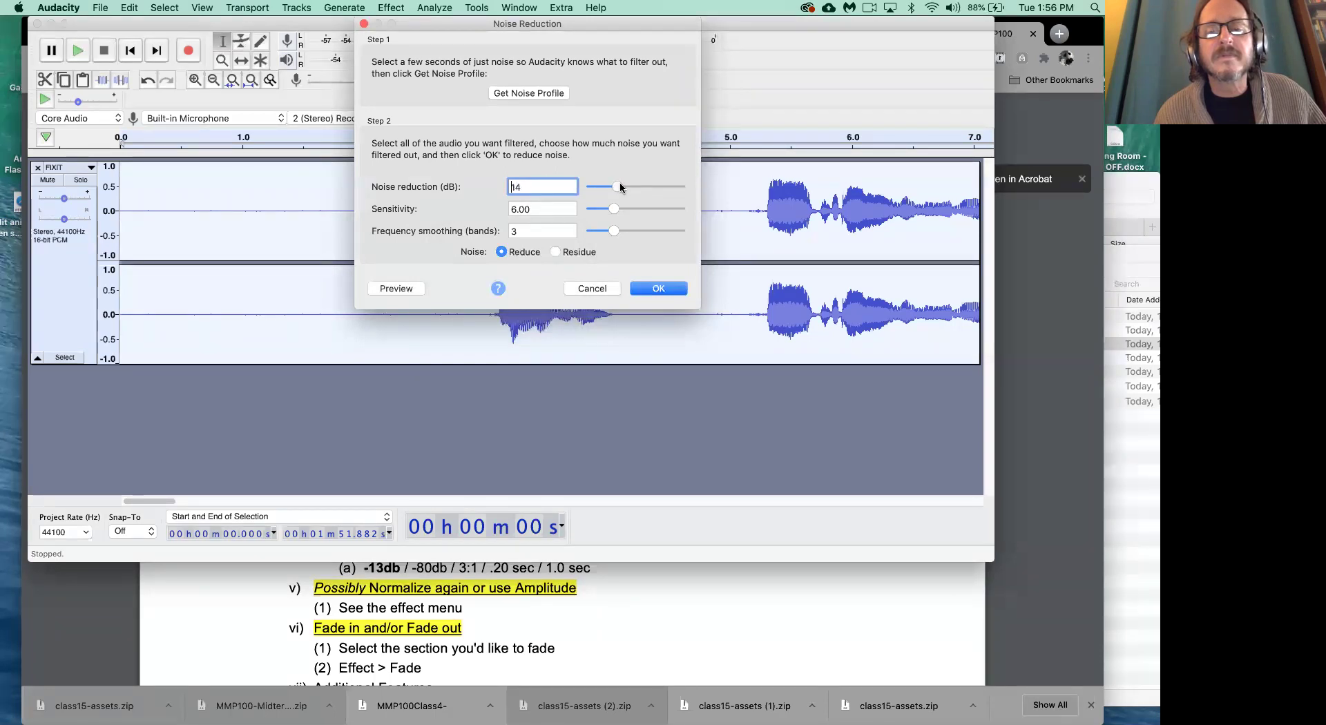
{"action": "left_click", "coordinate": [396, 288]}
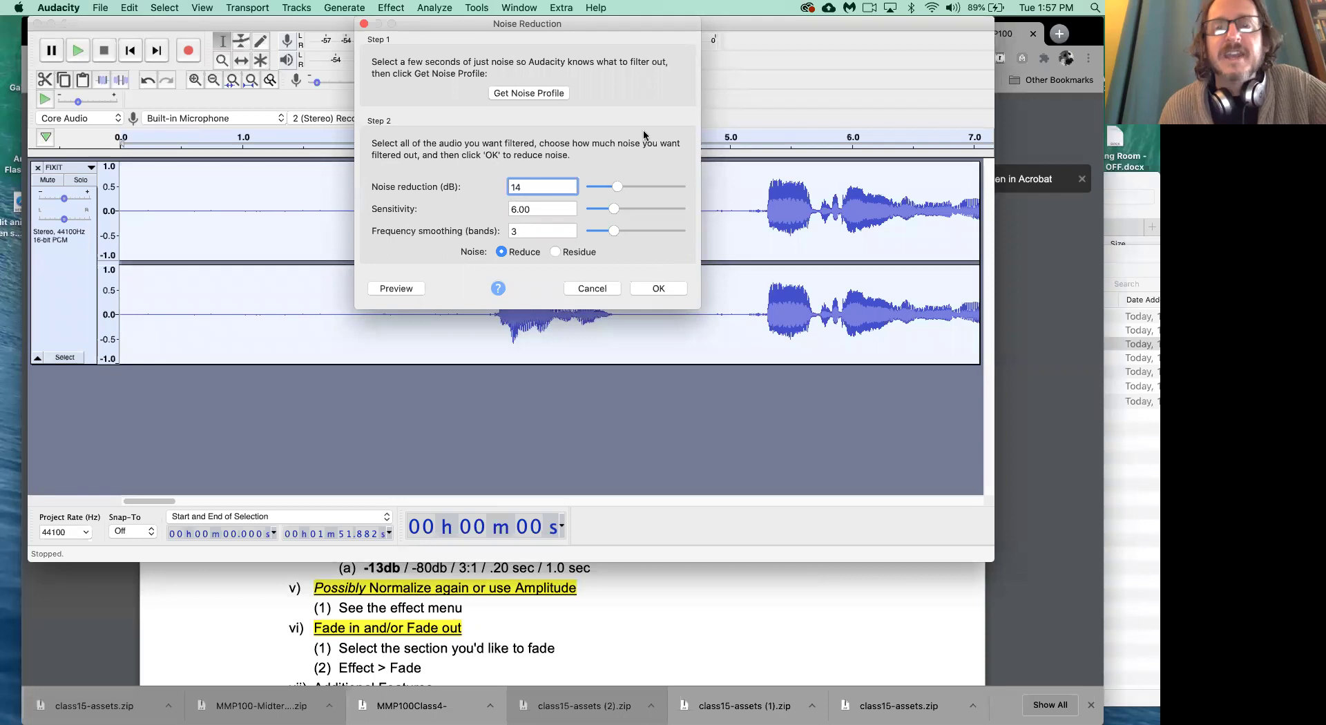
{"action": "left_click_drag", "start_coordinate": [622, 25], "coordinate": [830, 29]}
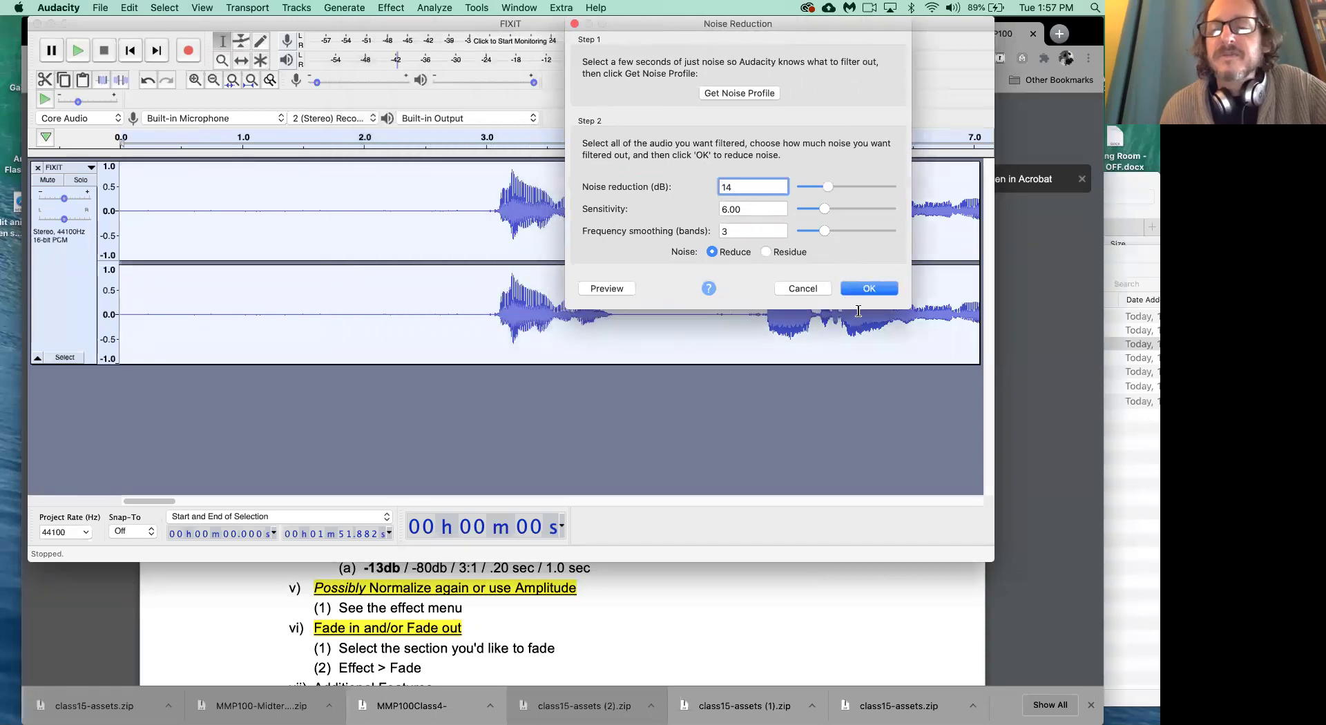
{"action": "left_click", "coordinate": [867, 289]}
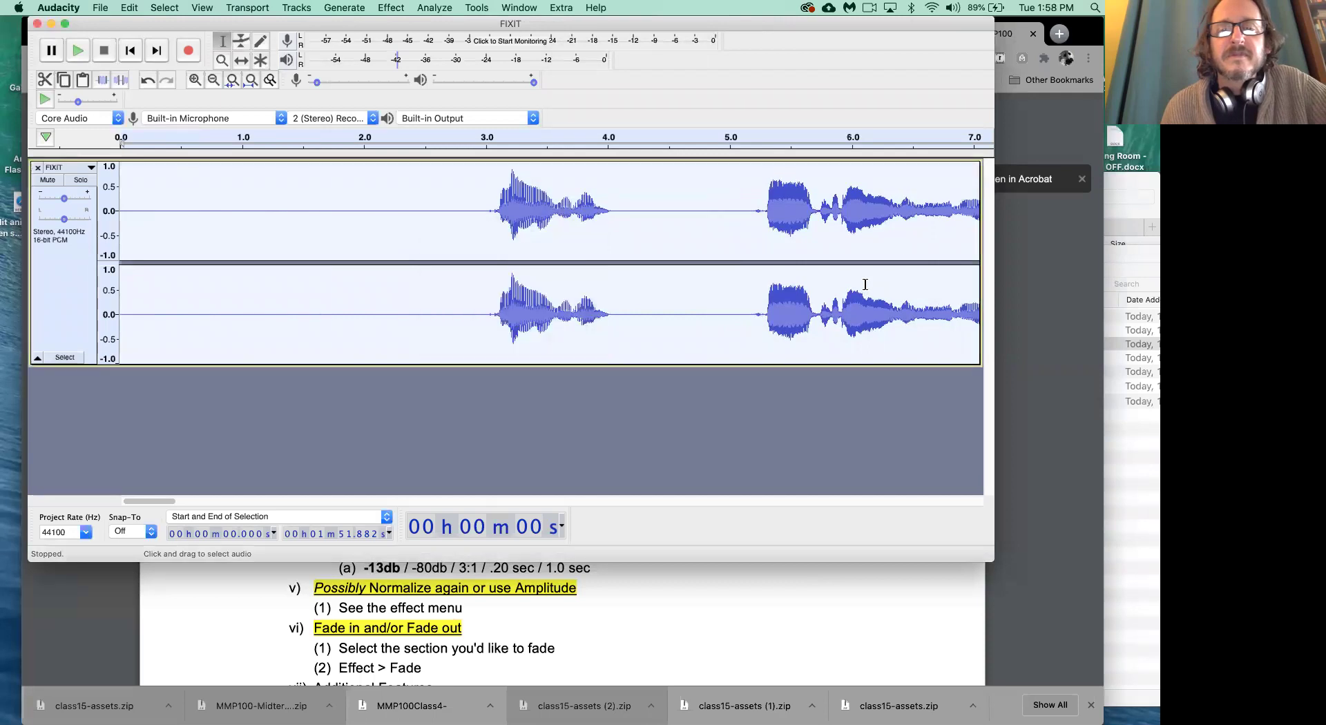
Step: Fit the whole recording in the window, clear the selection and play the noise-reduced track from its start, stopping after listening
{"action": "left_click", "coordinate": [598, 403]}
{"action": "key", "text": "super+f"}
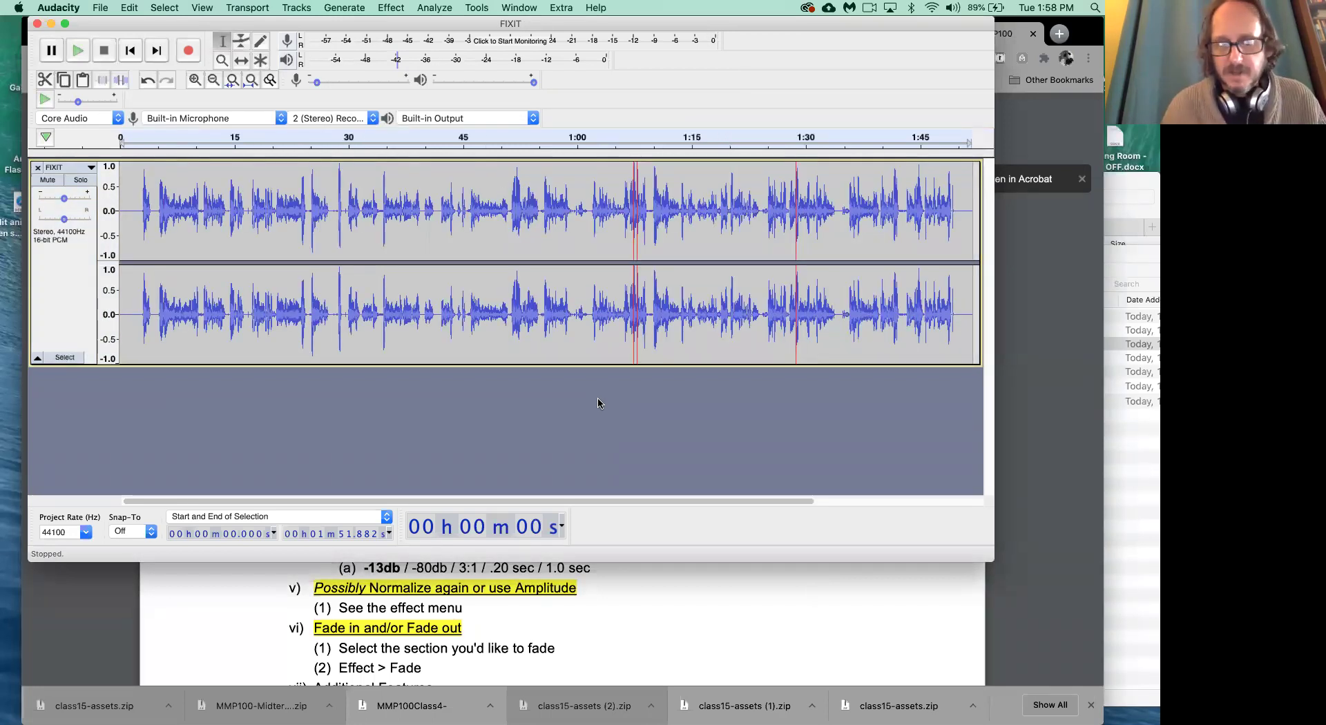
{"action": "left_click", "coordinate": [598, 403]}
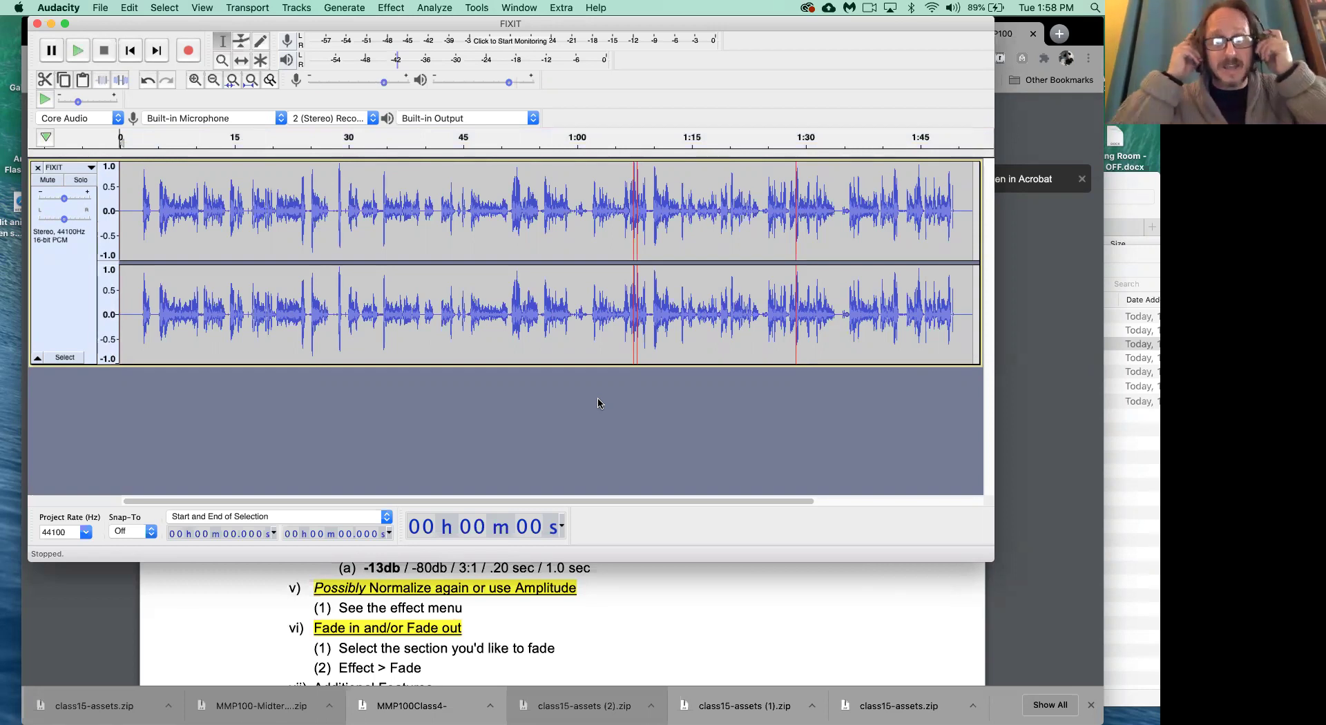
{"action": "left_click", "coordinate": [77, 52]}
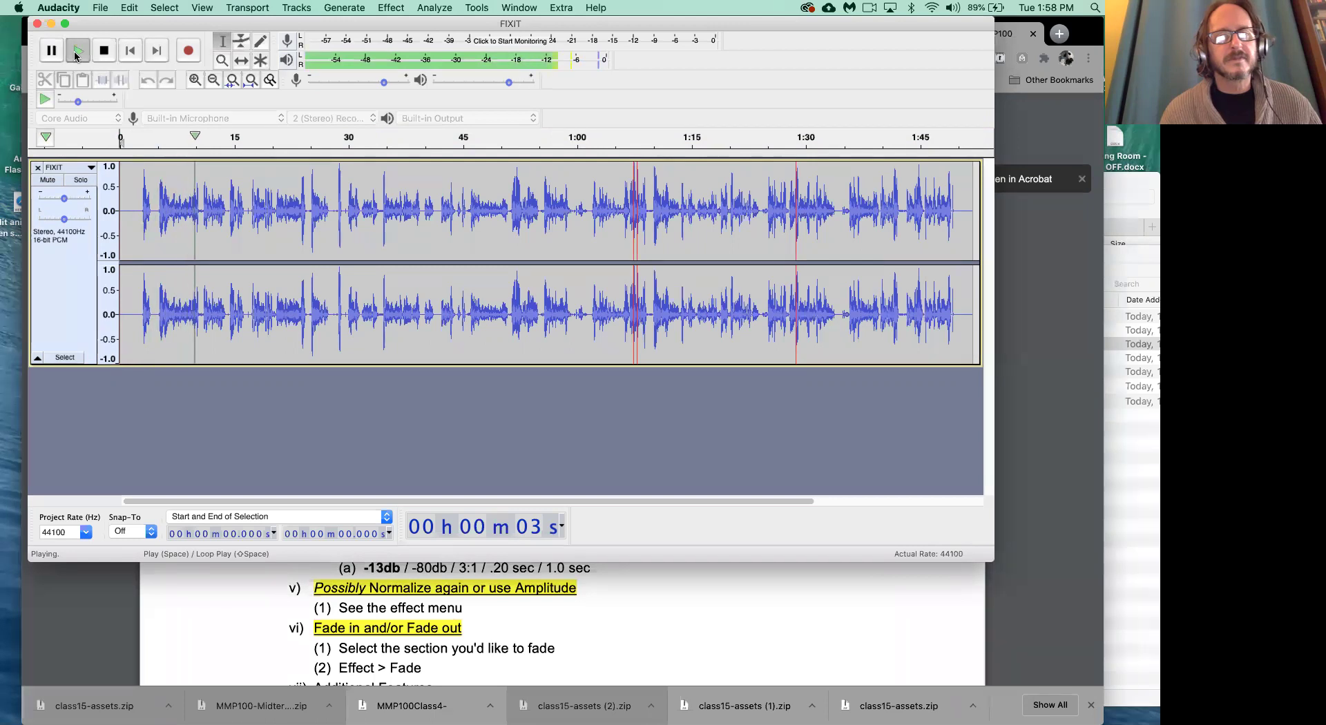
{"action": "left_click", "coordinate": [104, 51]}
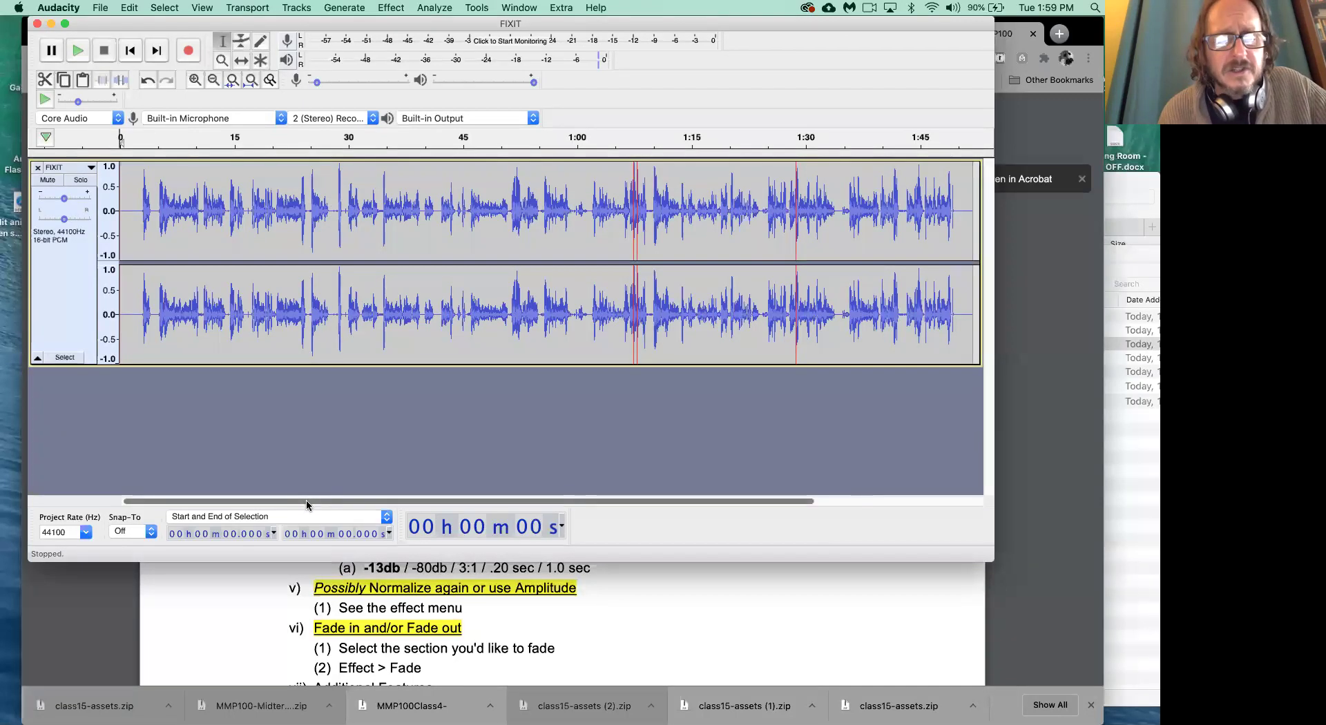
Step: Select the entire noise-reduced FIXIT track
{"action": "left_click_drag", "start_coordinate": [308, 504], "coordinate": [454, 499]}
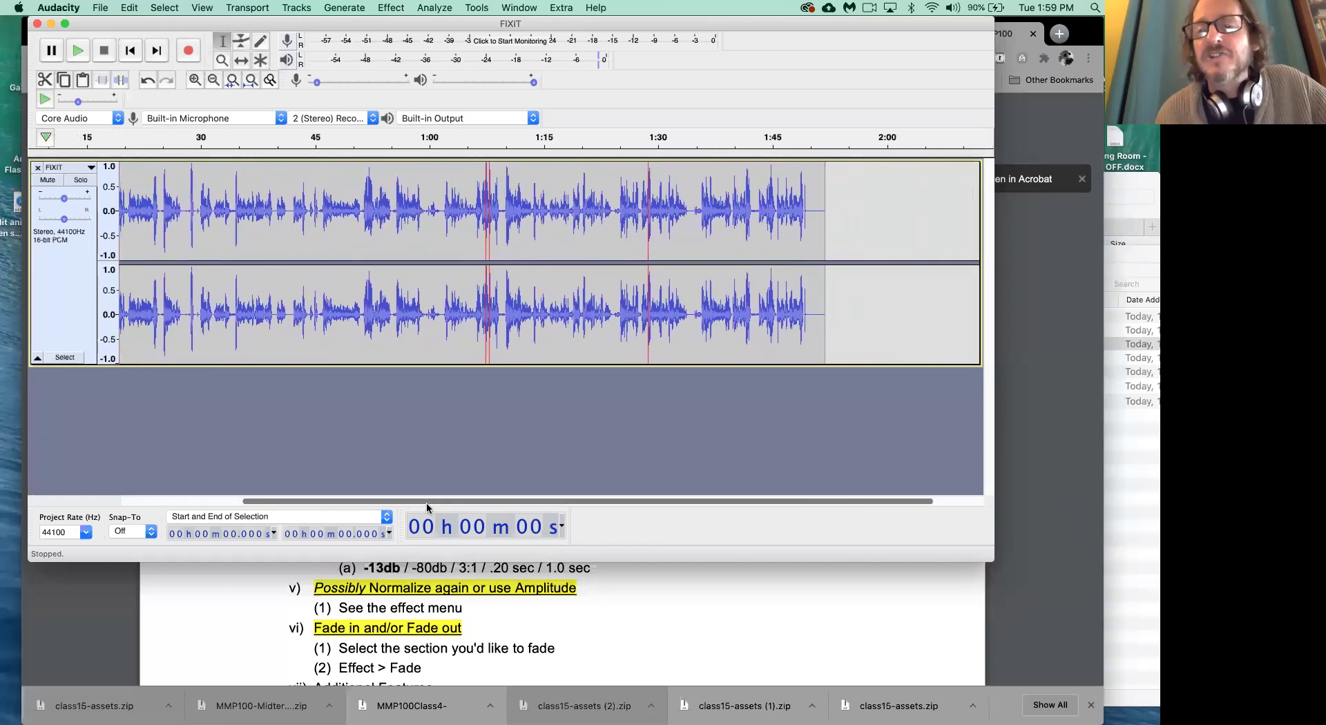
{"action": "left_click_drag", "start_coordinate": [426, 502], "coordinate": [284, 499]}
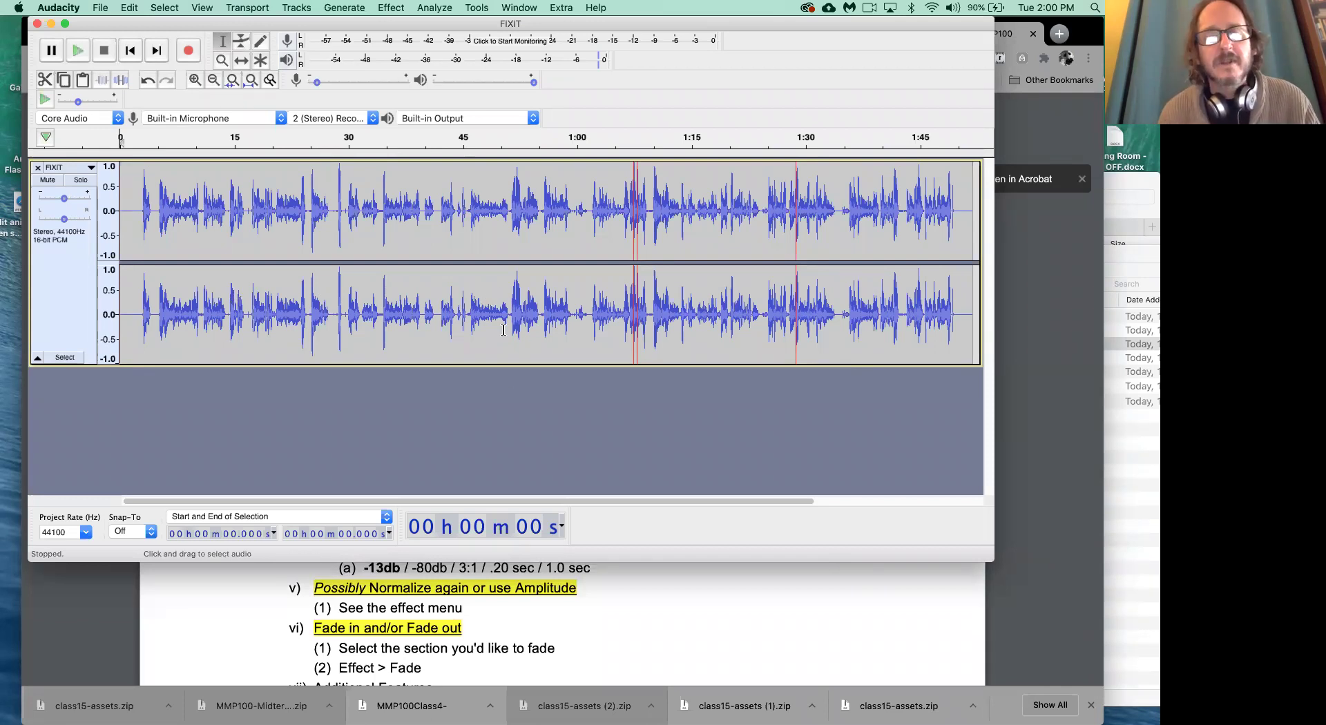
{"action": "double_click", "coordinate": [504, 330]}
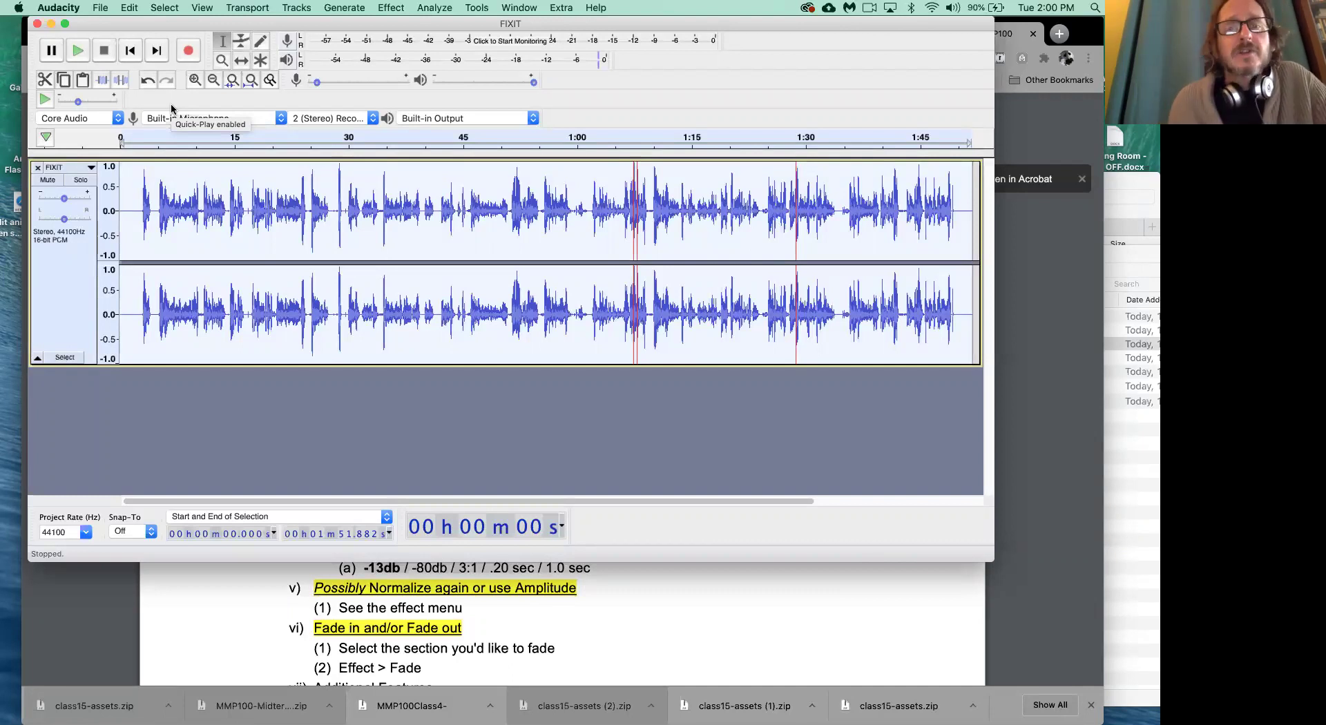
{"action": "left_click", "coordinate": [392, 7]}
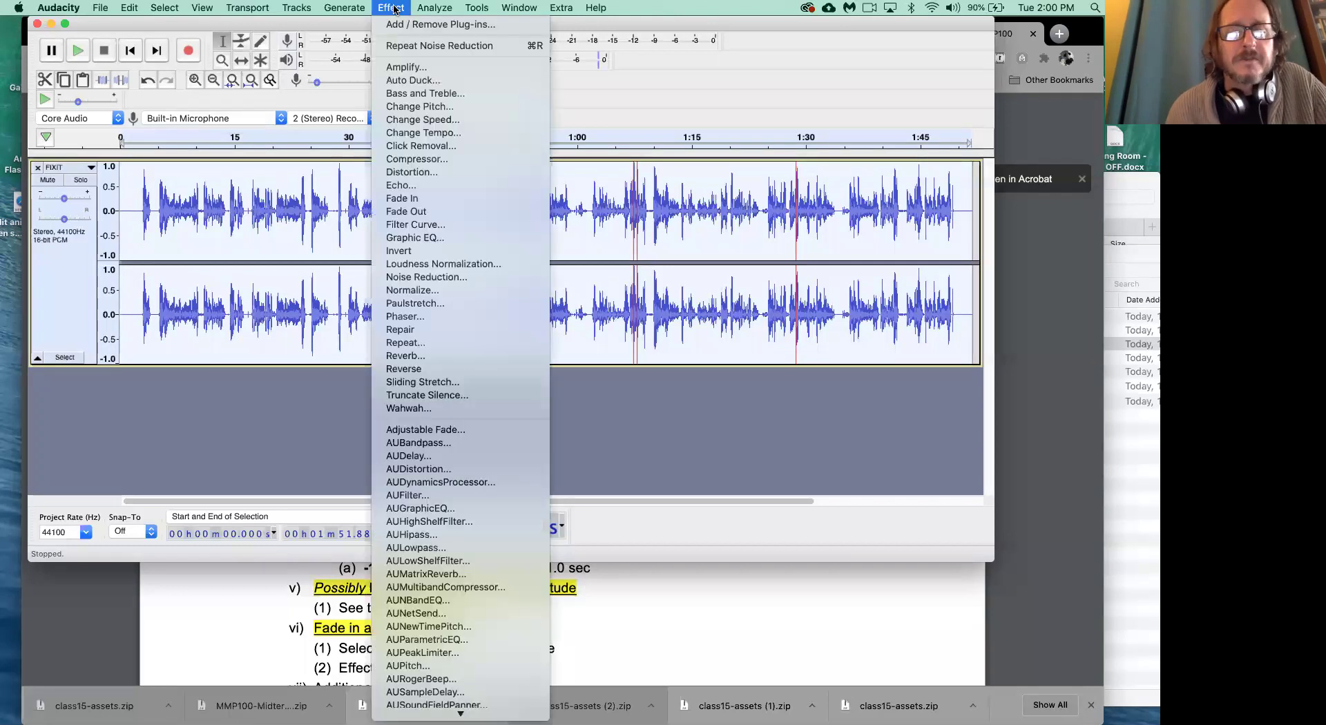
{"action": "left_click", "coordinate": [434, 302]}
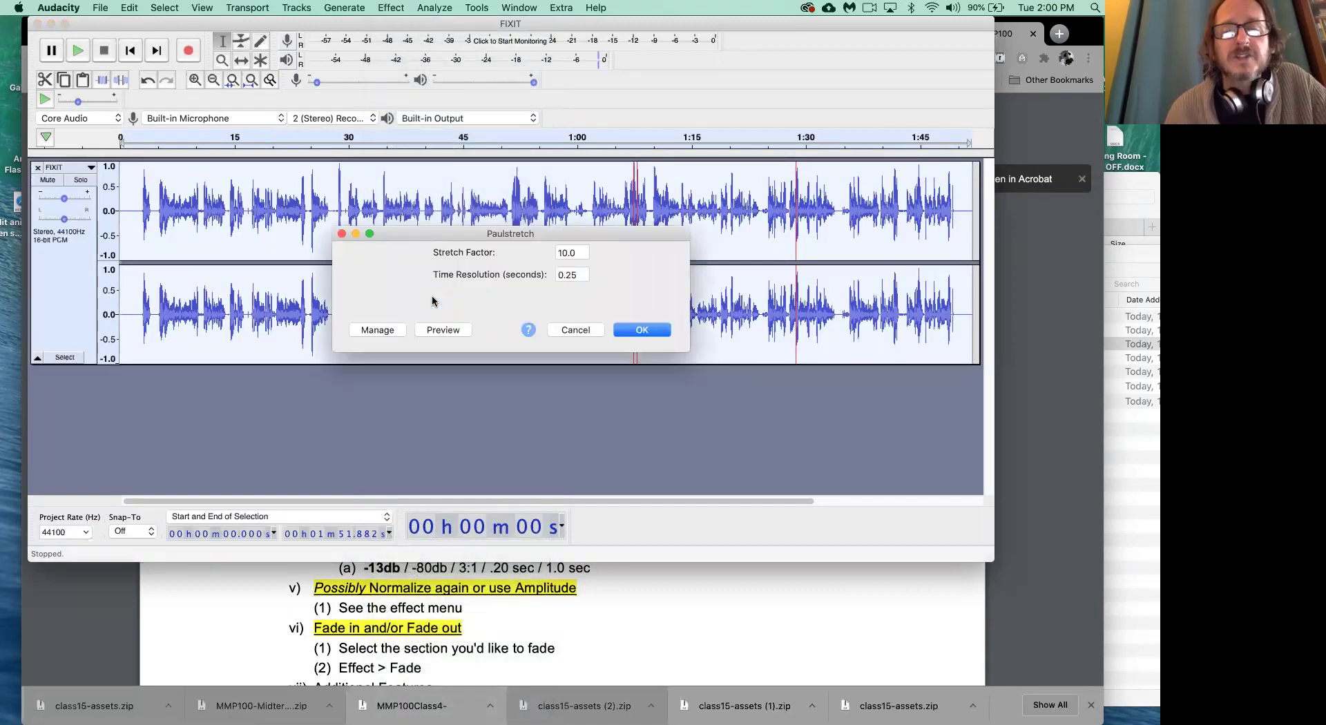
{"action": "left_click", "coordinate": [575, 330]}
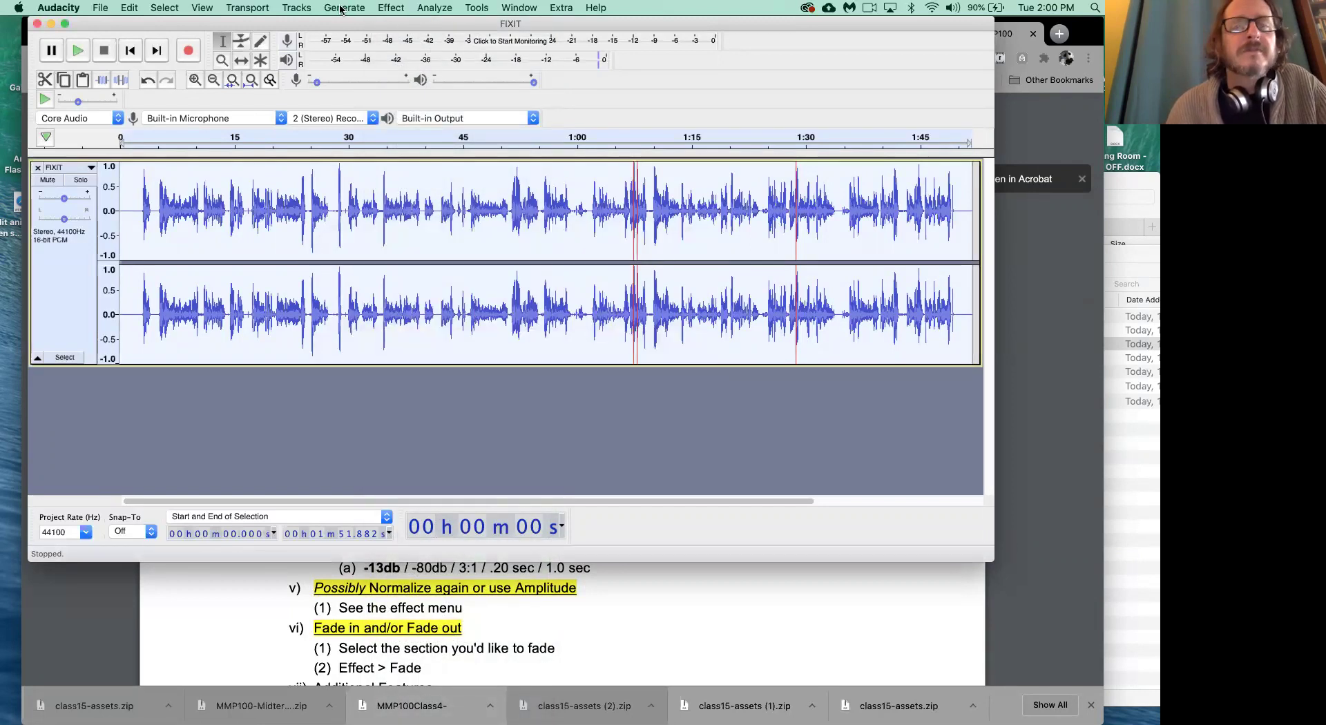
Step: Normalize the track's peaks to -1.0 dB with DC offset removal and independent stereo channels, checking the handout's Normalization notes in Chrome before applying
{"action": "left_click", "coordinate": [392, 7]}
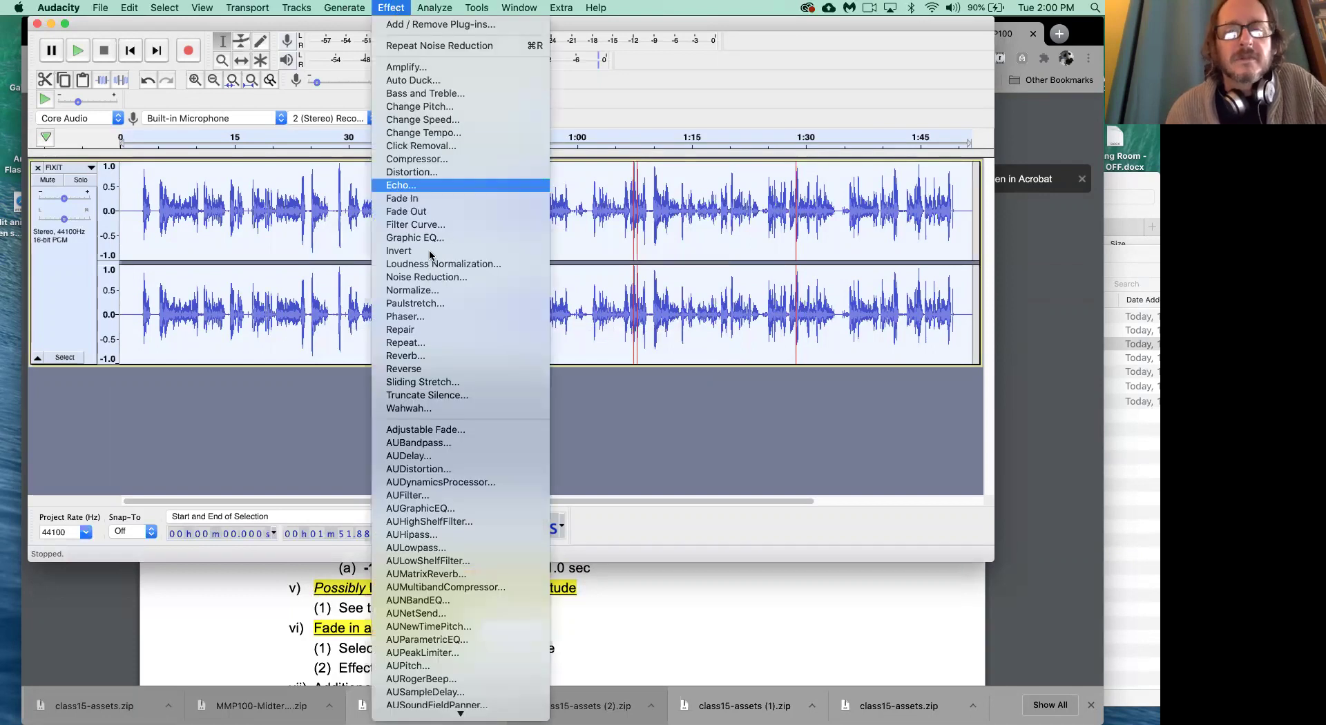
{"action": "left_click", "coordinate": [437, 296]}
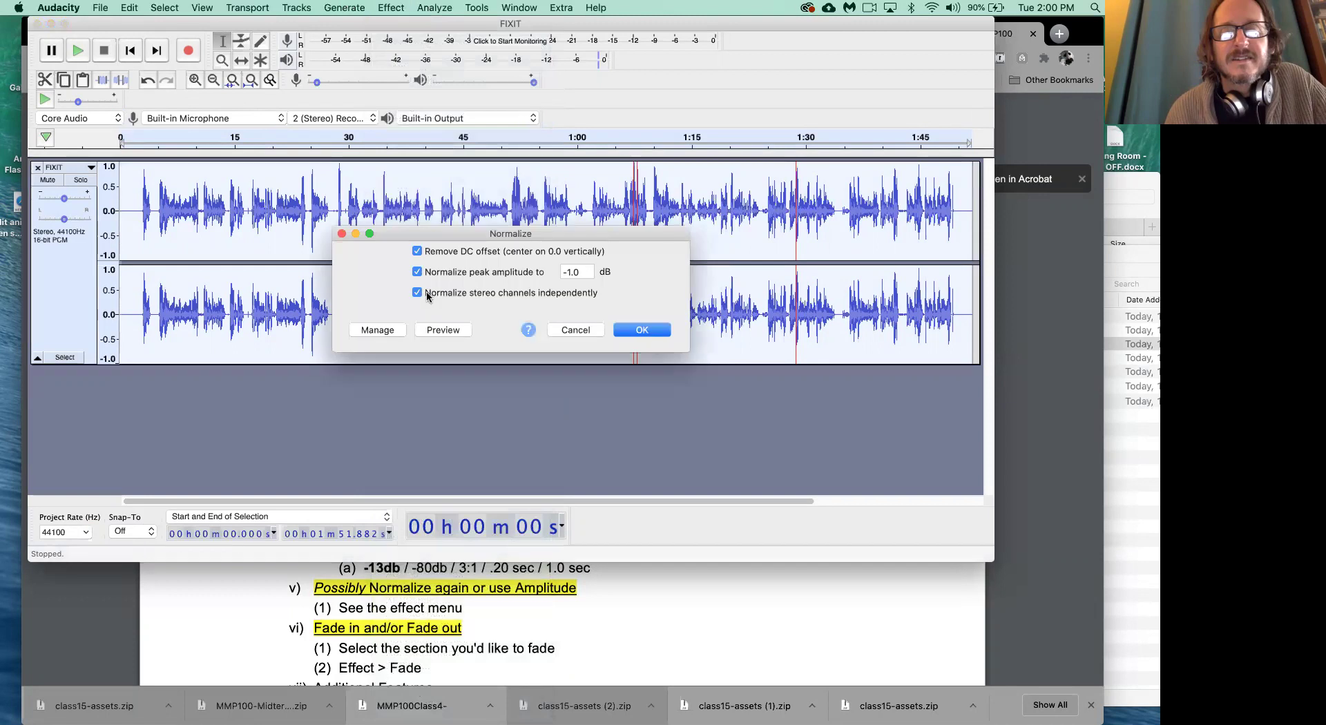
{"action": "mouse_move", "coordinate": [476, 236]}
{"action": "left_mouse_down"}
{"action": "mouse_move", "coordinate": [489, 201]}
{"action": "mouse_move", "coordinate": [461, 222]}
{"action": "left_mouse_up"}
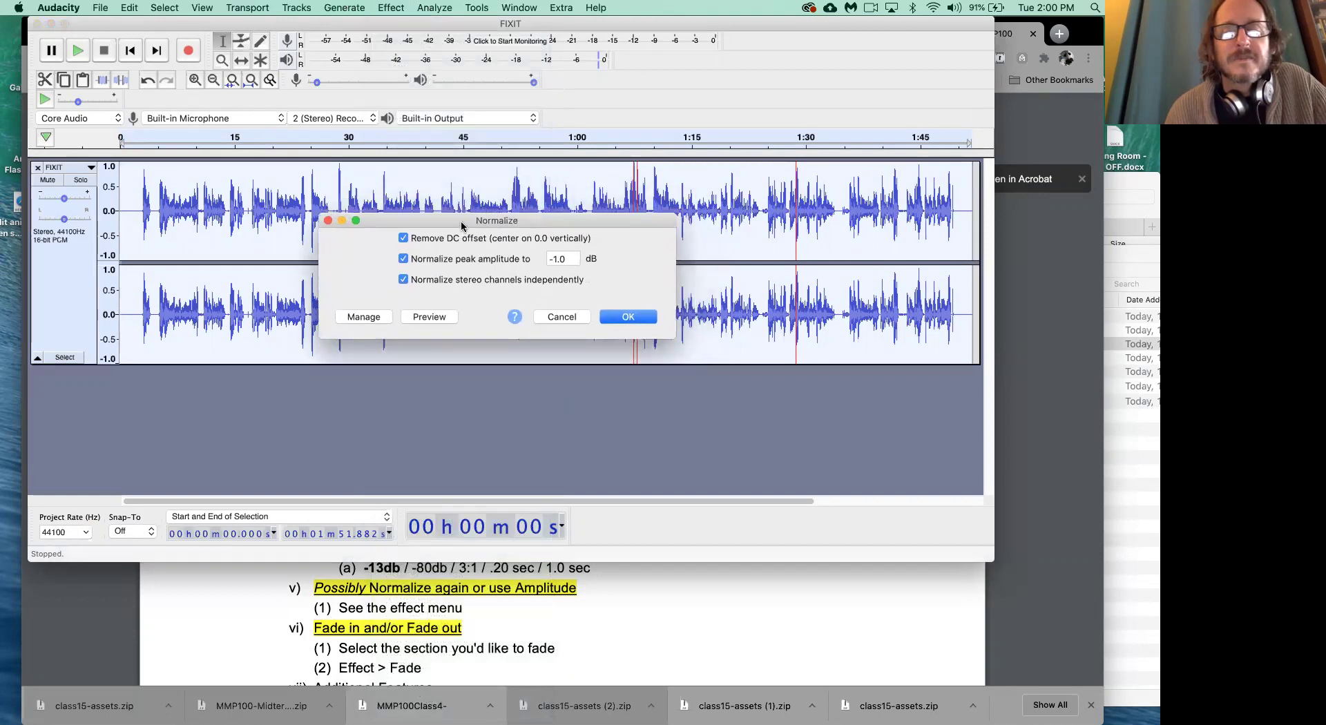
{"action": "key", "text": "super+Tab"}
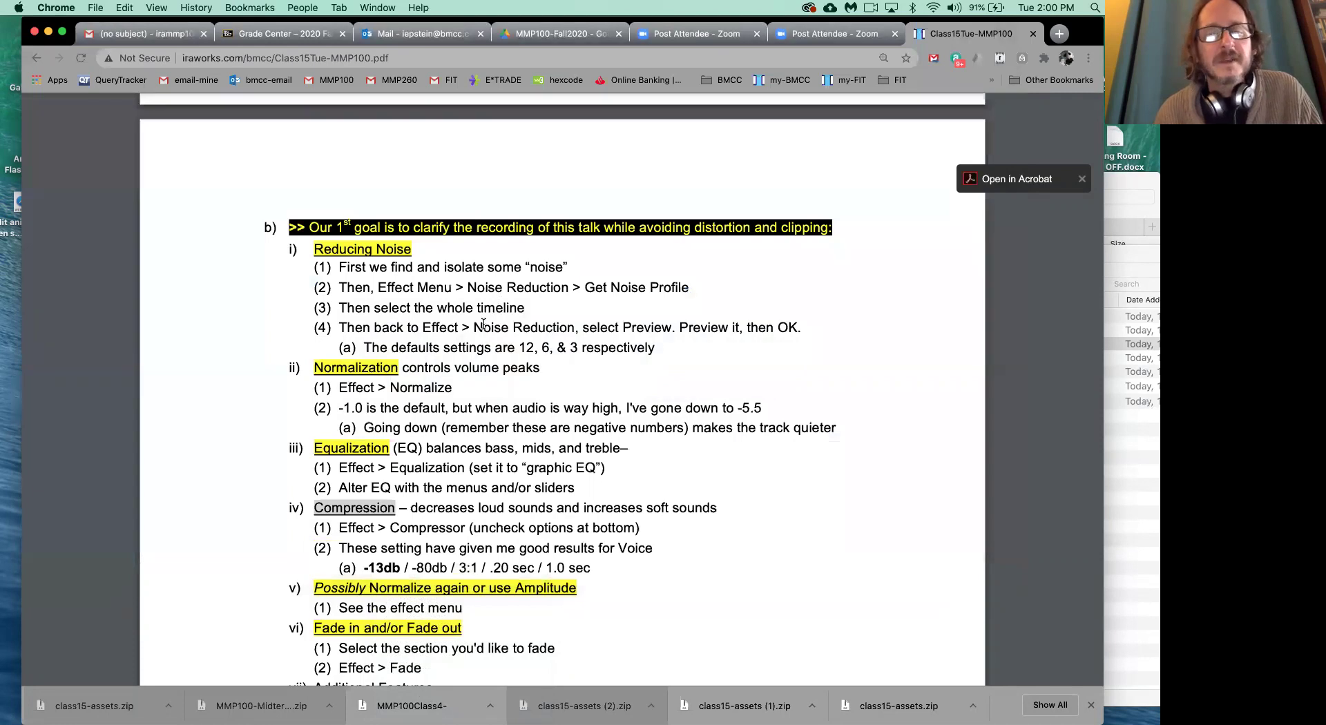
{"action": "scroll", "coordinate": [484, 323], "scroll_direction": "down", "scroll_amount": 3}
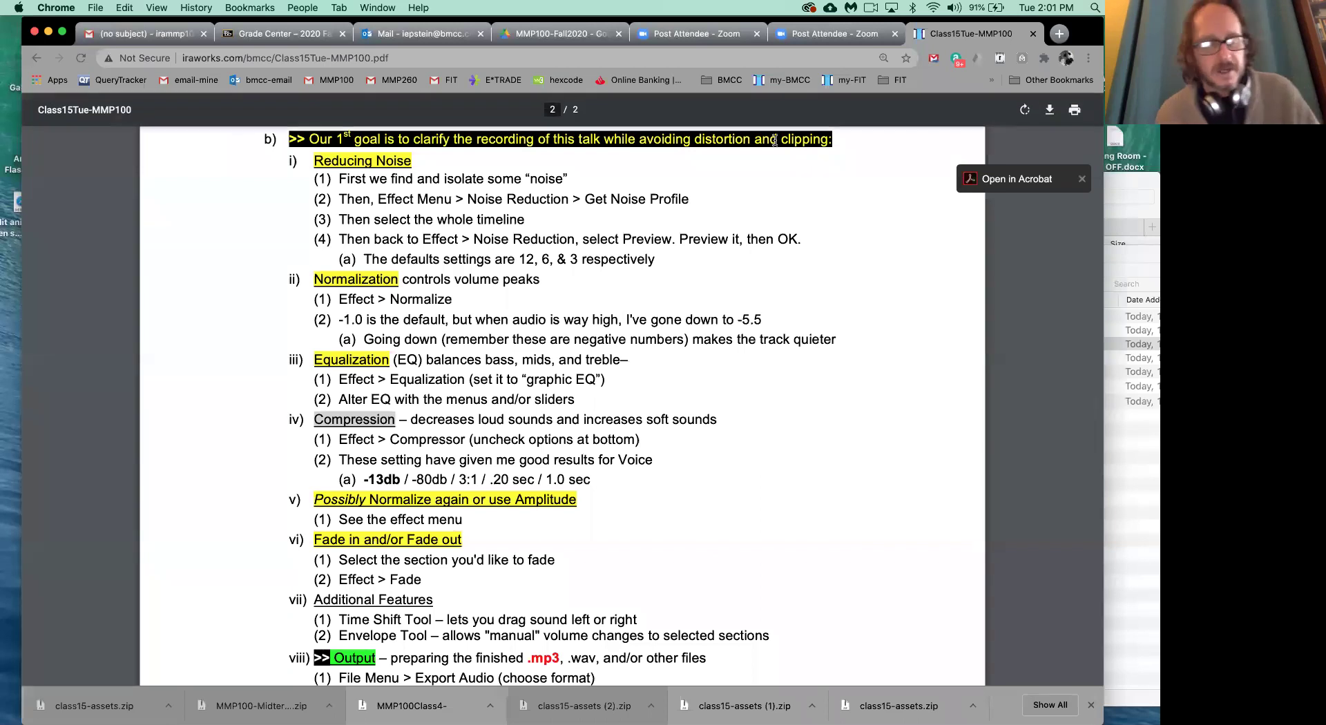
{"action": "key", "text": "super+Tab"}
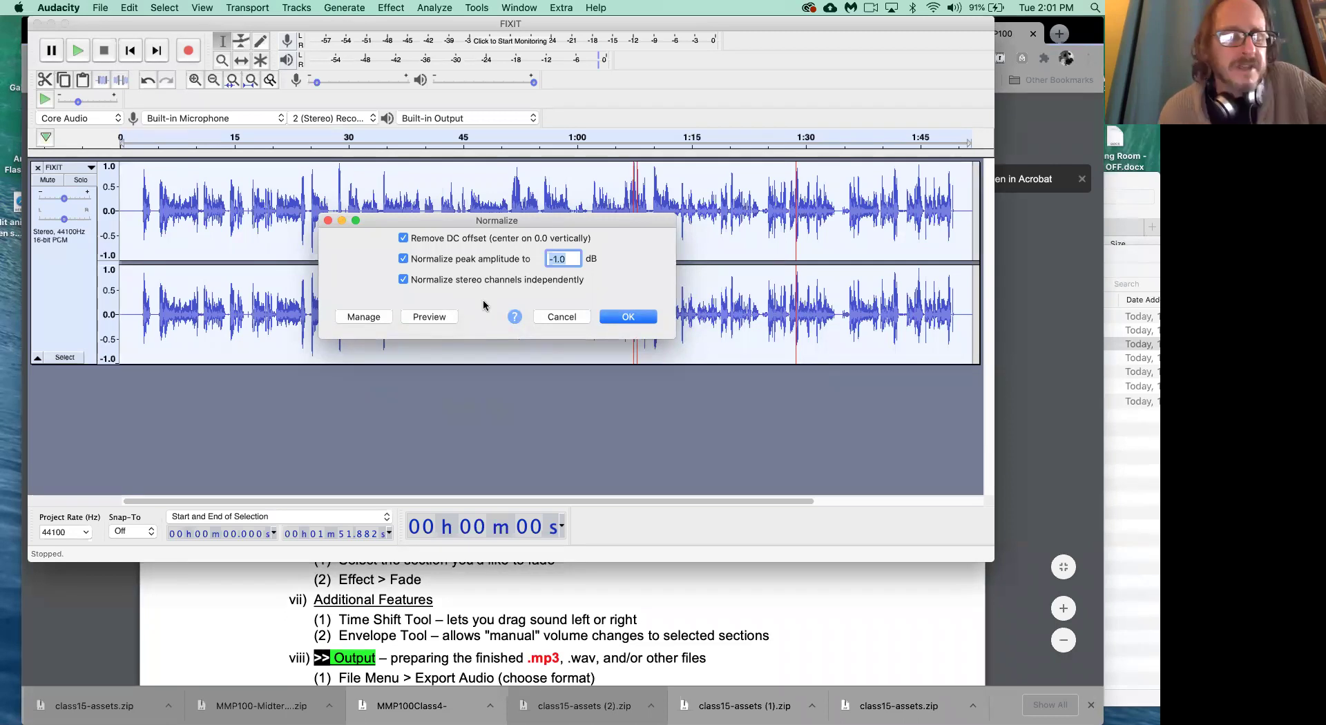
{"action": "left_click", "coordinate": [639, 317]}
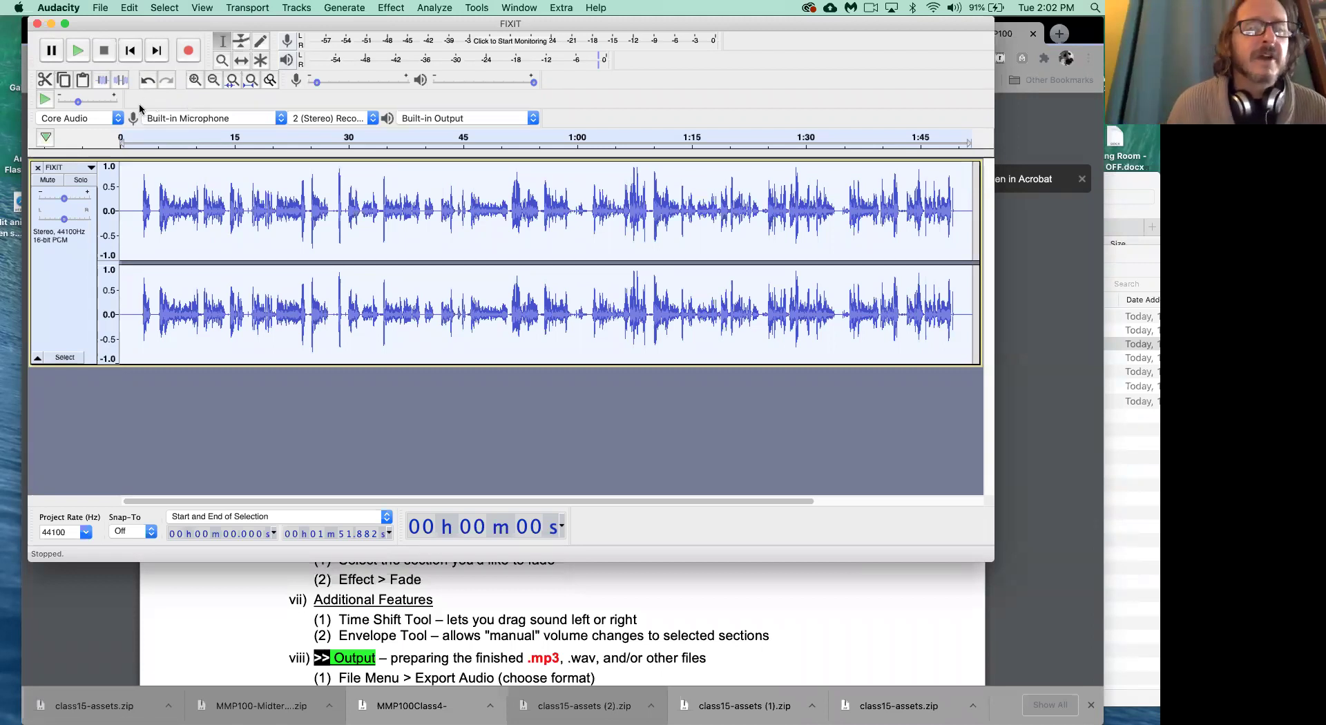
Step: Switch to Chrome, read the Equalization instructions in the class handout, and return to Audacity
{"action": "left_click", "coordinate": [456, 589]}
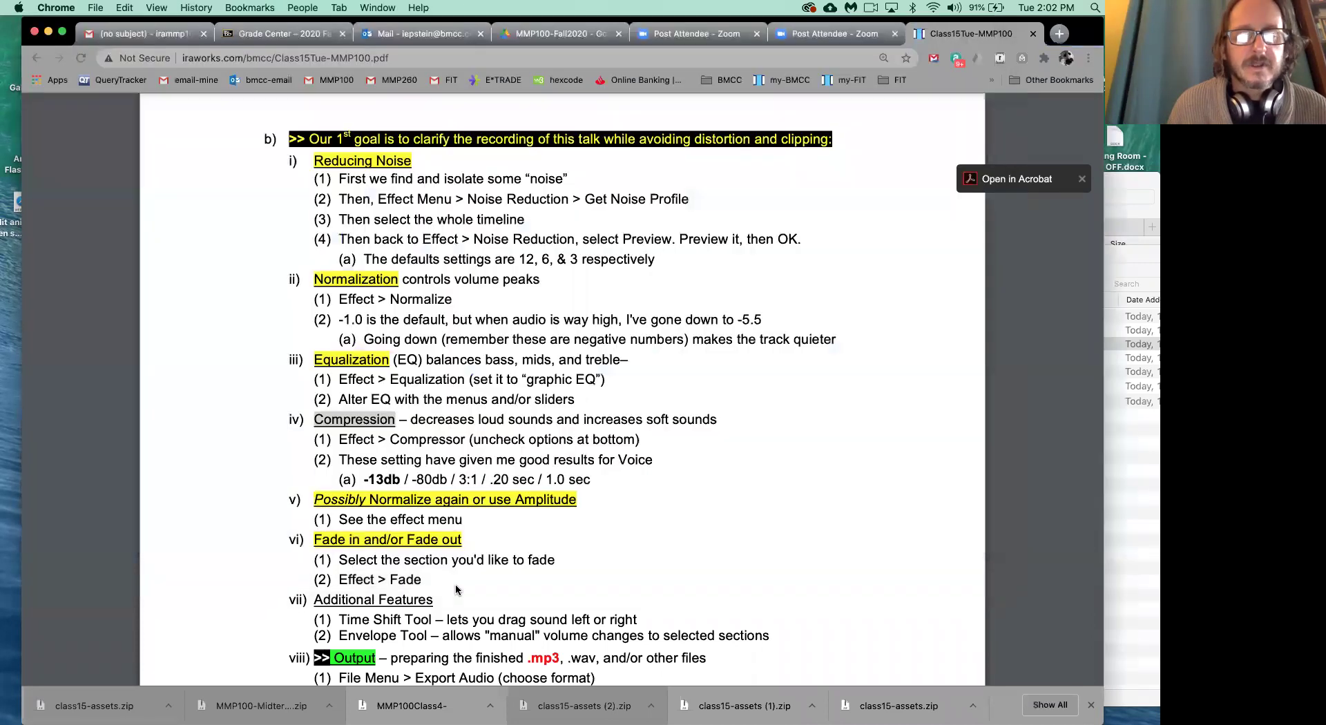
{"action": "scroll", "coordinate": [456, 589], "scroll_direction": "down", "scroll_amount": 3}
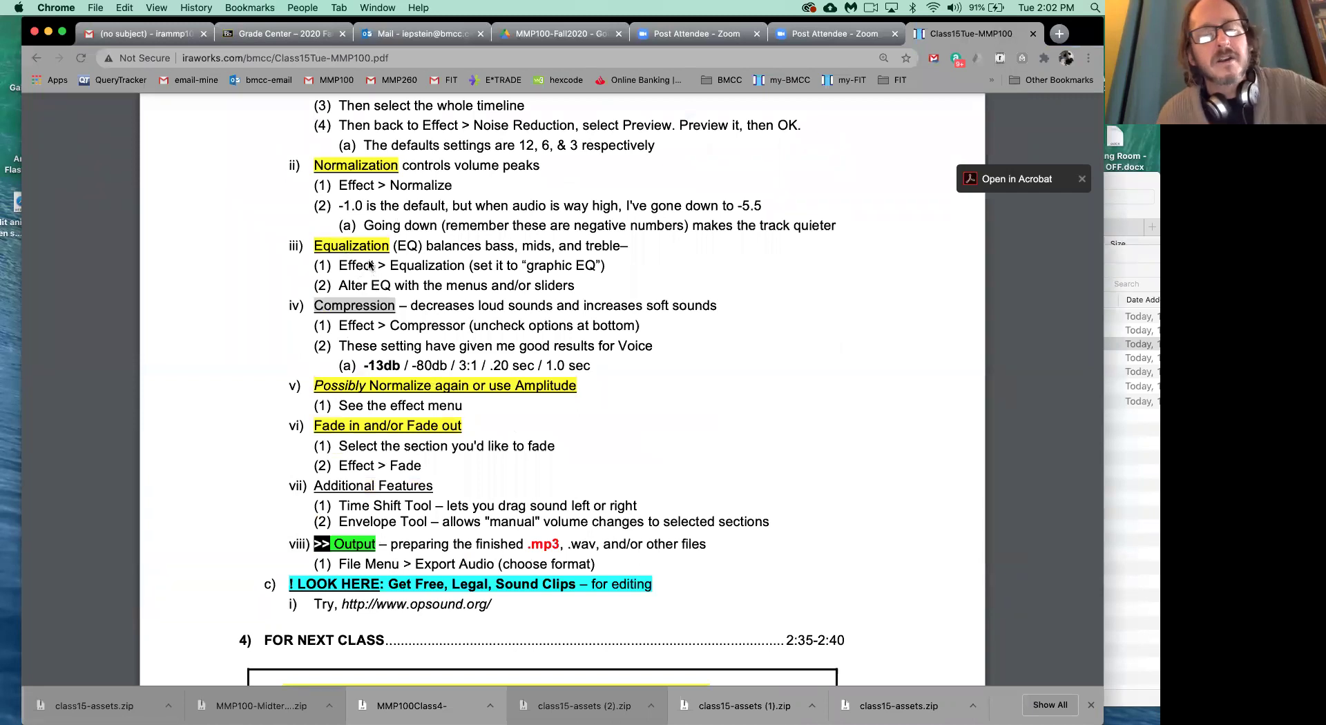
{"action": "mouse_move", "coordinate": [193, 112]}
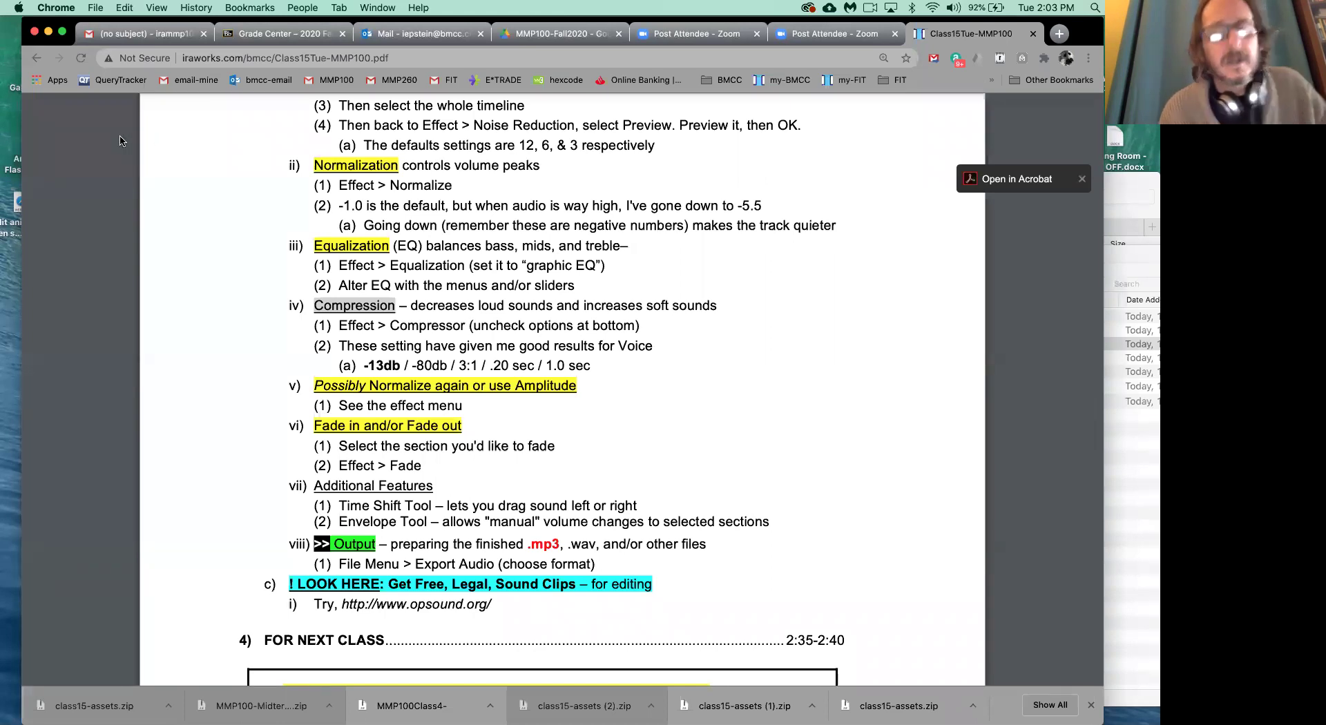
{"action": "key", "text": "super+Tab"}
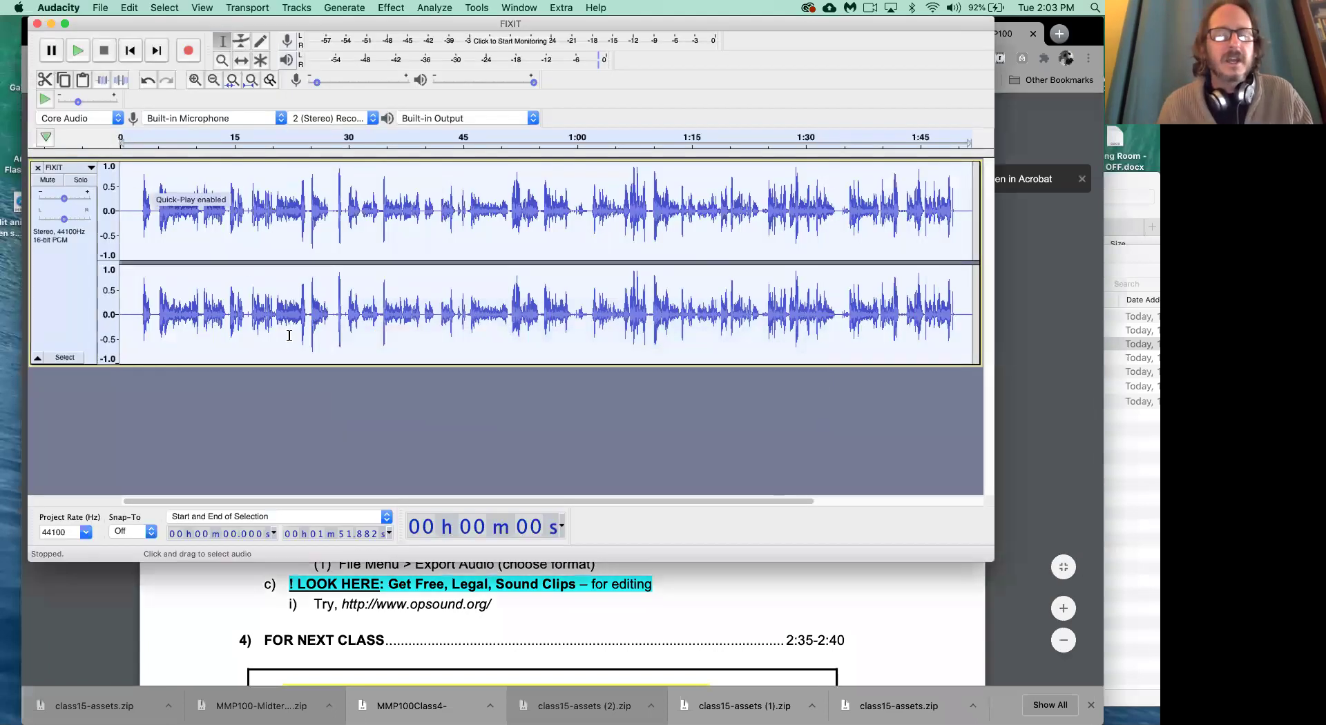
Step: Mark a stretch of the track from about 27 to 42 seconds, and select the whole track again
{"action": "left_click", "coordinate": [290, 332]}
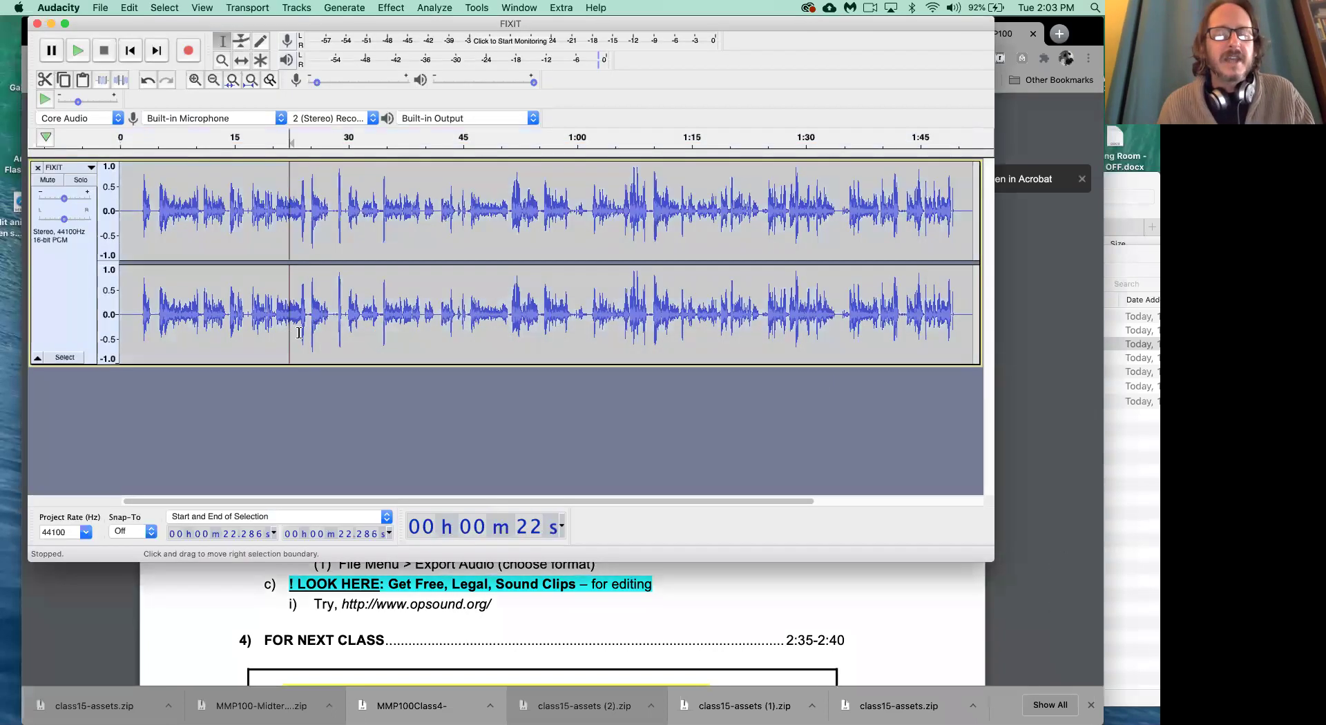
{"action": "left_click_drag", "start_coordinate": [443, 302], "coordinate": [325, 302]}
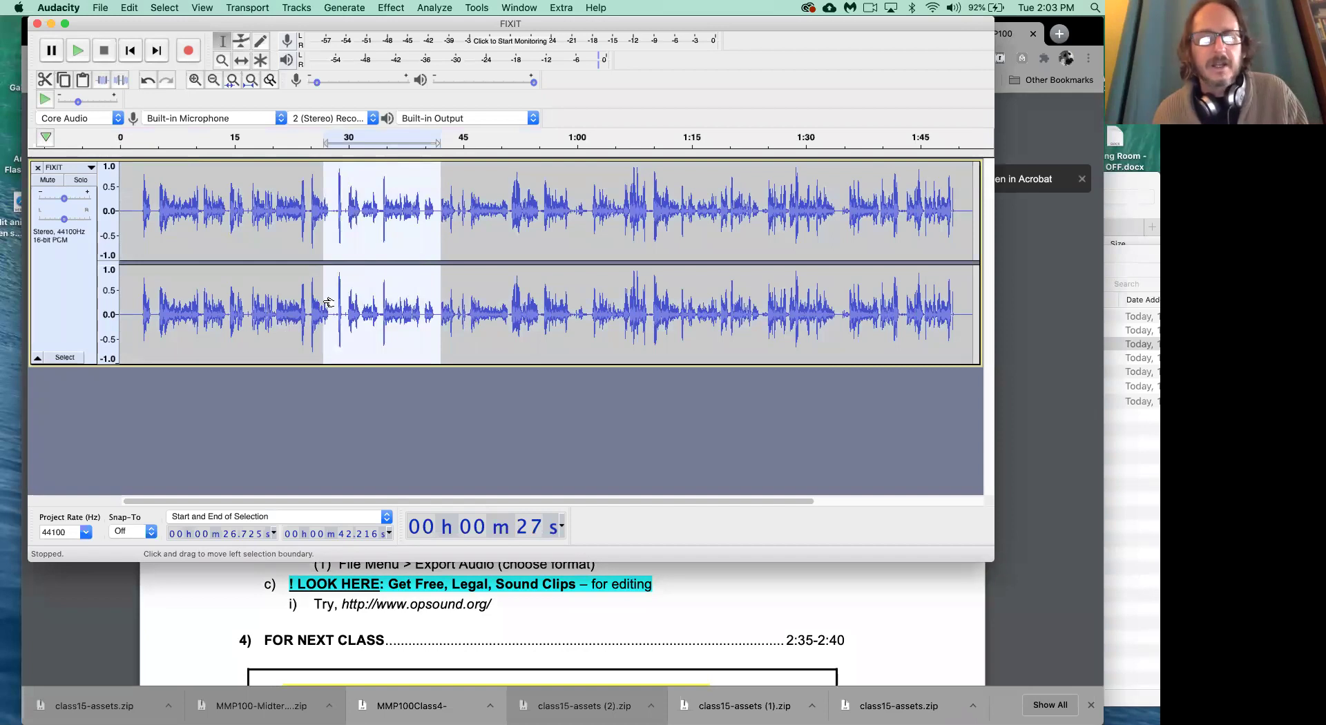
{"action": "key", "text": "super+a"}
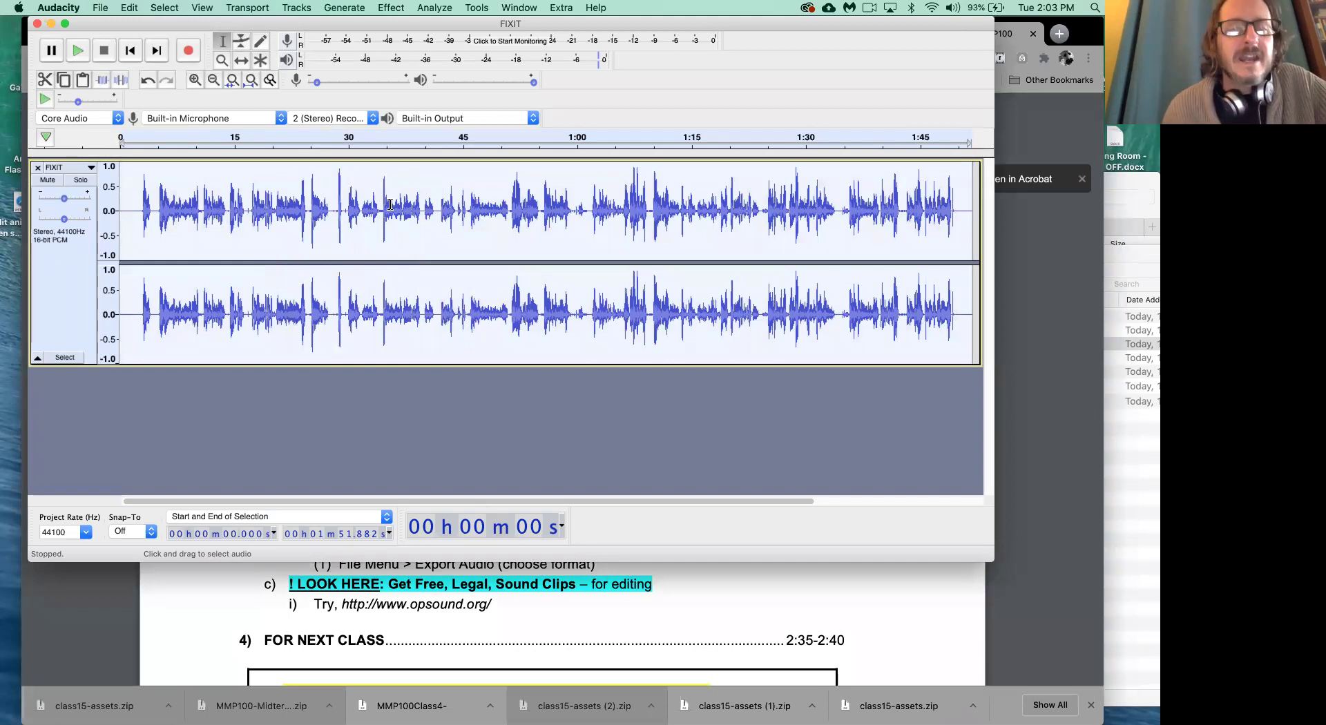
Step: Open the Graphic EQ effect for the whole track and flatten all its frequency bands
{"action": "left_click", "coordinate": [397, 8]}
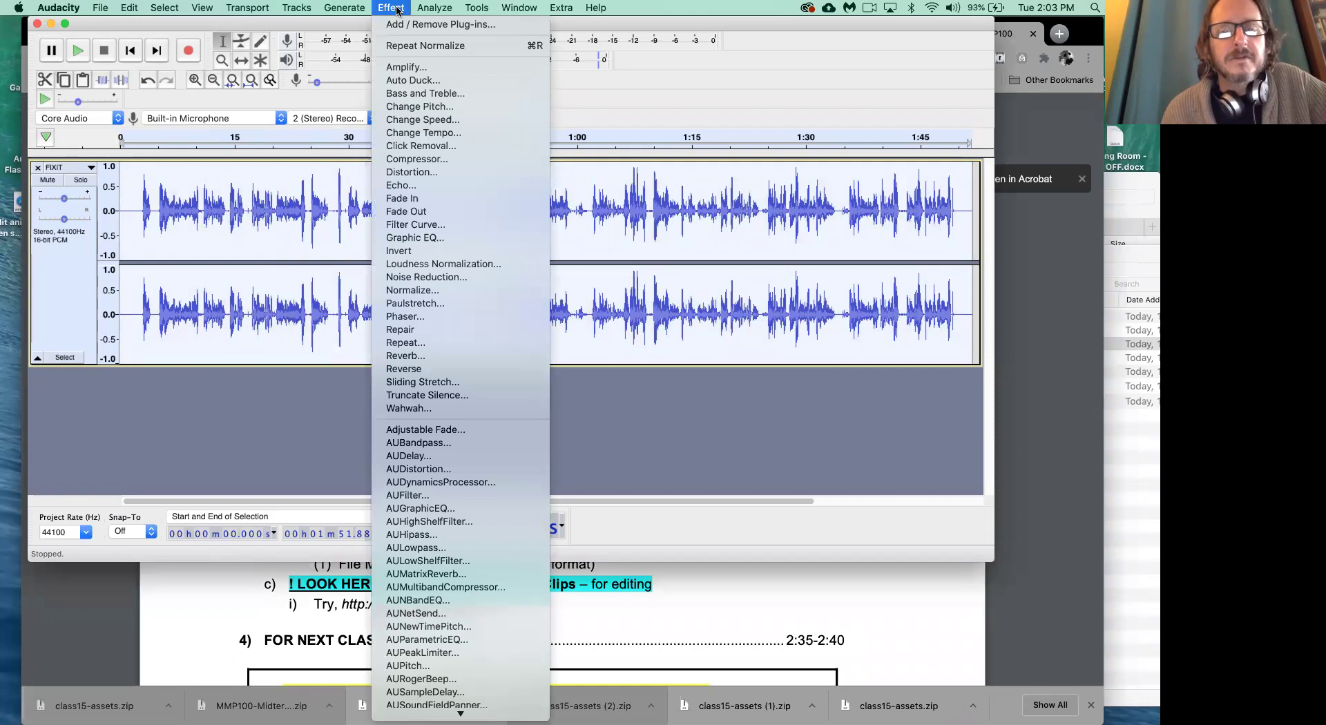
{"action": "left_click", "coordinate": [436, 239]}
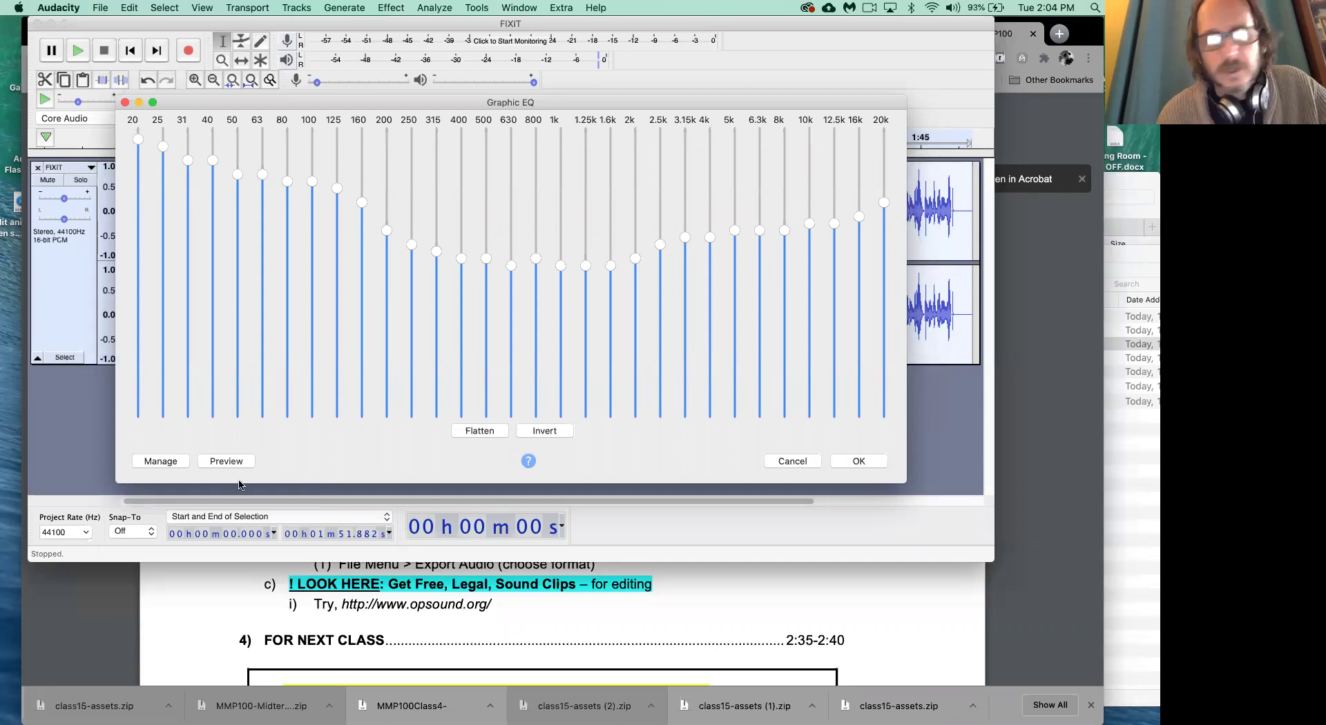
{"action": "mouse_move", "coordinate": [212, 215]}
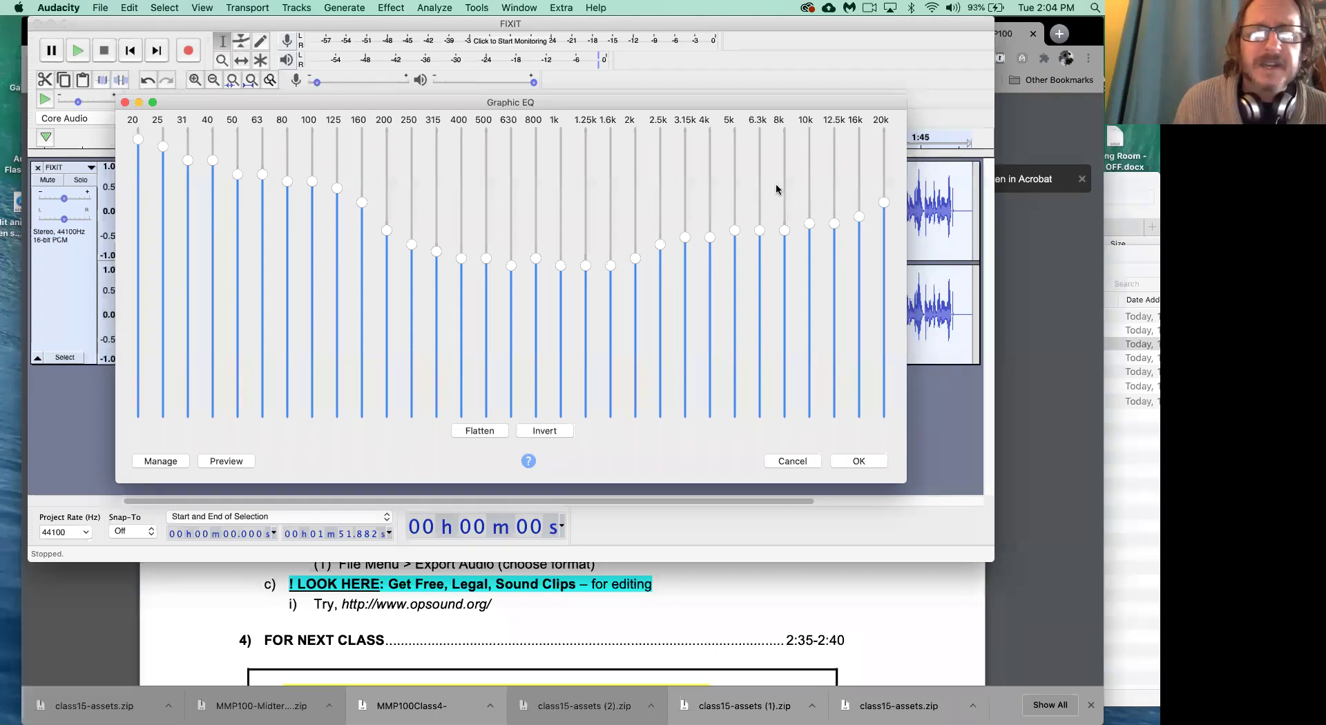
{"action": "mouse_move", "coordinate": [758, 202]}
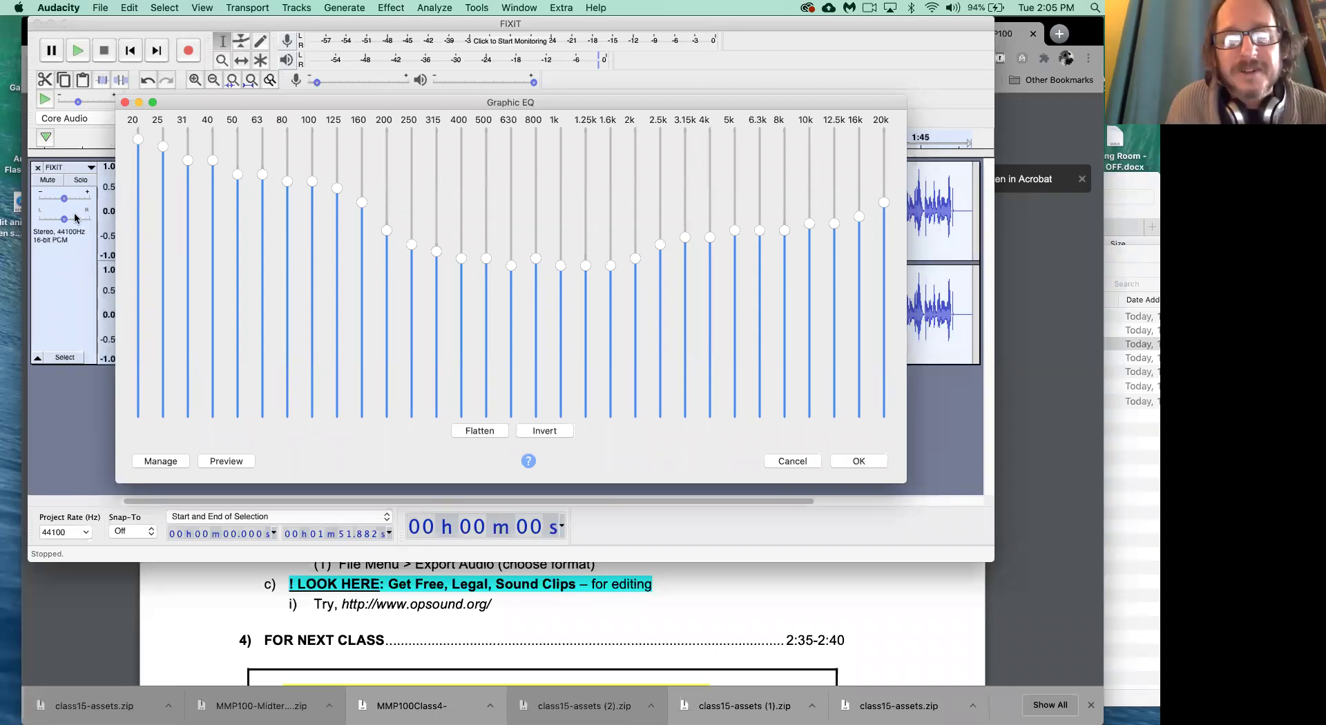
{"action": "left_click", "coordinate": [482, 431]}
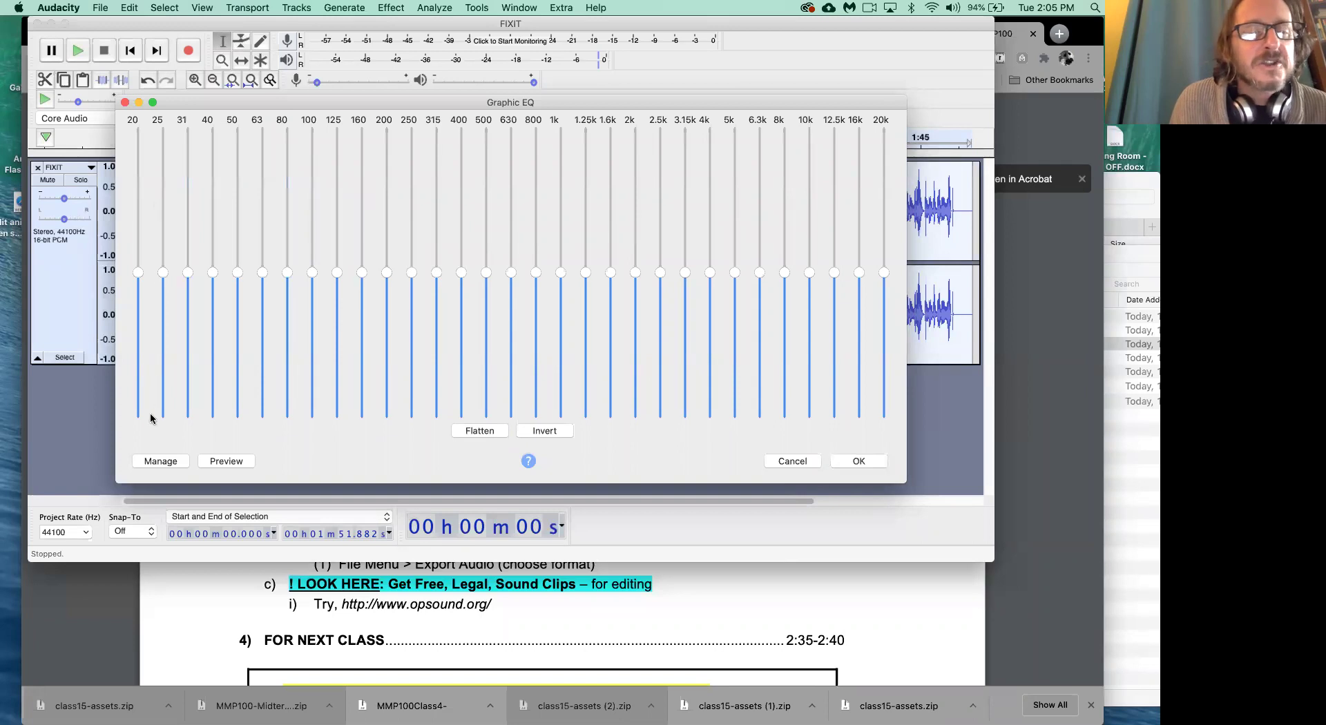
Step: Try raising the 20 Hz to 100 Hz bands to their maximum in the Graphic EQ, and cancel the effect
{"action": "left_click_drag", "start_coordinate": [138, 279], "coordinate": [164, 117]}
{"action": "left_click", "coordinate": [188, 137]}
{"action": "left_click", "coordinate": [213, 136]}
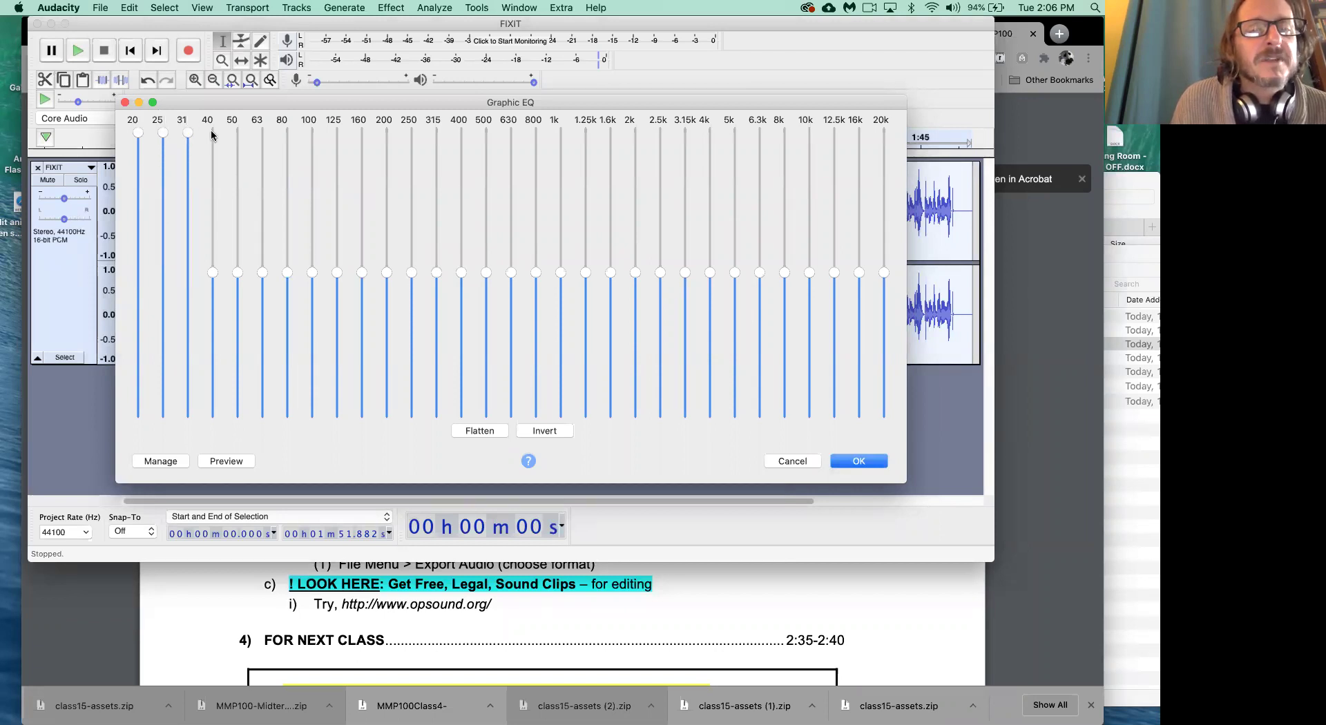
{"action": "left_click", "coordinate": [238, 136]}
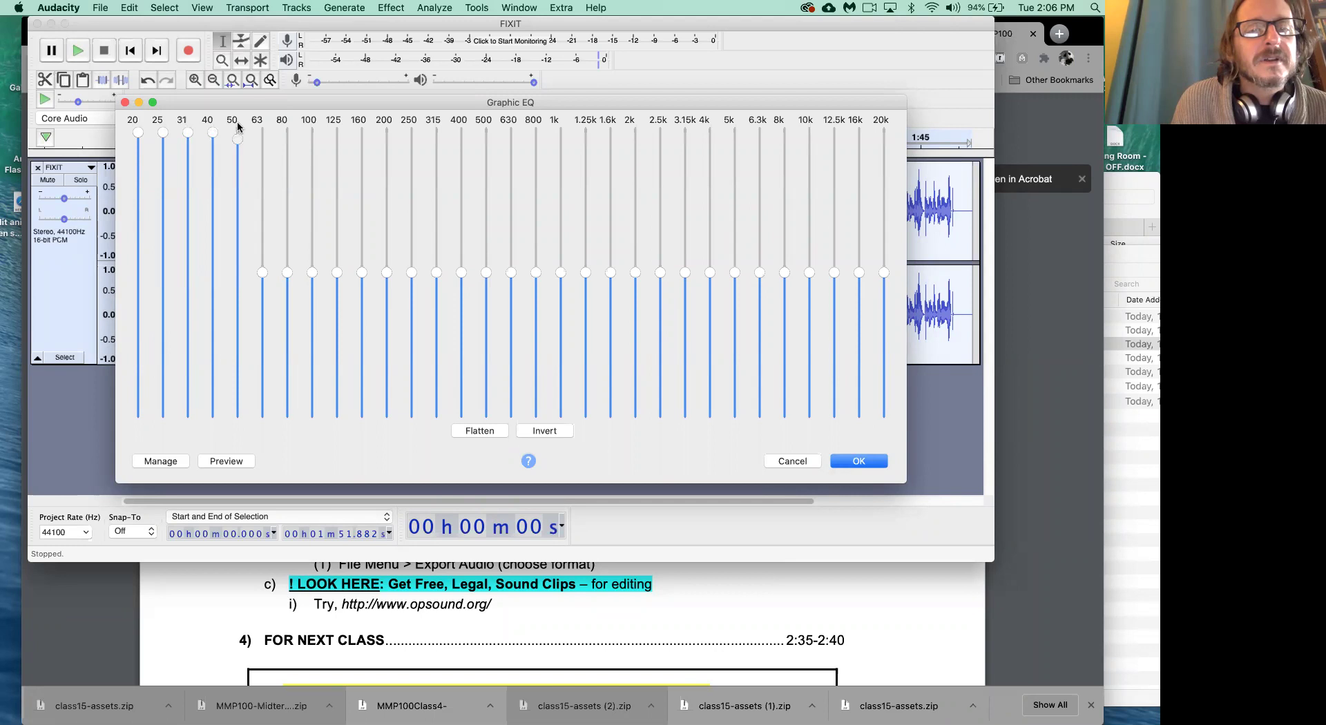
{"action": "left_click", "coordinate": [262, 134]}
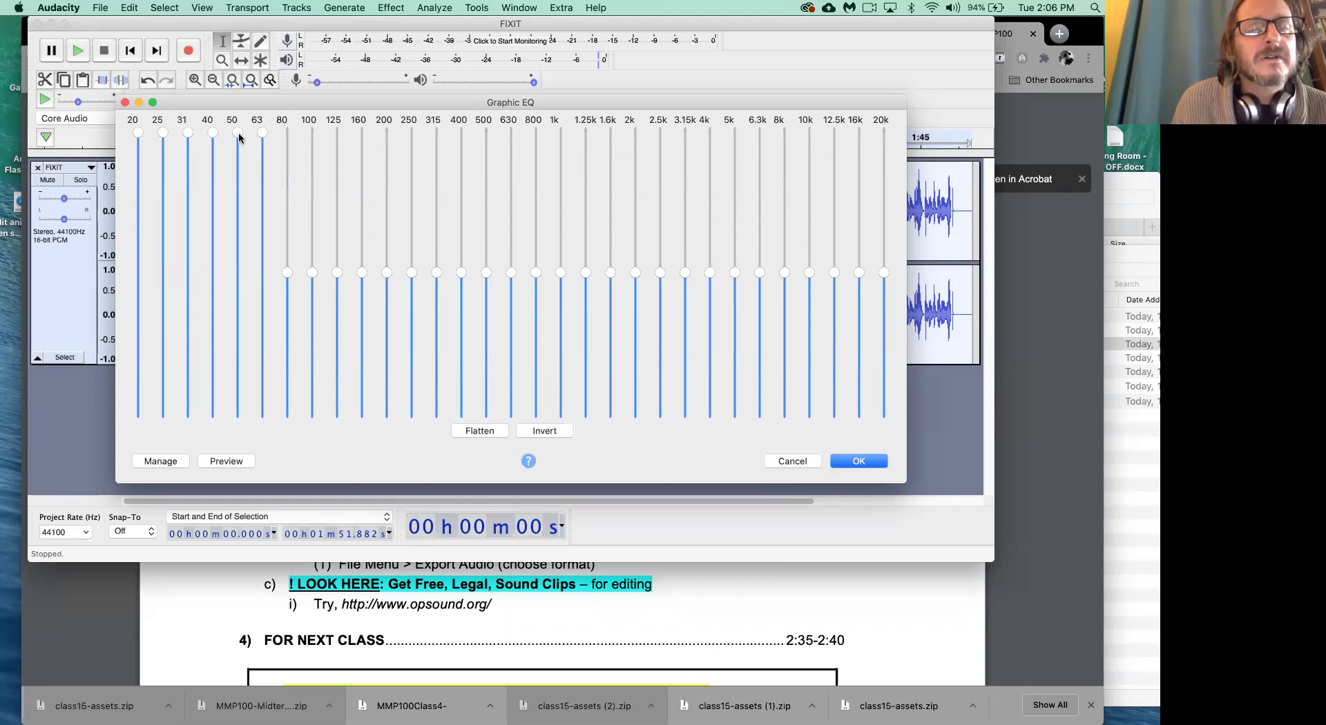
{"action": "left_click", "coordinate": [286, 134]}
{"action": "left_click", "coordinate": [312, 133]}
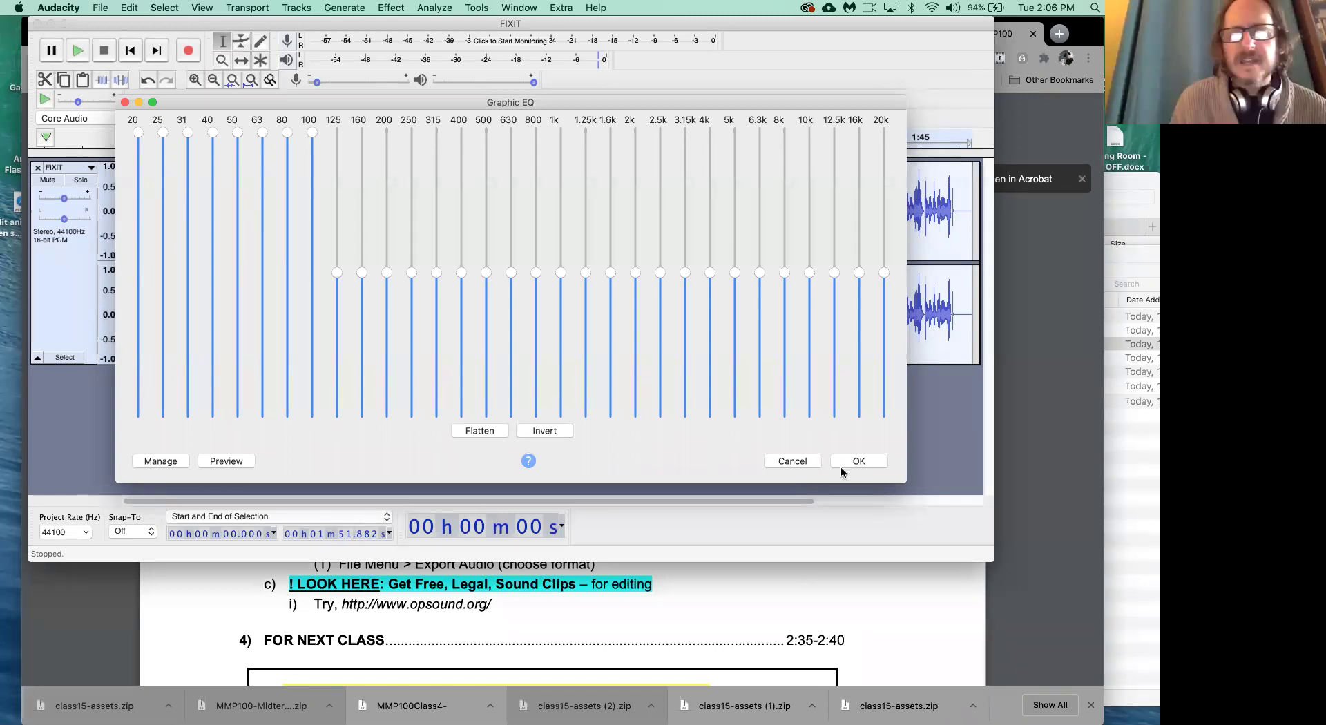
{"action": "left_click", "coordinate": [792, 461]}
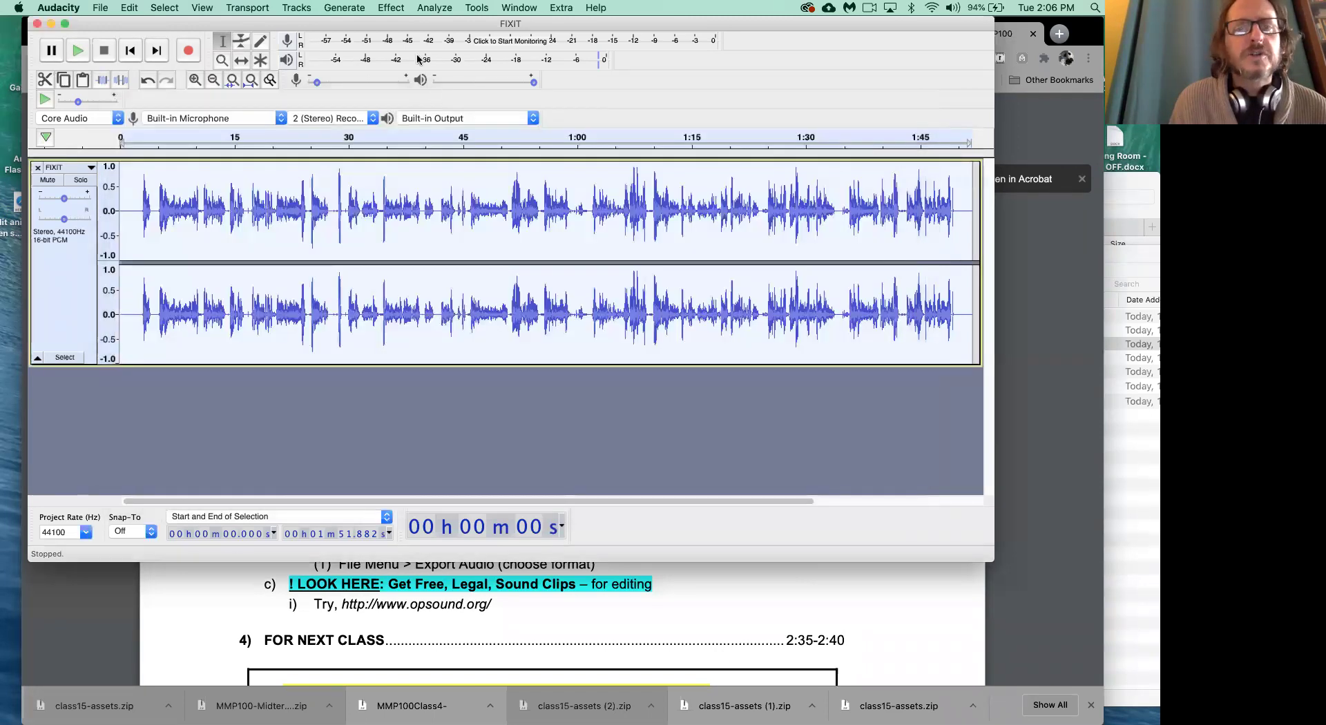
Step: Reopen the Graphic EQ for the selected track and reset every band to a flat curve
{"action": "left_click", "coordinate": [397, 8]}
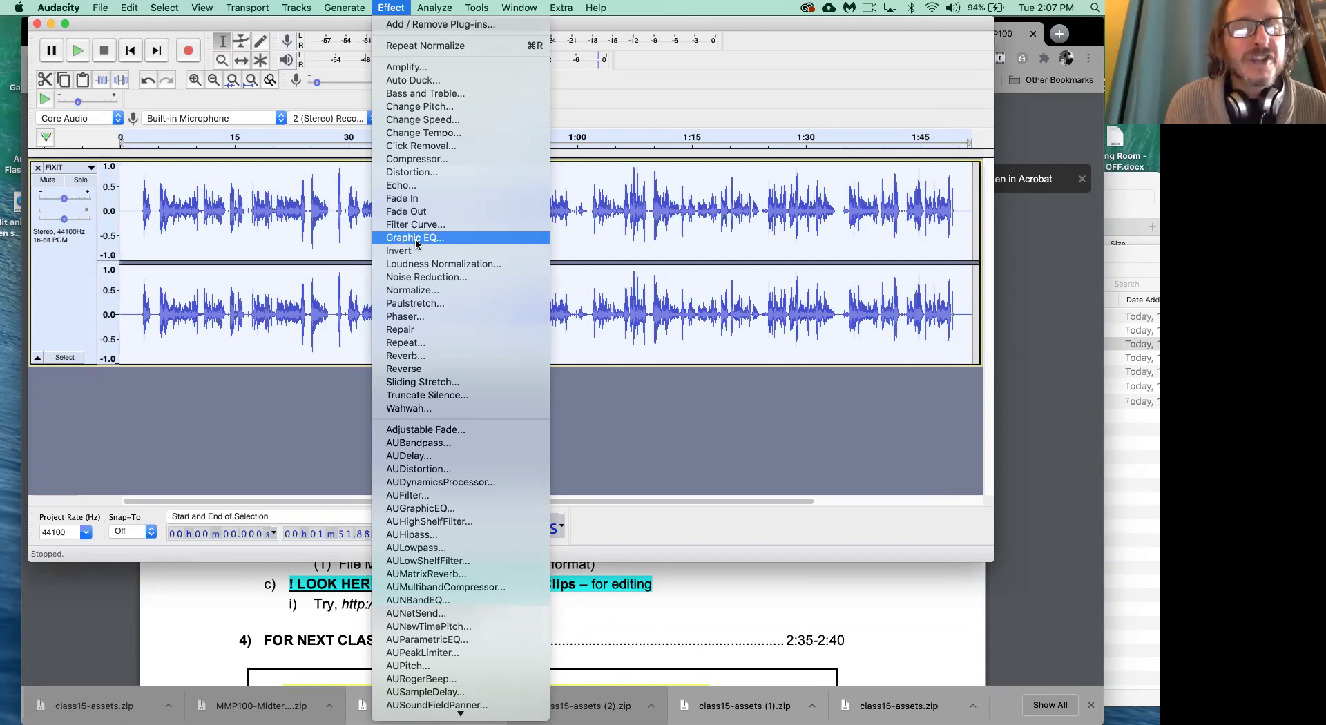
{"action": "left_click", "coordinate": [148, 216]}
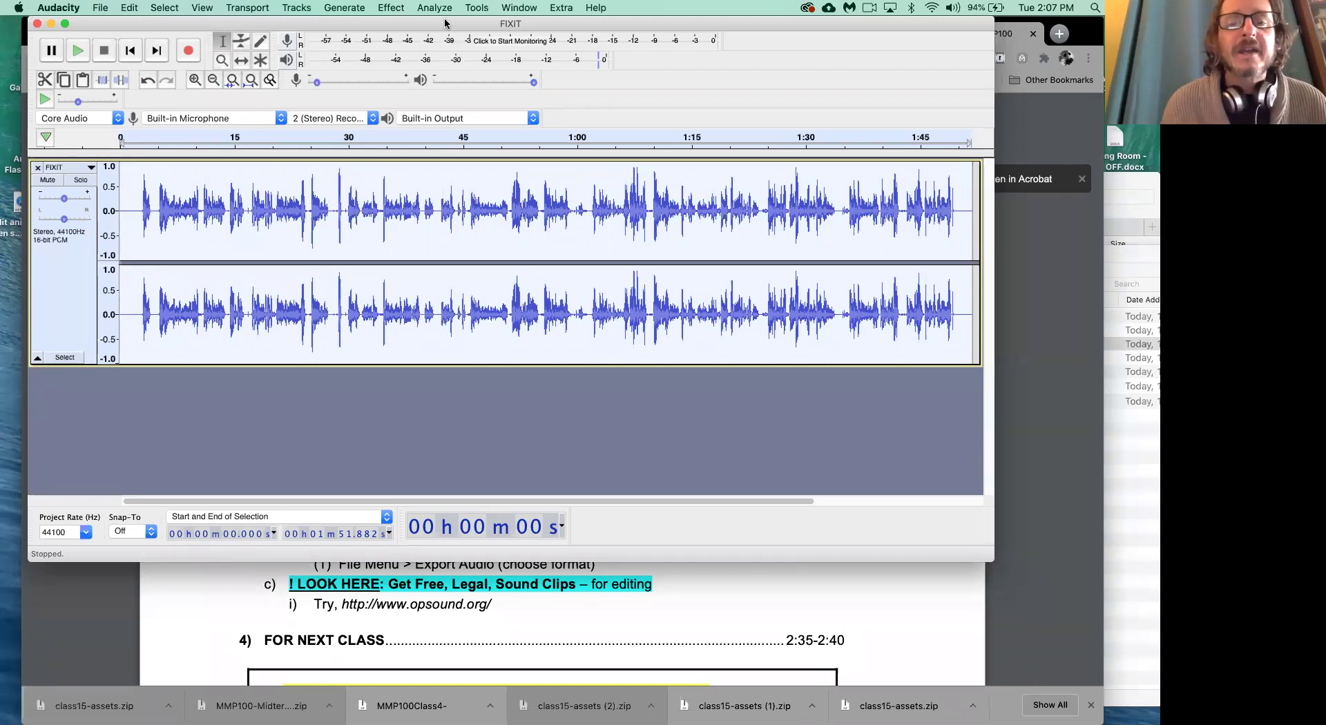
{"action": "left_click", "coordinate": [390, 8]}
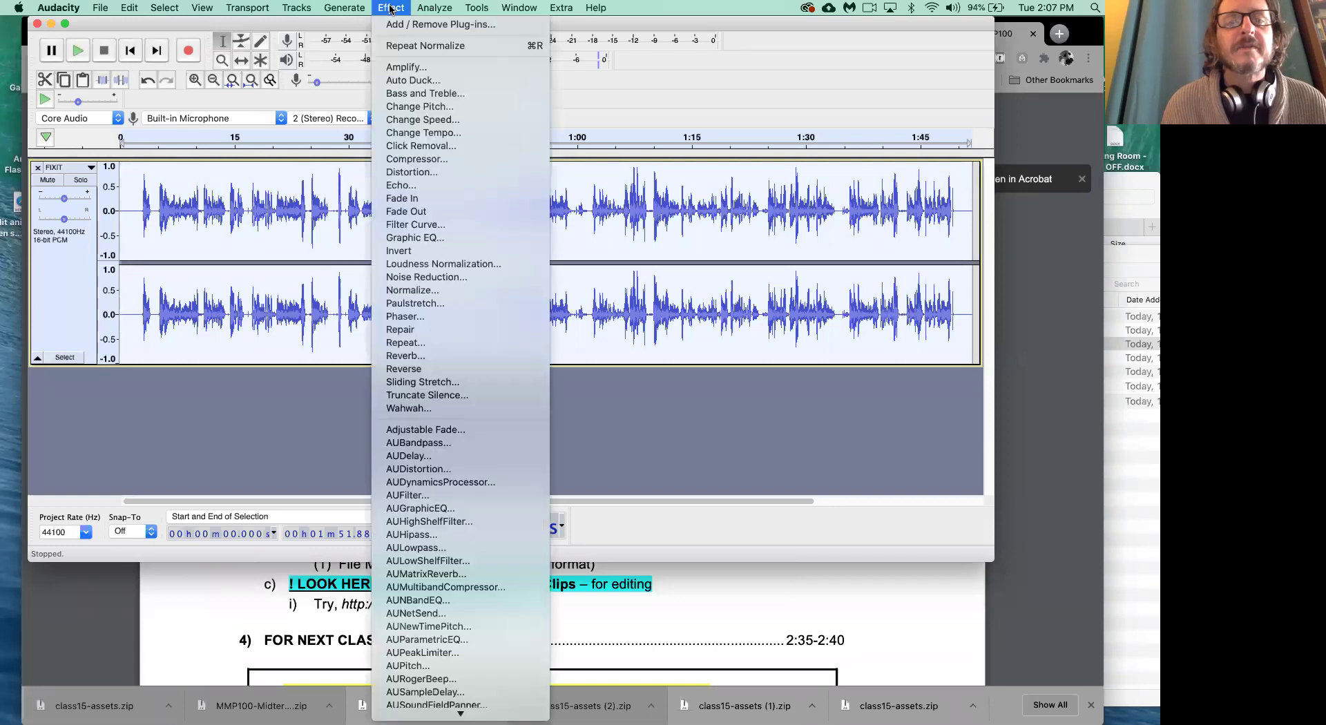
{"action": "left_click", "coordinate": [423, 237]}
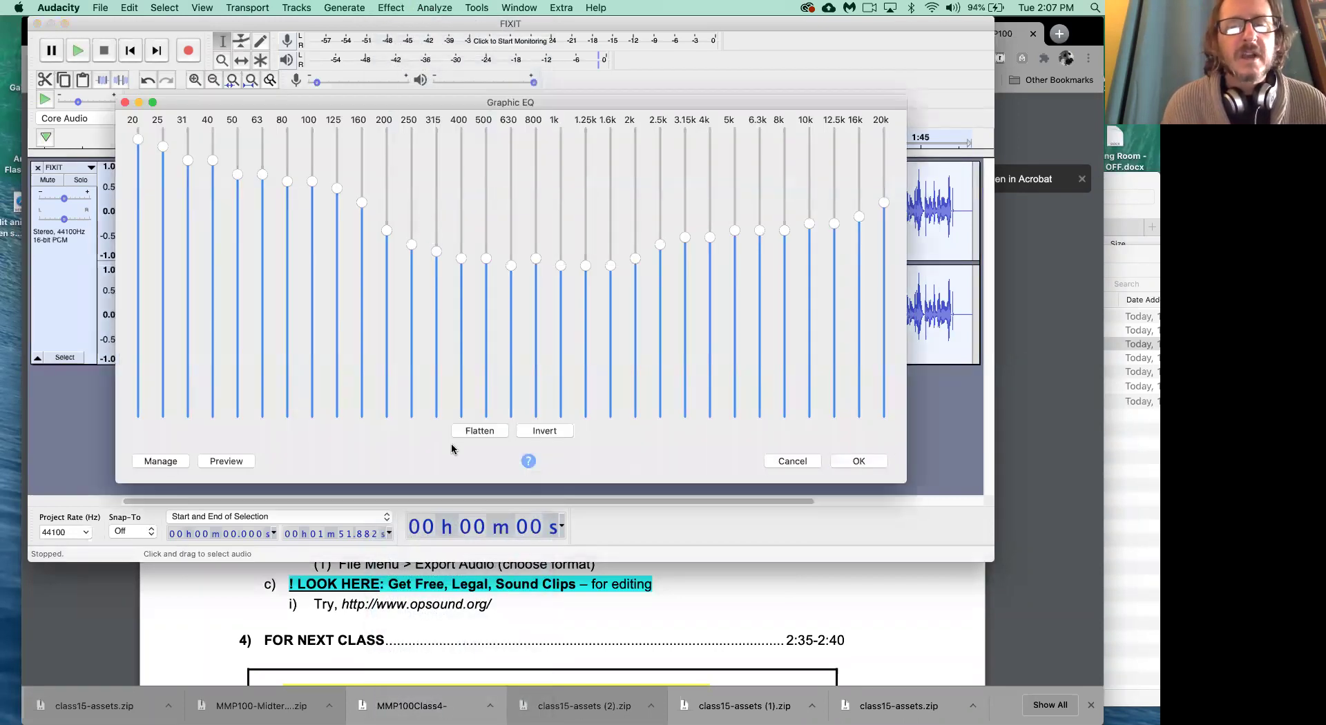
{"action": "left_click", "coordinate": [483, 430]}
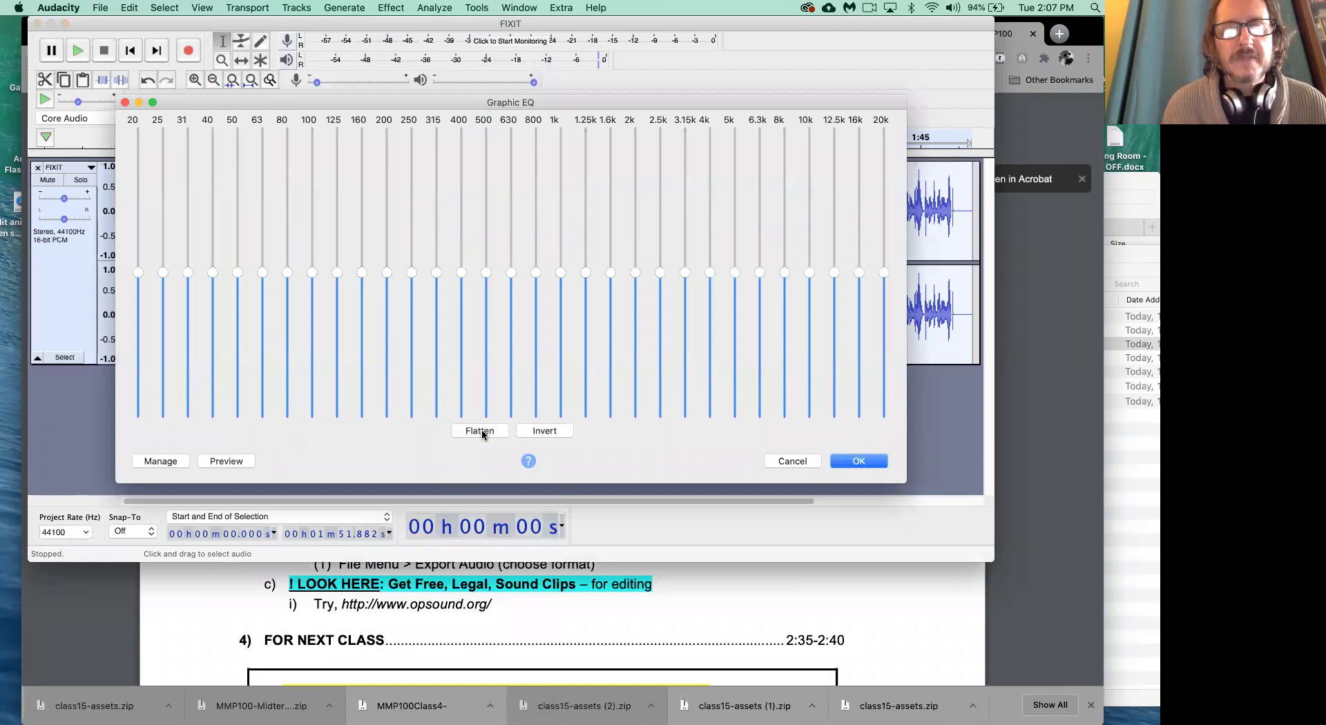
Step: Raise the 20 Hz to 100 Hz bands to their maximum in the Graphic EQ and preview the sound
{"action": "left_click", "coordinate": [138, 131]}
{"action": "left_click", "coordinate": [163, 133]}
{"action": "left_click", "coordinate": [188, 133]}
{"action": "left_click", "coordinate": [212, 132]}
{"action": "left_click", "coordinate": [235, 133]}
{"action": "left_click", "coordinate": [263, 133]}
{"action": "left_click", "coordinate": [287, 133]}
{"action": "left_click", "coordinate": [312, 132]}
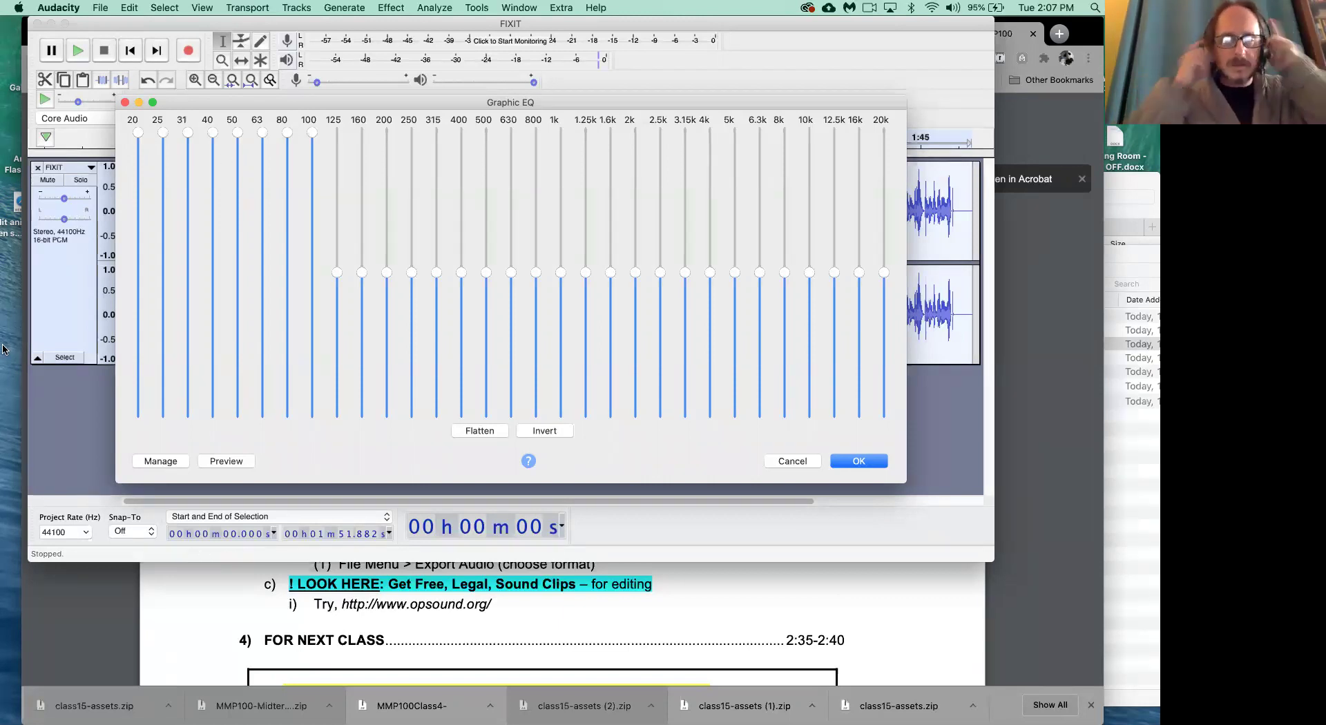
{"action": "left_click", "coordinate": [247, 463]}
{"action": "left_click", "coordinate": [236, 466]}
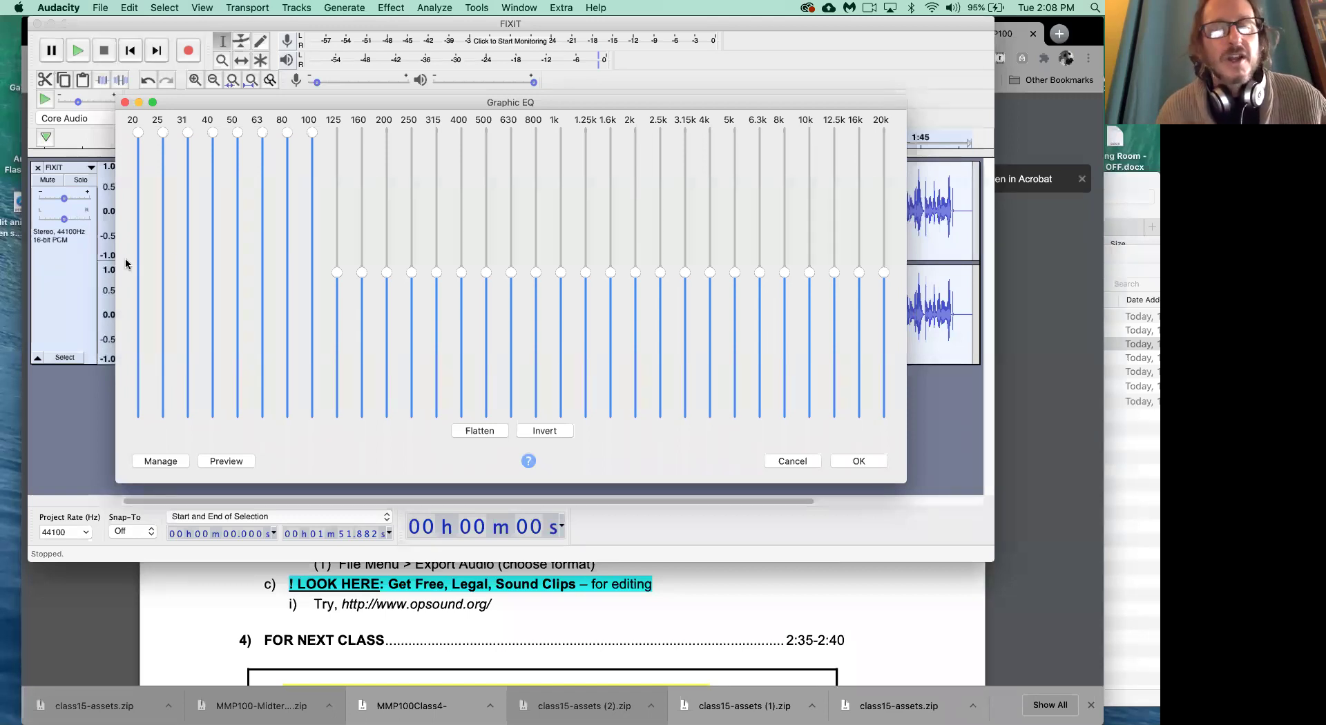
Step: Lower the bands from 125 Hz up to 20 kHz to about their minimum and preview the sound
{"action": "left_click", "coordinate": [336, 415]}
{"action": "left_click", "coordinate": [361, 414]}
{"action": "left_click", "coordinate": [387, 415]}
{"action": "left_click", "coordinate": [412, 414]}
{"action": "left_click", "coordinate": [436, 412]}
{"action": "left_click", "coordinate": [462, 412]}
{"action": "left_click", "coordinate": [487, 413]}
{"action": "left_click", "coordinate": [511, 414]}
{"action": "left_click", "coordinate": [536, 414]}
{"action": "left_click", "coordinate": [561, 414]}
{"action": "left_click", "coordinate": [586, 414]}
{"action": "left_click", "coordinate": [610, 414]}
{"action": "left_click", "coordinate": [635, 415]}
{"action": "left_click", "coordinate": [659, 414]}
{"action": "left_click", "coordinate": [685, 414]}
{"action": "left_click", "coordinate": [710, 415]}
{"action": "left_click", "coordinate": [735, 414]}
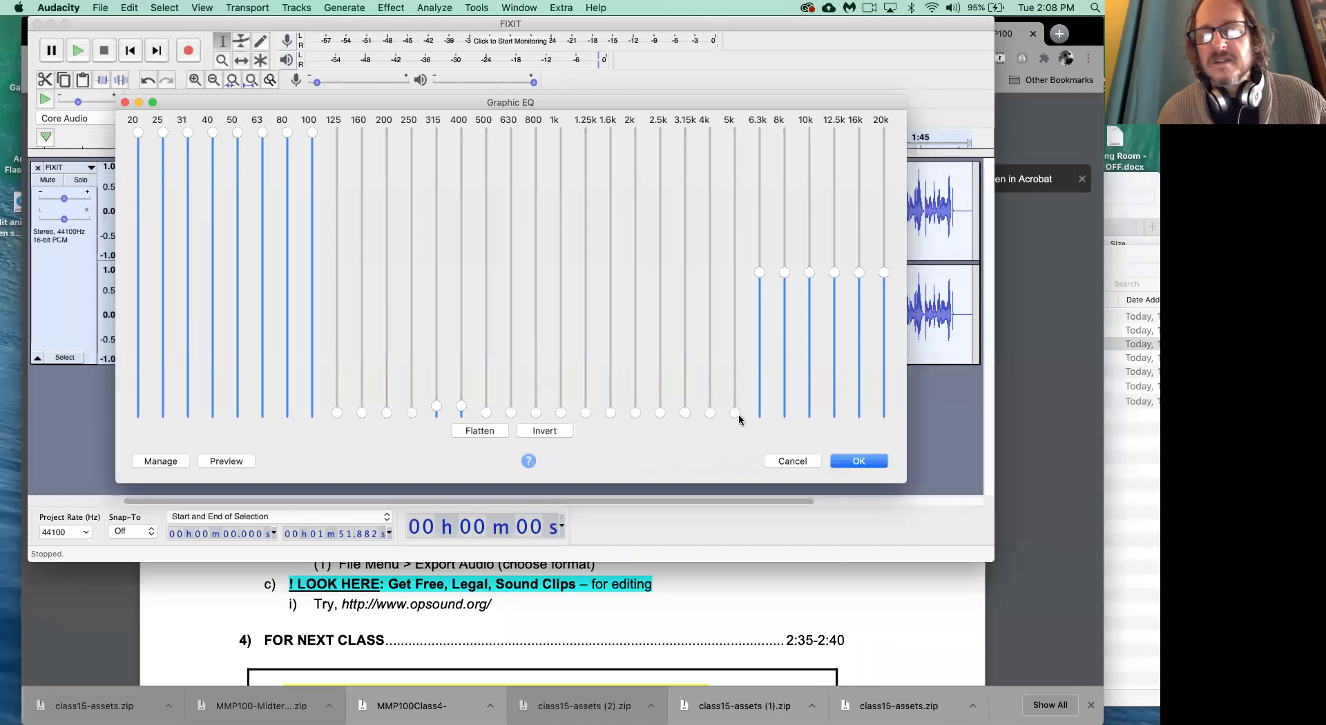
{"action": "left_click", "coordinate": [759, 415]}
{"action": "left_click", "coordinate": [784, 414]}
{"action": "left_click", "coordinate": [810, 415]}
{"action": "left_click", "coordinate": [834, 415]}
{"action": "left_click", "coordinate": [859, 414]}
{"action": "left_click", "coordinate": [884, 415]}
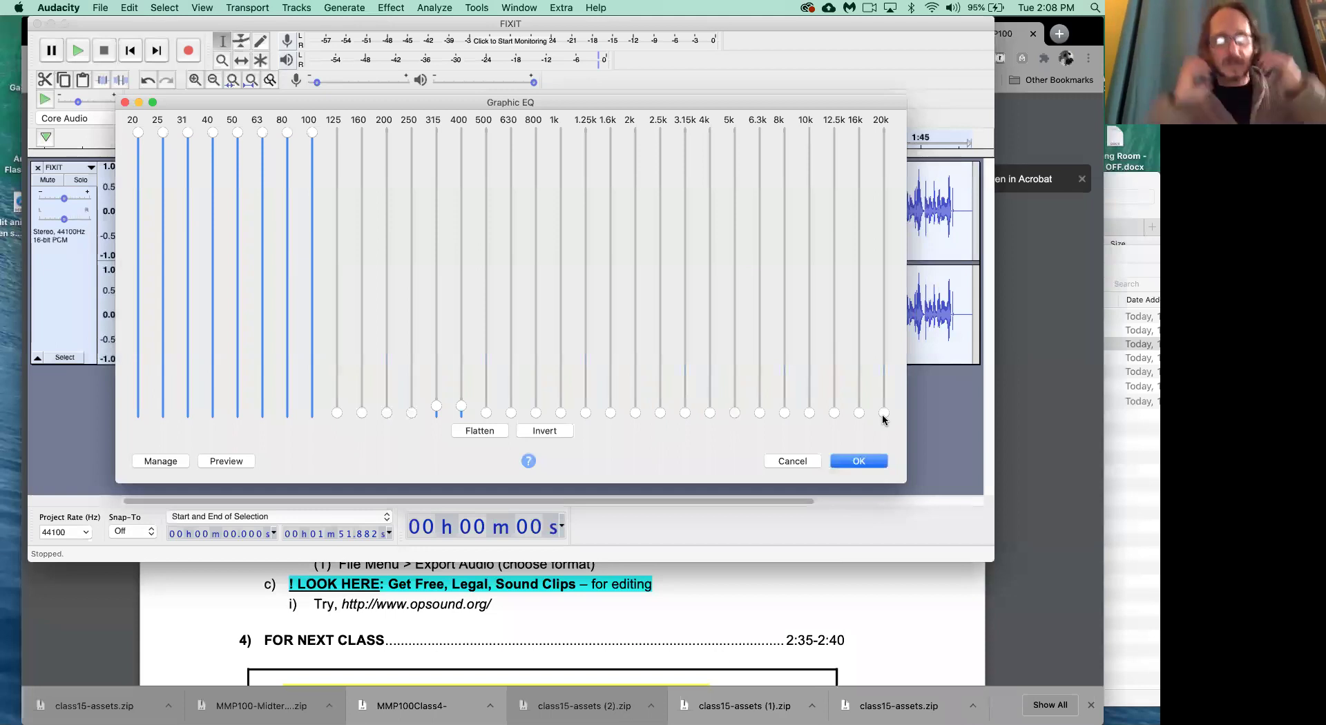
{"action": "left_click", "coordinate": [229, 462]}
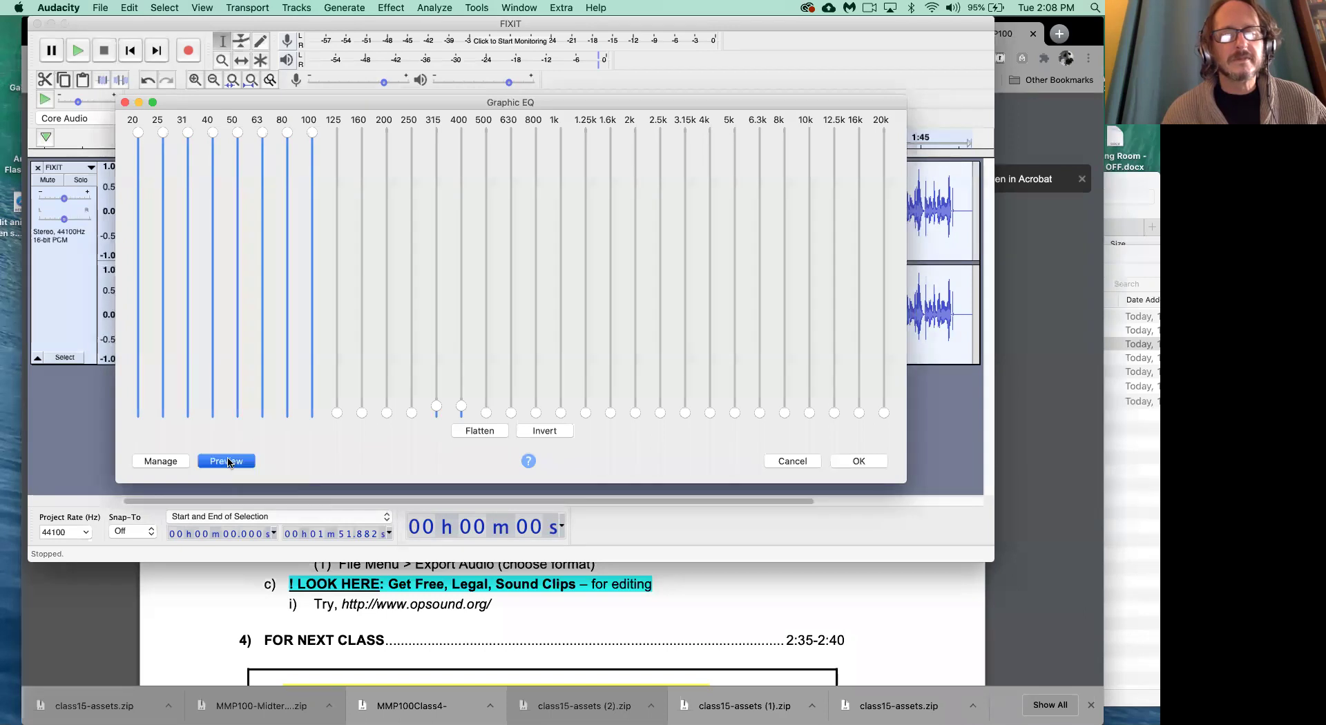
{"action": "left_click", "coordinate": [229, 461]}
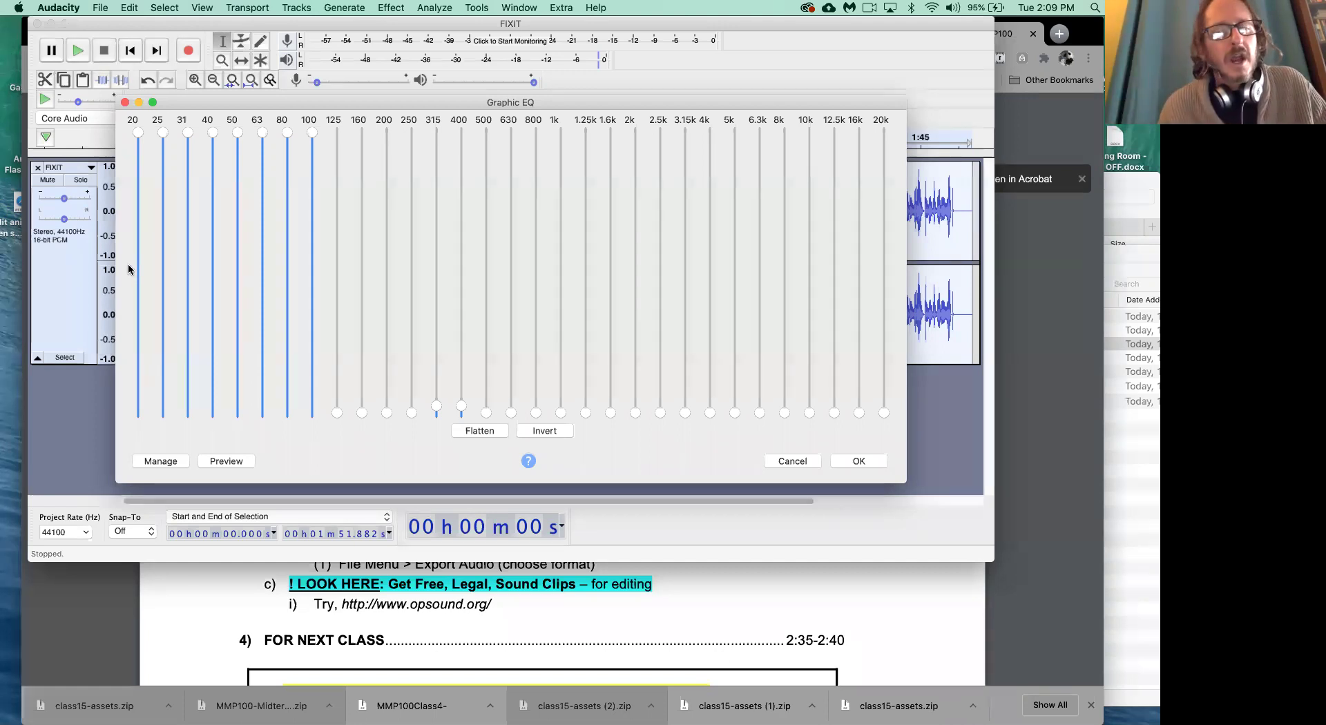
Step: Shape the 25 Hz to 400 Hz bands into a gradual downward slope from near maximum to slightly above the flat level
{"action": "left_click_drag", "start_coordinate": [161, 133], "coordinate": [187, 175]}
{"action": "left_click", "coordinate": [164, 152]}
{"action": "left_click", "coordinate": [188, 161]}
{"action": "left_click", "coordinate": [212, 166]}
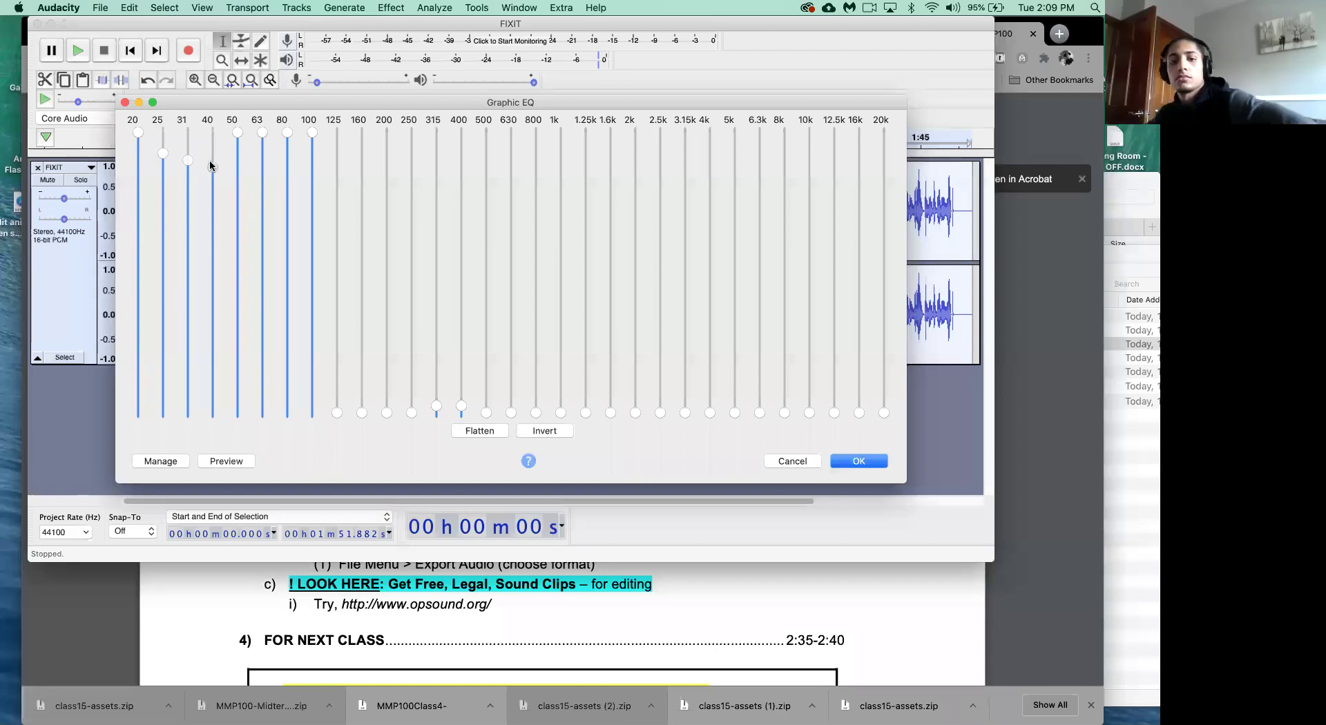
{"action": "left_click", "coordinate": [237, 168]}
{"action": "left_click", "coordinate": [262, 182]}
{"action": "left_click", "coordinate": [287, 188]}
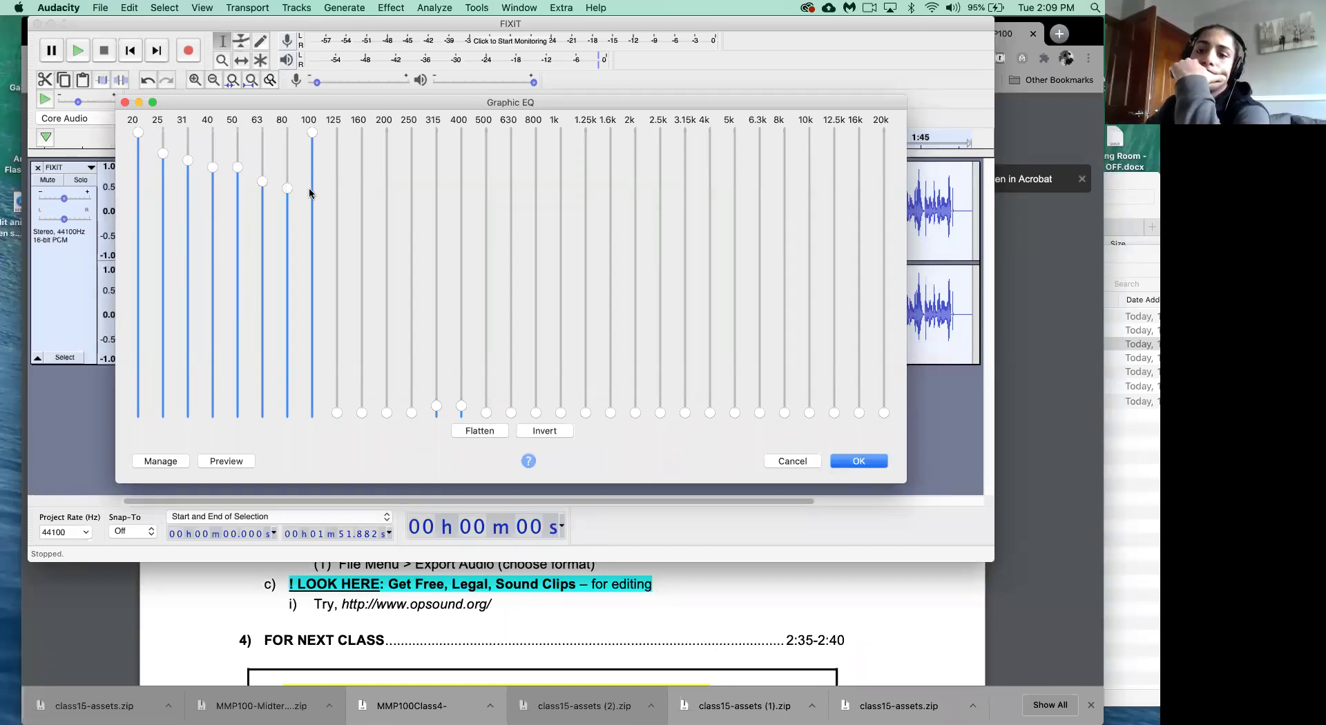
{"action": "left_click", "coordinate": [312, 195]}
{"action": "left_click", "coordinate": [337, 203]}
{"action": "left_click", "coordinate": [361, 209]}
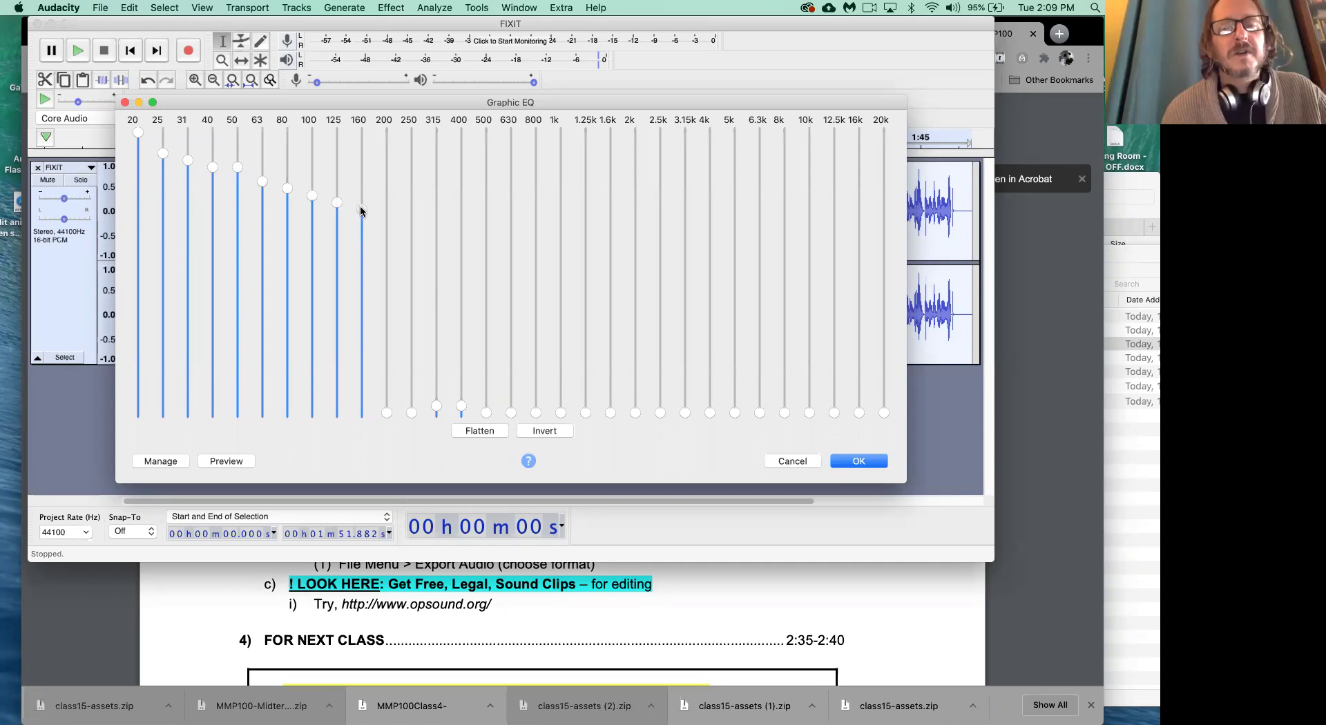
{"action": "left_click", "coordinate": [387, 223]}
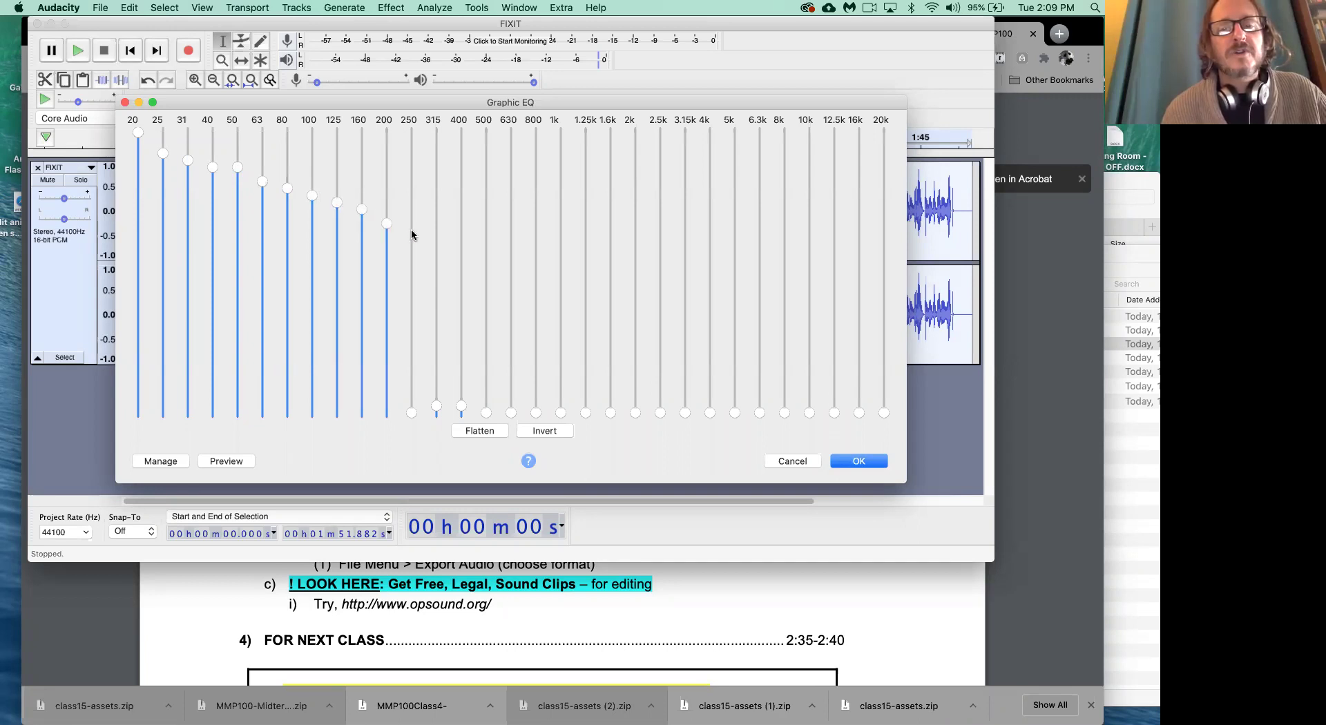
{"action": "left_click", "coordinate": [412, 230]}
{"action": "left_click", "coordinate": [435, 237]}
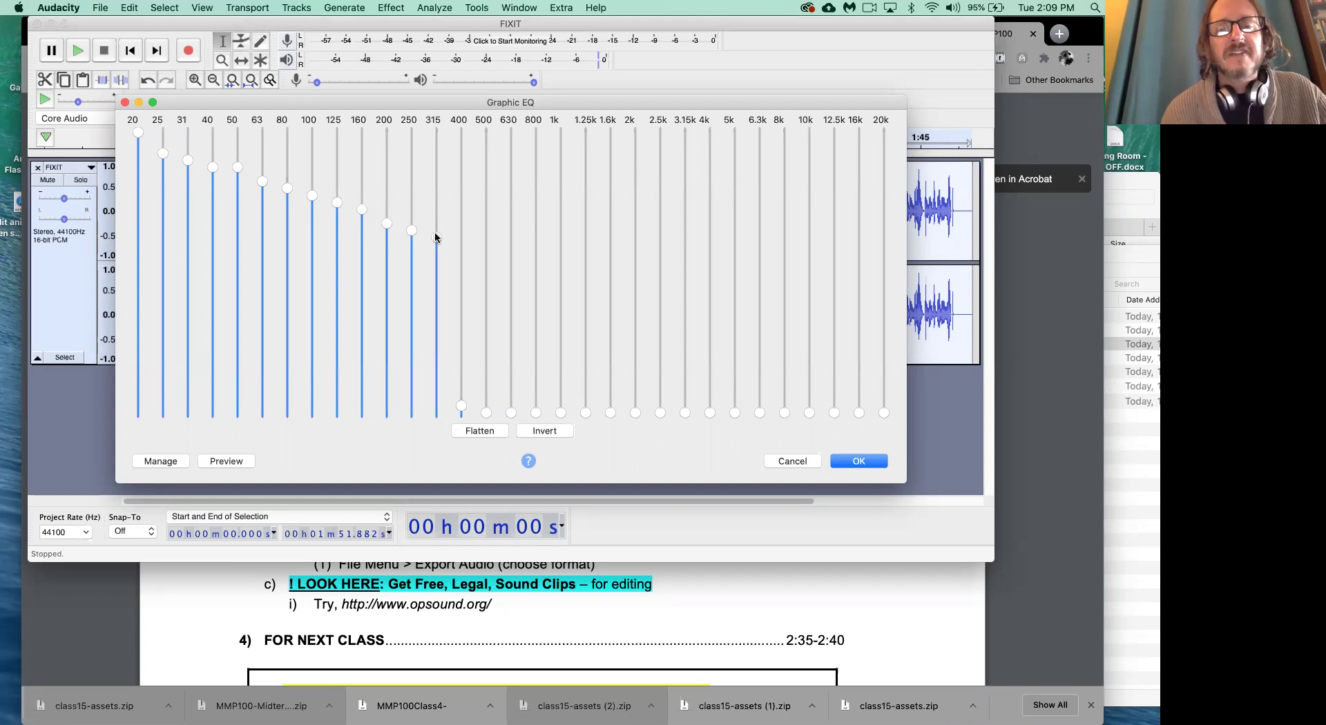
{"action": "left_click", "coordinate": [461, 251]}
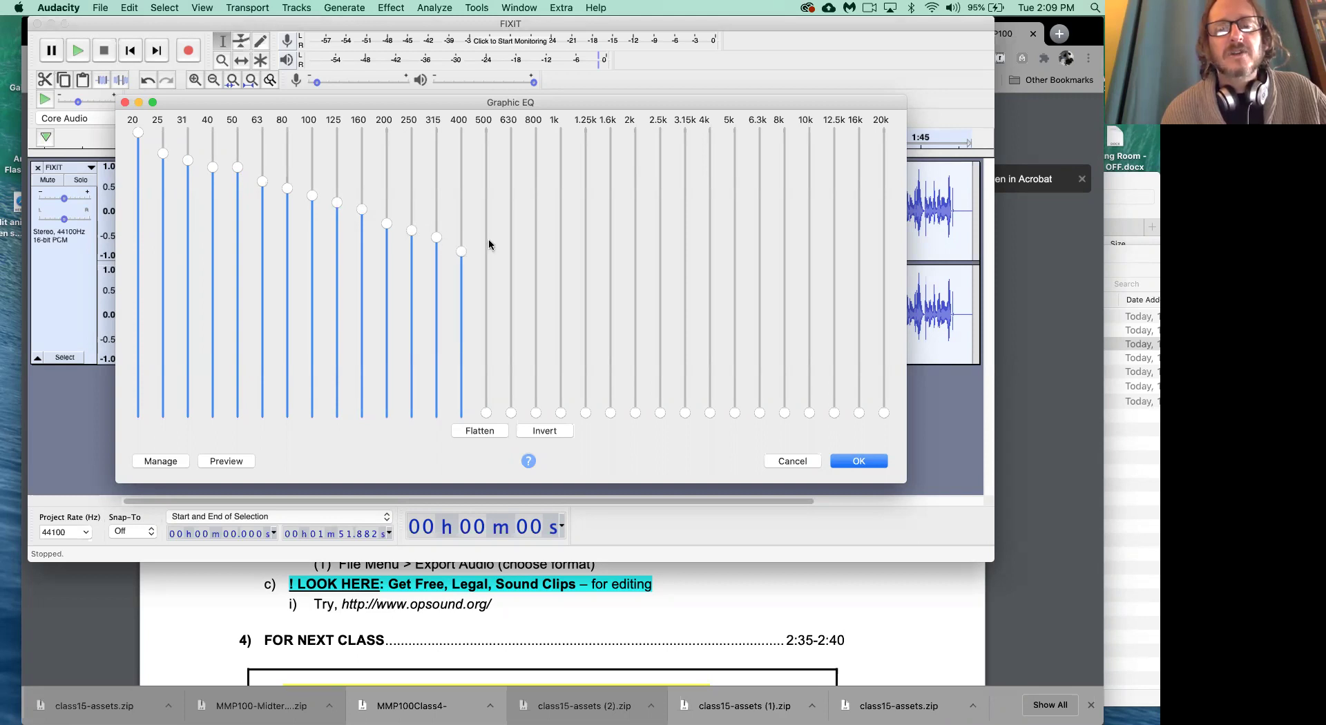
{"action": "left_click_drag", "start_coordinate": [463, 253], "coordinate": [462, 245]}
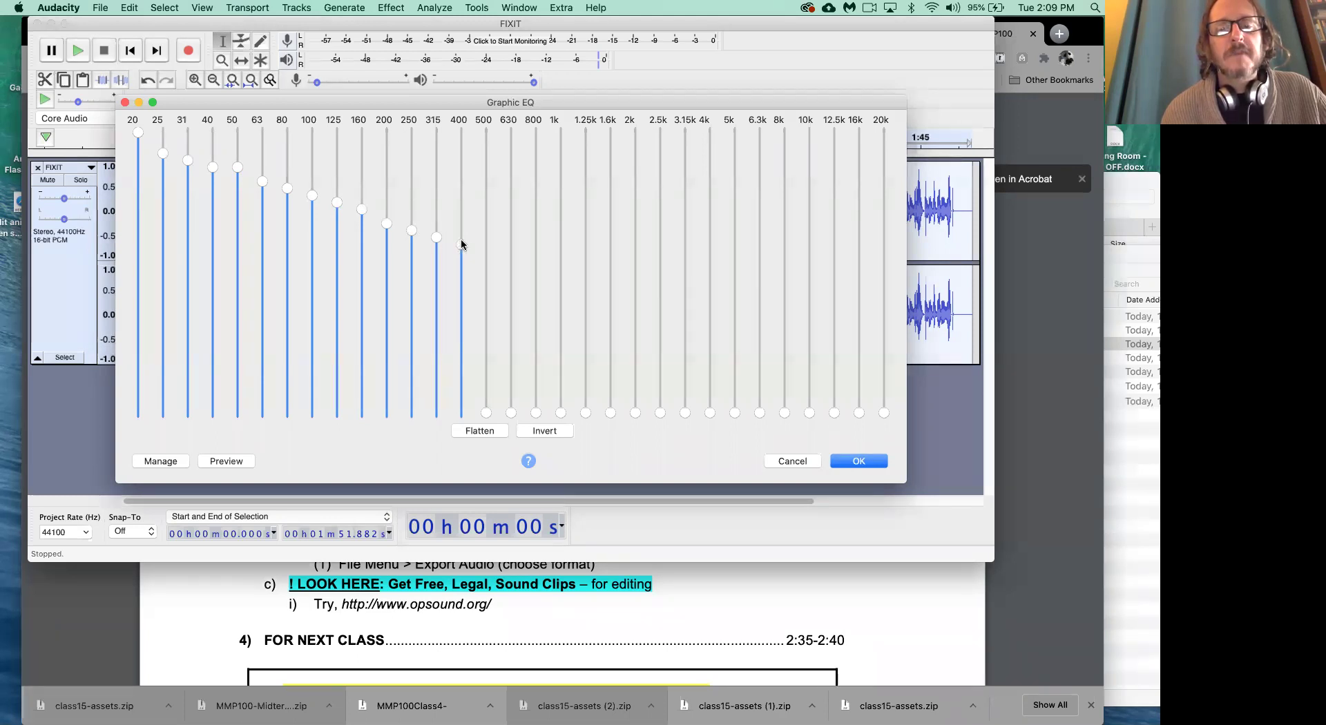
Step: Set the 500 Hz to 2.5 kHz bands slightly above the flat level, dipping gently toward 2 kHz
{"action": "left_click", "coordinate": [486, 245]}
{"action": "left_click", "coordinate": [511, 251]}
{"action": "left_click", "coordinate": [536, 252]}
{"action": "left_click", "coordinate": [561, 253]}
{"action": "left_click", "coordinate": [585, 257]}
{"action": "left_click", "coordinate": [610, 252]}
{"action": "left_click", "coordinate": [634, 257]}
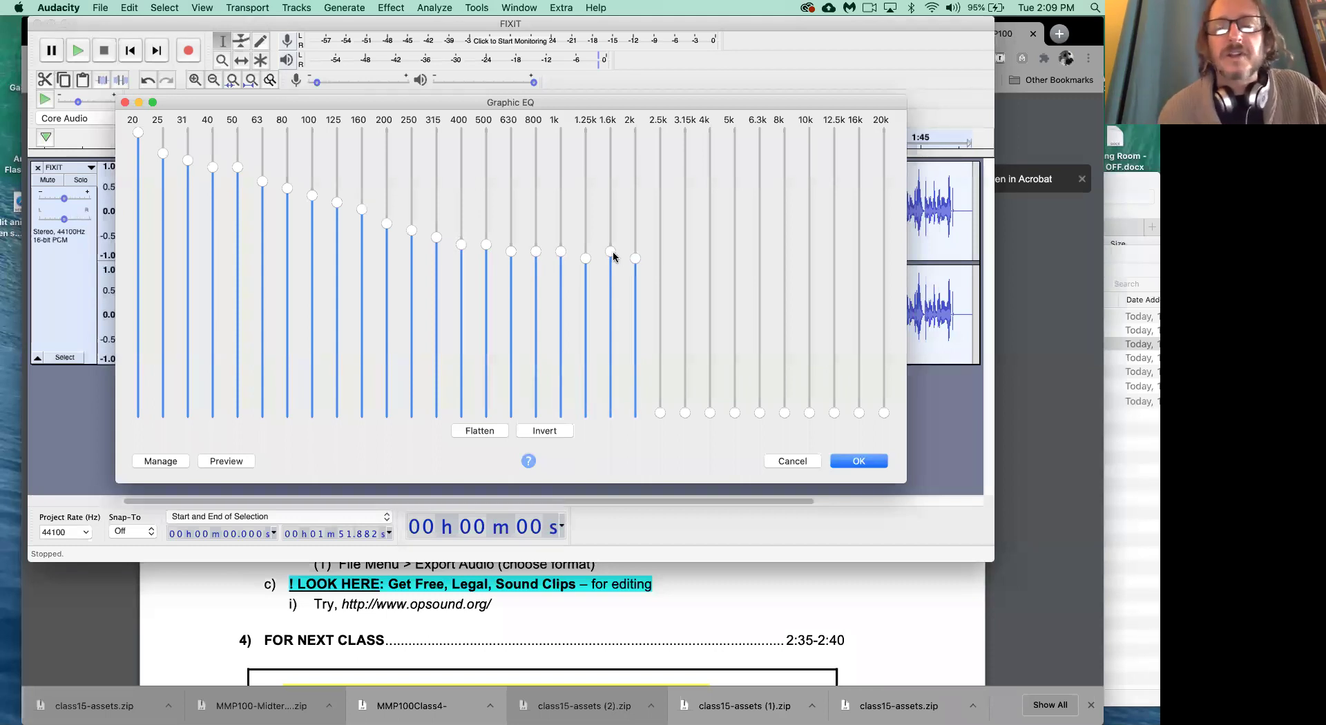
{"action": "mouse_move", "coordinate": [614, 257]}
{"action": "left_click", "coordinate": [660, 246]}
Step: Raise the 3.15 kHz to 20 kHz bands to their maximum and preview the sound
{"action": "left_click", "coordinate": [686, 238]}
{"action": "left_click", "coordinate": [711, 236]}
{"action": "left_click", "coordinate": [685, 133]}
{"action": "left_click", "coordinate": [710, 132]}
{"action": "left_click", "coordinate": [734, 133]}
{"action": "left_click", "coordinate": [760, 133]}
{"action": "left_click", "coordinate": [785, 133]}
{"action": "left_click", "coordinate": [810, 133]}
{"action": "left_click", "coordinate": [834, 133]}
{"action": "left_click", "coordinate": [859, 132]}
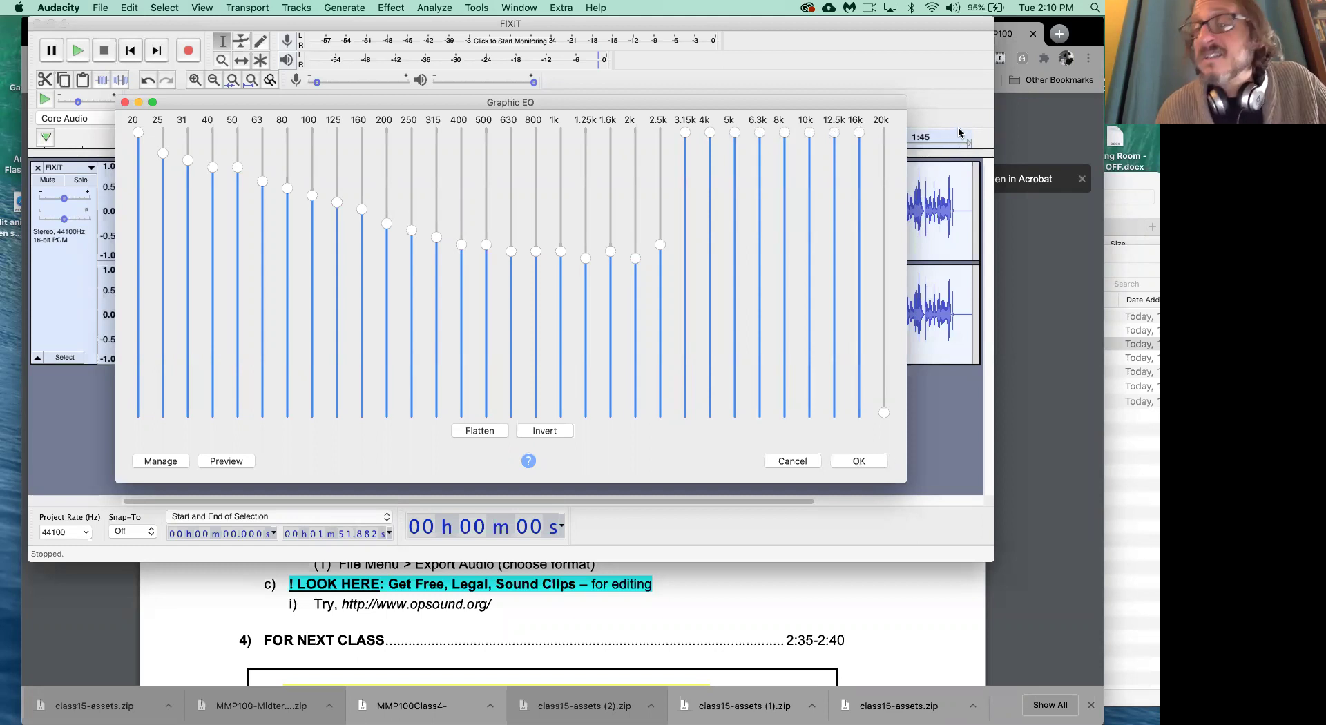
{"action": "left_click", "coordinate": [886, 132]}
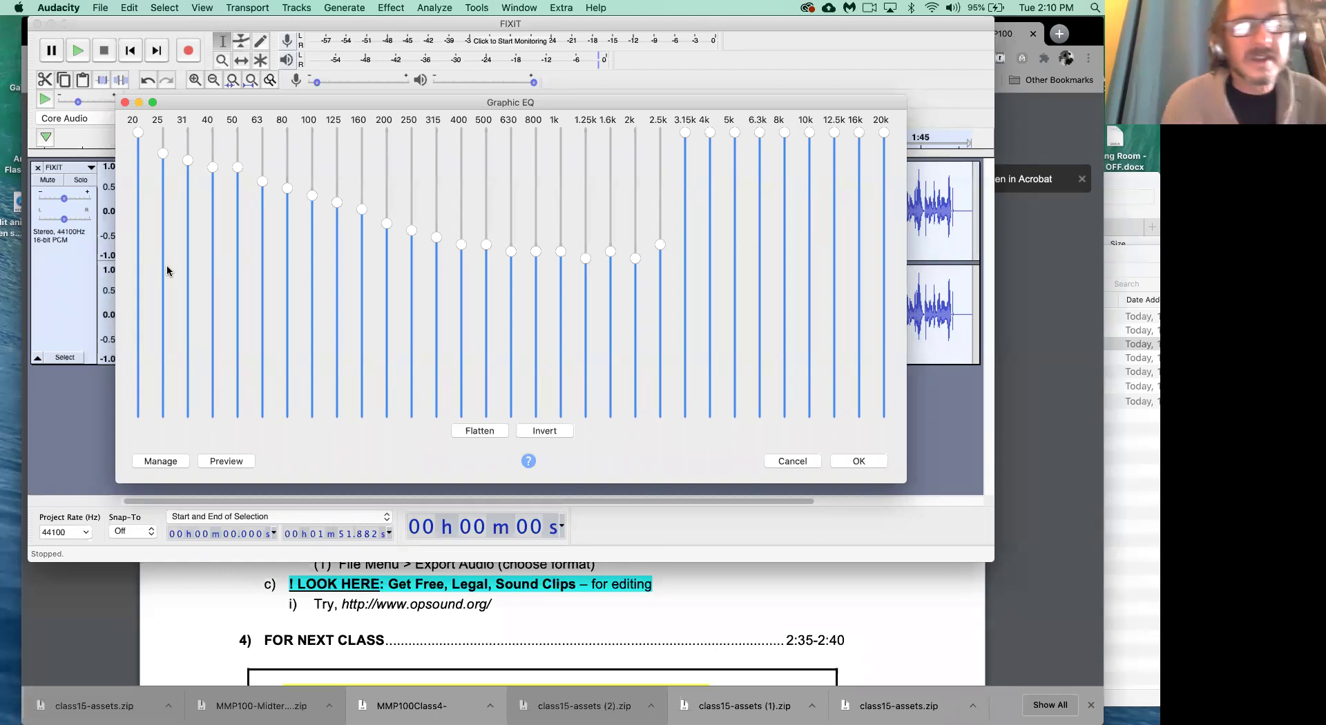
{"action": "left_click", "coordinate": [226, 463]}
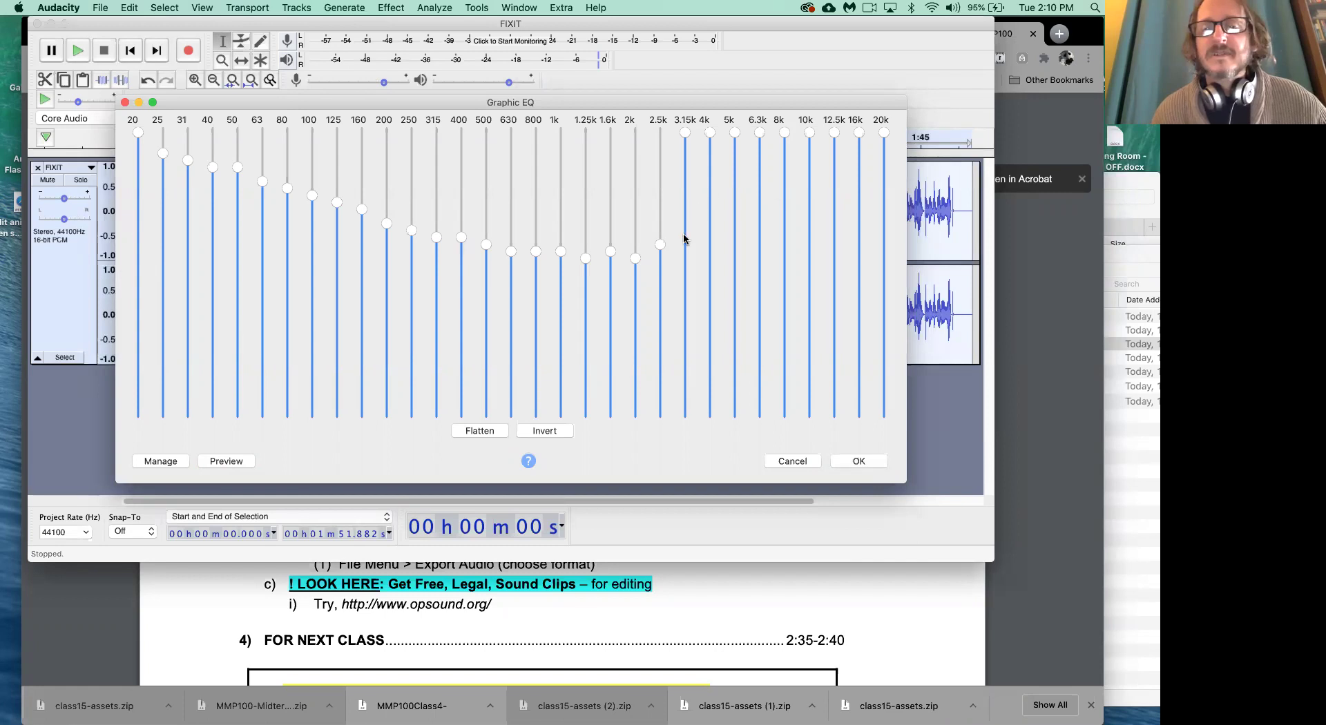
Step: Set the 3.15 kHz to 20 kHz bands to a gently rising curve above the flat level, preview it, and apply the Graphic EQ
{"action": "left_click", "coordinate": [685, 239]}
{"action": "left_click", "coordinate": [709, 237]}
{"action": "left_click", "coordinate": [735, 231]}
{"action": "left_click", "coordinate": [759, 230]}
{"action": "left_click", "coordinate": [784, 223]}
{"action": "left_click", "coordinate": [810, 216]}
{"action": "left_click", "coordinate": [834, 216]}
{"action": "left_click", "coordinate": [859, 217]}
{"action": "left_click", "coordinate": [882, 214]}
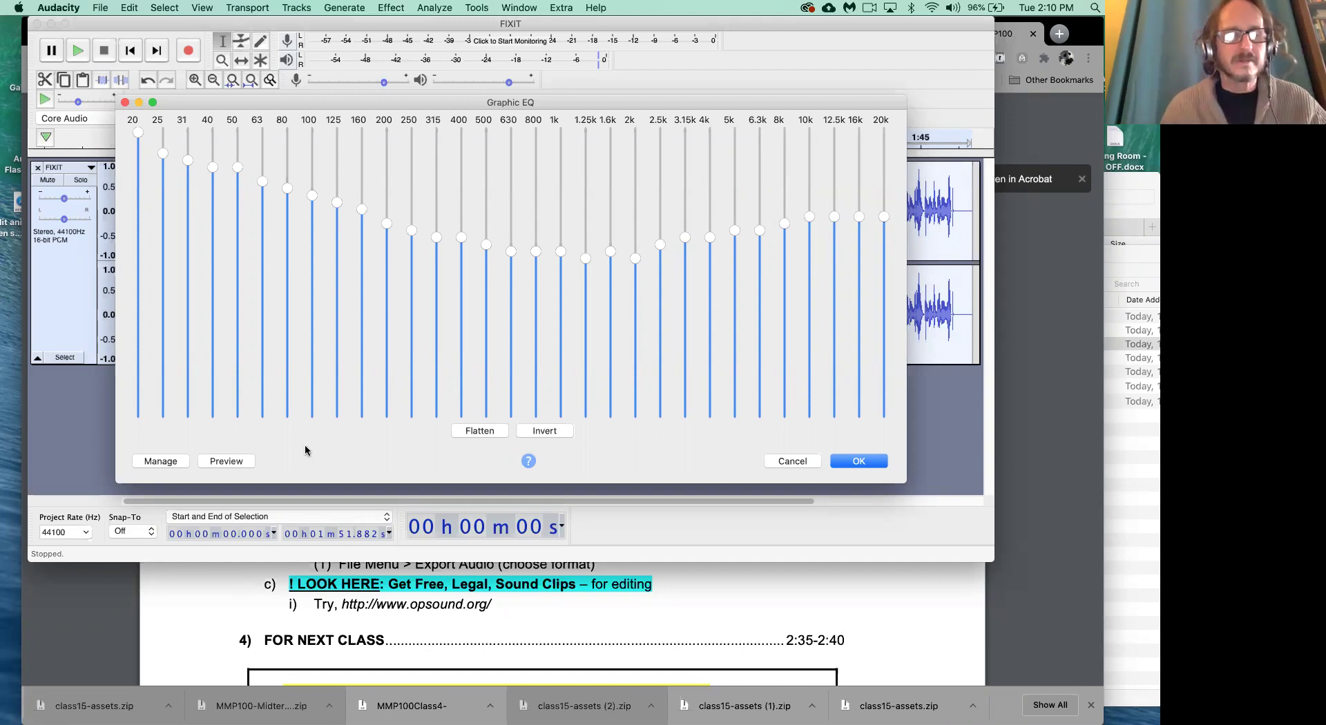
{"action": "left_click", "coordinate": [241, 460]}
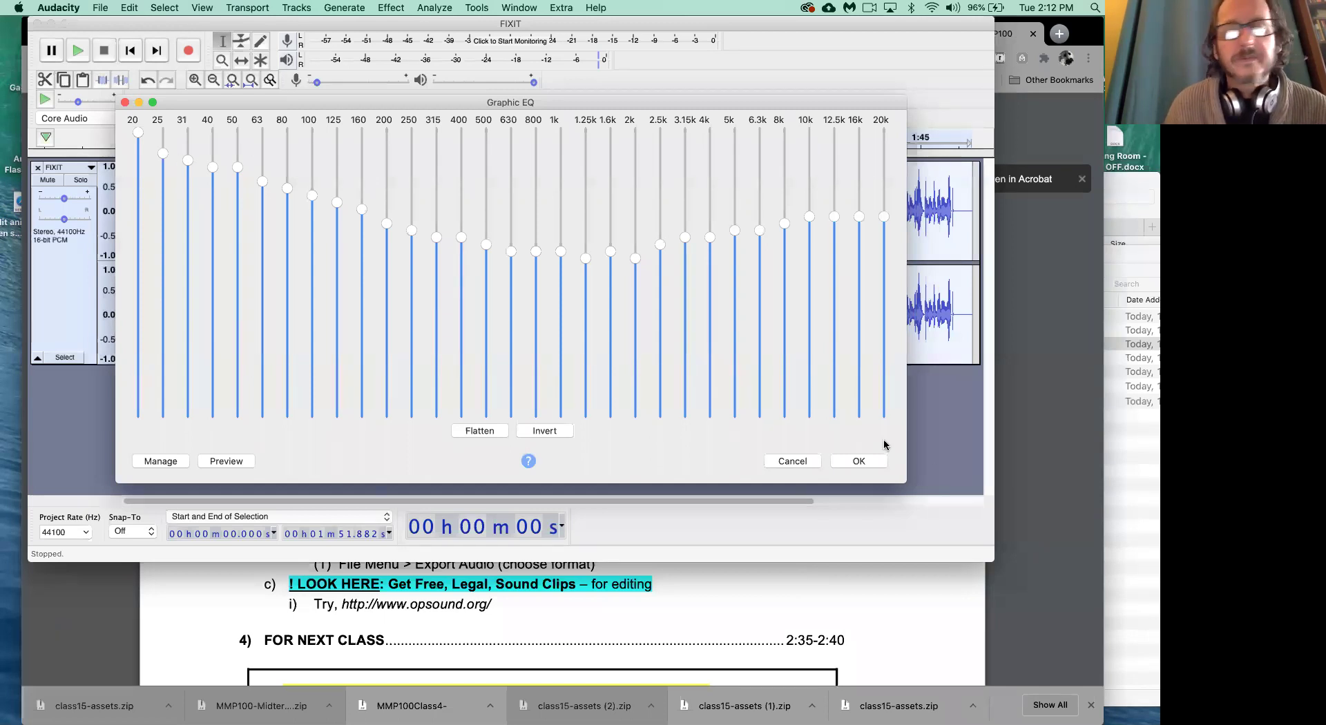
{"action": "left_click", "coordinate": [860, 461]}
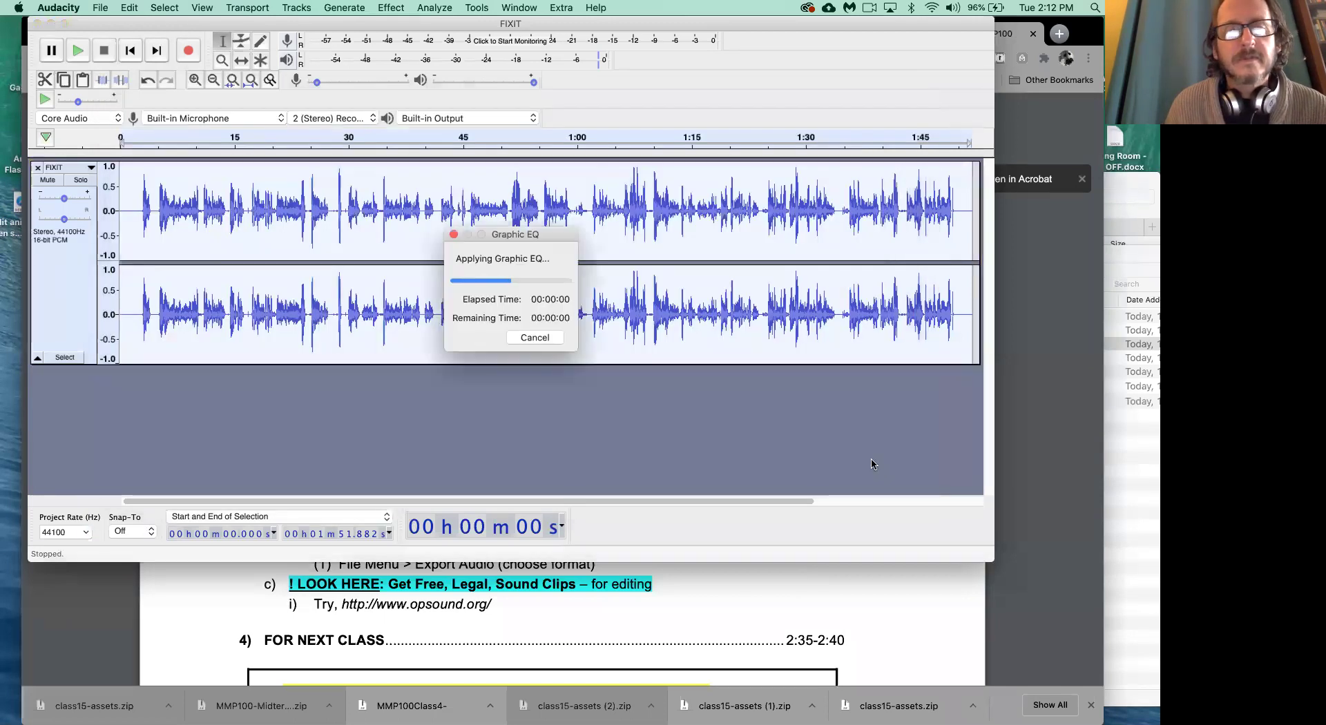
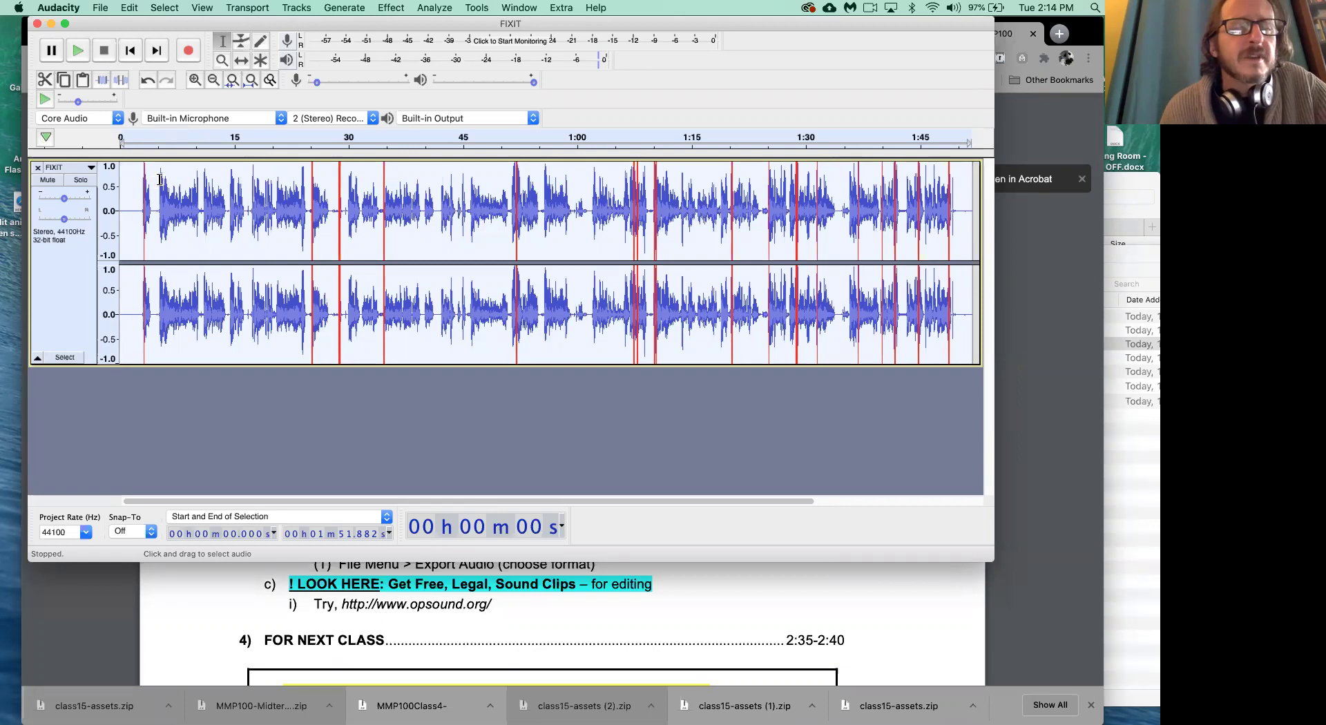
Step: Reselect the whole track and check the Compression instructions in the class handout in Chrome
{"action": "left_click", "coordinate": [301, 335]}
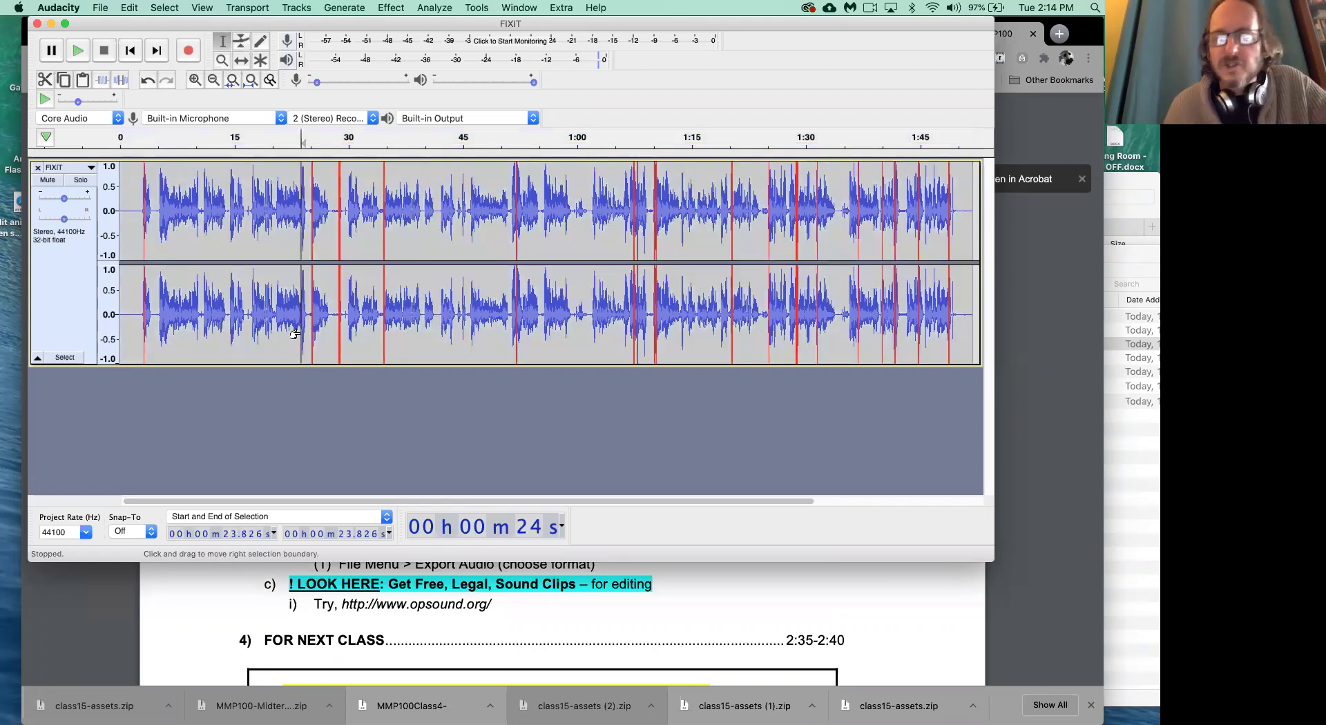
{"action": "double_click", "coordinate": [300, 333]}
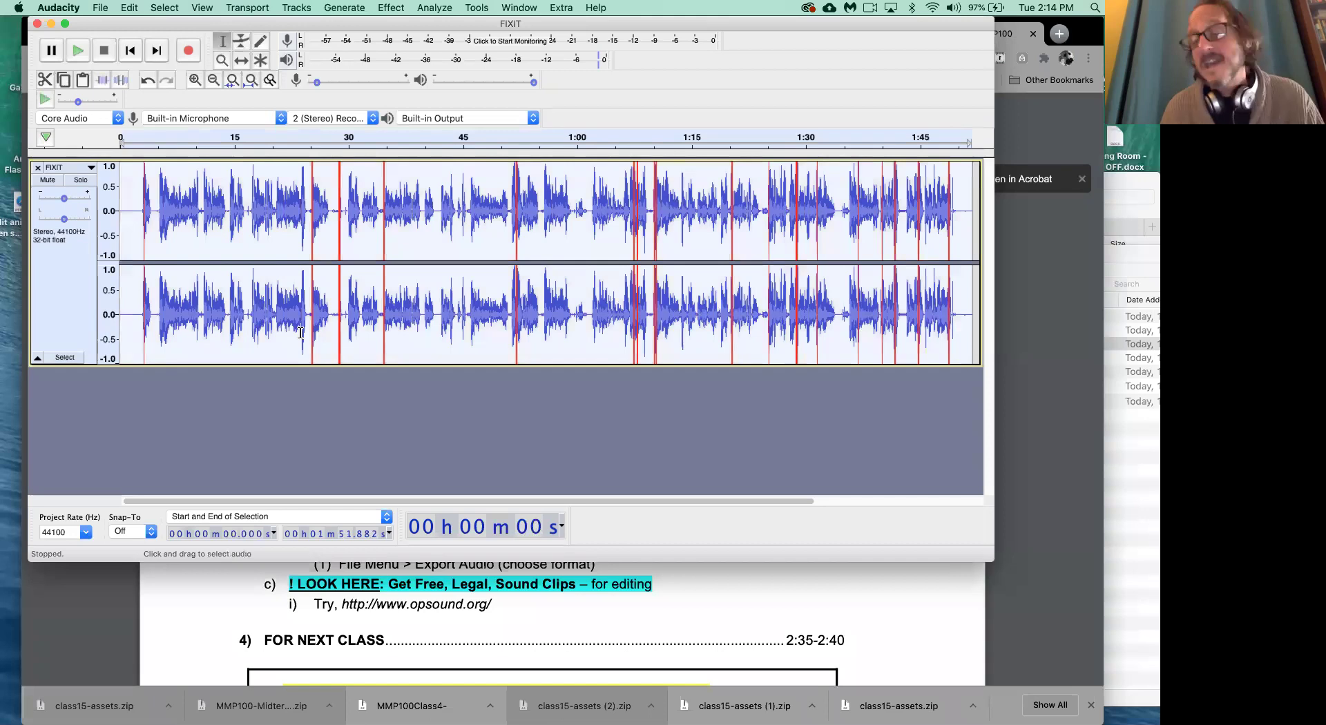
{"action": "left_click", "coordinate": [461, 601]}
{"action": "scroll", "coordinate": [461, 601], "scroll_direction": "up", "scroll_amount": 3}
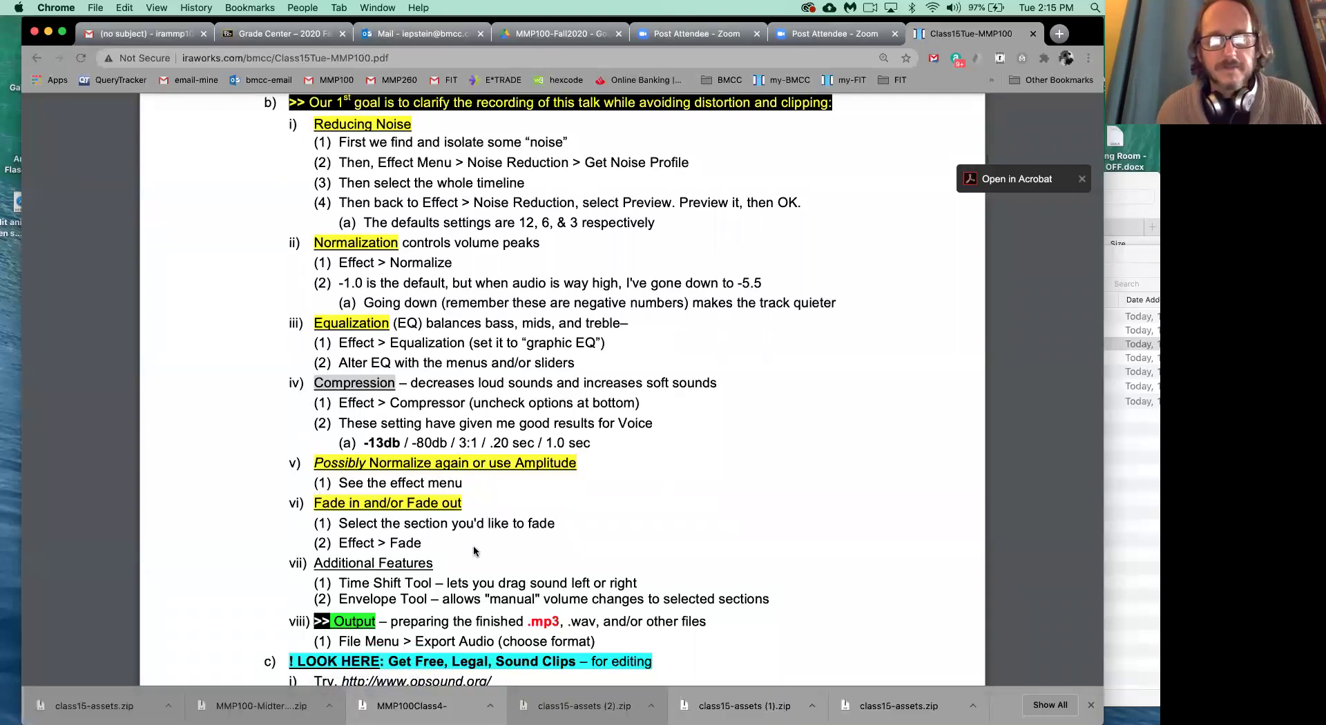
{"action": "key", "text": "super+Tab"}
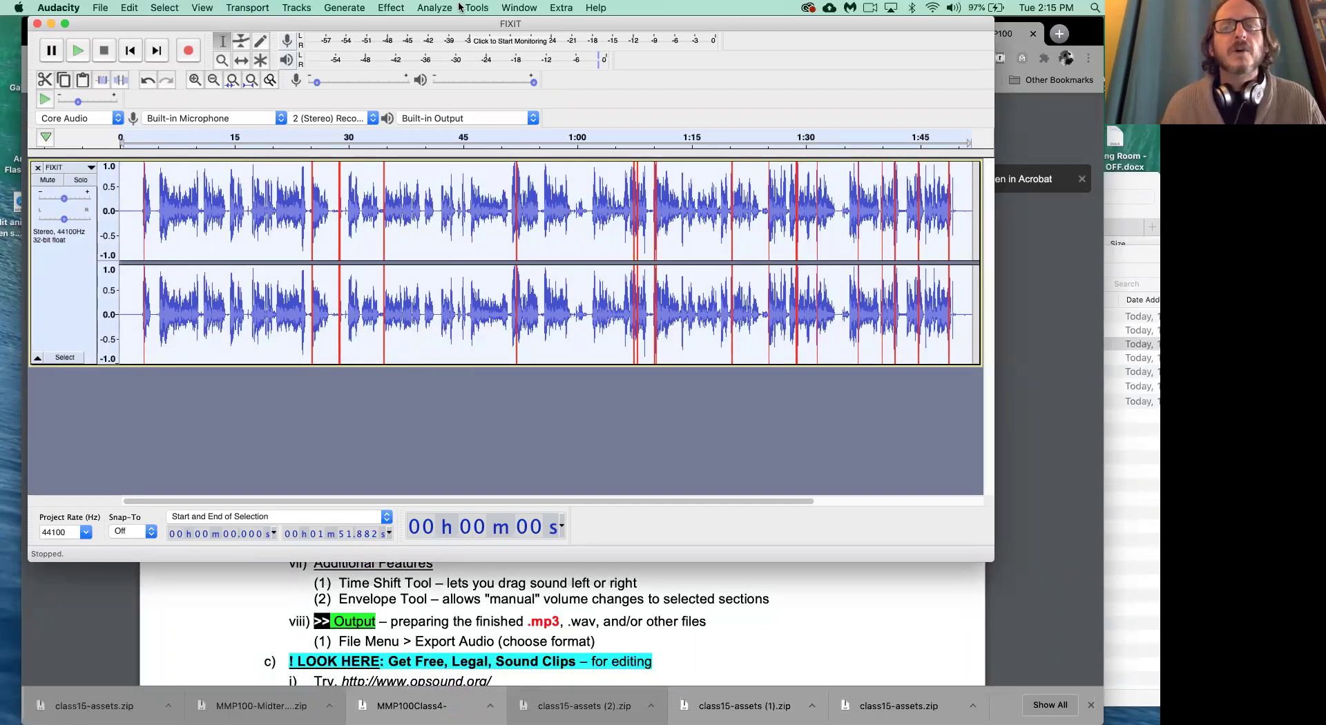
Step: Apply the Compressor with threshold -13 dB, noise floor -80 dB, ratio 3:1, attack 0.20 secs, release 1.0 secs and both options off, checking the handout
{"action": "left_click", "coordinate": [399, 9]}
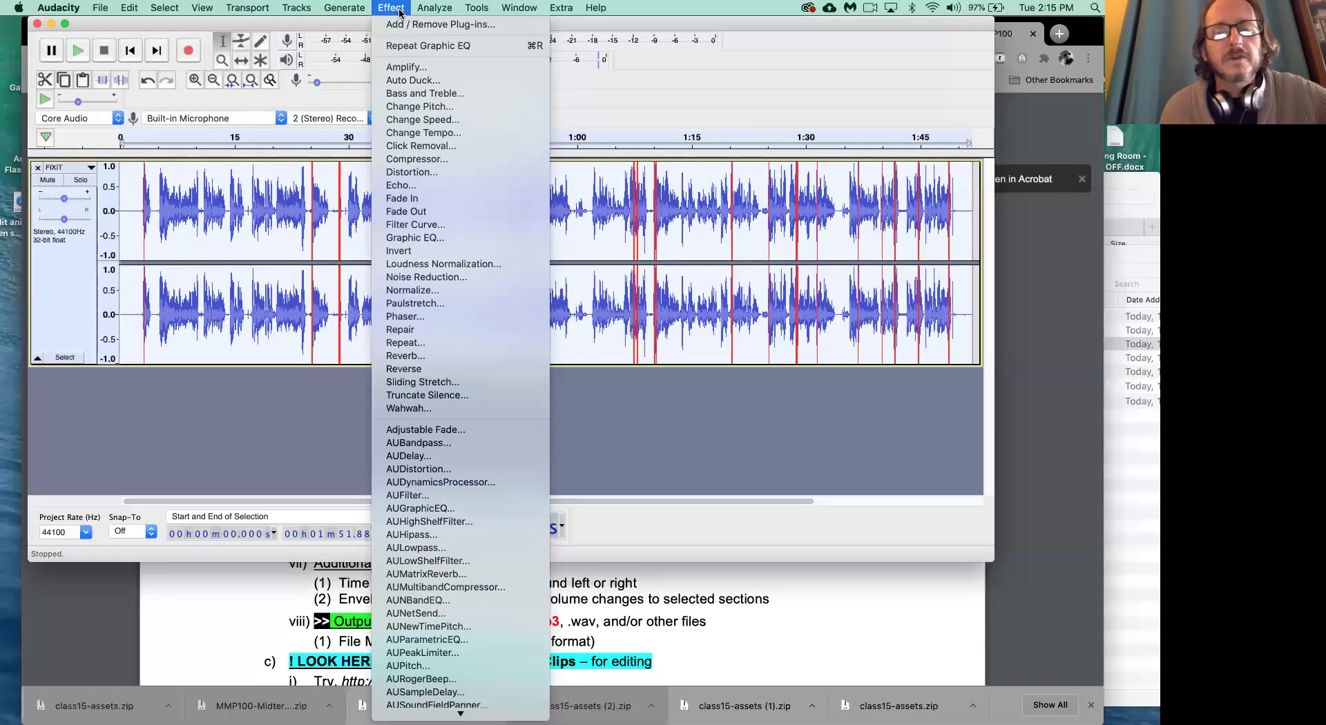
{"action": "left_click", "coordinate": [458, 161]}
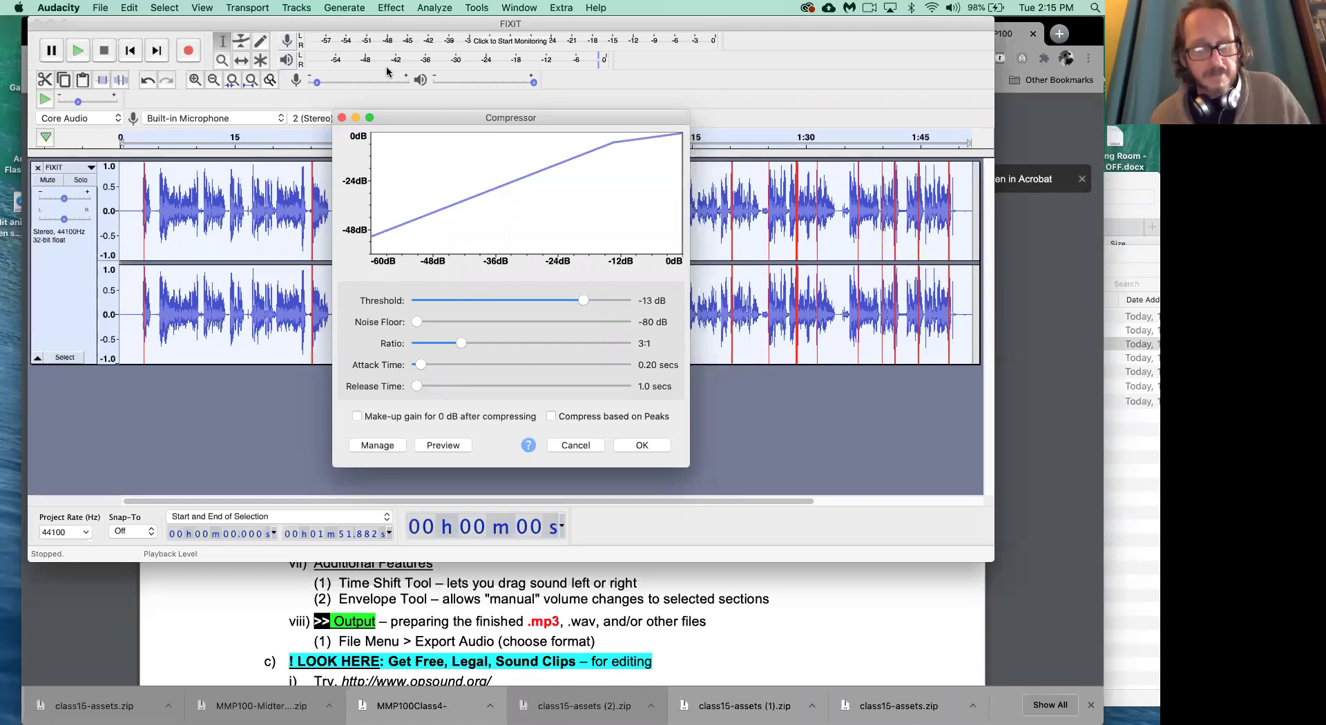
{"action": "key", "text": "super+Tab"}
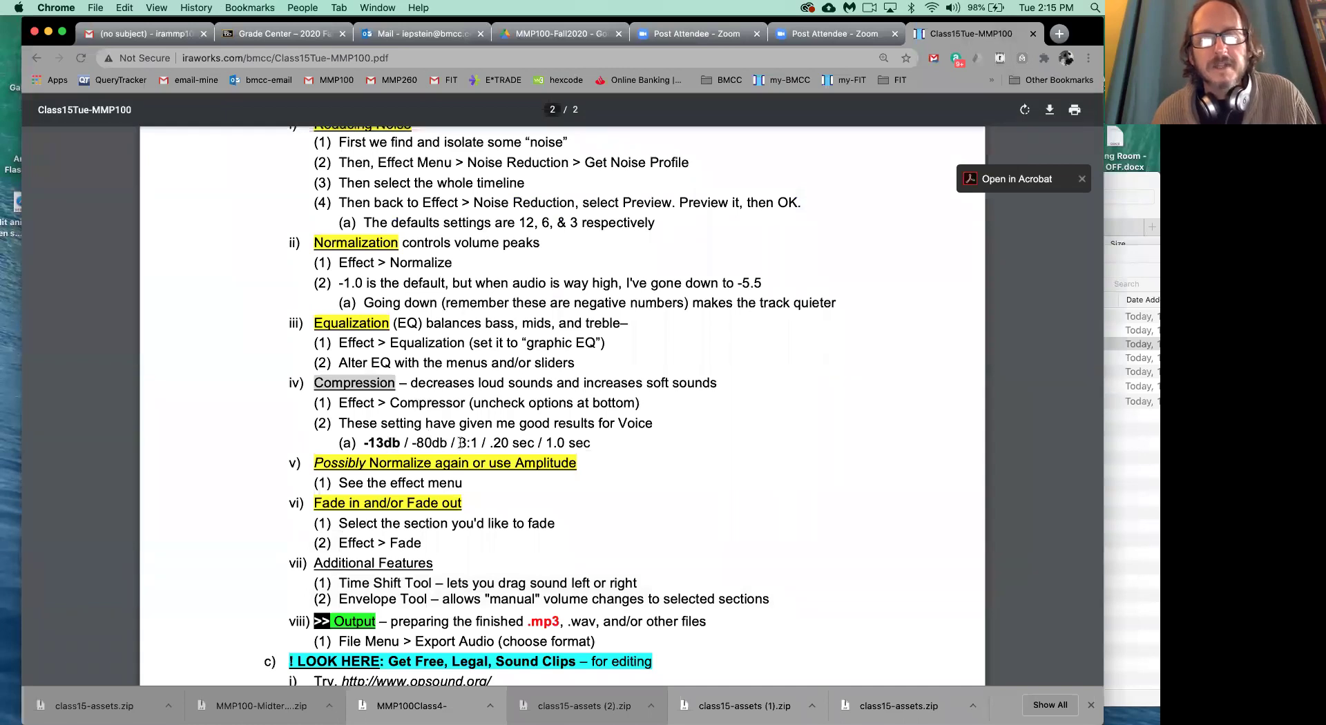
{"action": "key", "text": "super+Tab"}
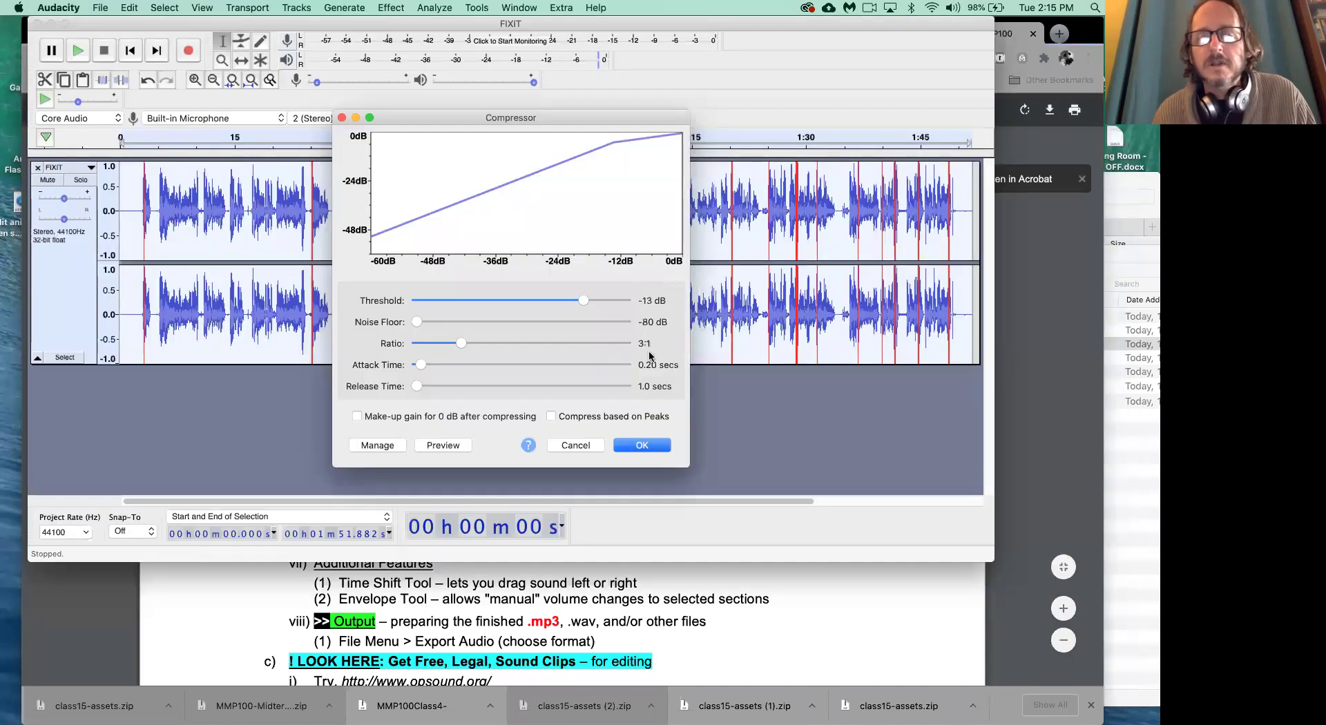
{"action": "key", "text": "super+Tab"}
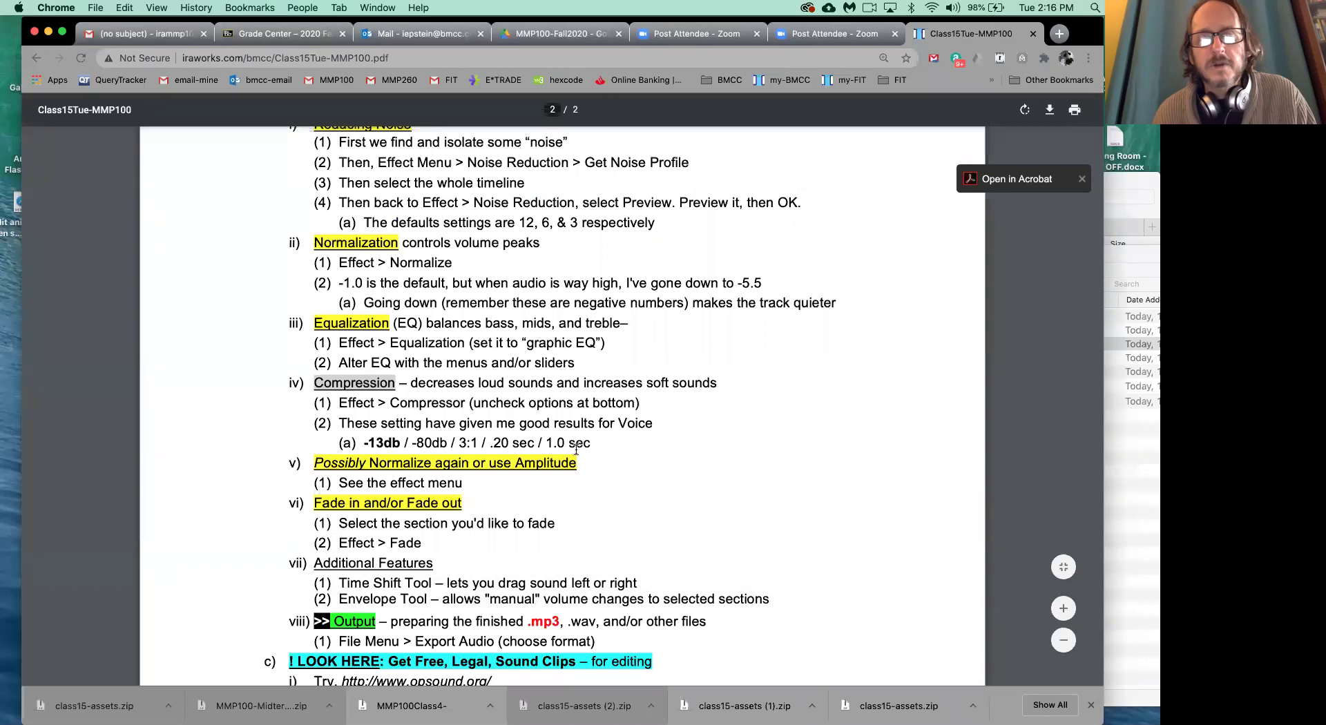
{"action": "key", "text": "super+Tab"}
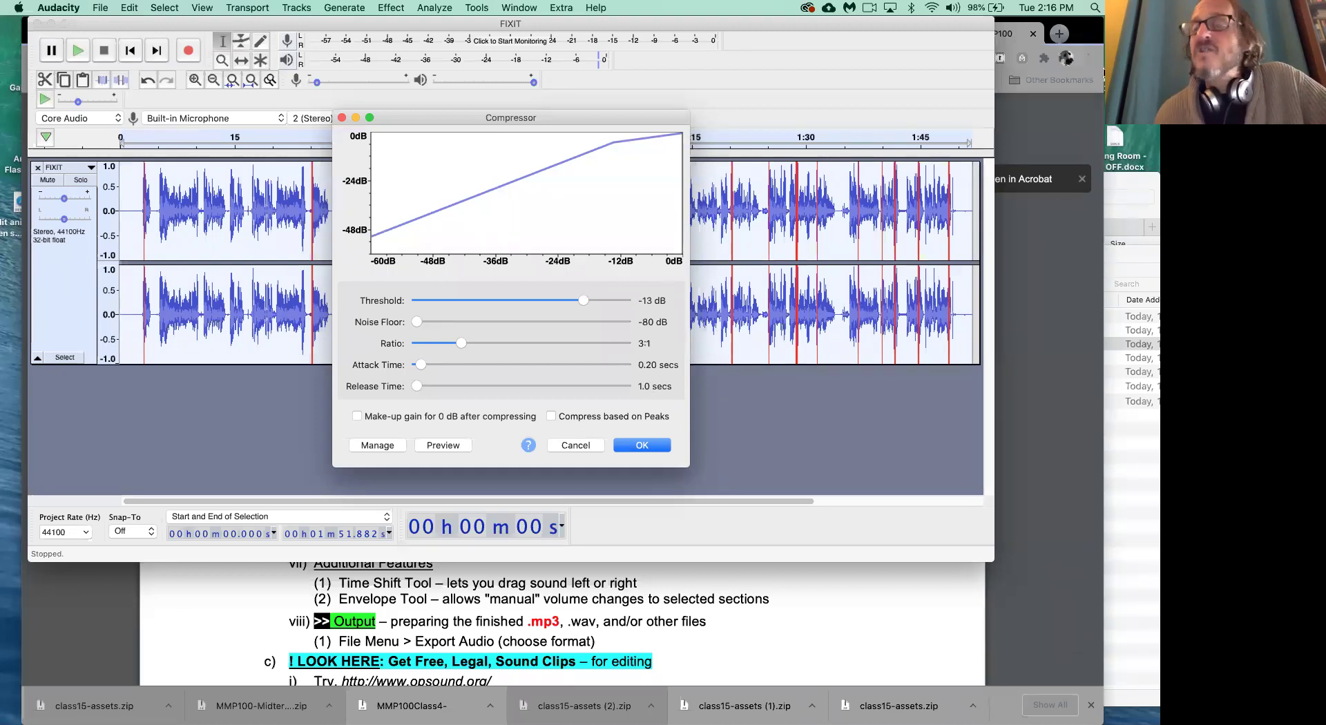
{"action": "left_click", "coordinate": [819, 57]}
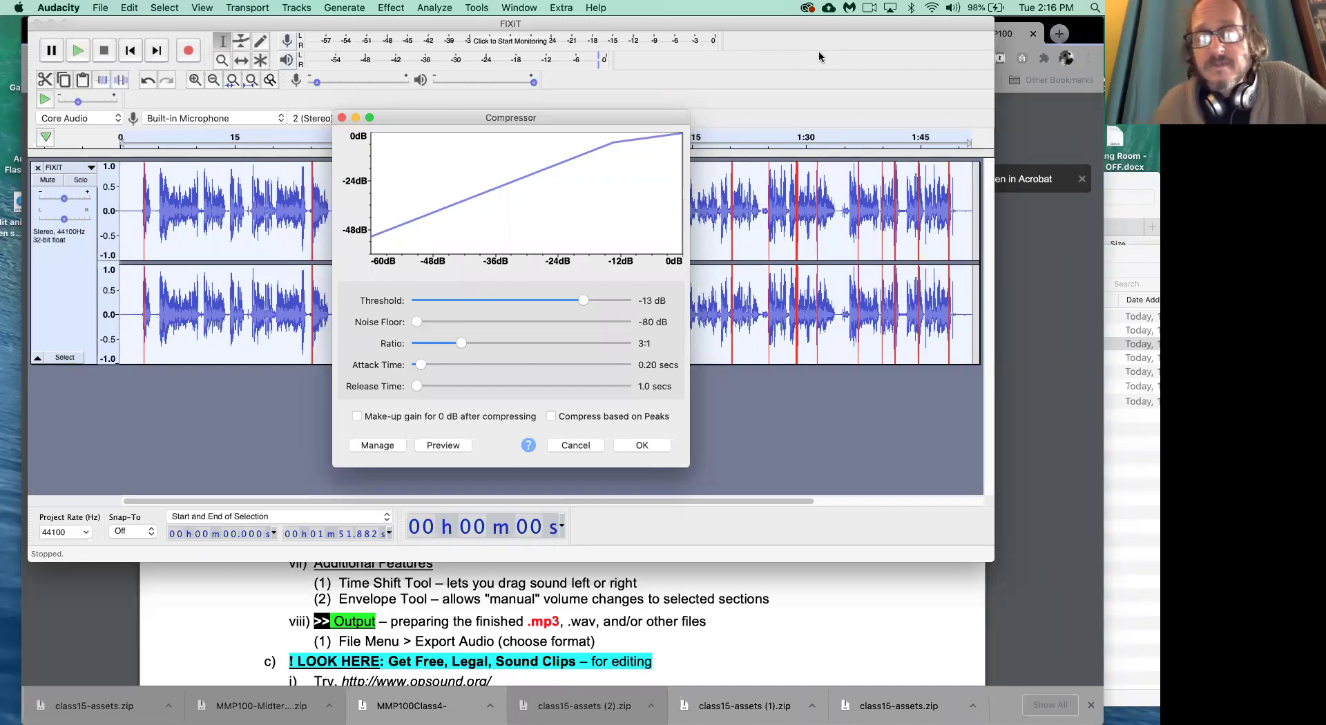
{"action": "left_click", "coordinate": [643, 446]}
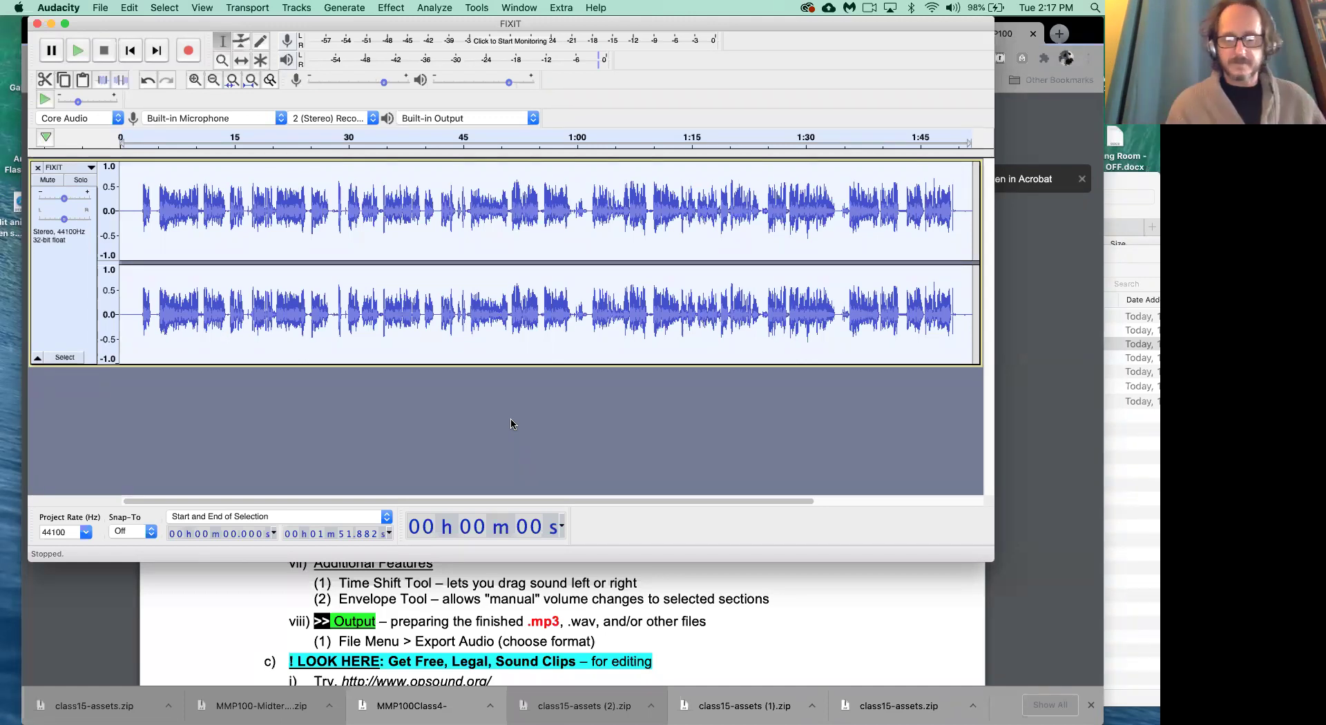
Step: Deselect the track and play the compressed recording from the start
{"action": "left_click", "coordinate": [511, 422]}
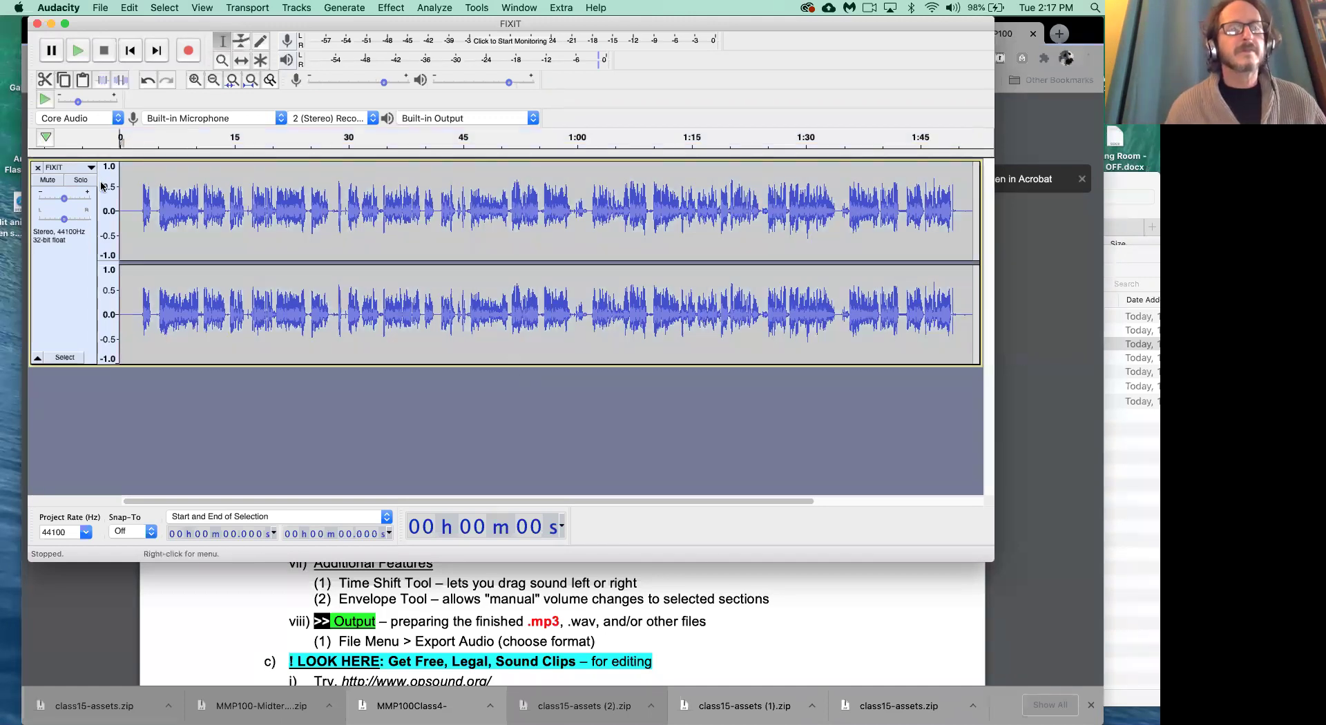
{"action": "left_click", "coordinate": [76, 51]}
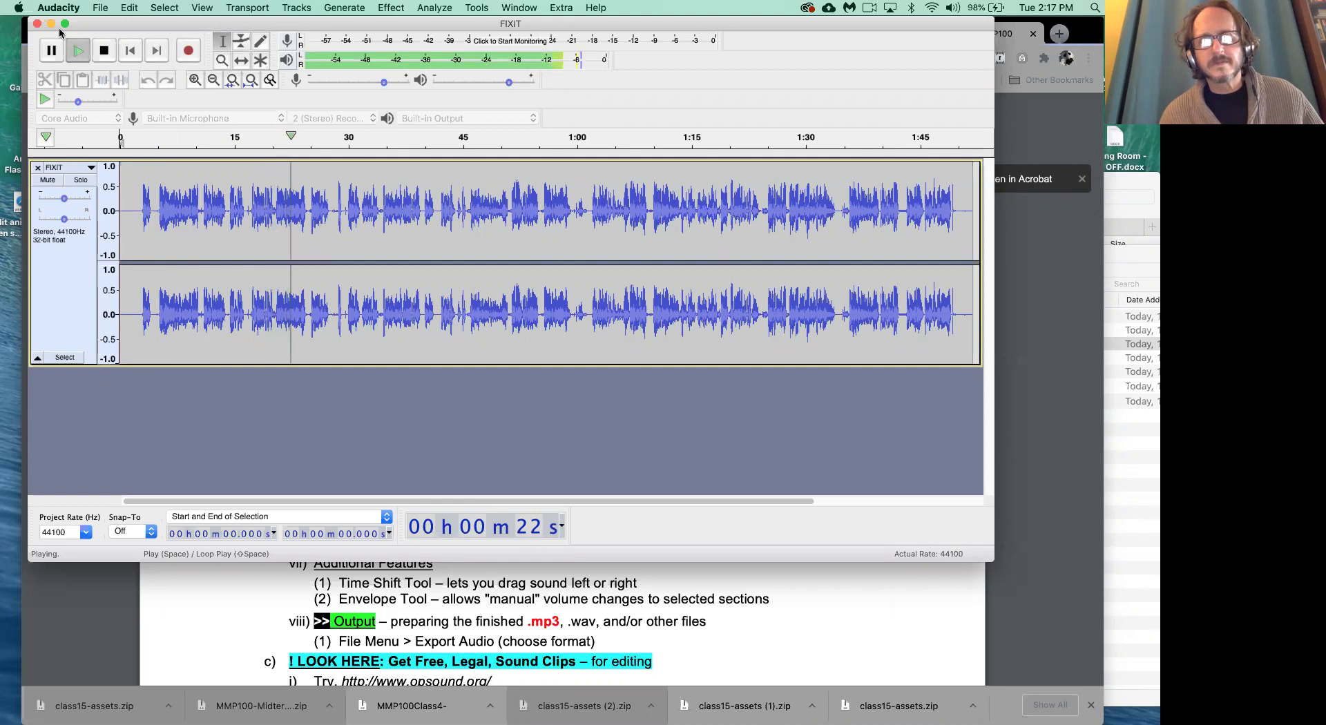
Step: Stop the playback and review the handout's remaining steps after Compression in Chrome
{"action": "left_click", "coordinate": [103, 50]}
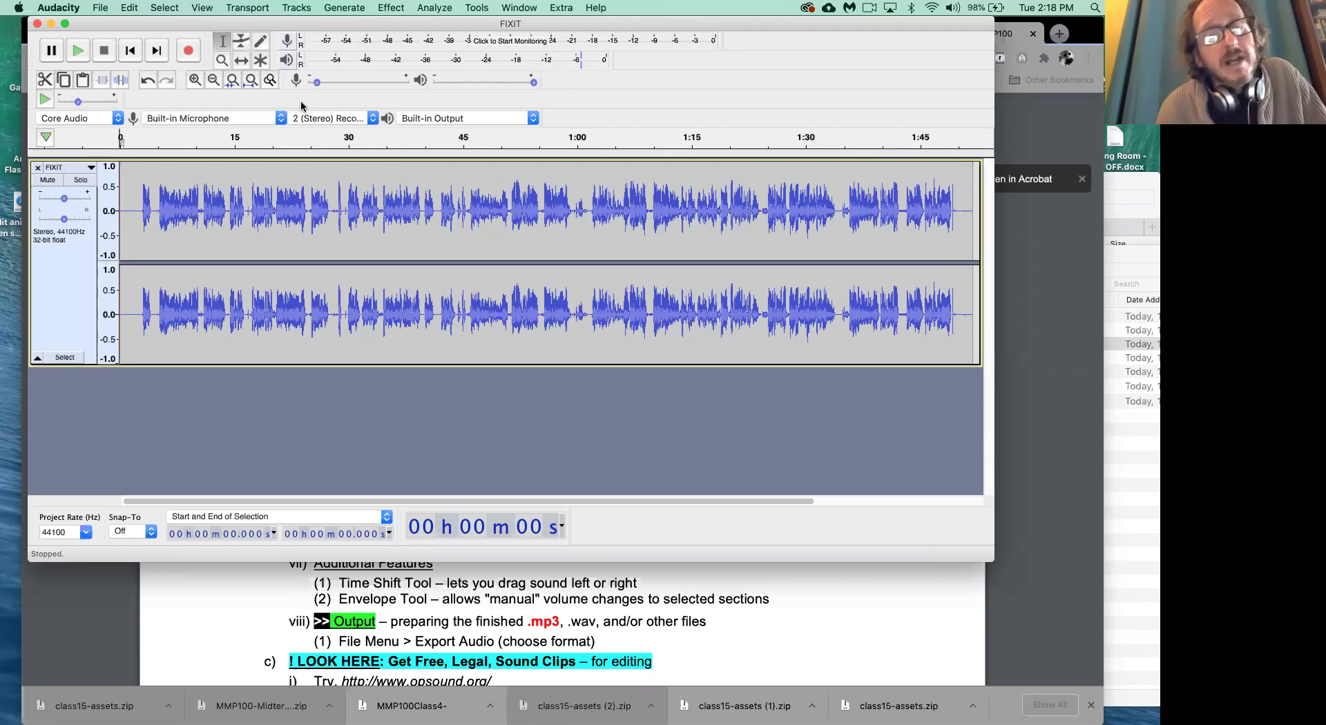
{"action": "key", "text": "super+Tab"}
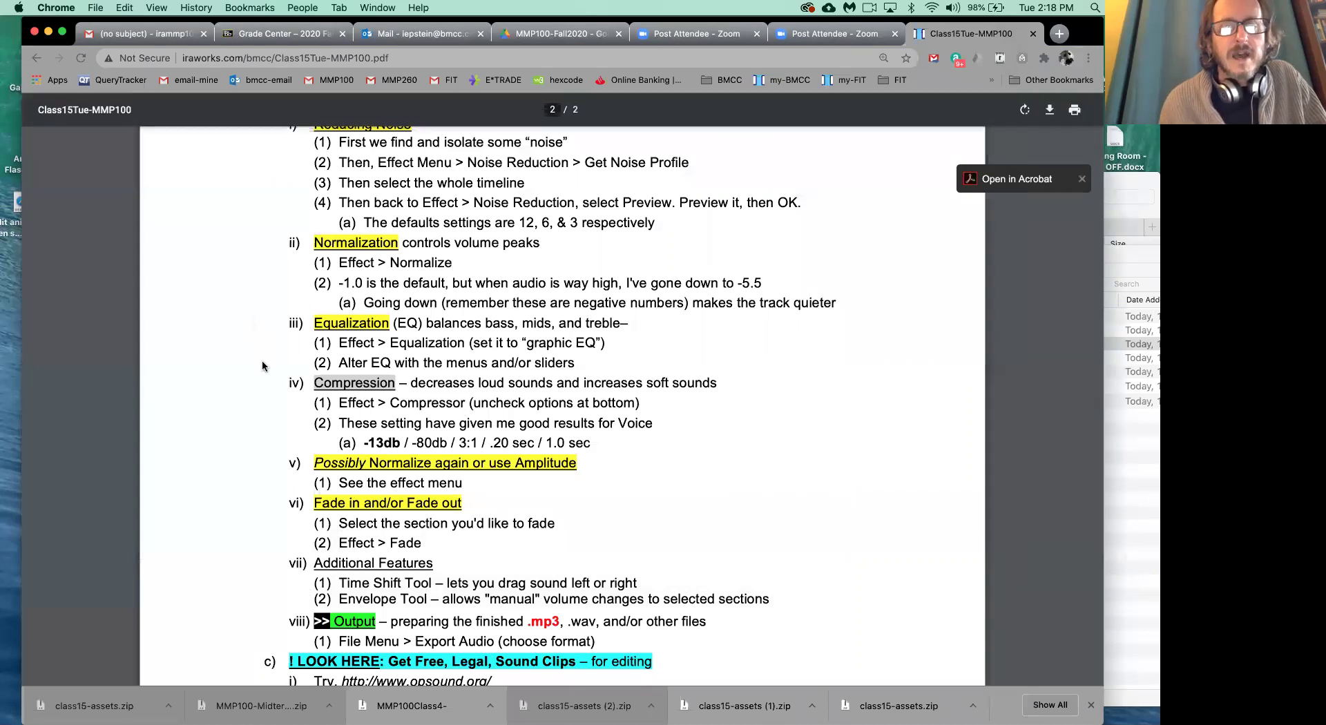
{"action": "scroll", "coordinate": [262, 366], "scroll_direction": "down", "scroll_amount": 3}
{"action": "scroll", "coordinate": [262, 366], "scroll_direction": "down", "scroll_amount": 4}
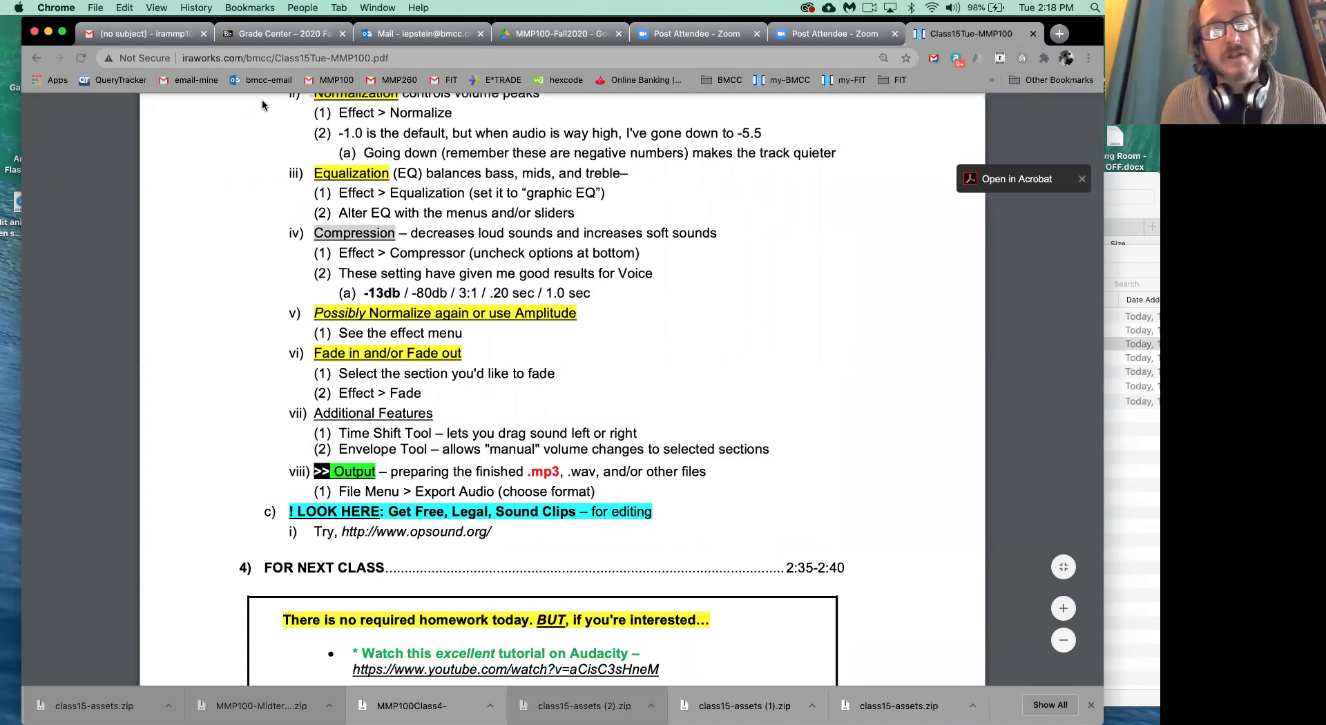
{"action": "key", "text": "super+Tab"}
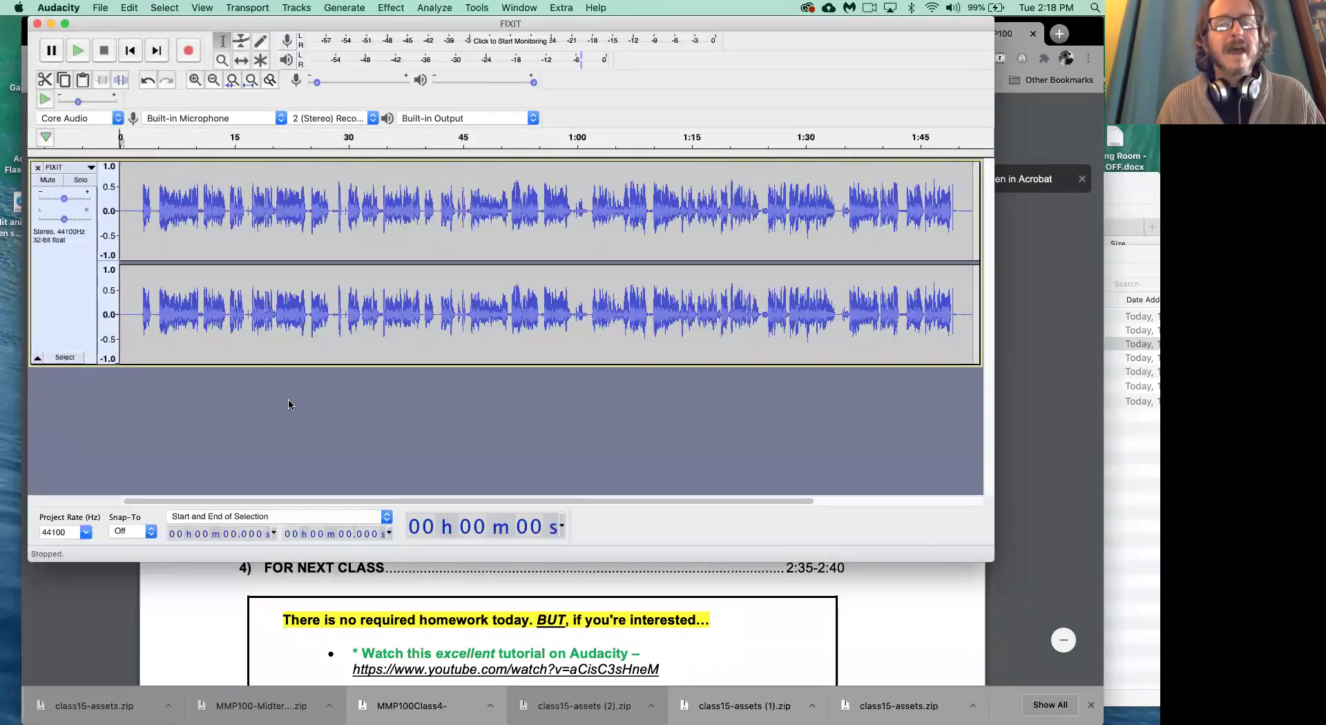
Step: Normalize the whole FIXIT track to a -1.0 dB peak, removing DC offset and treating the stereo channels independently
{"action": "left_click", "coordinate": [302, 311]}
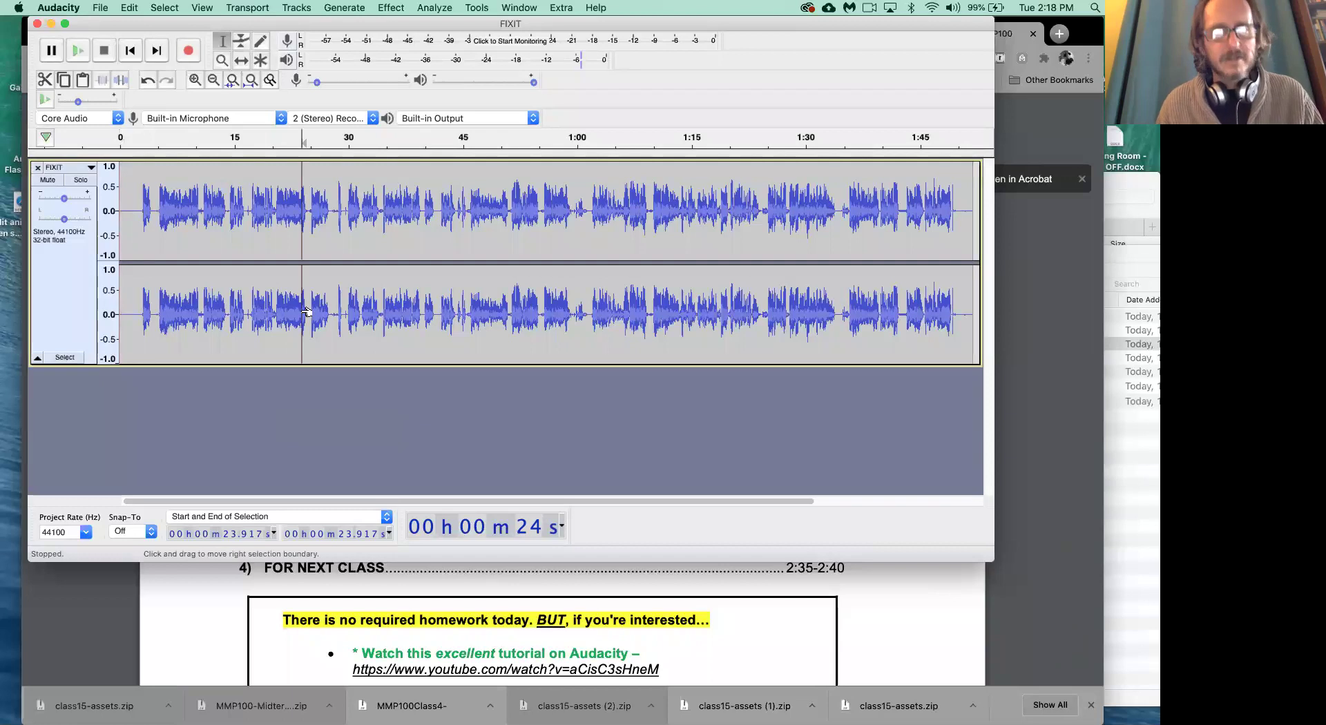
{"action": "double_click", "coordinate": [302, 311]}
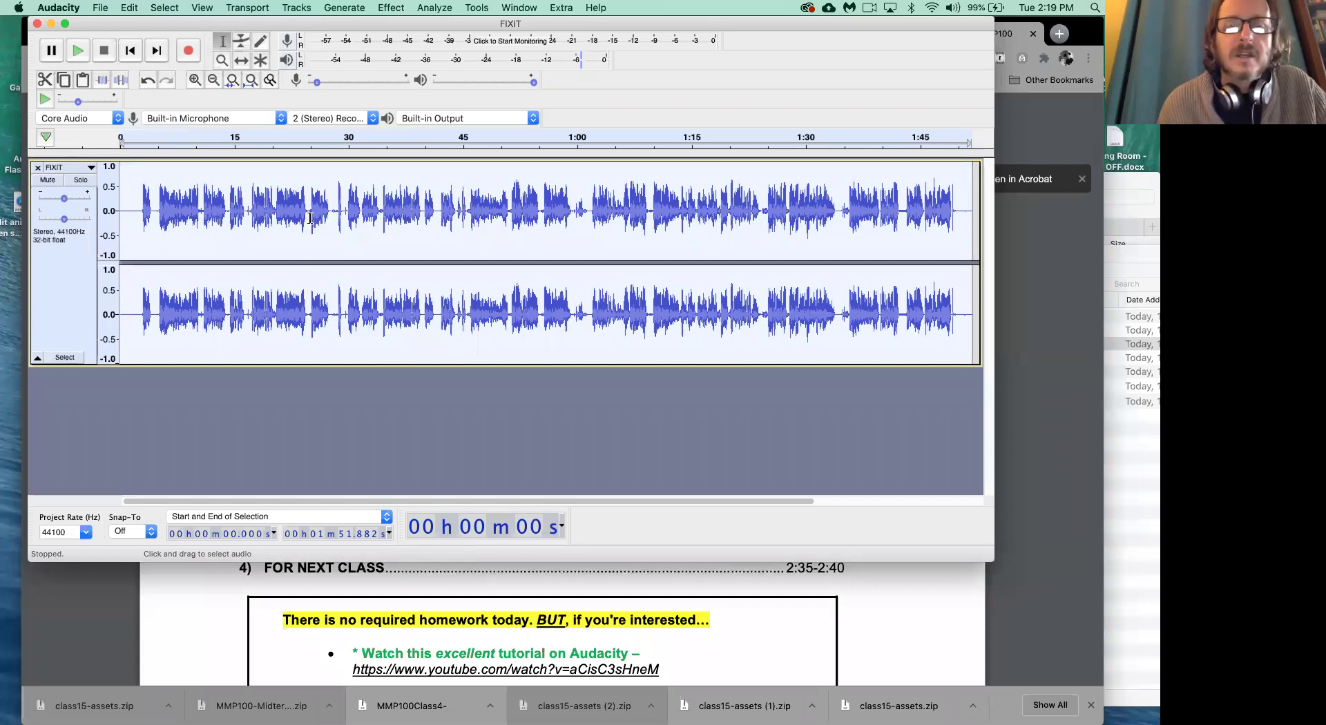
{"action": "left_click", "coordinate": [391, 8]}
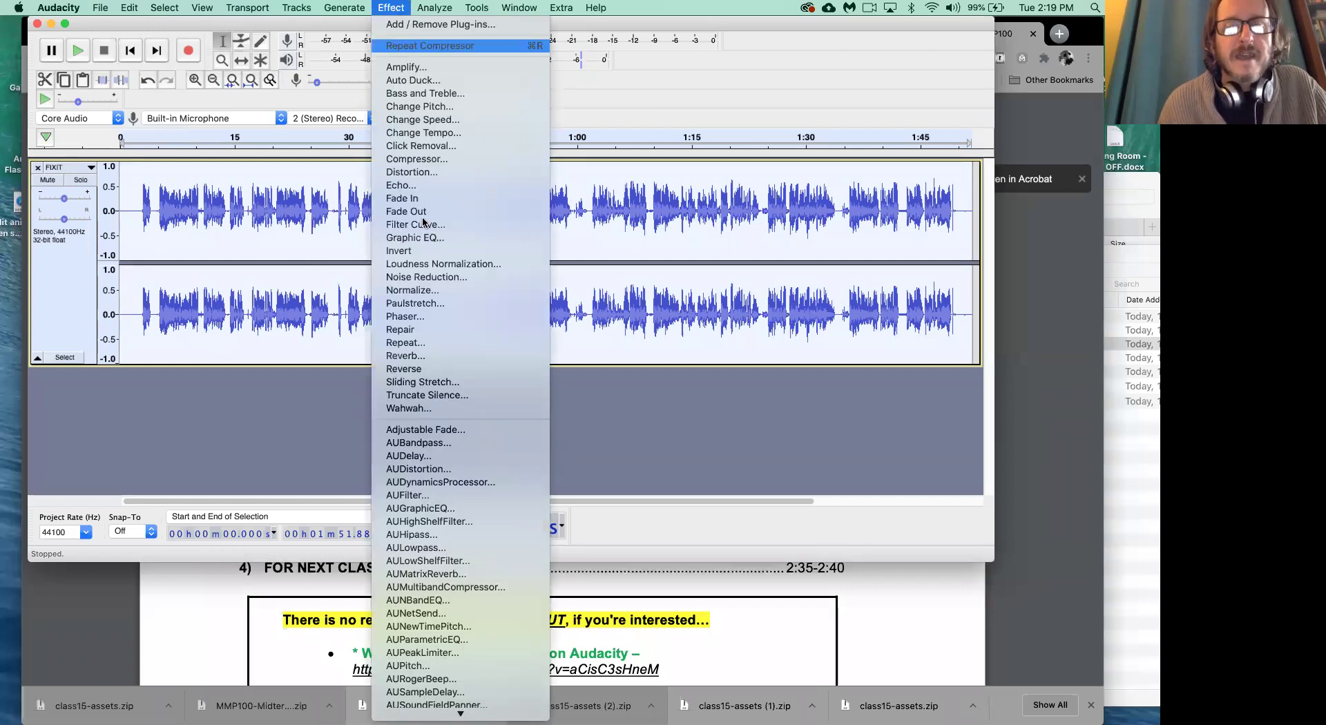
{"action": "left_click", "coordinate": [436, 291]}
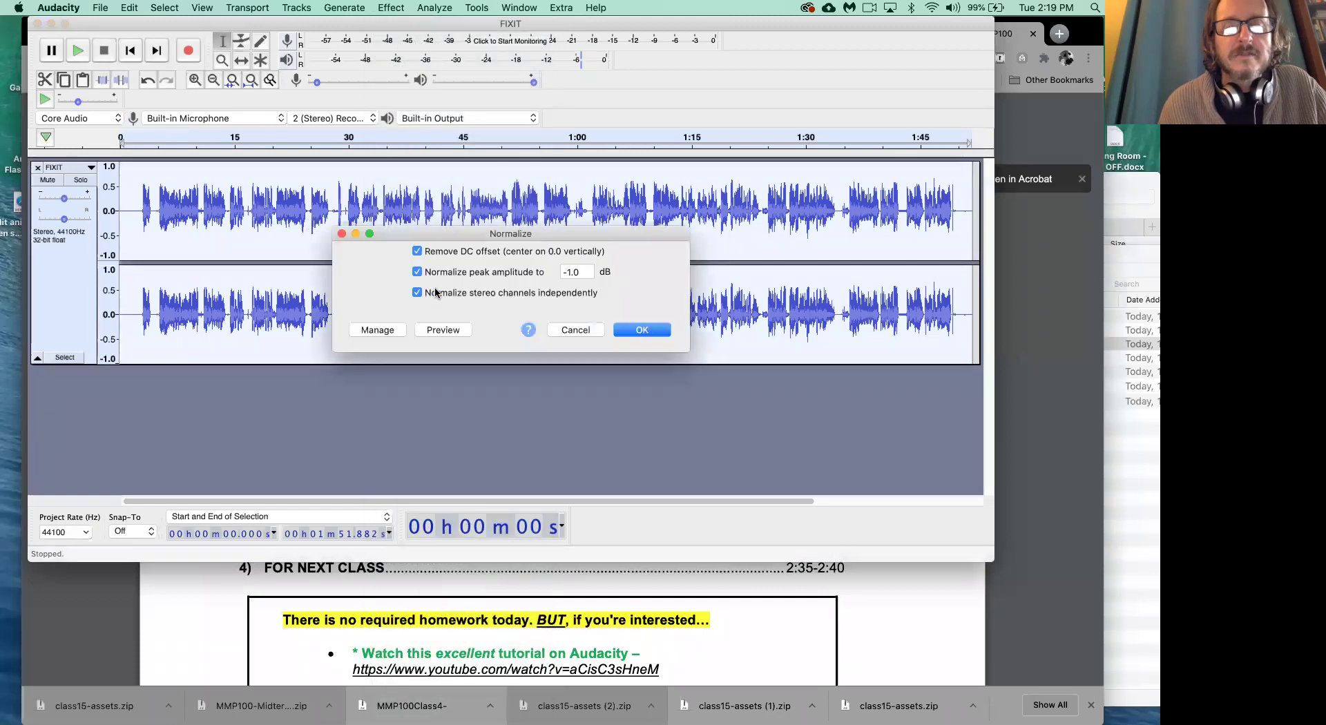
{"action": "left_click", "coordinate": [643, 330]}
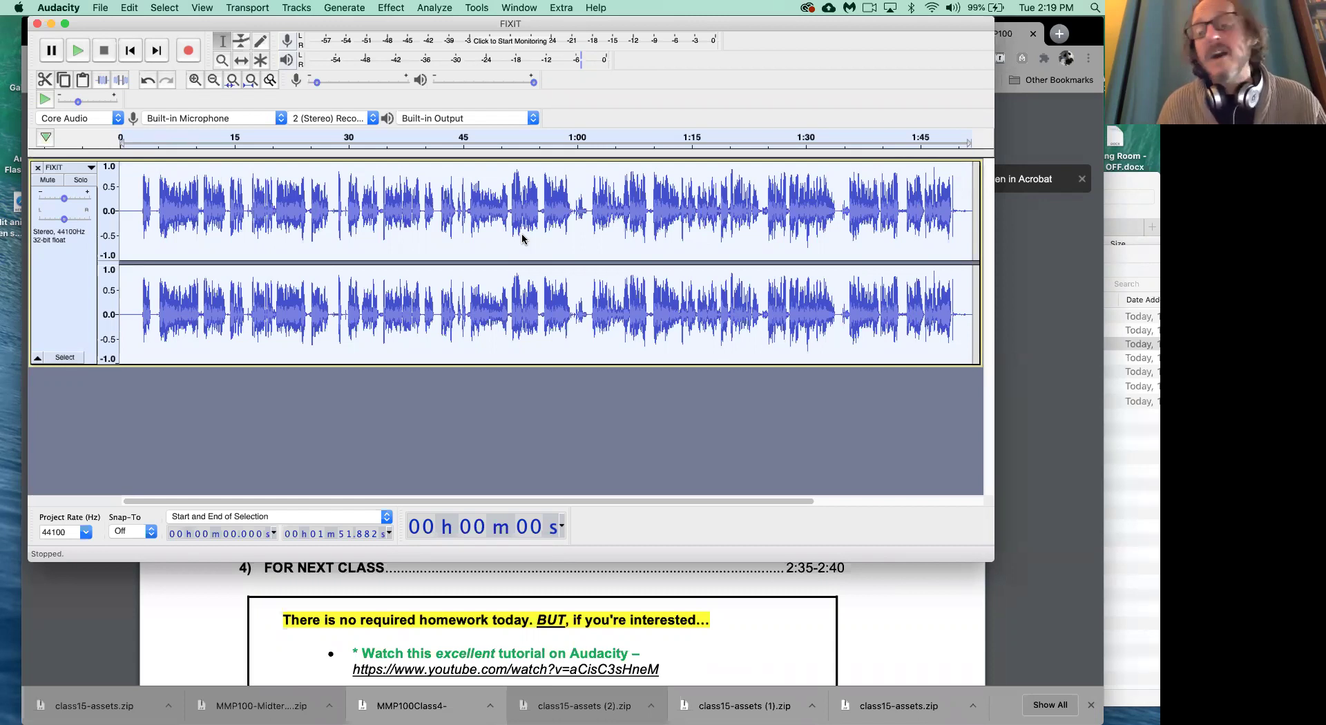
Step: Save the project as FIXIT_10-20-20.aup in the class15-assets folder
{"action": "left_click", "coordinate": [99, 8]}
{"action": "mouse_move", "coordinate": [135, 87]}
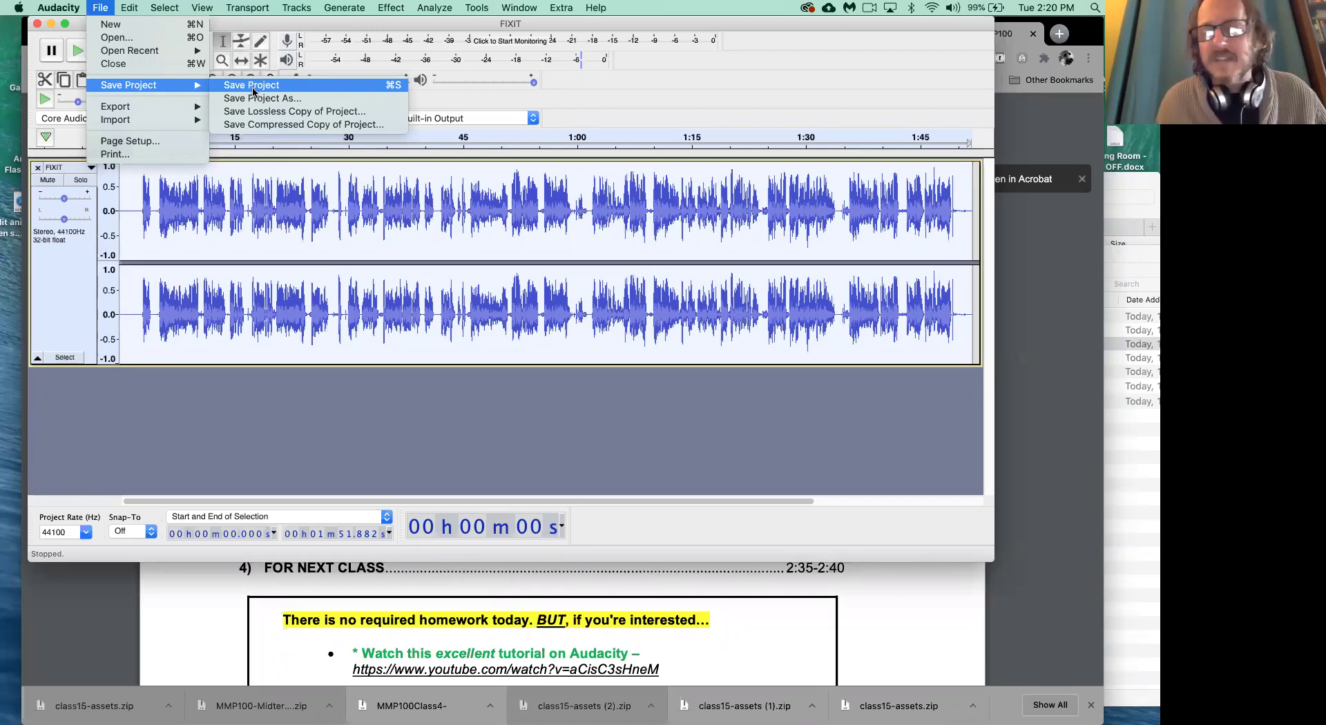
{"action": "left_click", "coordinate": [252, 91]}
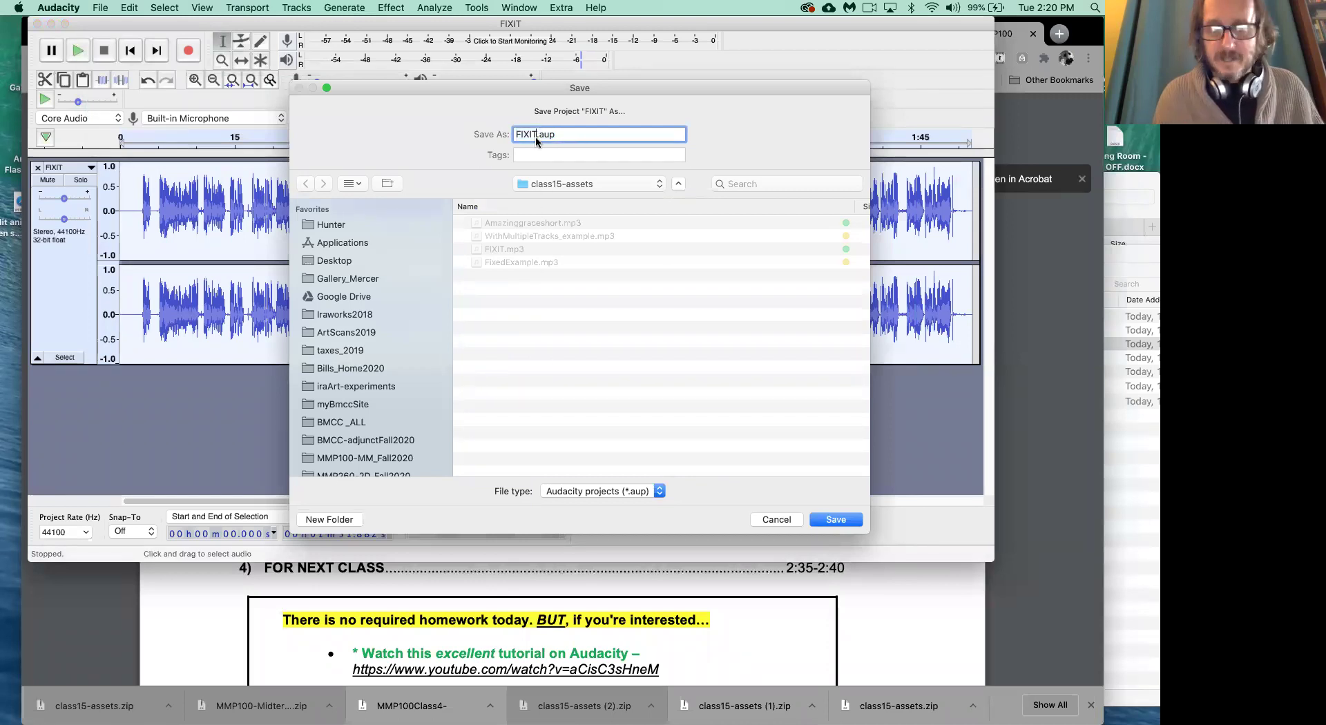
{"action": "left_click", "coordinate": [536, 136]}
{"action": "type", "text": "_10-20-20"}
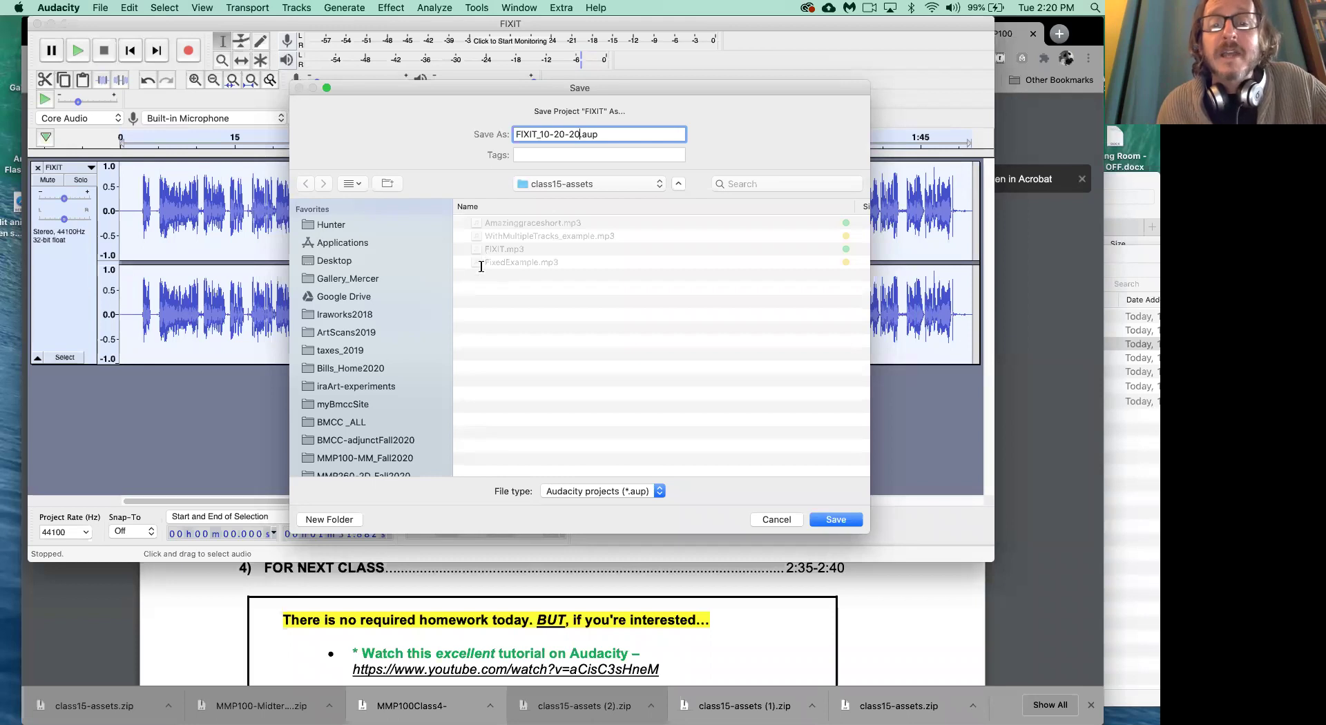
{"action": "left_click", "coordinate": [623, 184]}
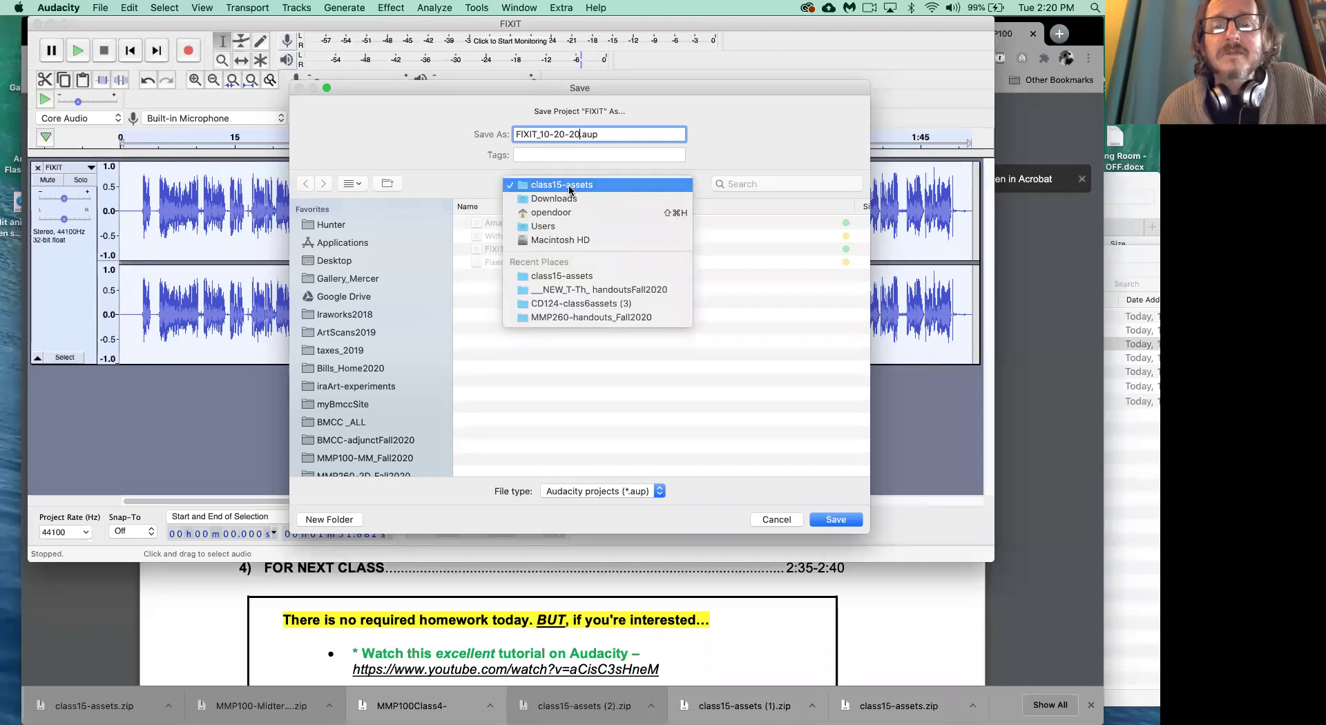
{"action": "left_click", "coordinate": [569, 185]}
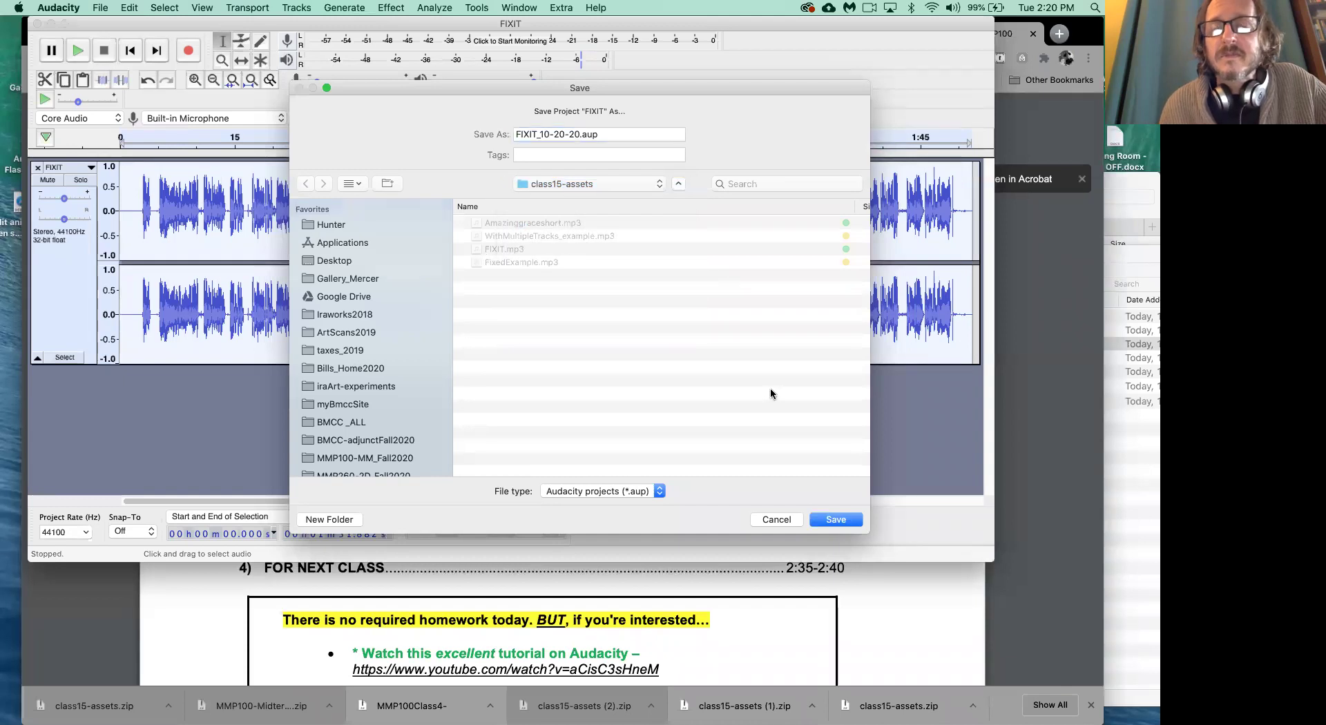
{"action": "left_click", "coordinate": [836, 520]}
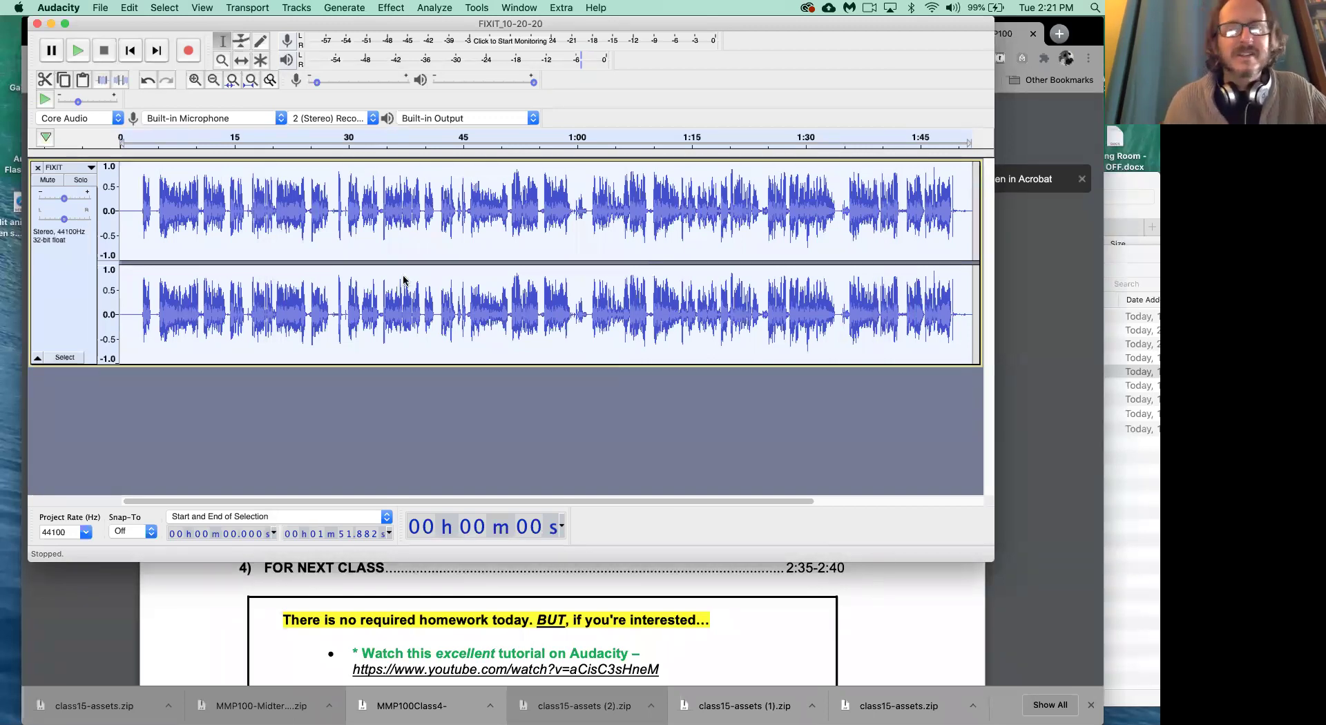
Step: Import Amazinggraceshort.mp3 from class15-assets as a second track and shrink the FIXIT track's height so both tracks fit in view
{"action": "key", "text": "super+Tab"}
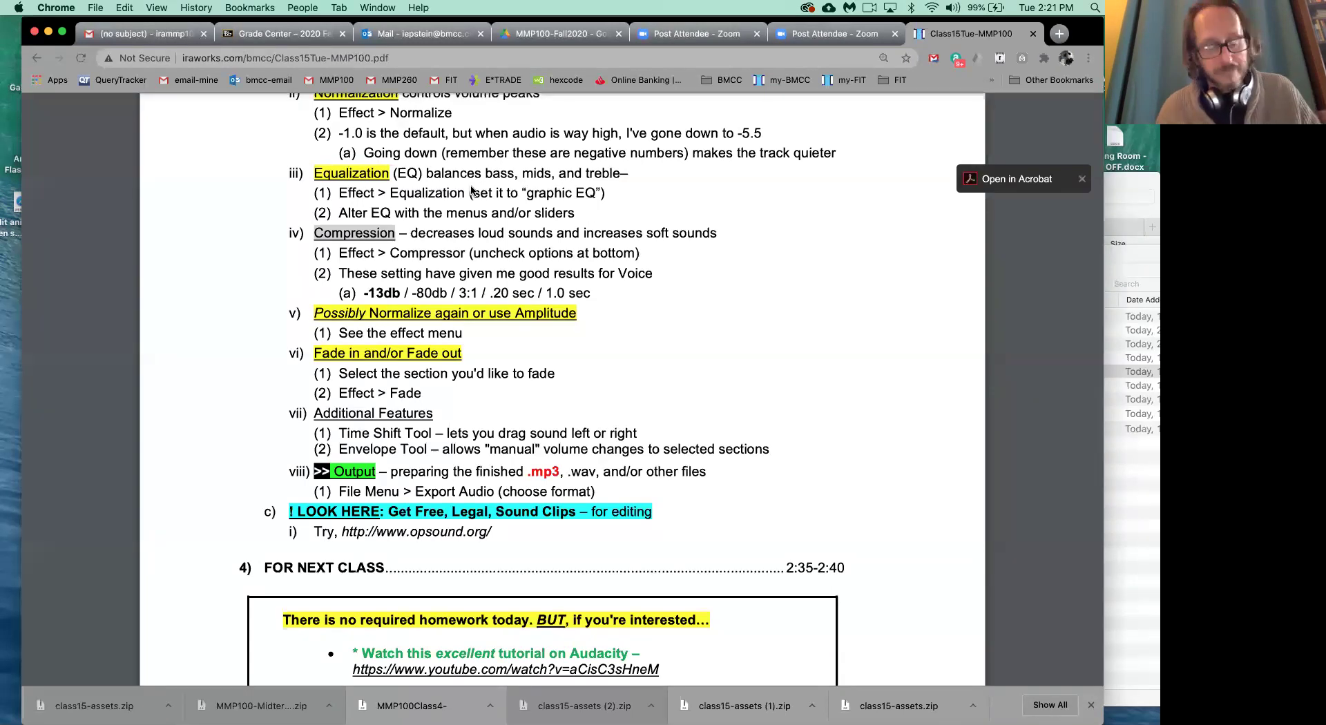
{"action": "key", "text": "super+Tab"}
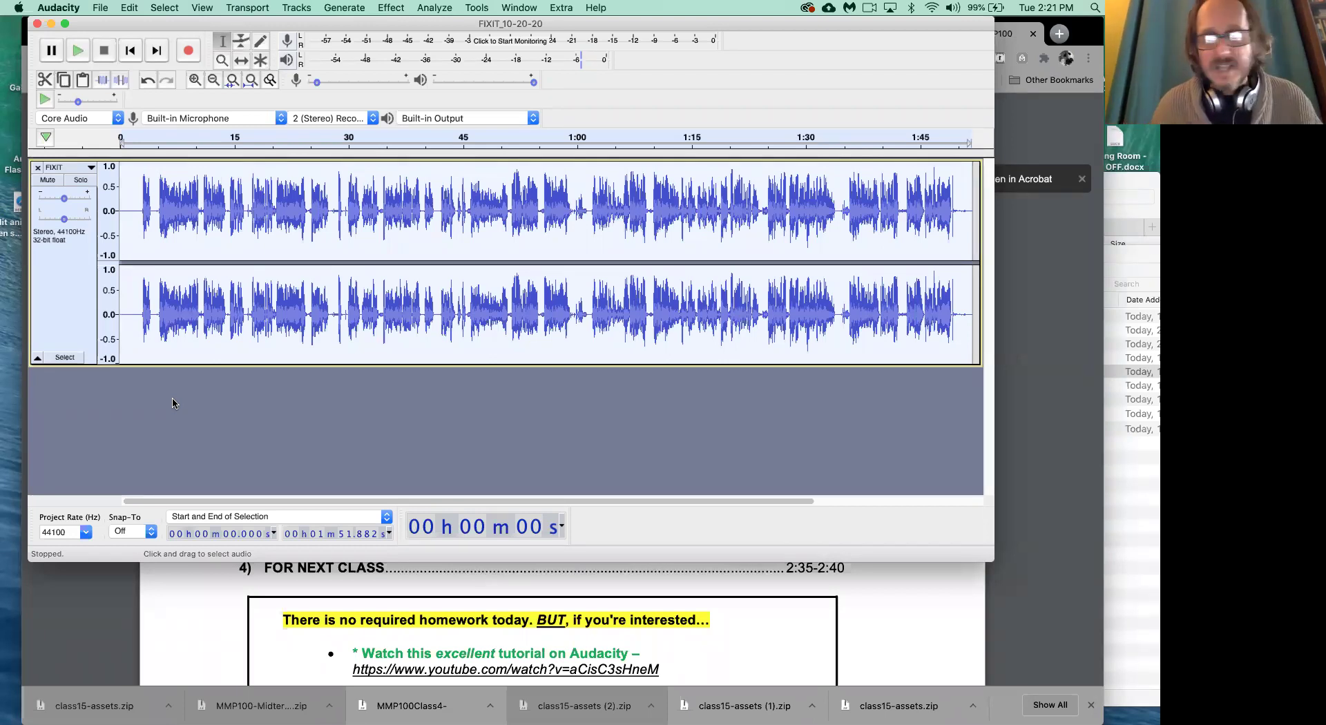
{"action": "left_click", "coordinate": [101, 7]}
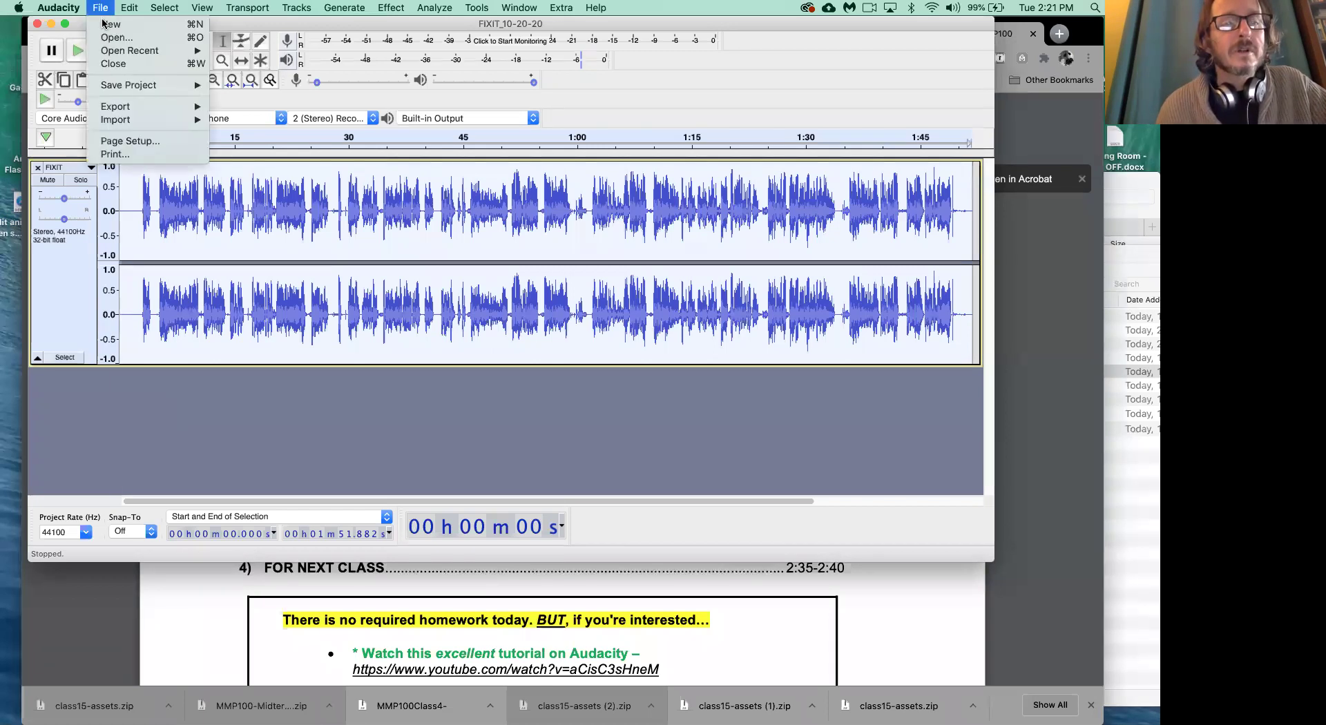
{"action": "mouse_move", "coordinate": [135, 125]}
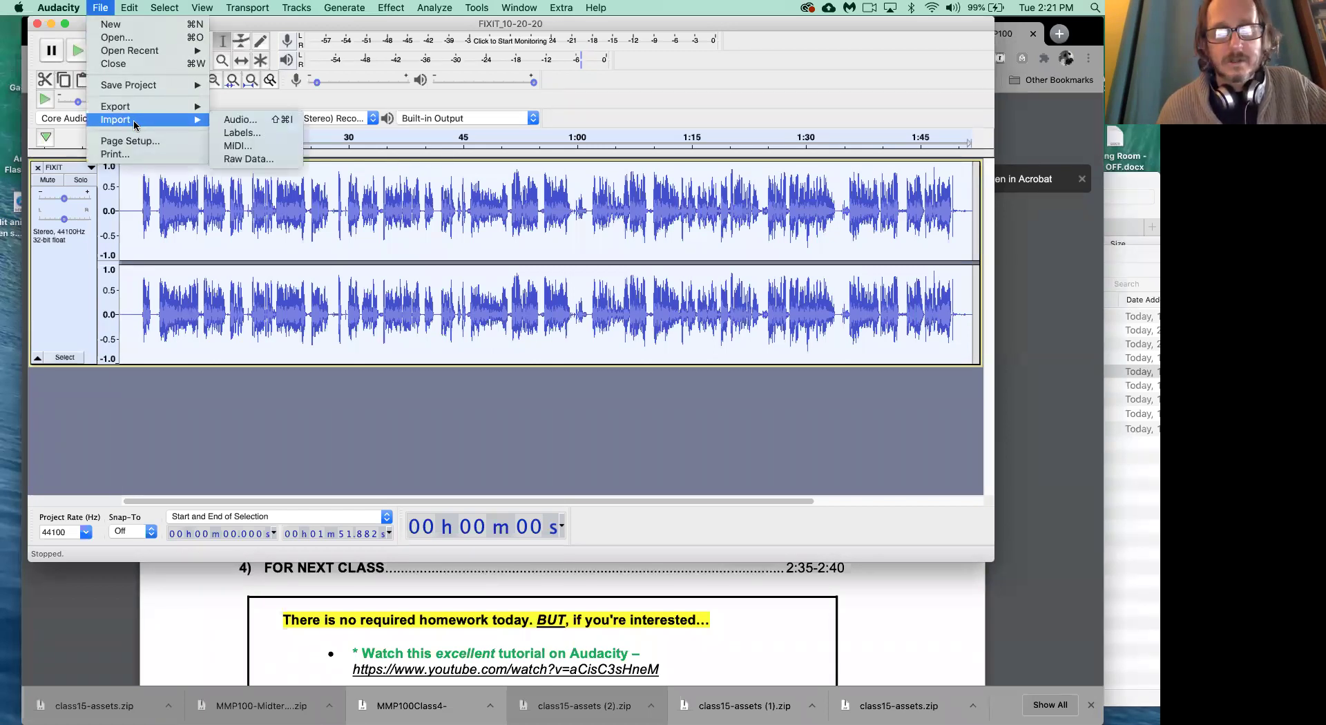
{"action": "left_click", "coordinate": [243, 121]}
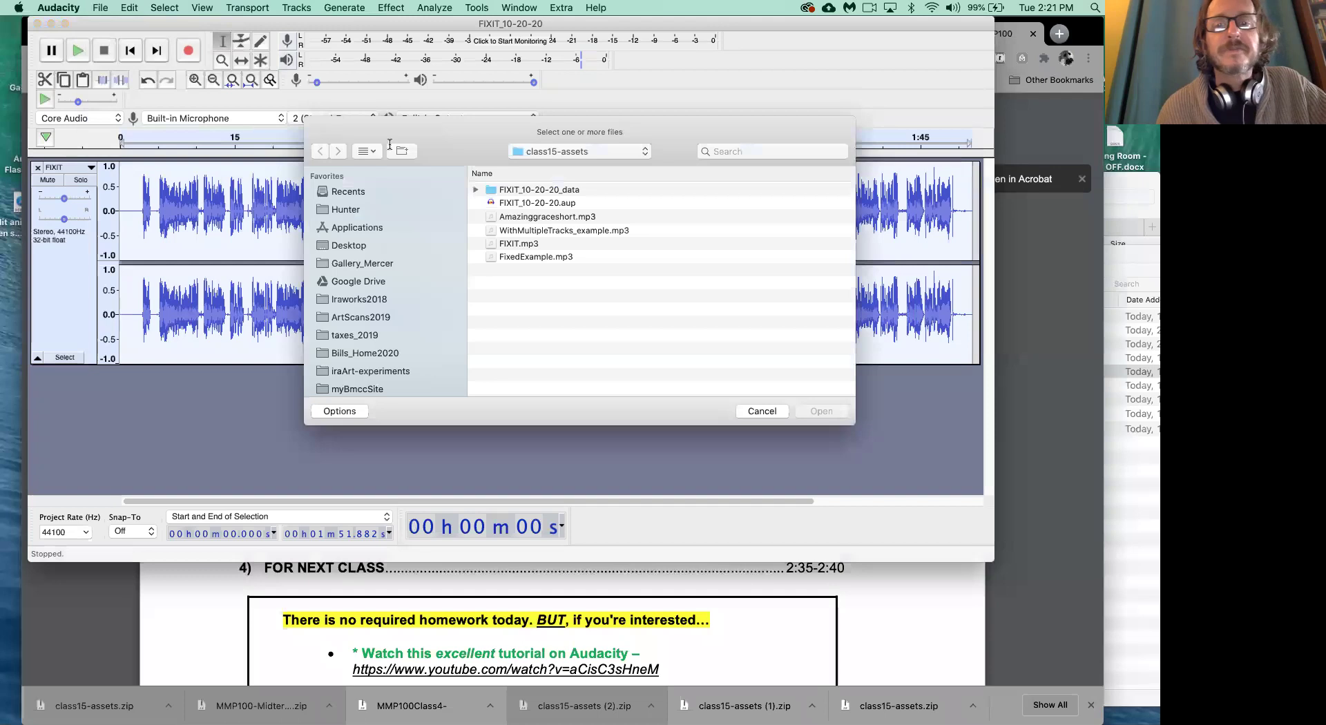
{"action": "left_click_drag", "start_coordinate": [474, 154], "coordinate": [426, 138]}
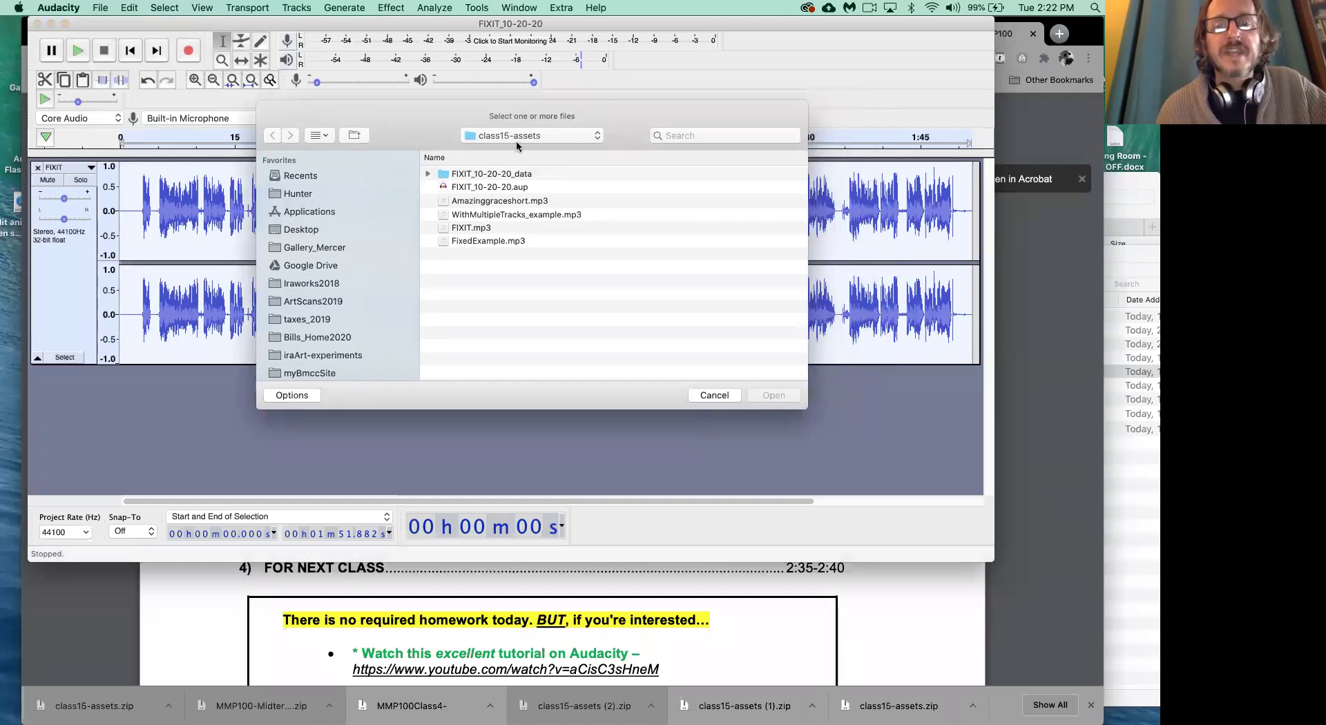
{"action": "left_click", "coordinate": [520, 202]}
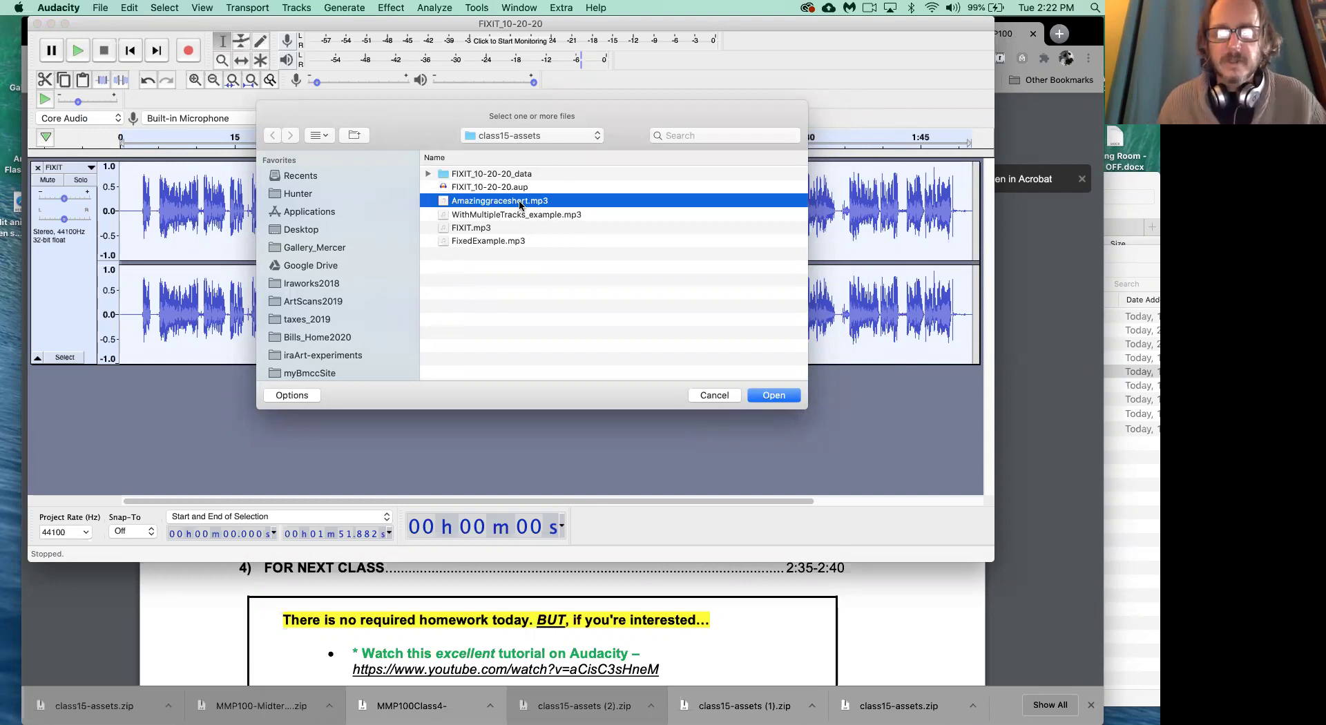
{"action": "left_click", "coordinate": [772, 395]}
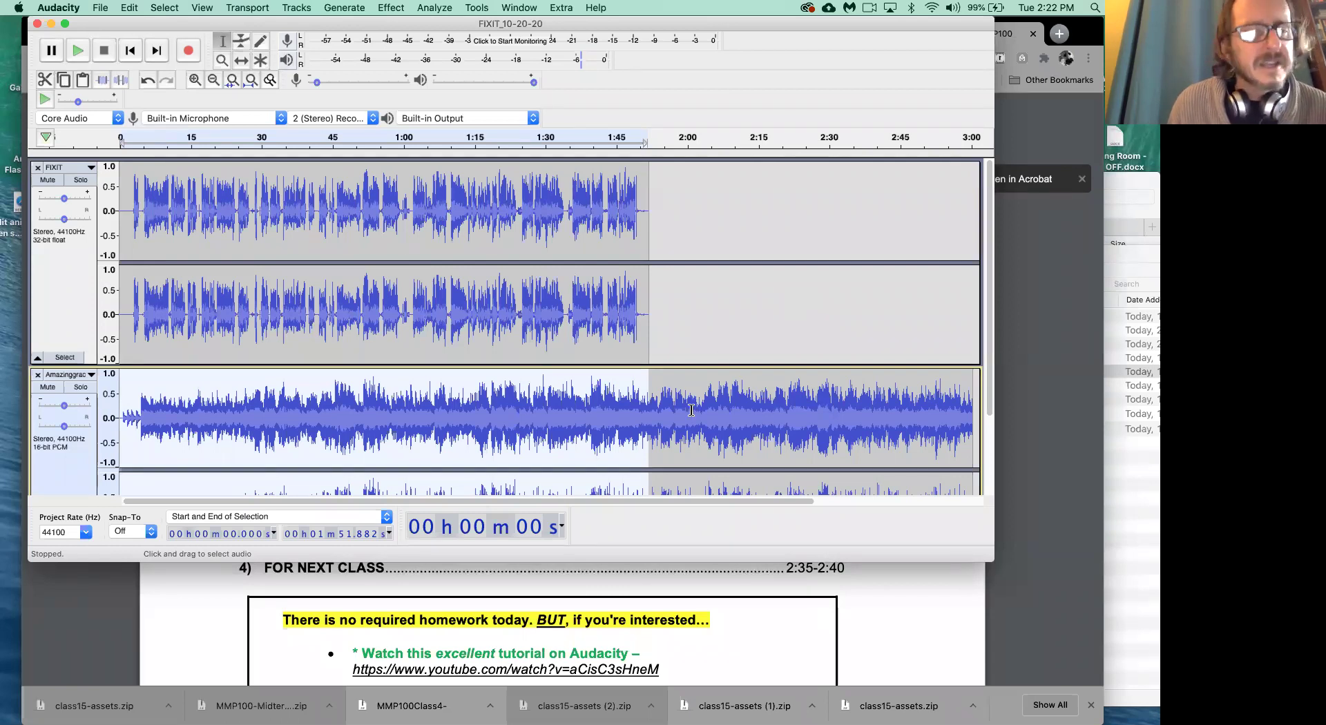
{"action": "left_click_drag", "start_coordinate": [497, 363], "coordinate": [487, 283]}
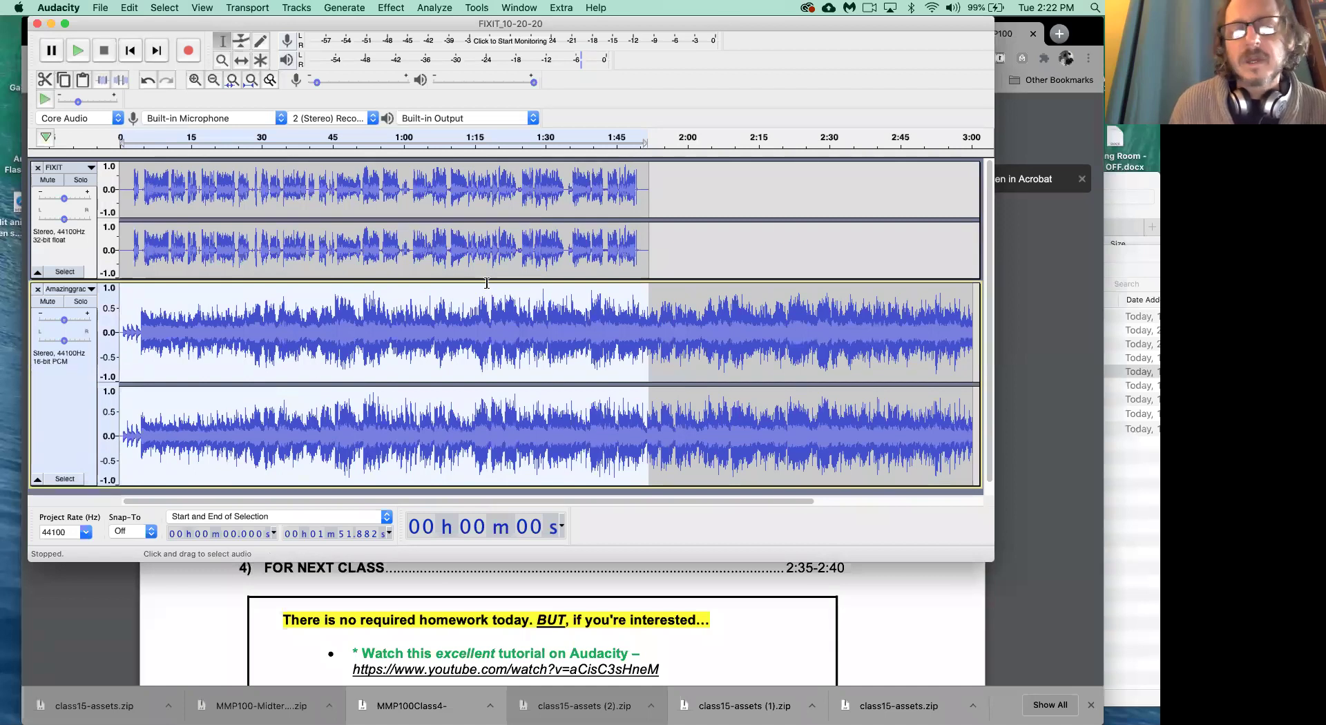
Step: Inspect both waveforms in close detail around 1:36, and return to the full-length view of the project
{"action": "left_click", "coordinate": [574, 371]}
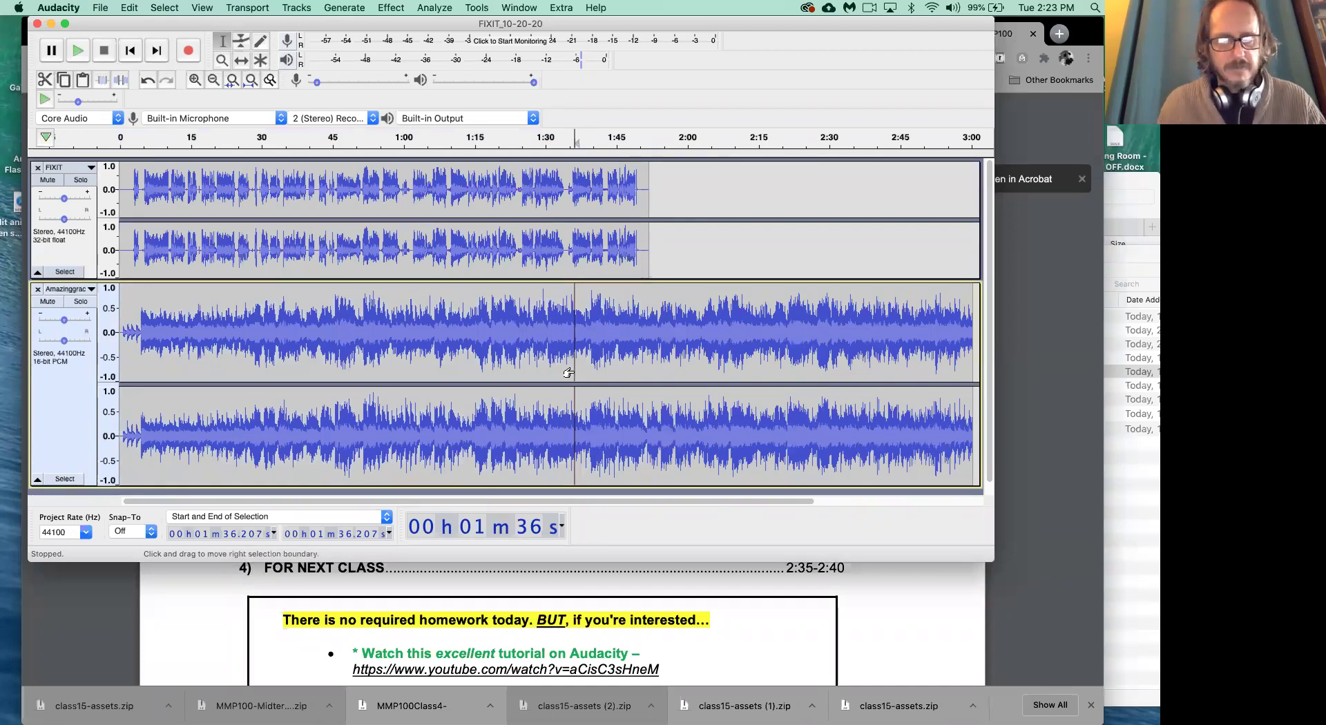
{"action": "key", "text": "super+1"}
{"action": "key", "text": "super+1"}
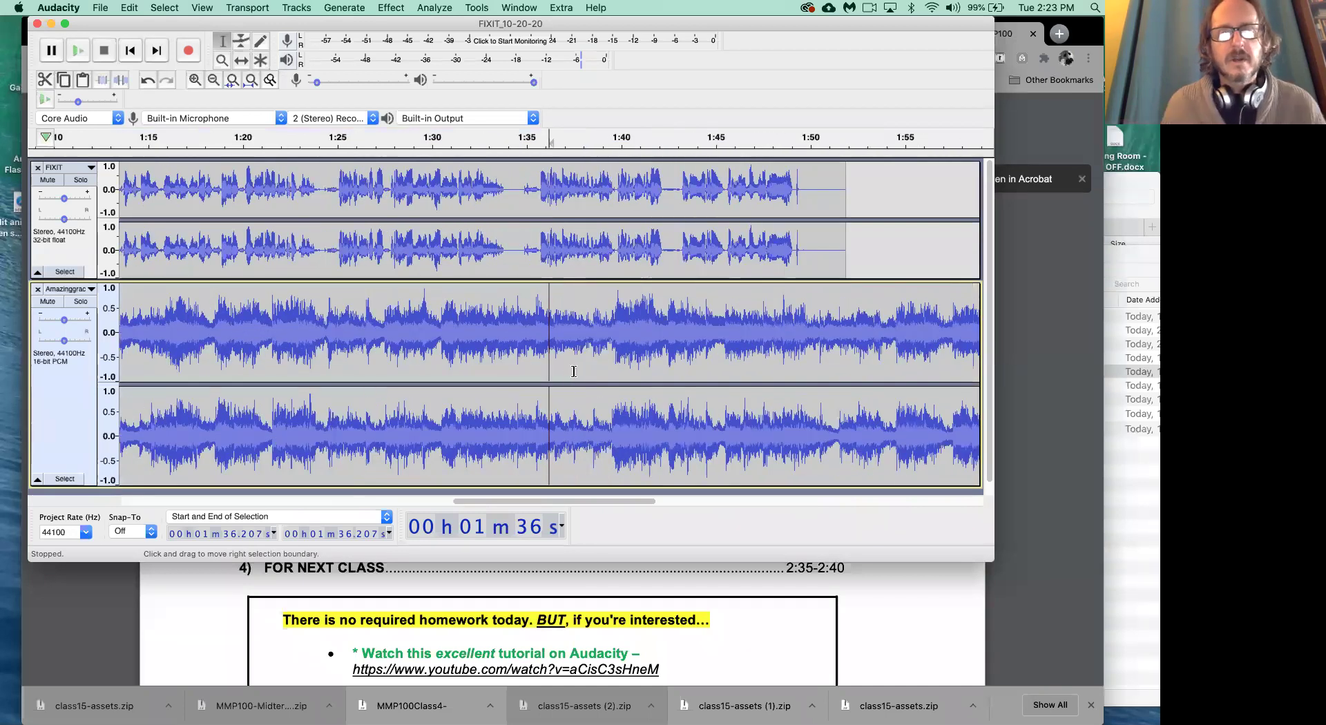
{"action": "key", "text": "super+1"}
{"action": "key", "text": "super+1"}
{"action": "key", "text": "super+1"}
{"action": "key", "text": "super+1"}
{"action": "key", "text": "super+1"}
{"action": "key", "text": "super+1"}
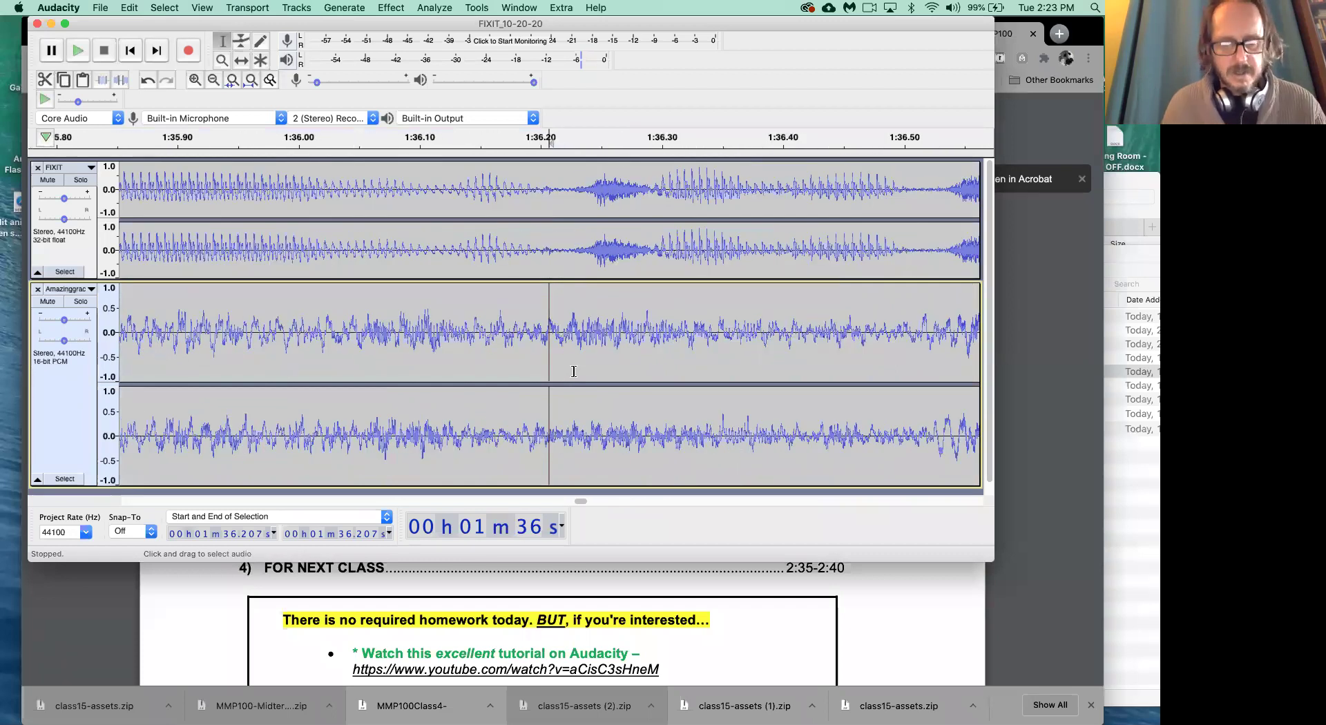
{"action": "key", "text": "super+f"}
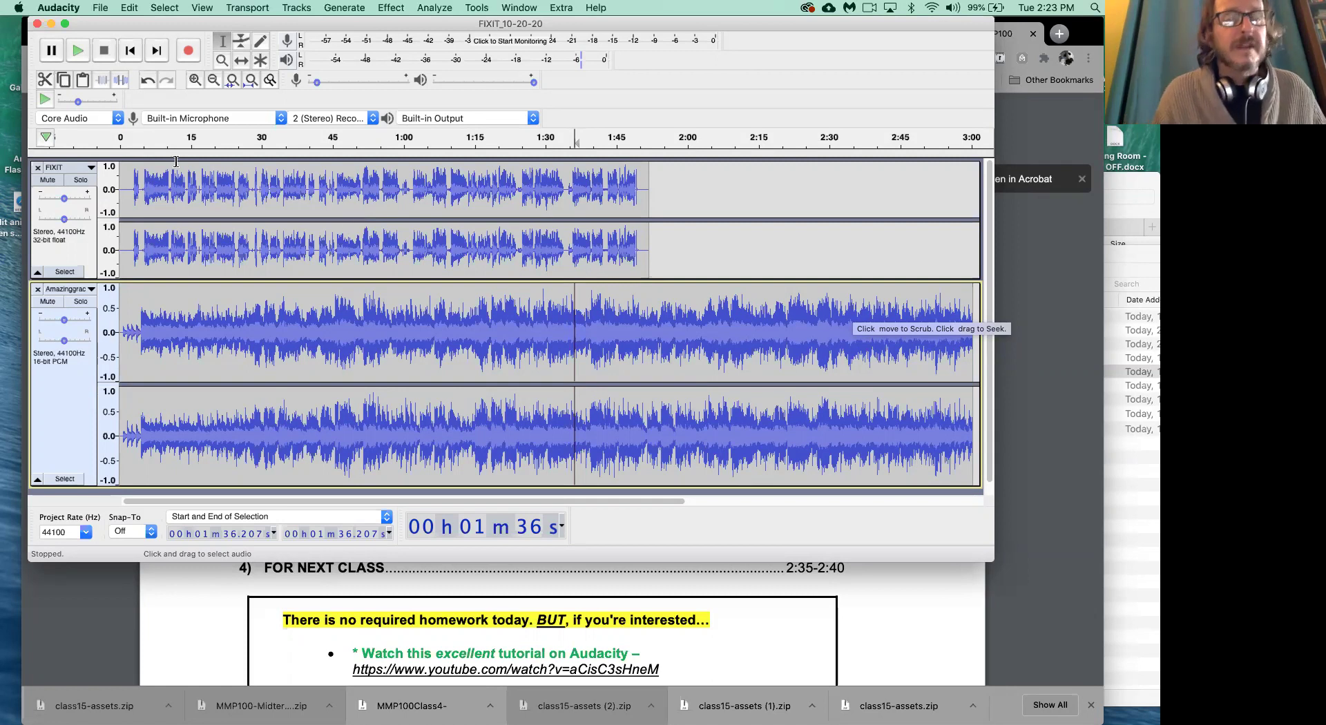
Step: Play the voice and music tracks together from the start twice, stopping after several seconds each time
{"action": "left_click", "coordinate": [185, 186]}
{"action": "key", "text": "Home"}
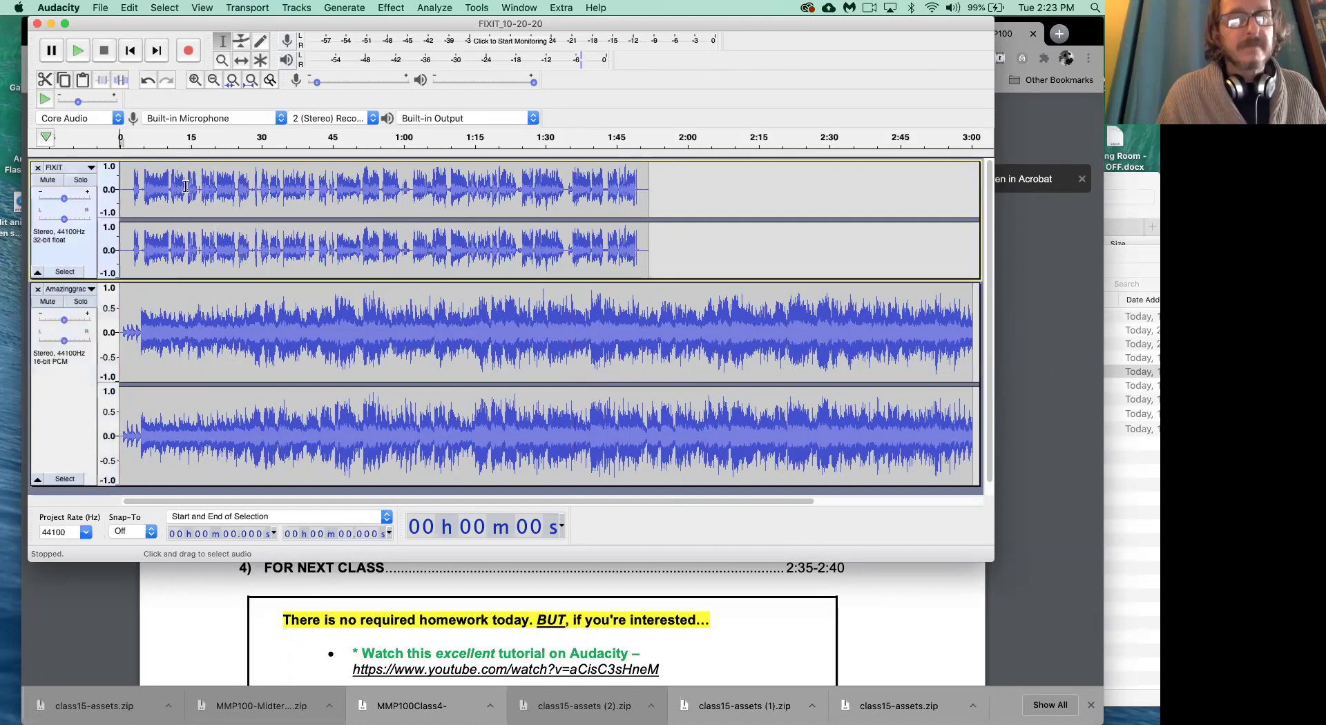
{"action": "key", "text": "space"}
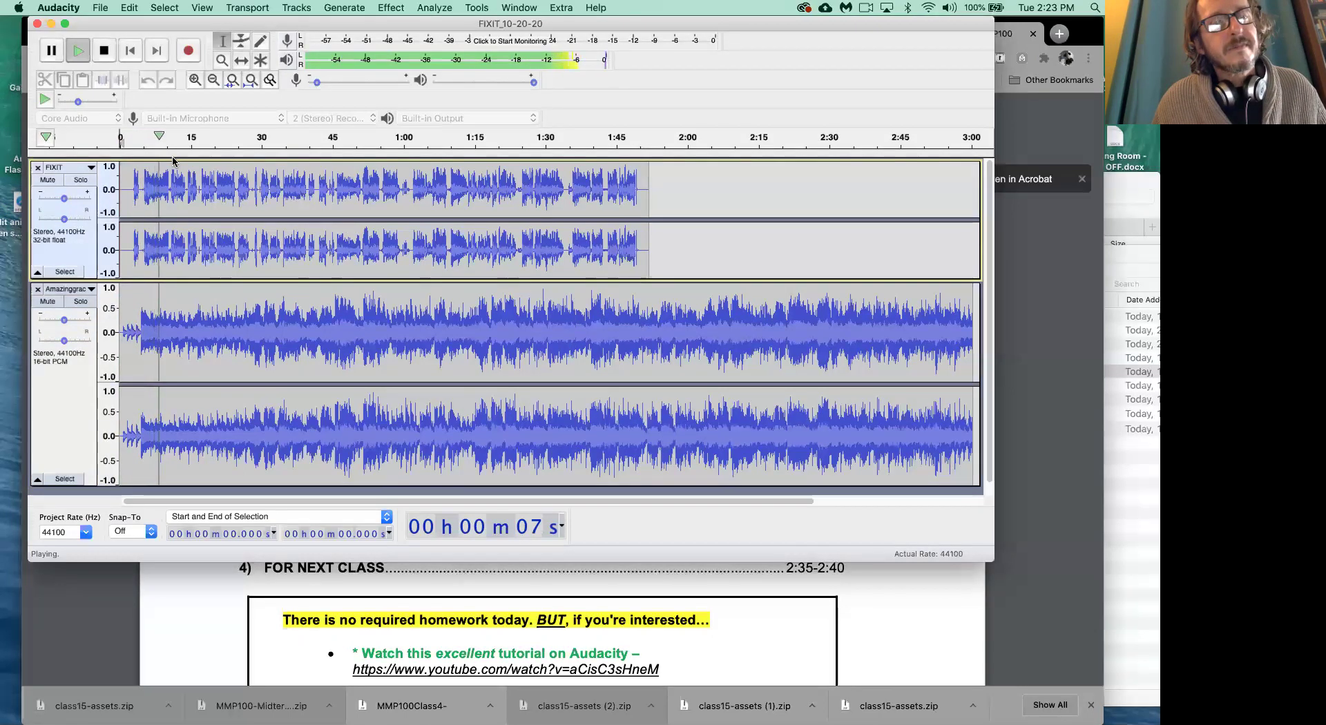
{"action": "left_click", "coordinate": [104, 51]}
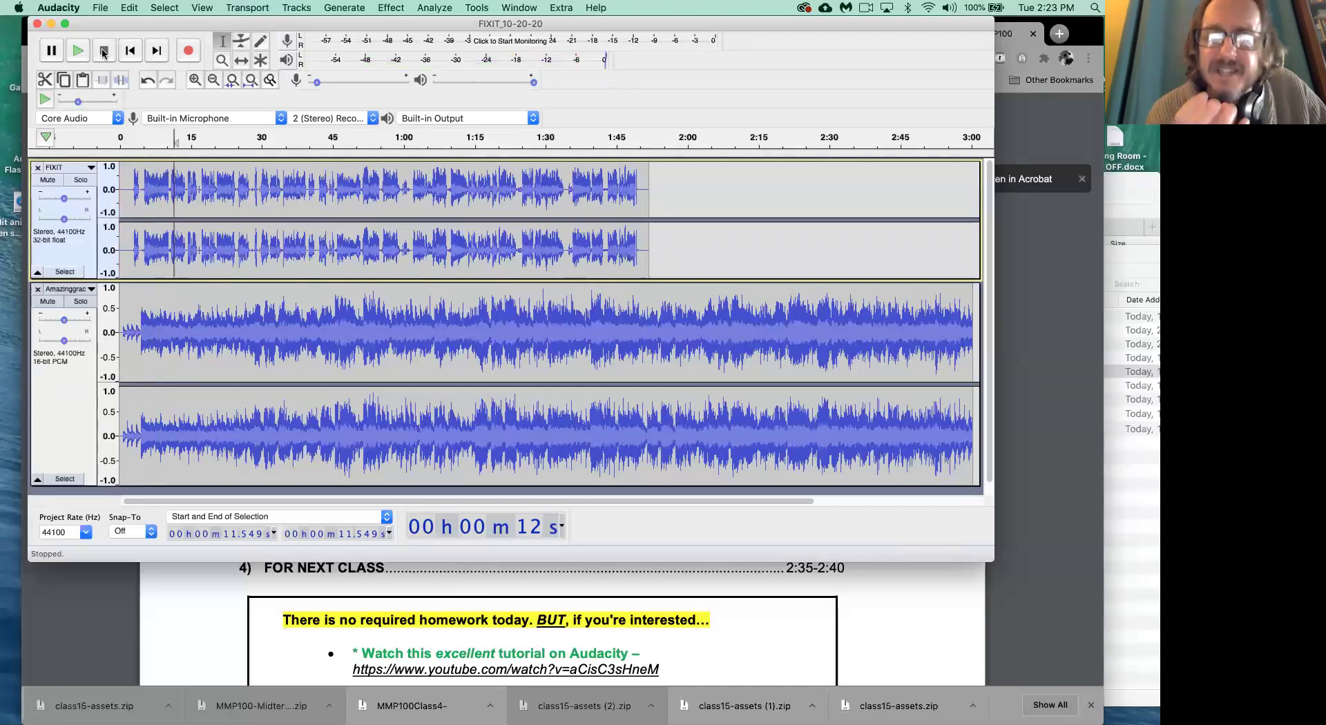
{"action": "key", "text": "Home"}
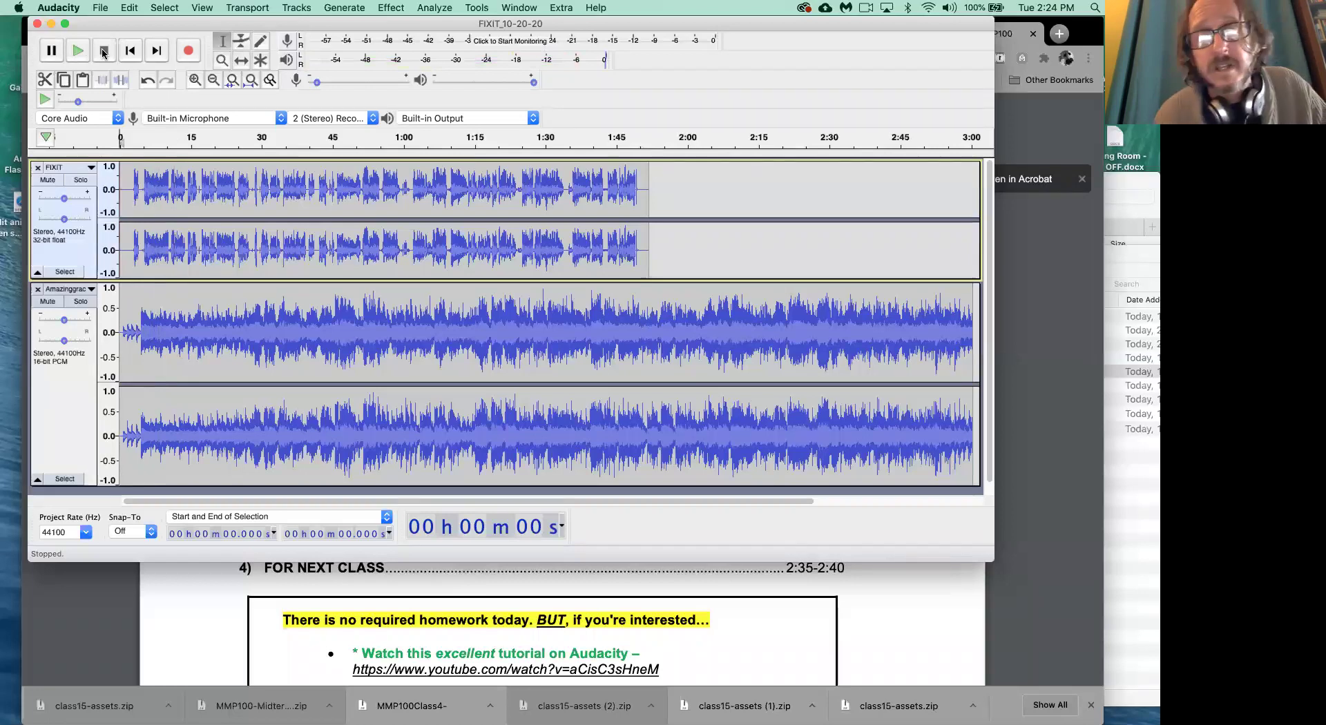
{"action": "key", "text": "space"}
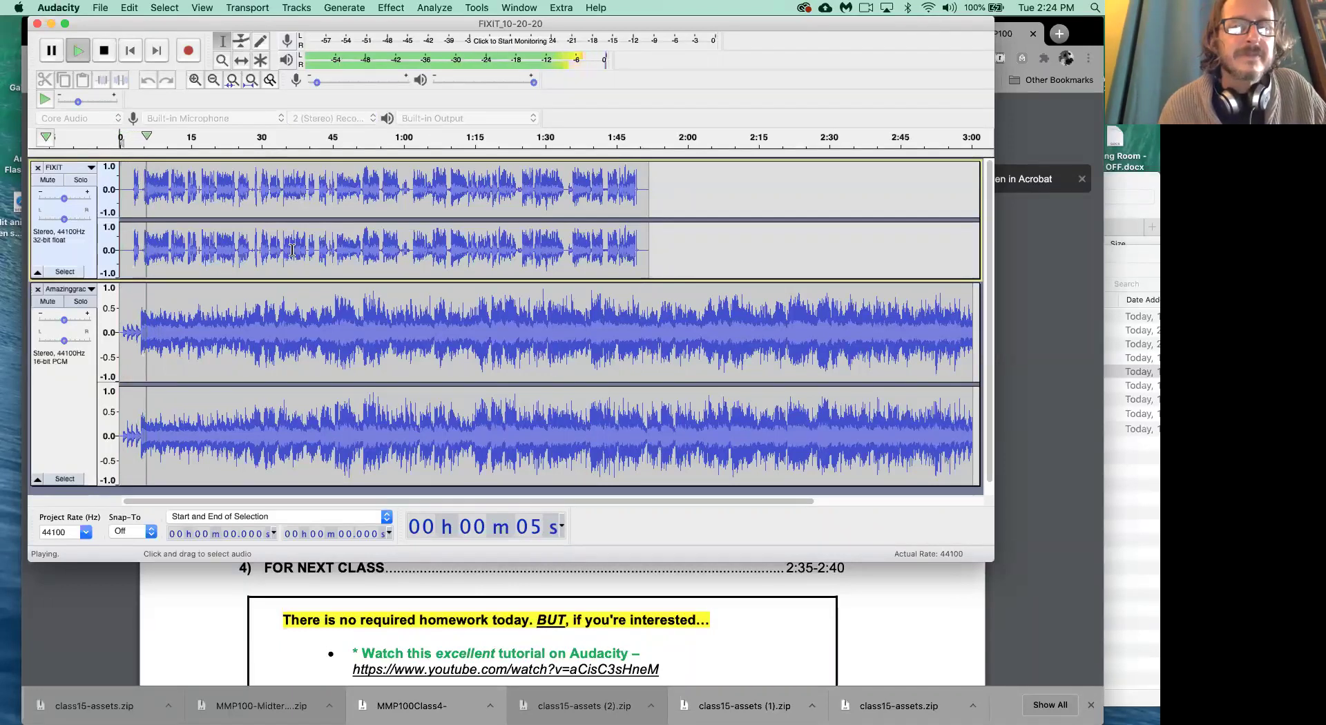
{"action": "key", "text": "space"}
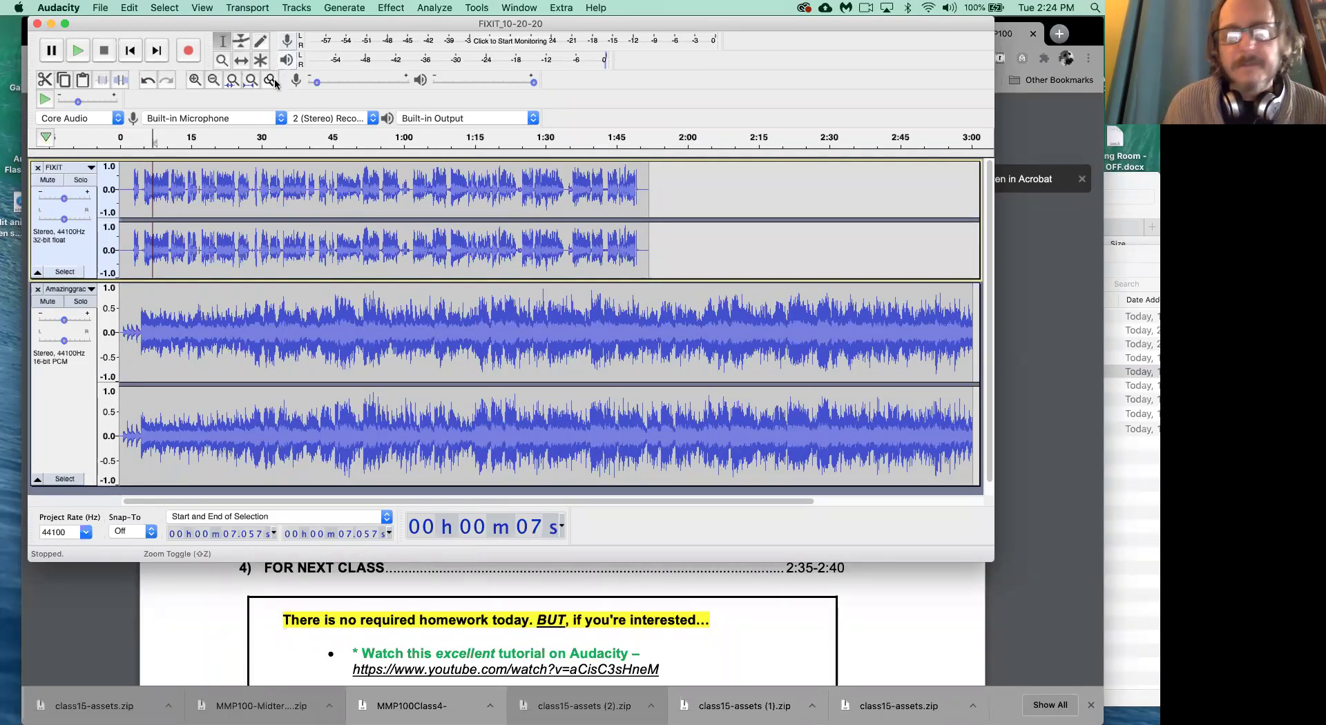
{"action": "left_click", "coordinate": [242, 43]}
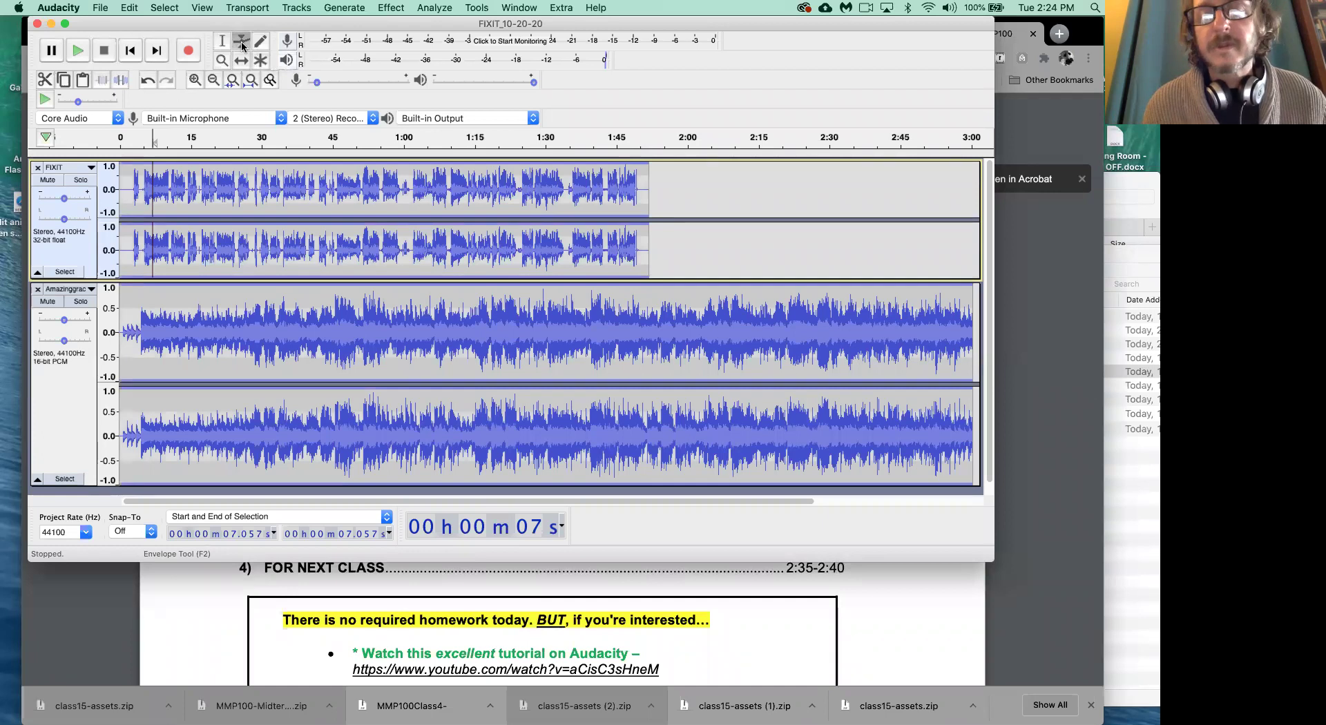
{"action": "left_click_drag", "start_coordinate": [253, 26], "coordinate": [227, 244]}
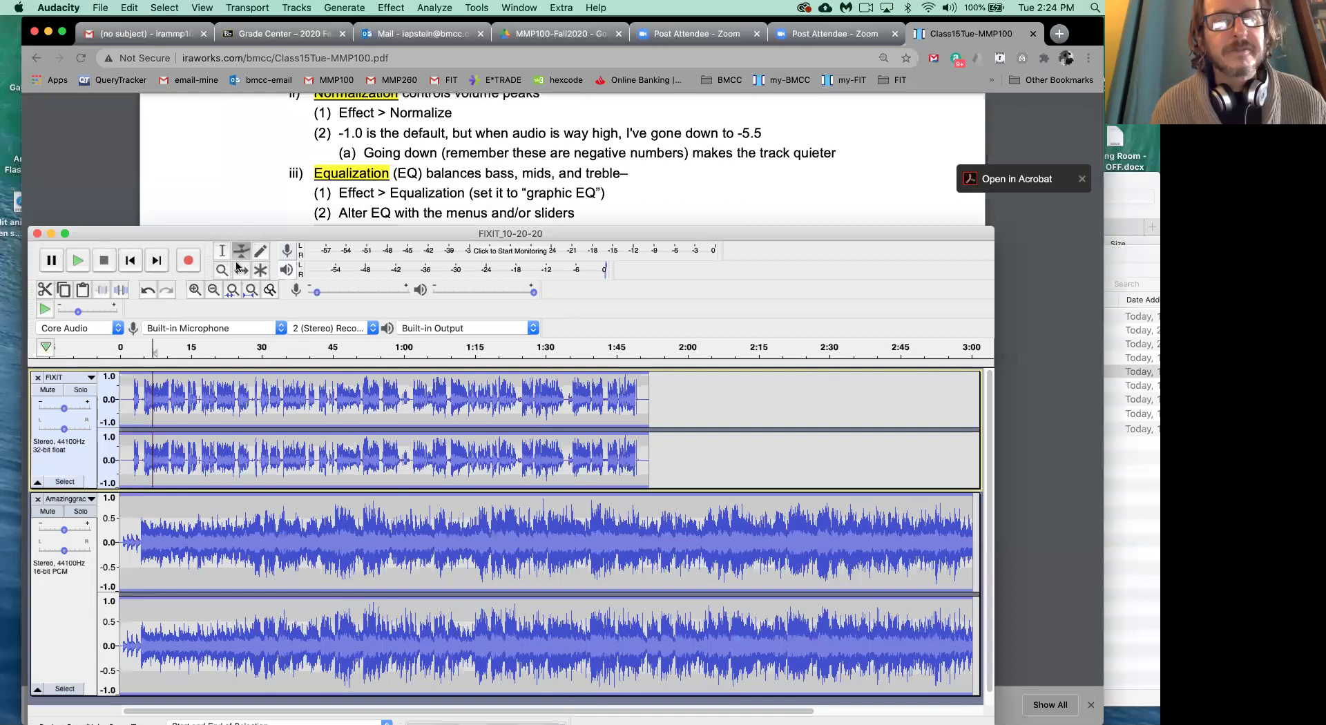
{"action": "left_click_drag", "start_coordinate": [262, 237], "coordinate": [262, 67]}
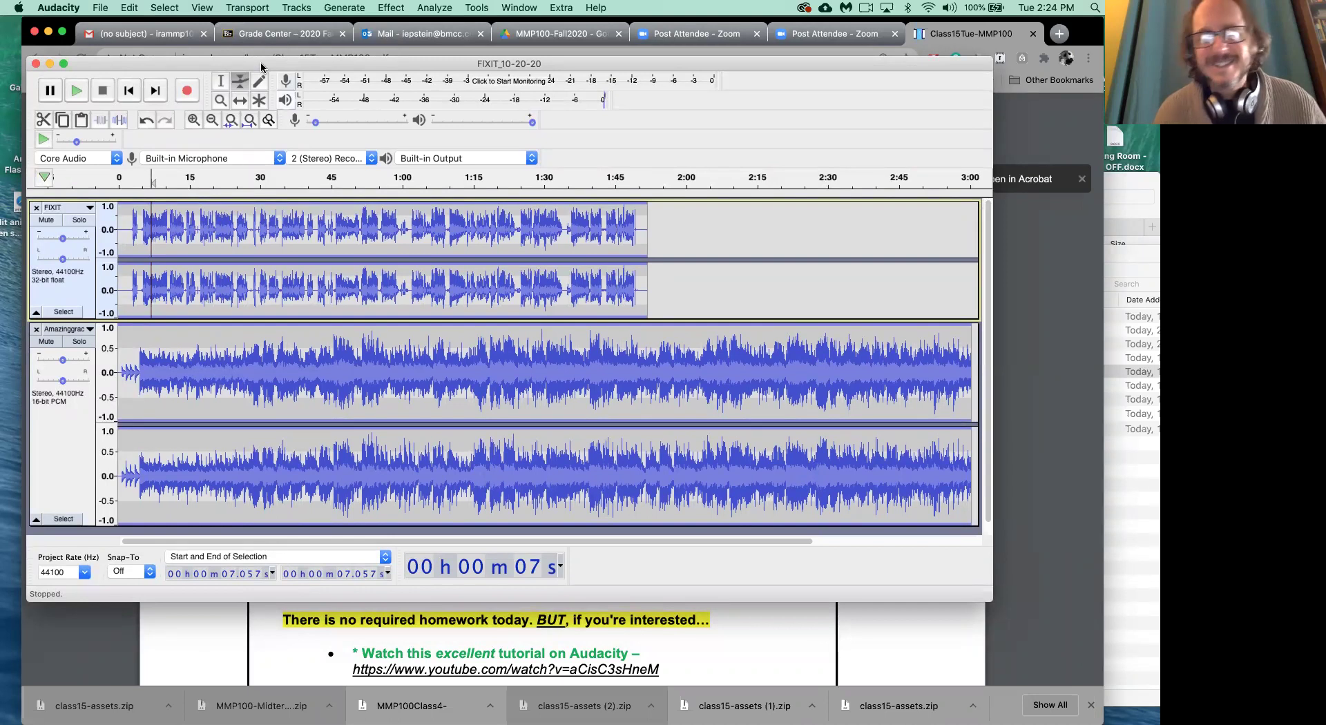
{"action": "left_click", "coordinate": [221, 82]}
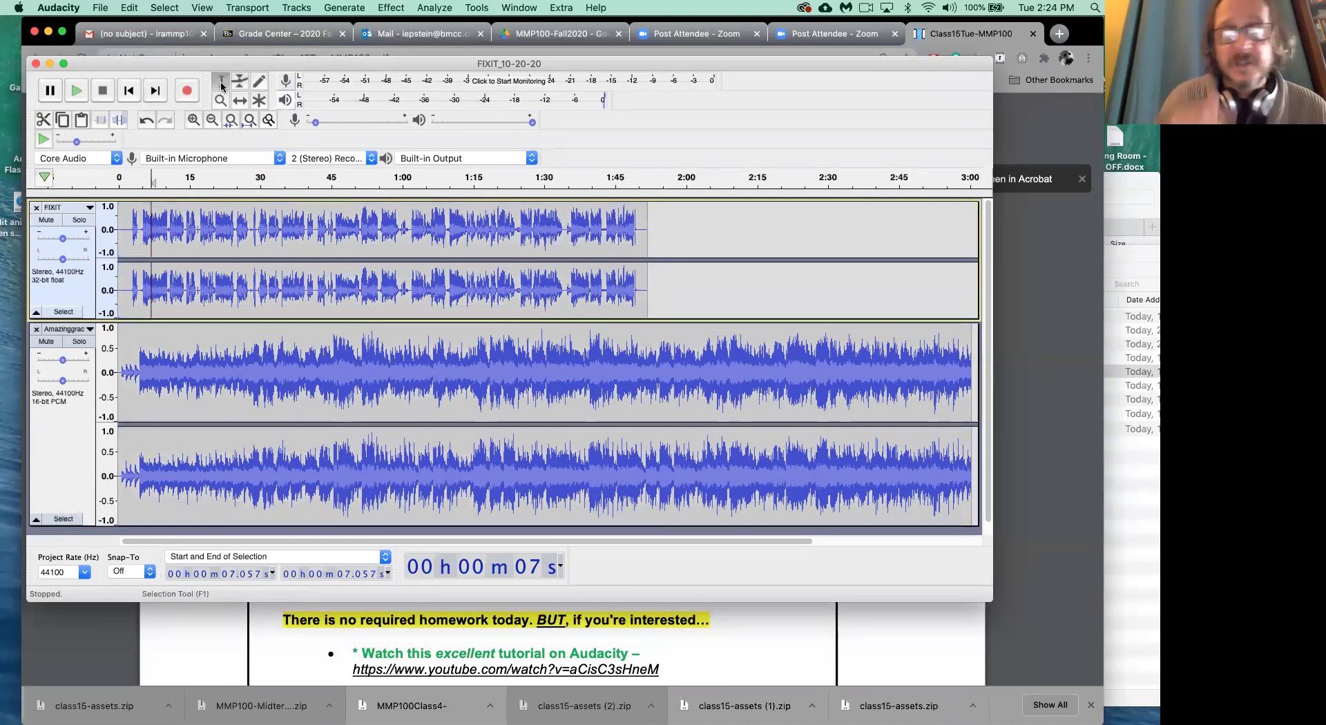
Step: Add envelope points at the start and about 5 s of the Amazinggrace track, lowering the music to about 0.2 amplitude from 5 s onward
{"action": "left_click", "coordinate": [129, 337]}
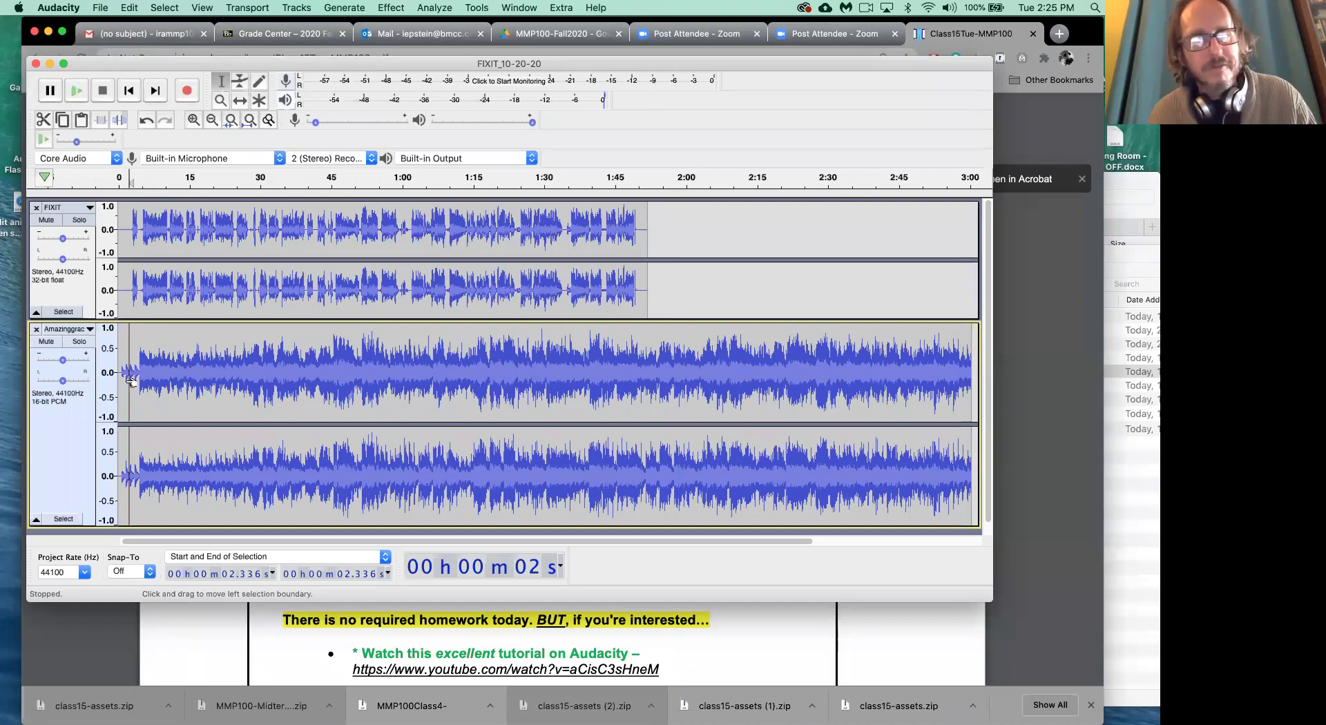
{"action": "key", "text": "super+1"}
{"action": "key", "text": "super+1"}
{"action": "key", "text": "super+1"}
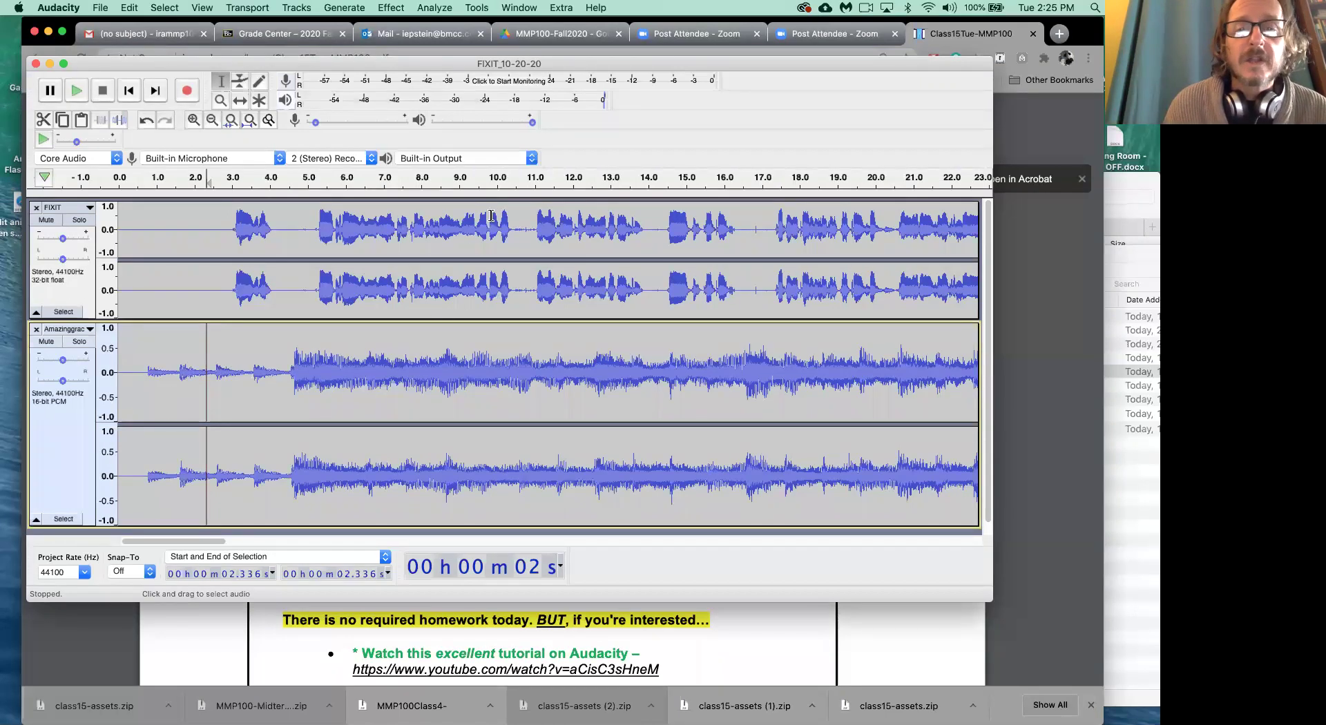
{"action": "left_click", "coordinate": [239, 82]}
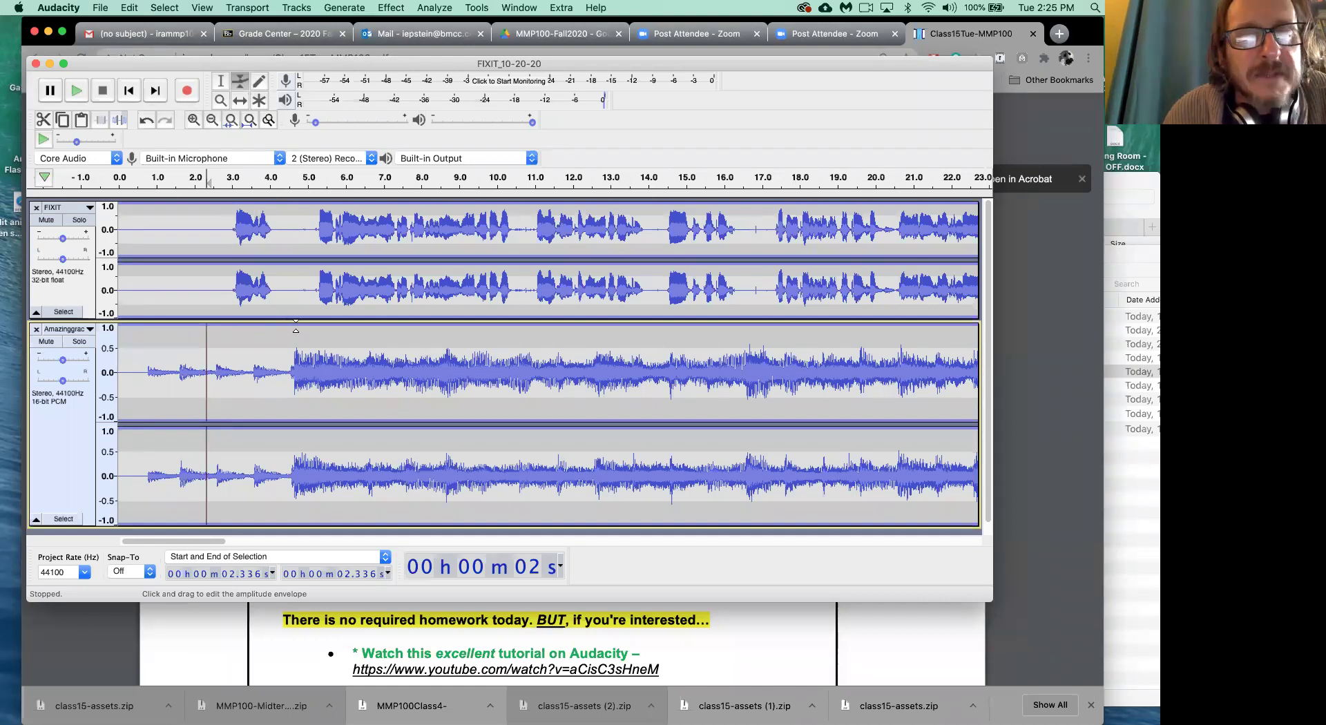
{"action": "left_click", "coordinate": [295, 325]}
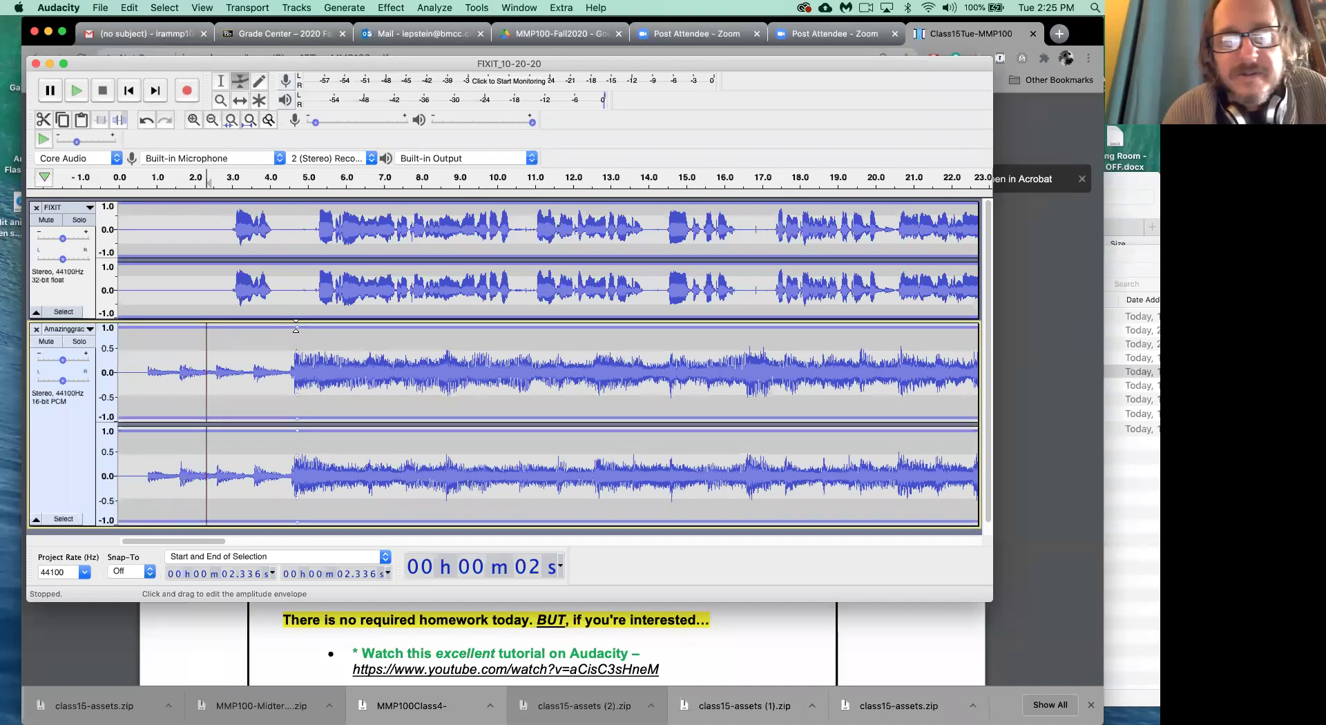
{"action": "mouse_move", "coordinate": [296, 326]}
{"action": "left_mouse_down"}
{"action": "mouse_move", "coordinate": [297, 339]}
{"action": "mouse_move", "coordinate": [297, 317]}
{"action": "left_mouse_up"}
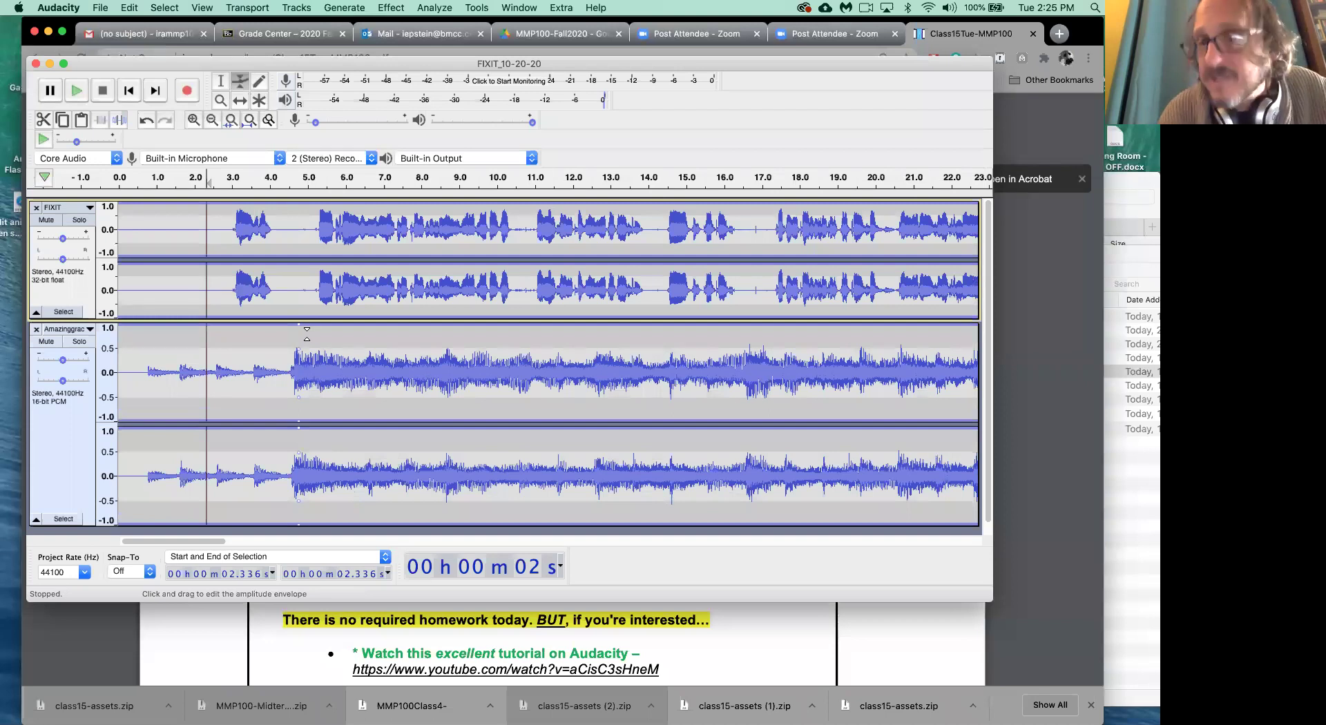
{"action": "left_click_drag", "start_coordinate": [122, 326], "coordinate": [124, 320]}
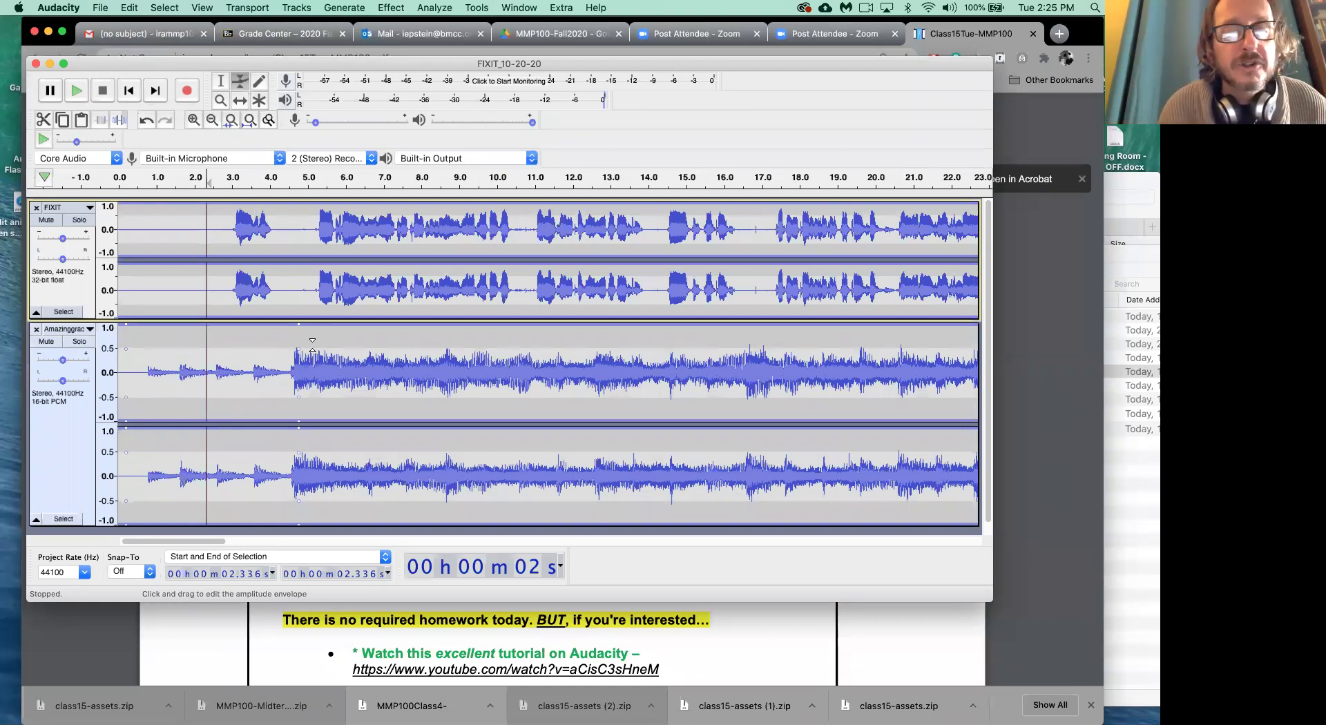
{"action": "left_click_drag", "start_coordinate": [297, 326], "coordinate": [303, 362]}
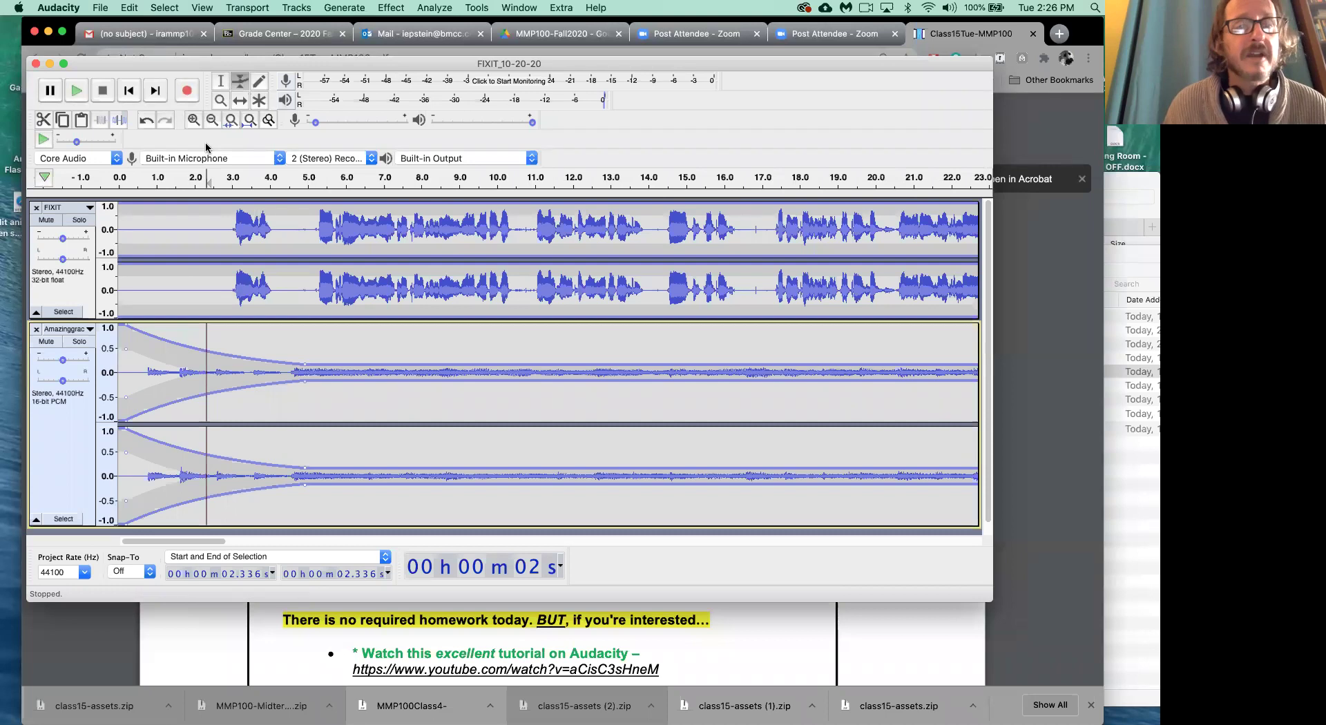
Step: Play both tracks from the start for about 14 seconds, and undo the envelope edits on the music track
{"action": "key", "text": "Home"}
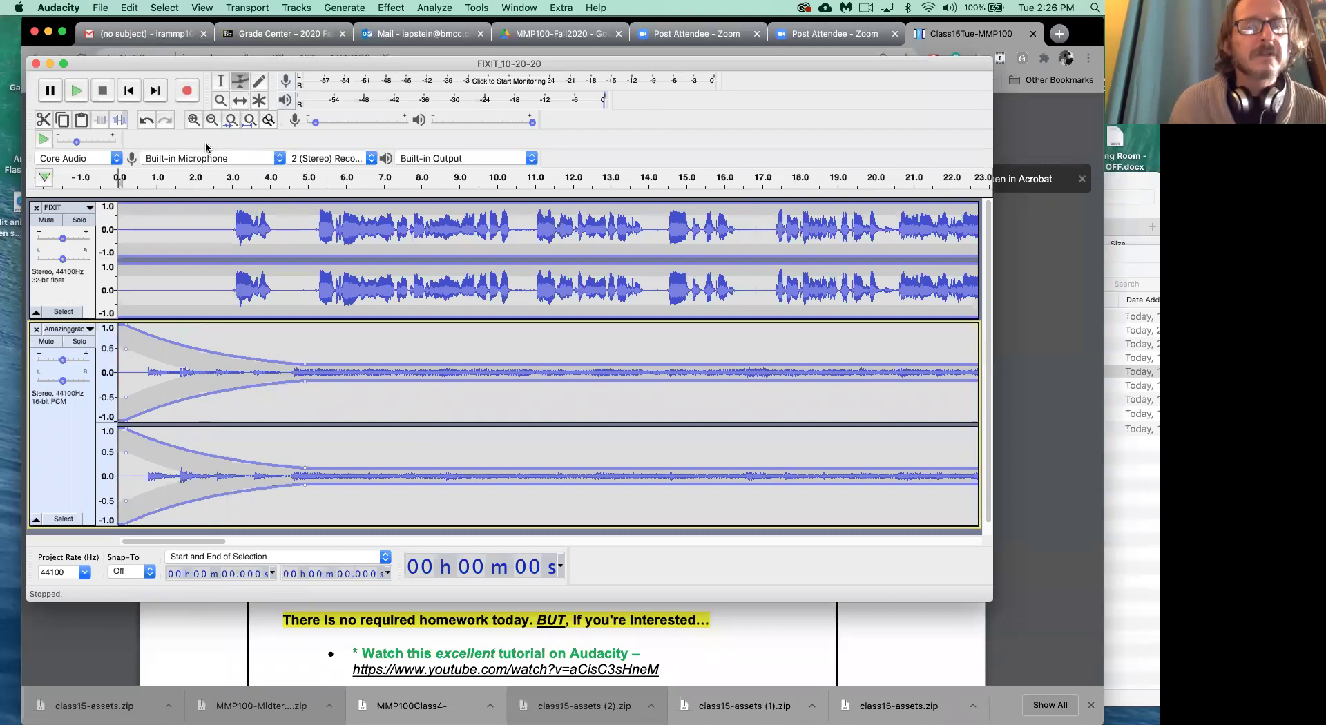
{"action": "key", "text": "space"}
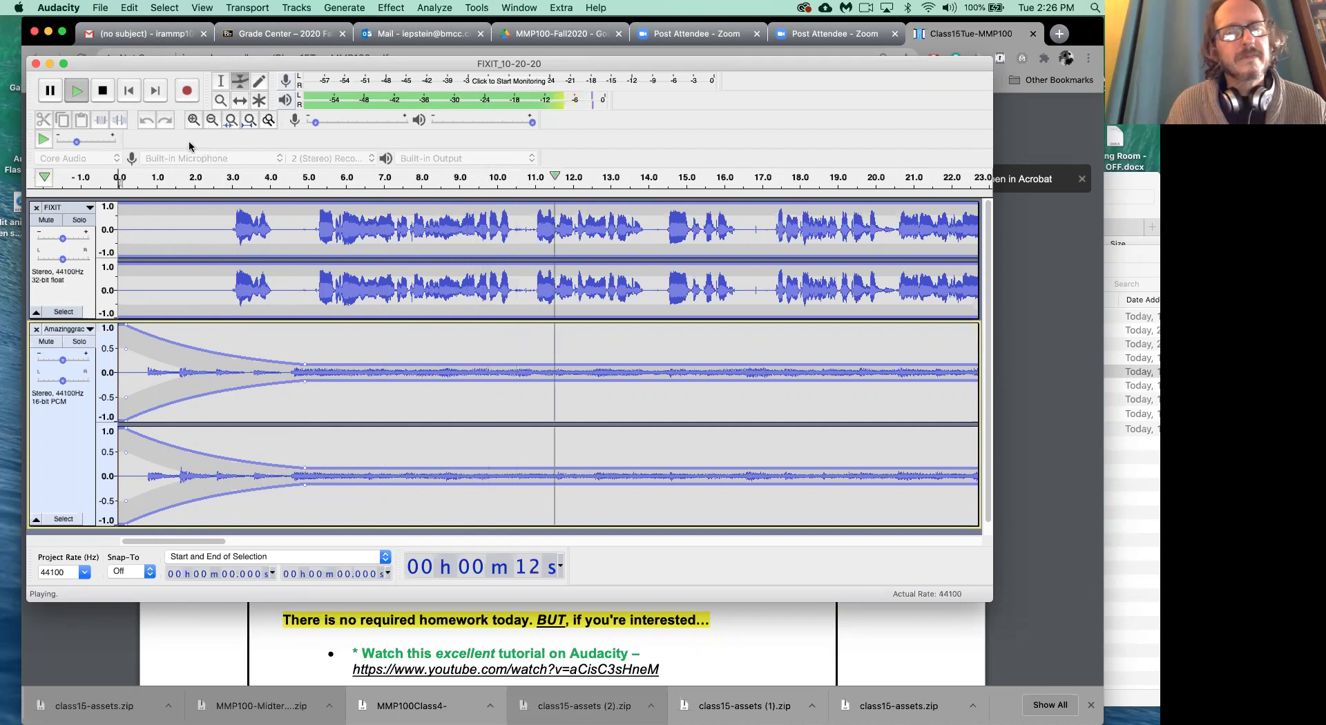
{"action": "key", "text": "space"}
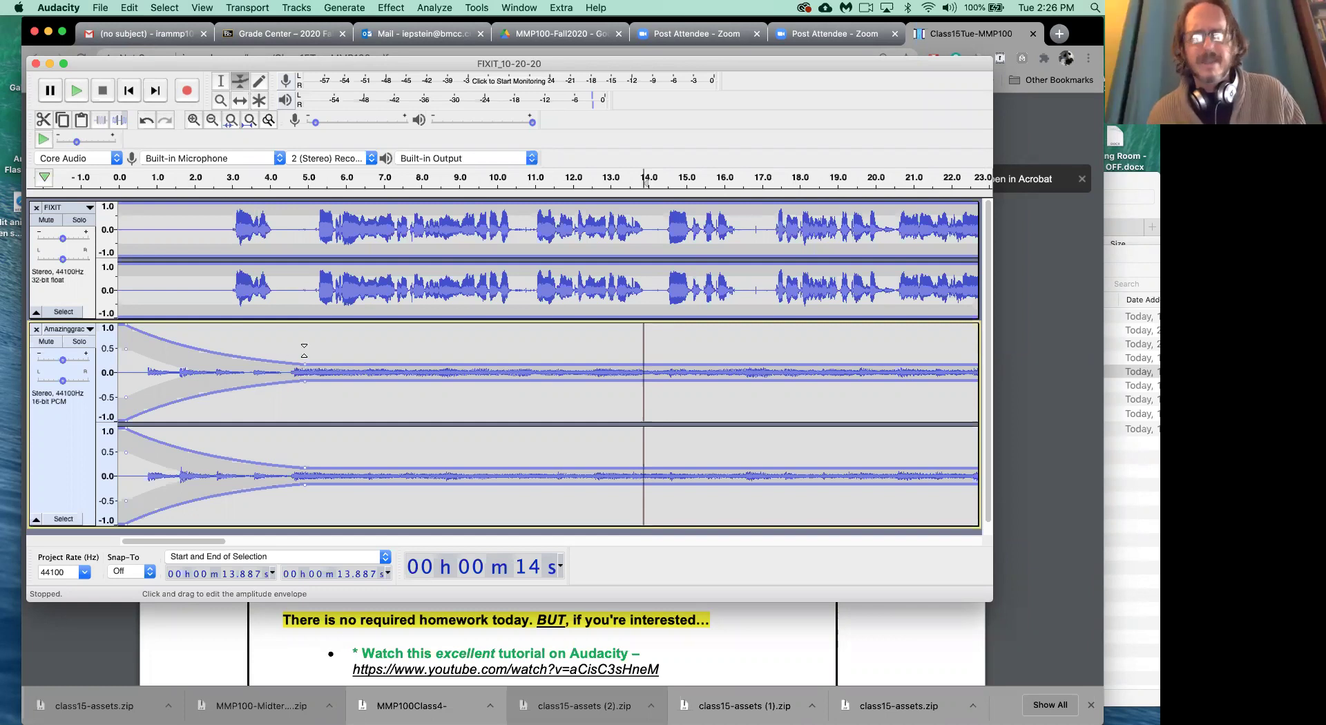
{"action": "key", "text": "super+z"}
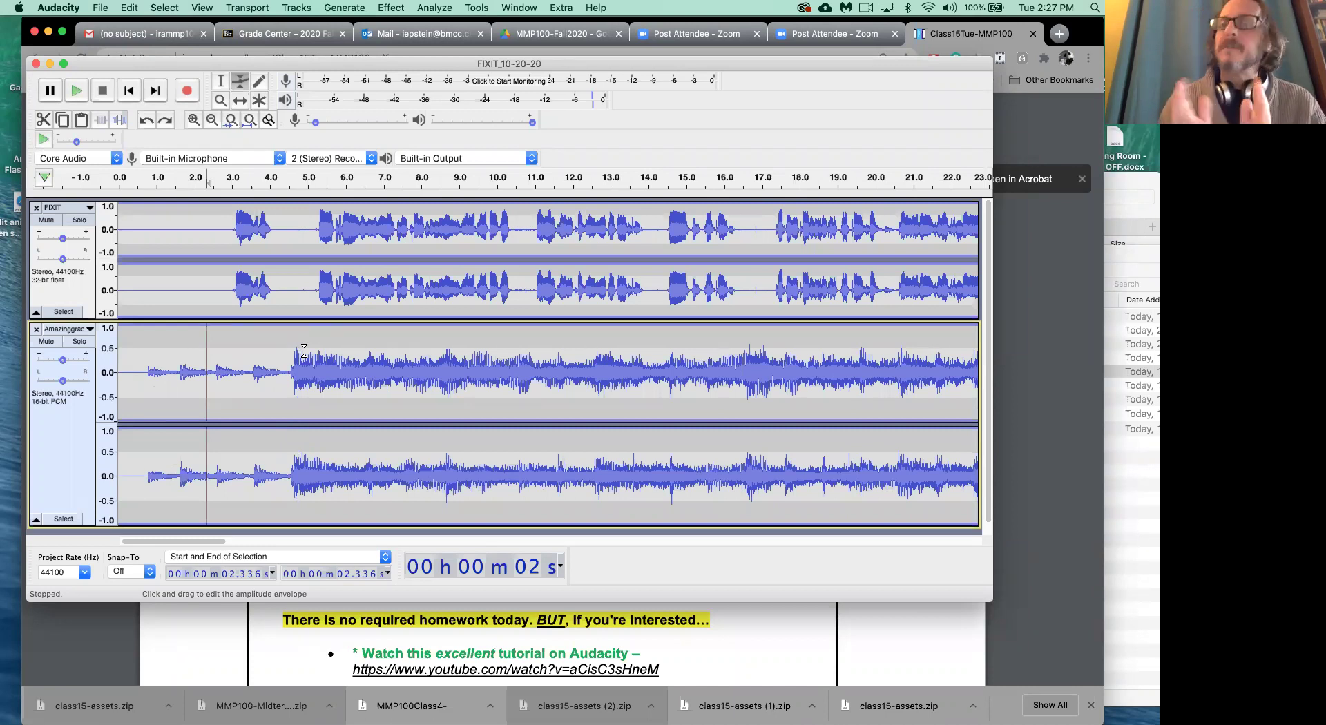
Step: With the Envelope tool, fade the Amazinggrace track from full volume at its start to about 0.1 amplitude at about 5 s
{"action": "left_click", "coordinate": [222, 83]}
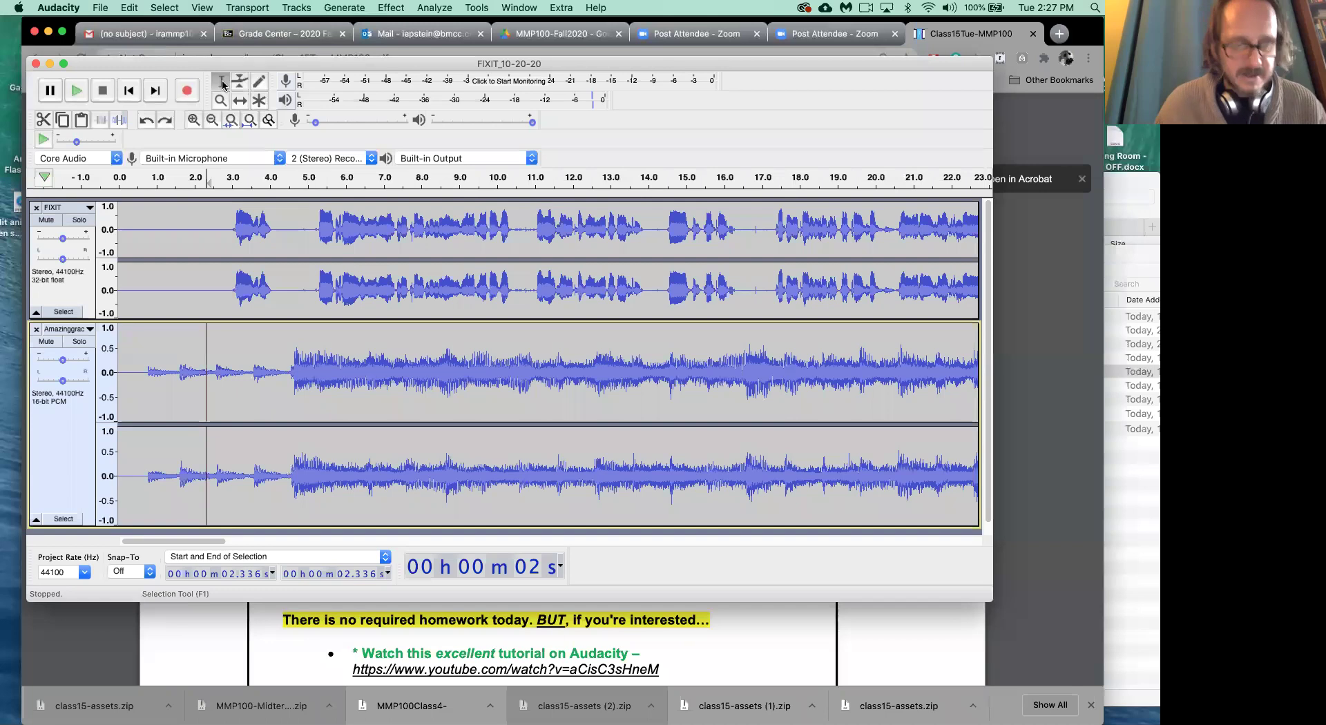
{"action": "key", "text": "F2"}
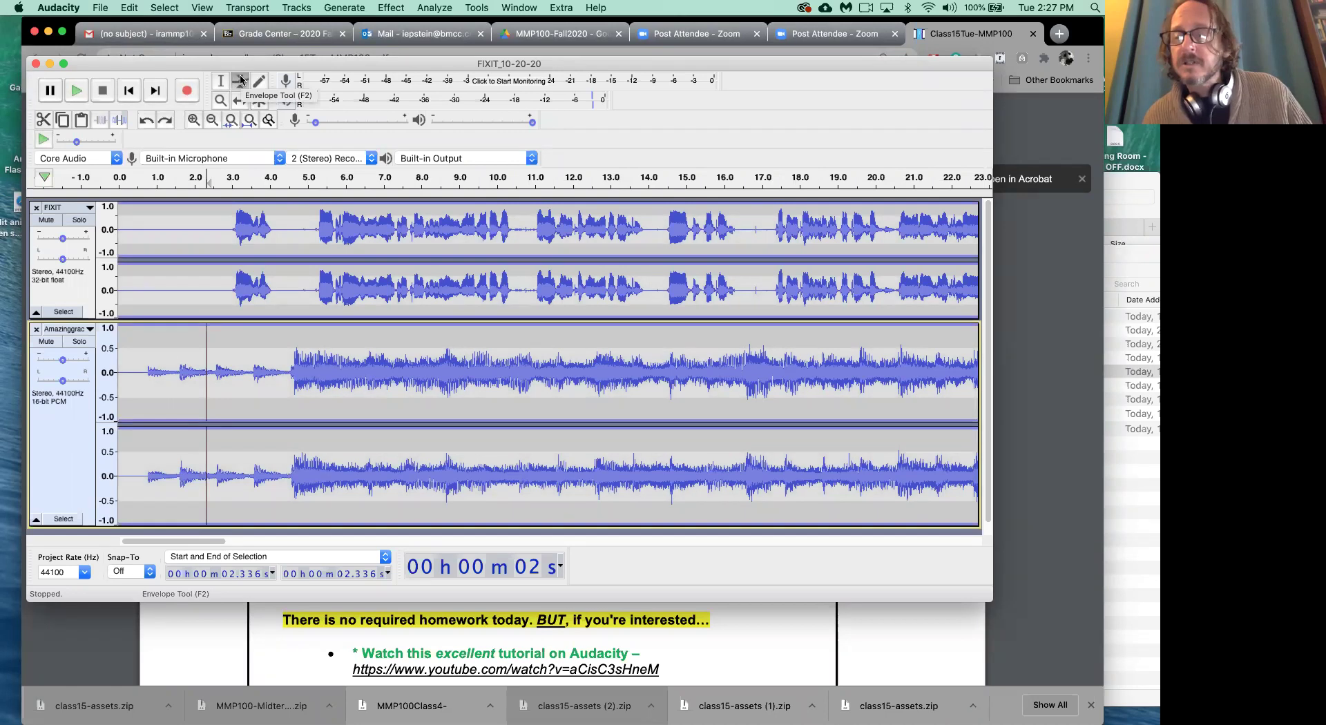
{"action": "left_click", "coordinate": [240, 81]}
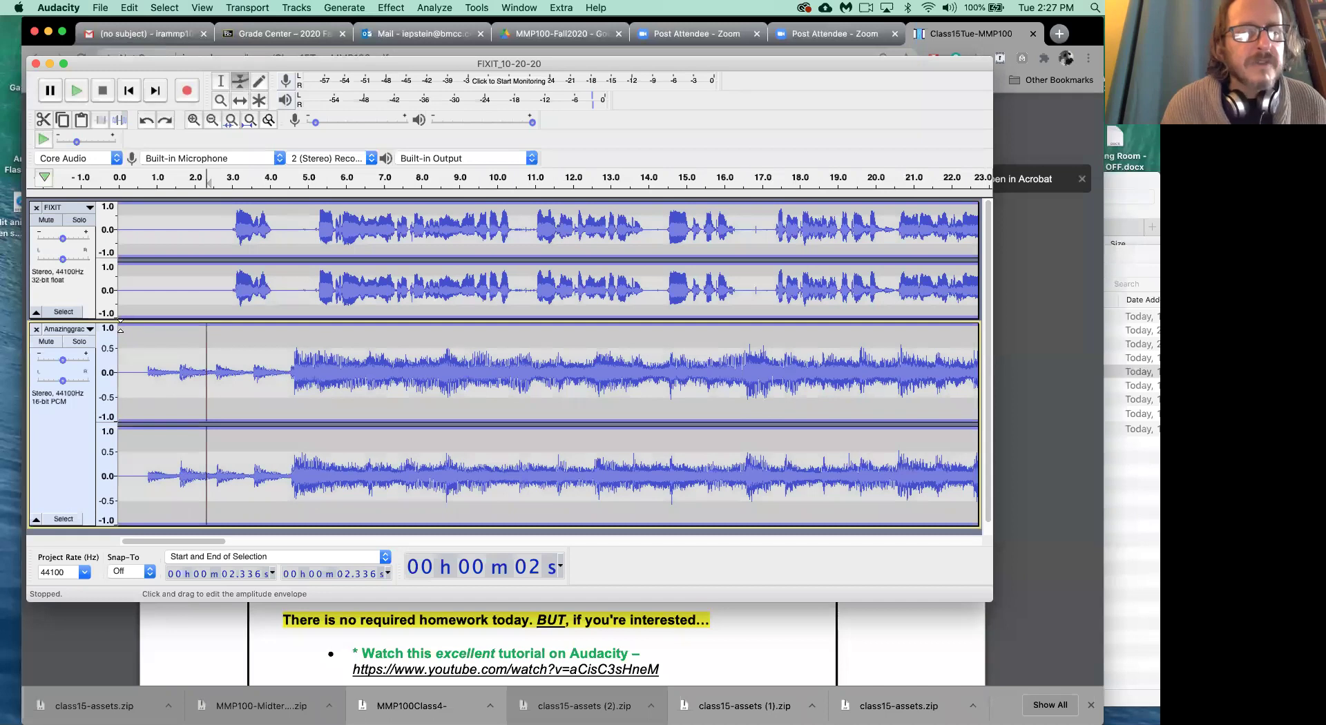
{"action": "left_click", "coordinate": [123, 329]}
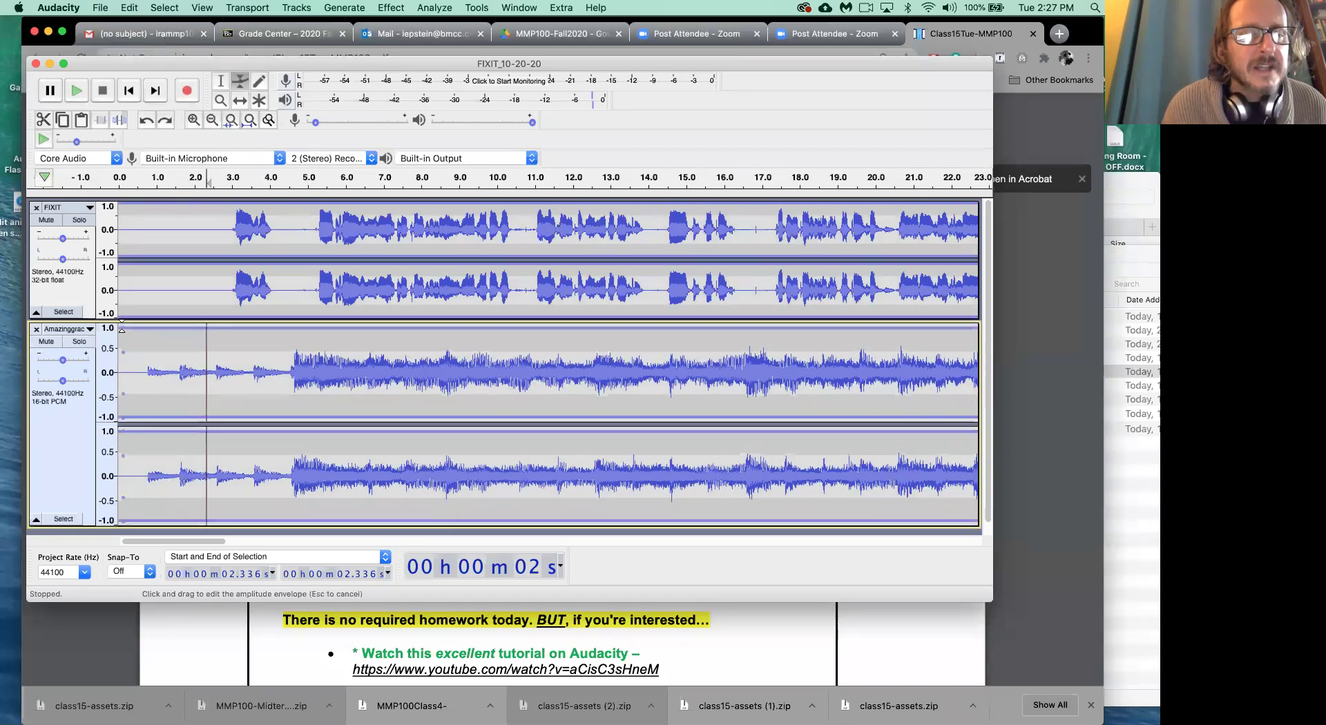
{"action": "left_click_drag", "start_coordinate": [122, 330], "coordinate": [123, 318]}
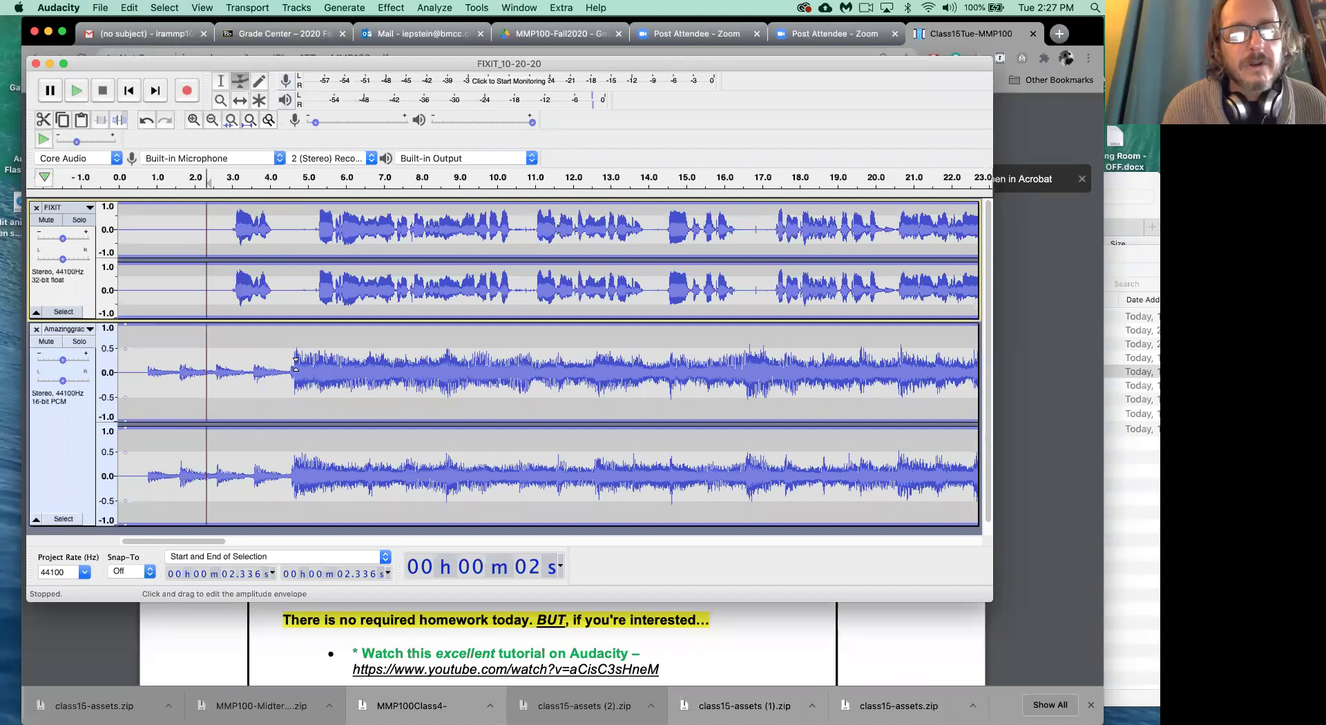
{"action": "left_click_drag", "start_coordinate": [309, 327], "coordinate": [309, 364]}
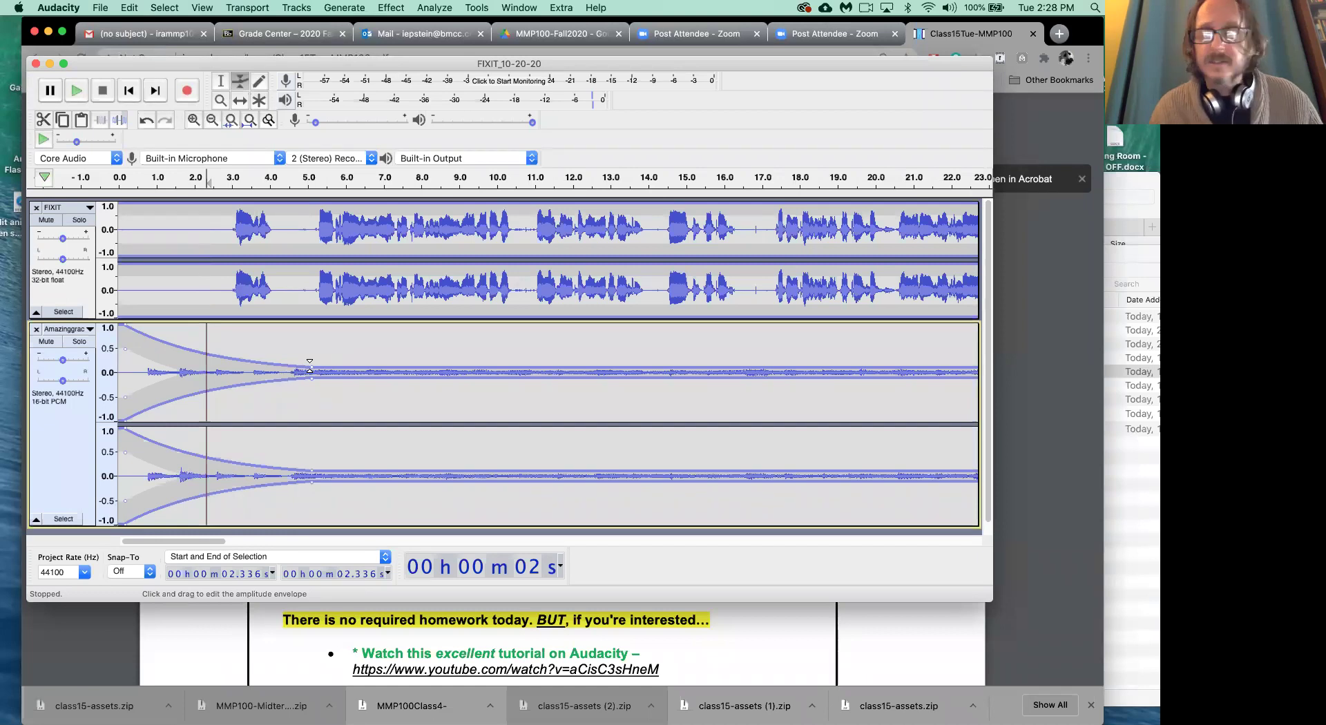
Step: Play the voice and faded music together from the start for about 12 seconds
{"action": "key", "text": "Home"}
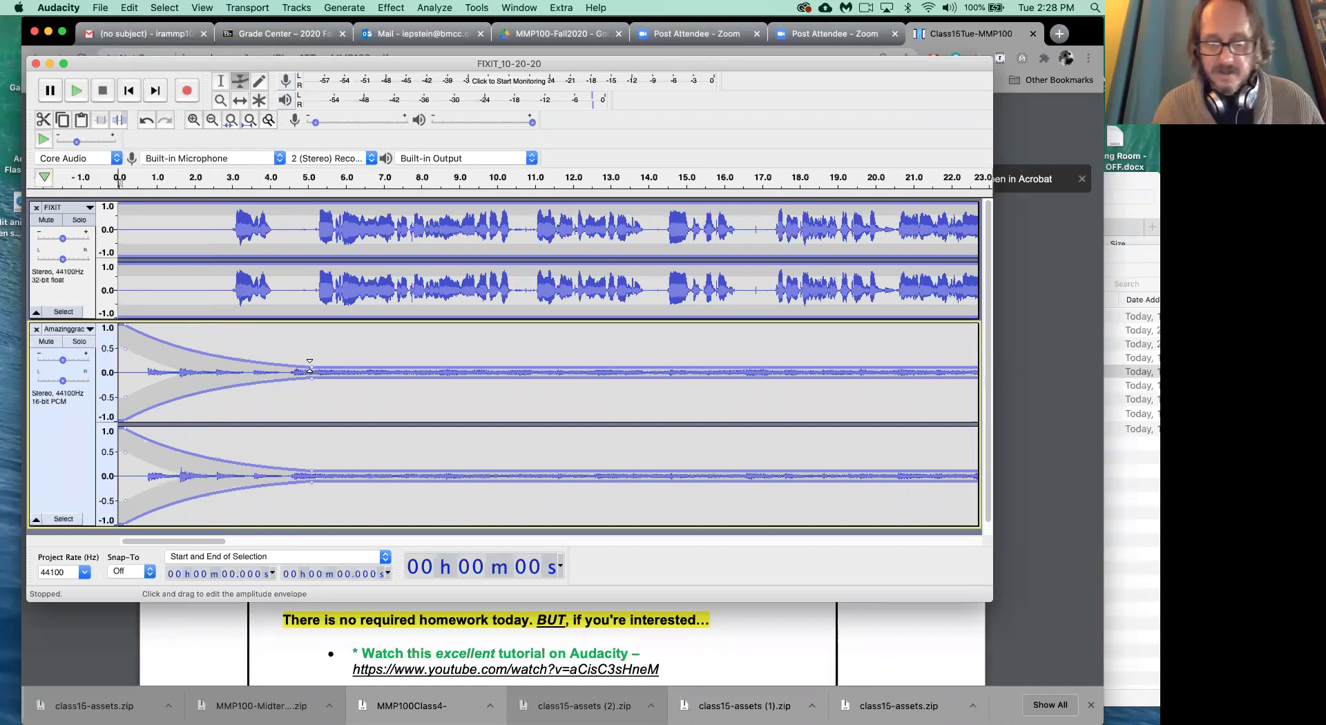
{"action": "key", "text": "space"}
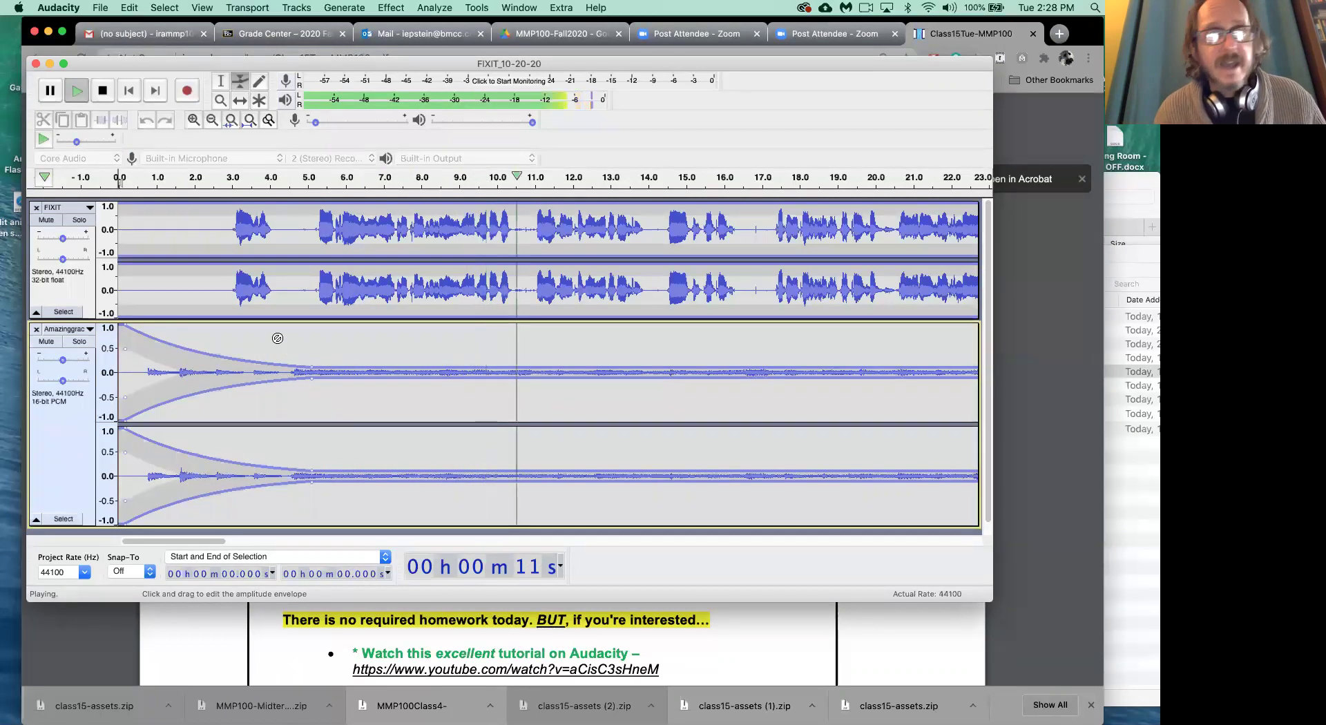
{"action": "key", "text": "space"}
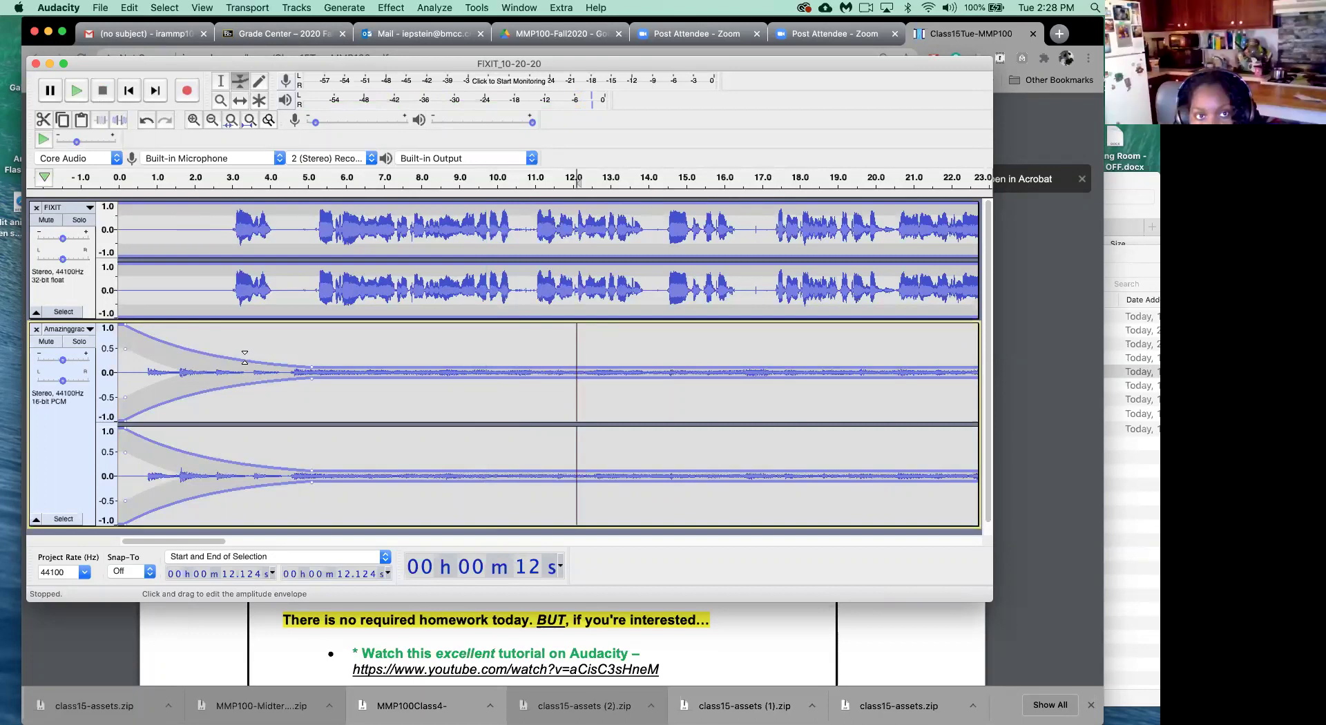
Step: Reshape the music envelope to hold full volume until about 5 s and drop to its low level by about 6.7 s
{"action": "left_click_drag", "start_coordinate": [273, 360], "coordinate": [280, 323]}
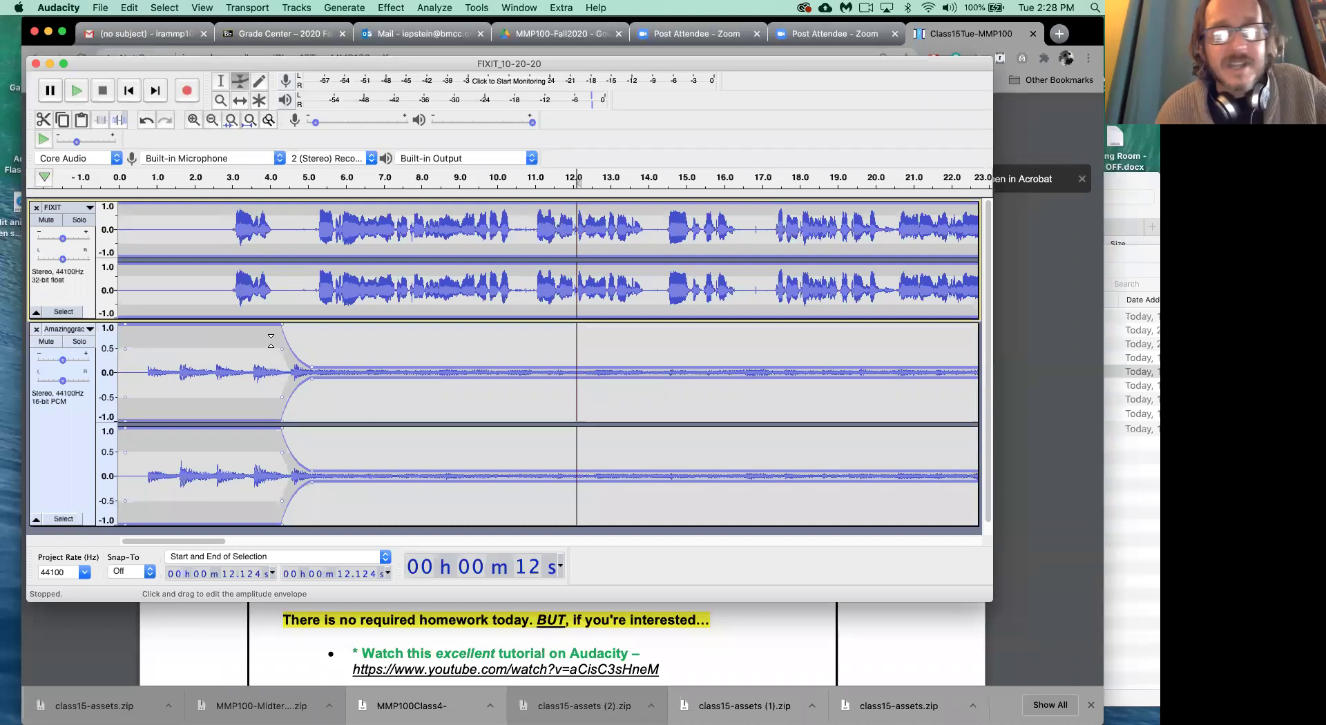
{"action": "left_click_drag", "start_coordinate": [315, 369], "coordinate": [371, 369]}
{"action": "left_click_drag", "start_coordinate": [284, 329], "coordinate": [309, 321]}
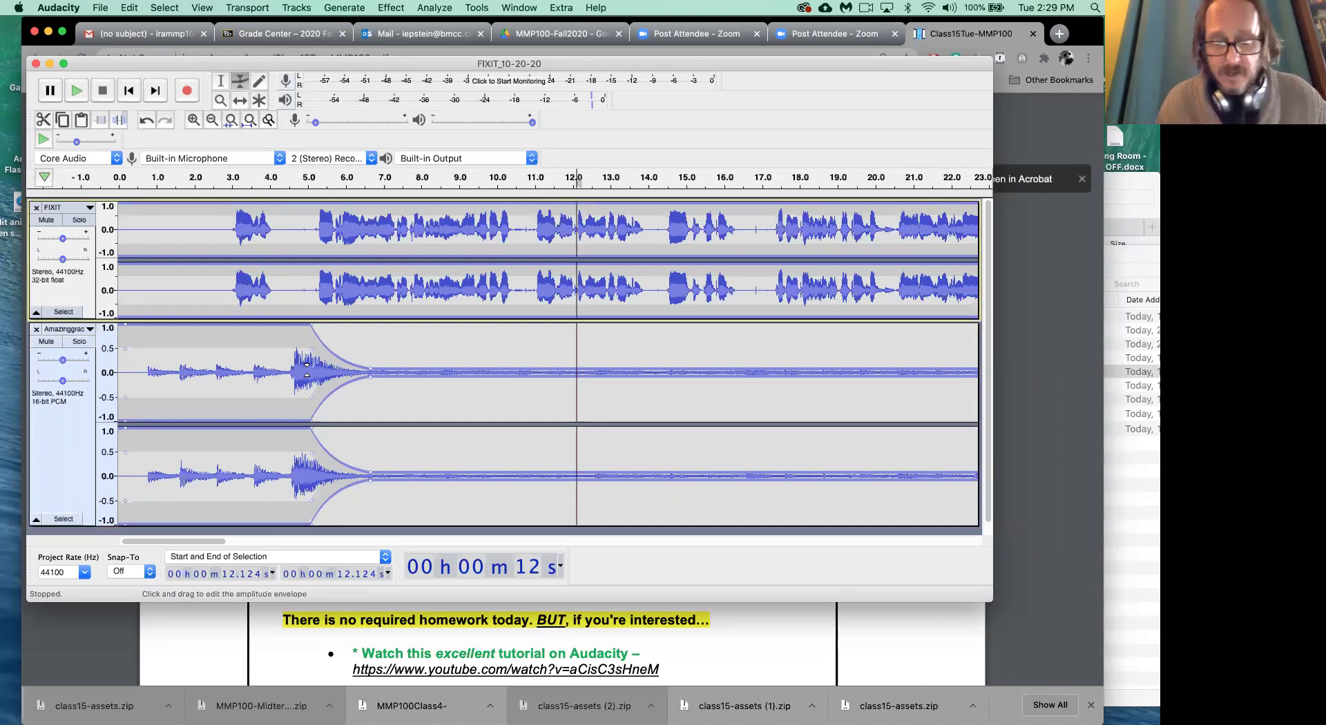
Step: Play both tracks from the start to check the reshaped fade, and stop playback after the music has dropped under the voice
{"action": "key", "text": "Home"}
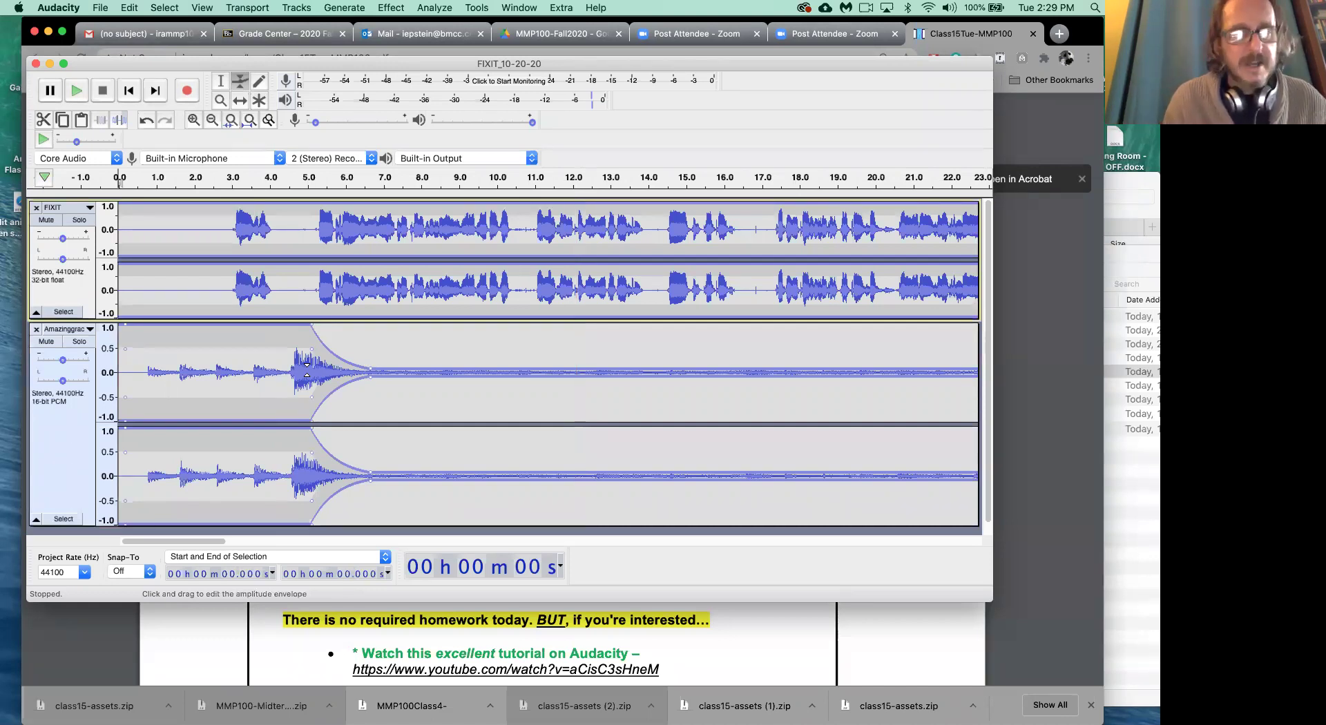
{"action": "key", "text": "space"}
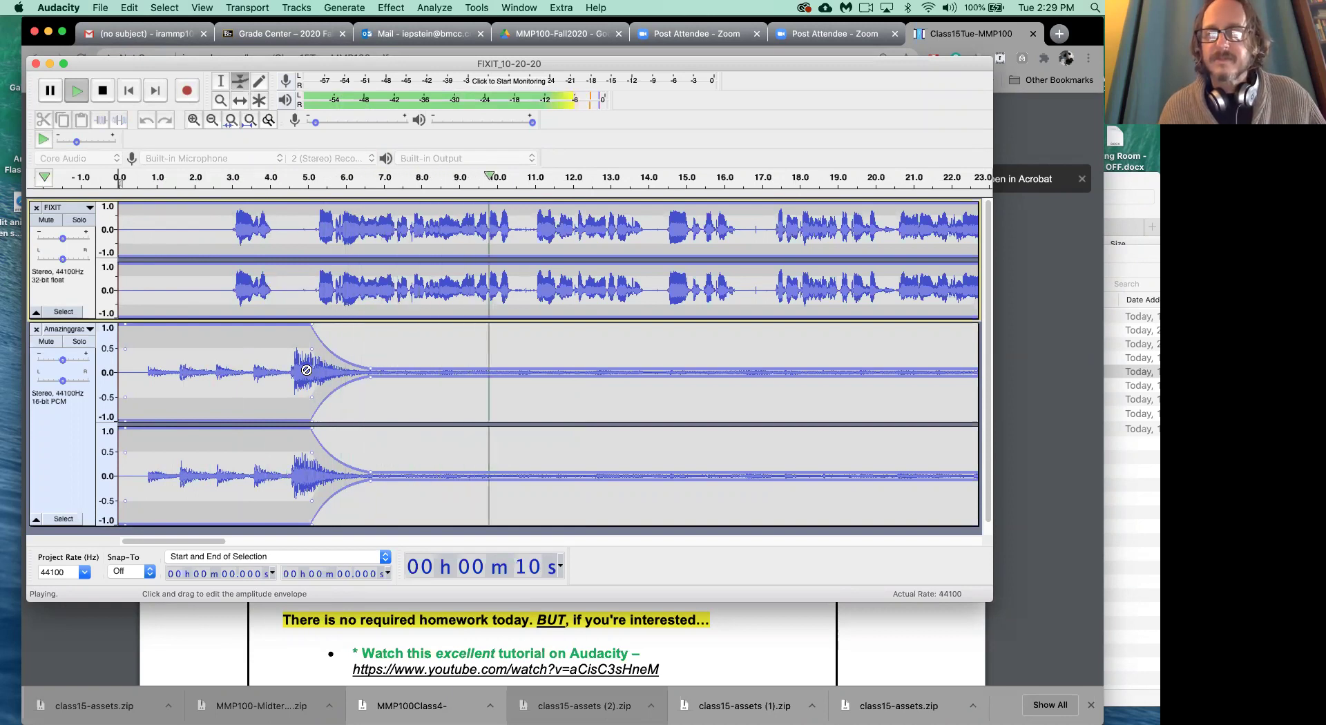
{"action": "left_click", "coordinate": [101, 94]}
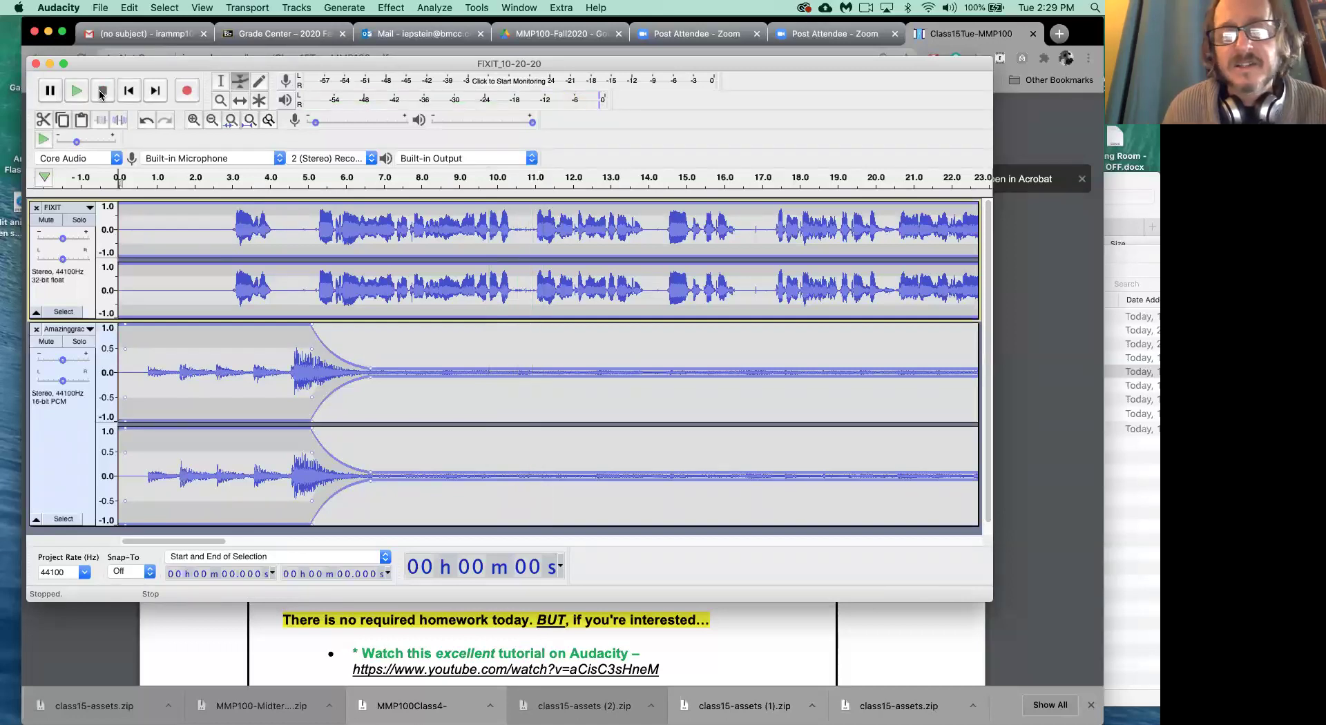
Step: Lower the music envelope slightly at 5 s, raise its level from about 6.7 s to about 0.2, and try a louder point at 12 s, undoing it
{"action": "left_click_drag", "start_coordinate": [312, 326], "coordinate": [370, 358]}
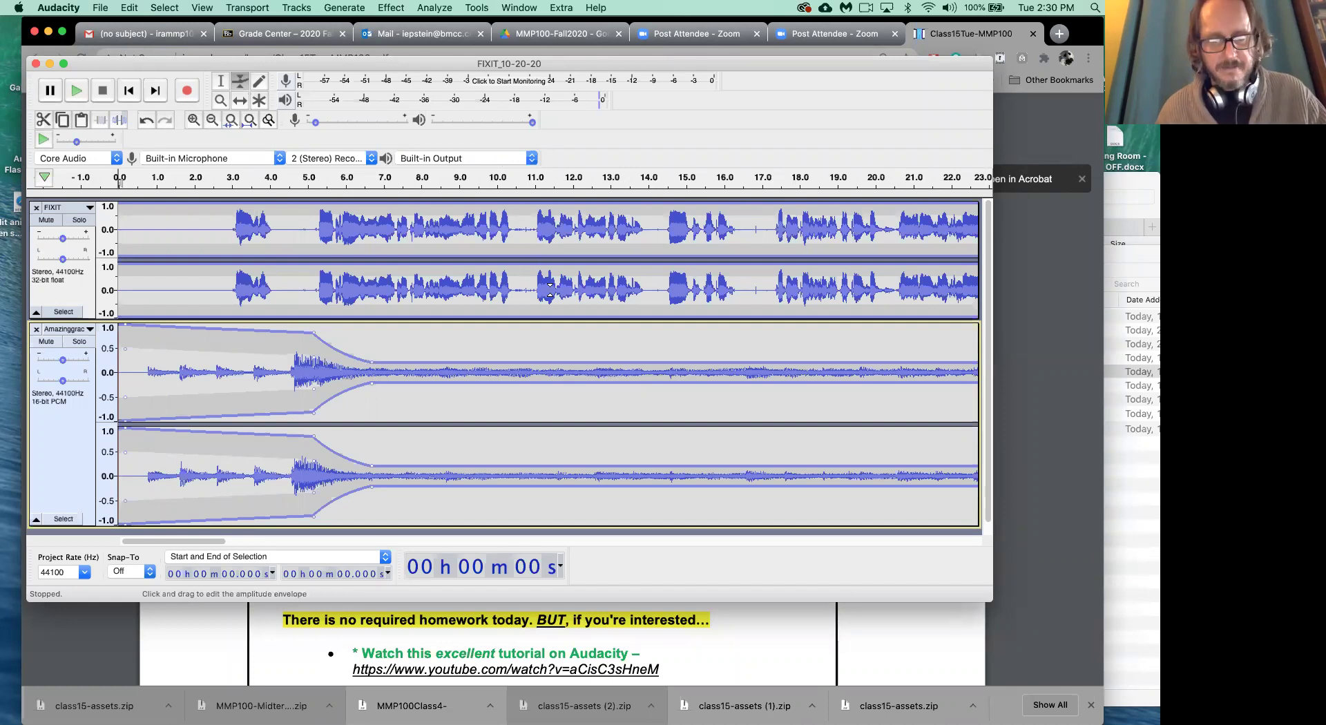
{"action": "left_click", "coordinate": [583, 338]}
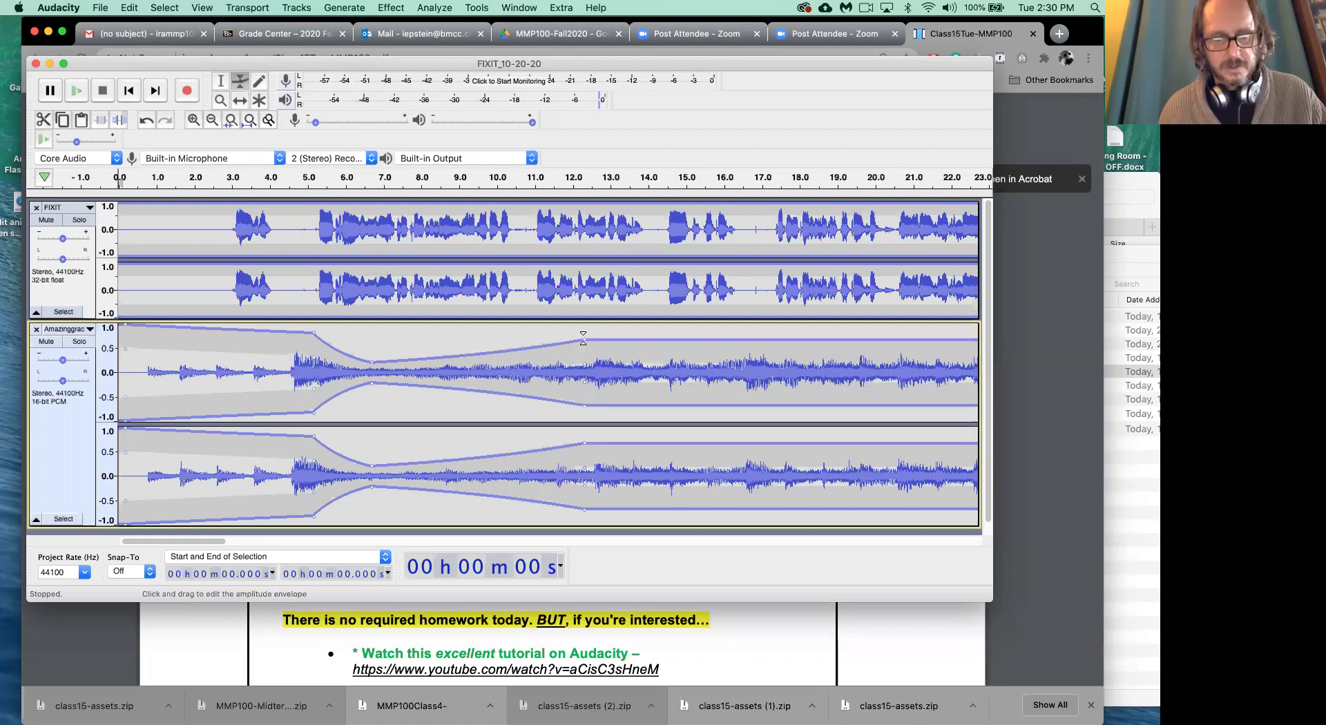
{"action": "key", "text": "super+z"}
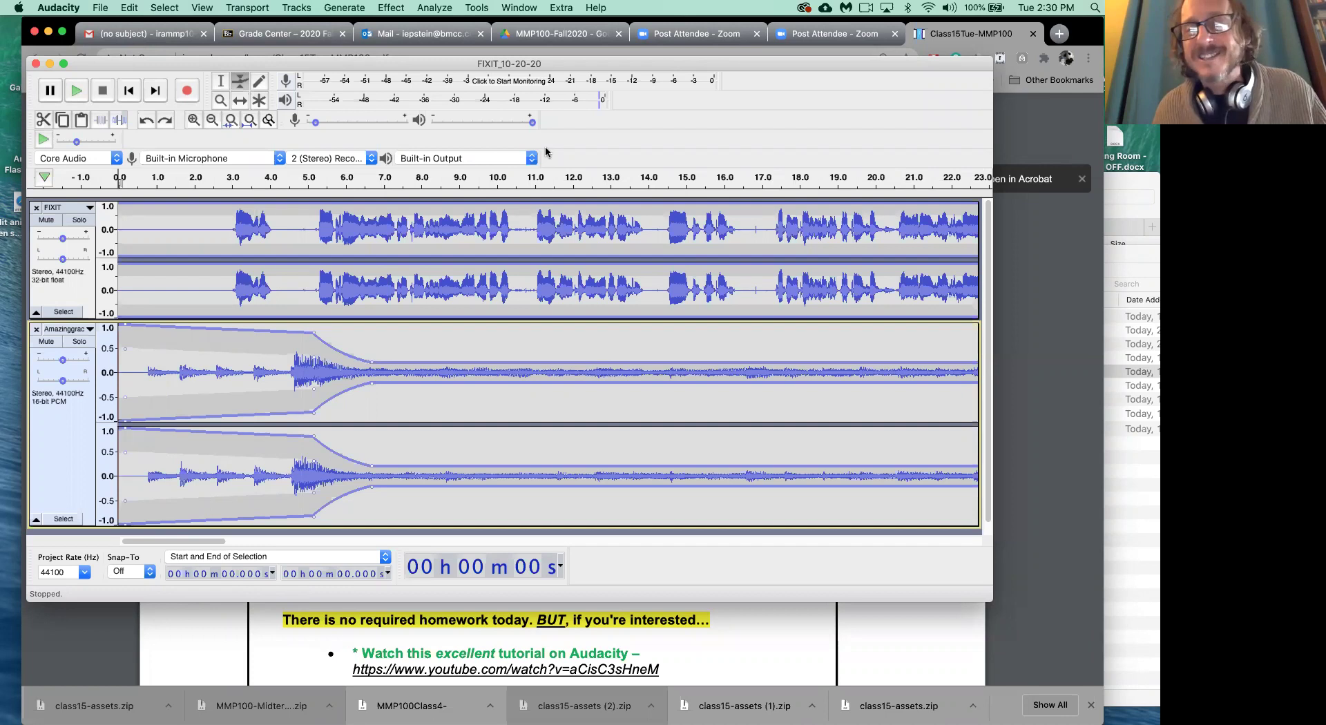
Step: Place the selection cursor at about 2:20 in the music track and show the full length of both tracks
{"action": "left_click", "coordinate": [220, 83]}
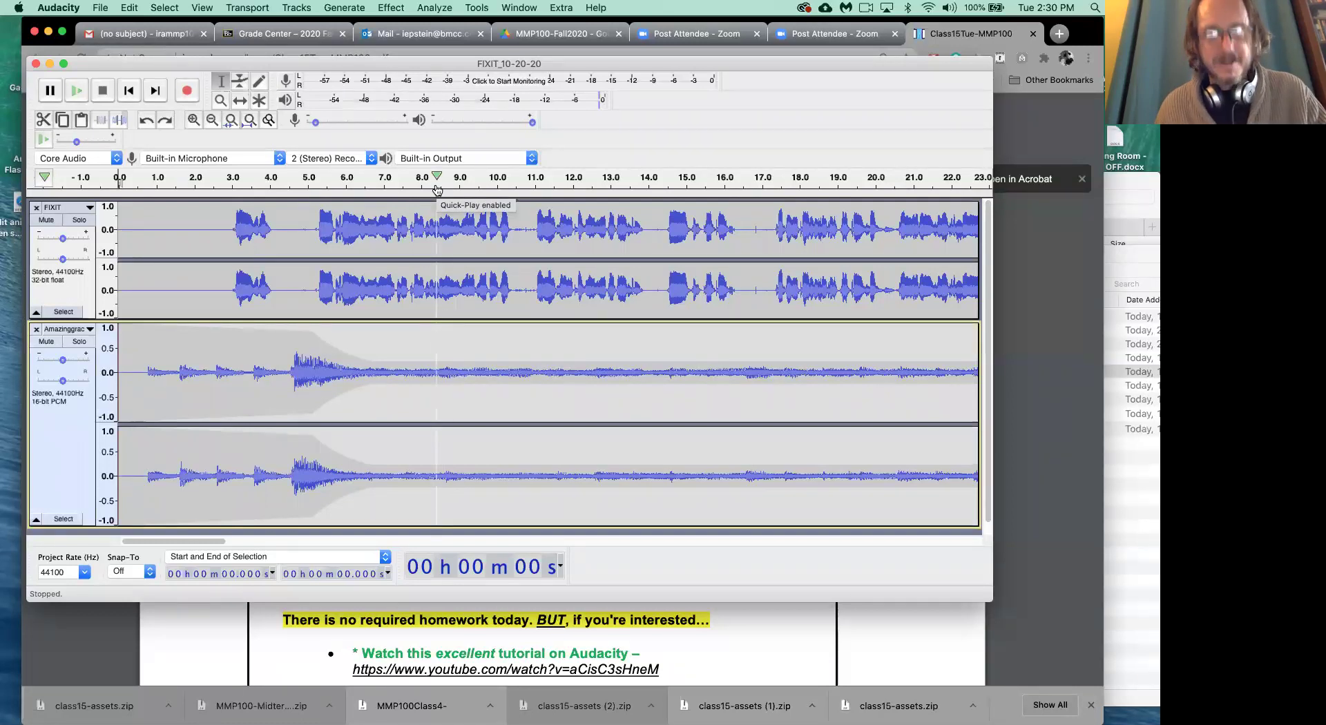
{"action": "key", "text": "super+f"}
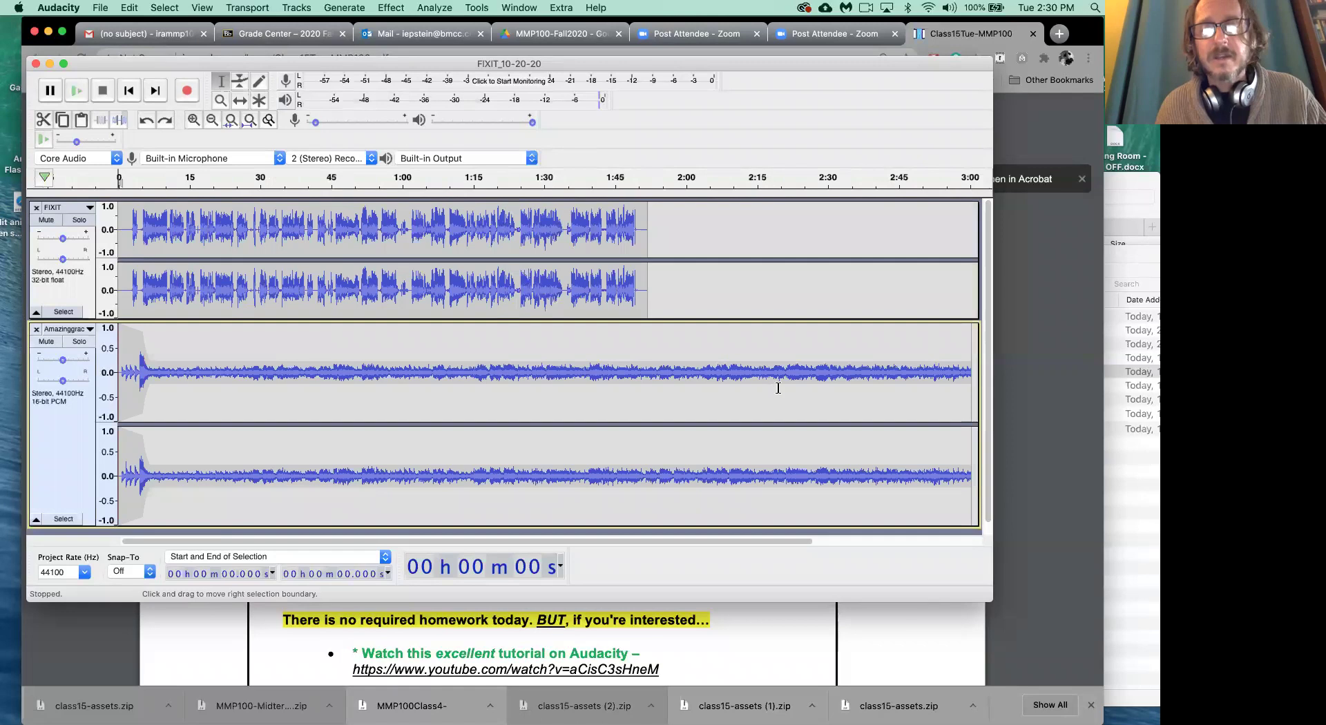
{"action": "left_click", "coordinate": [781, 377]}
{"action": "key", "text": "super+3"}
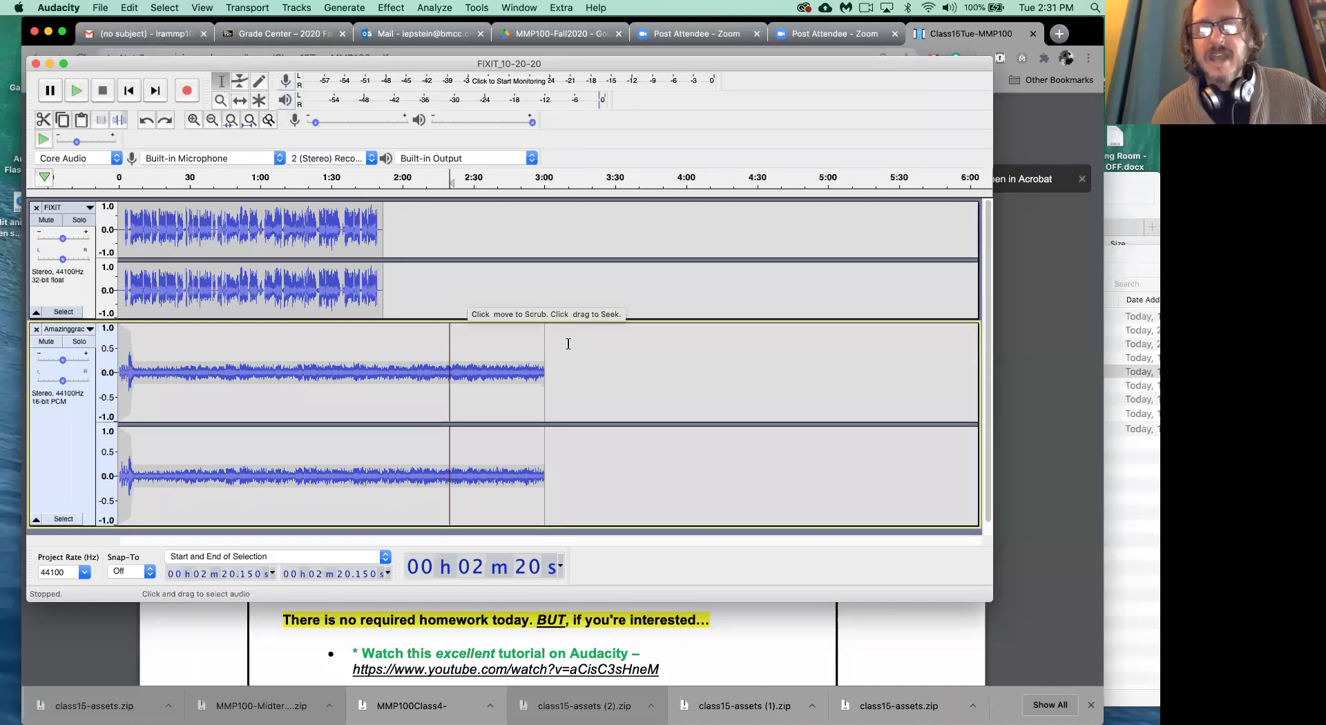
Step: Try deleting the end of the music track from about 2:03 onward, and undo the deletion
{"action": "left_click_drag", "start_coordinate": [569, 343], "coordinate": [382, 340]}
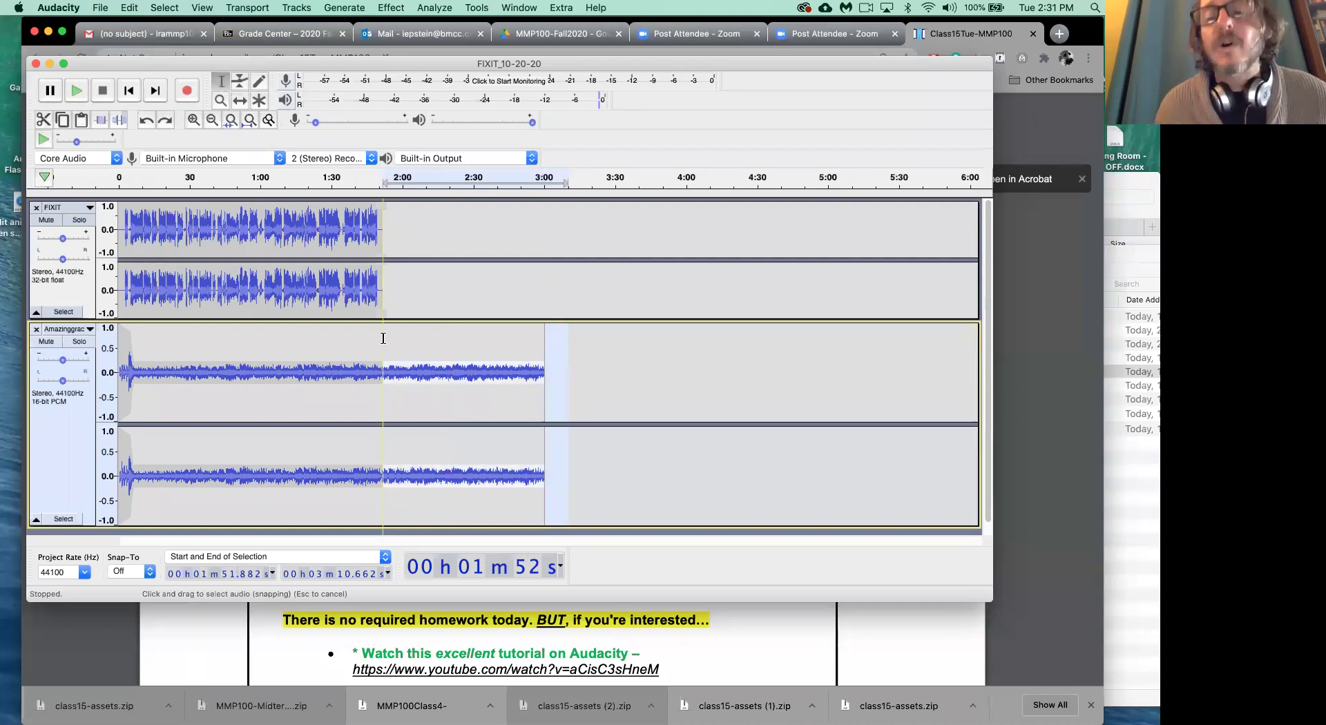
{"action": "left_click_drag", "start_coordinate": [383, 338], "coordinate": [408, 343]}
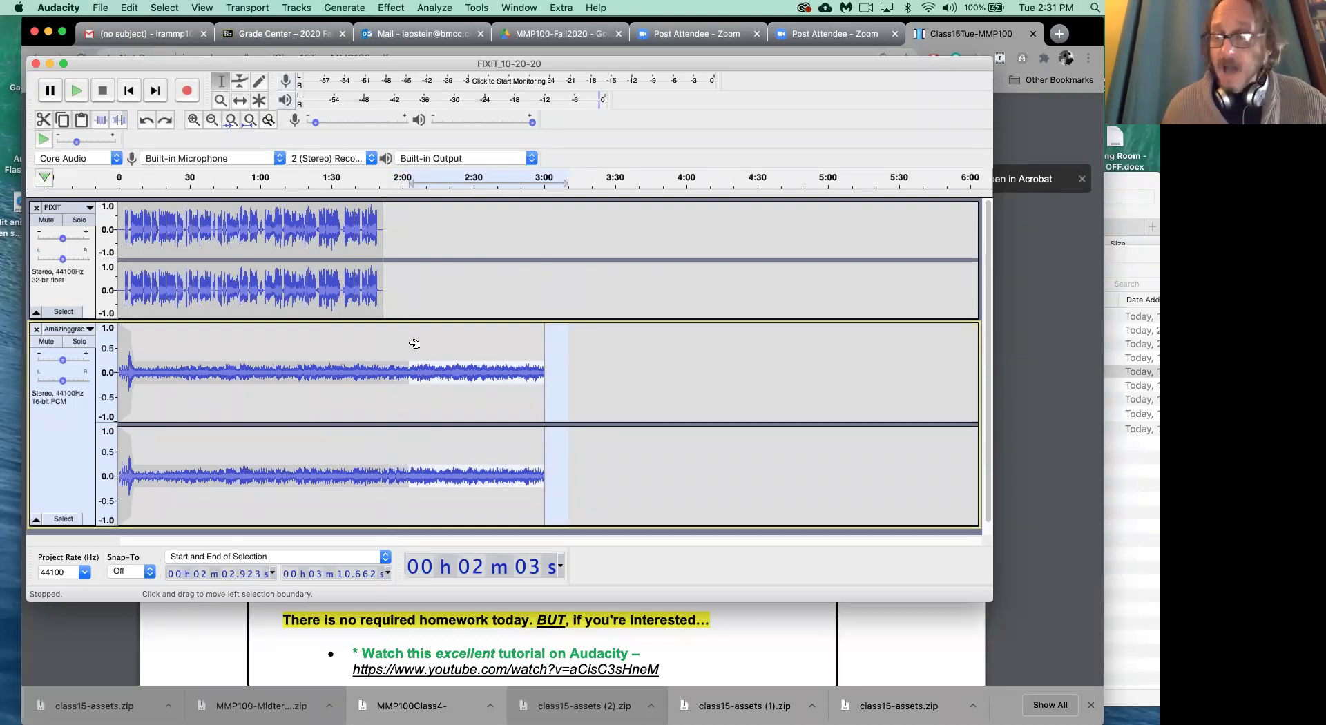
{"action": "key", "text": "Delete"}
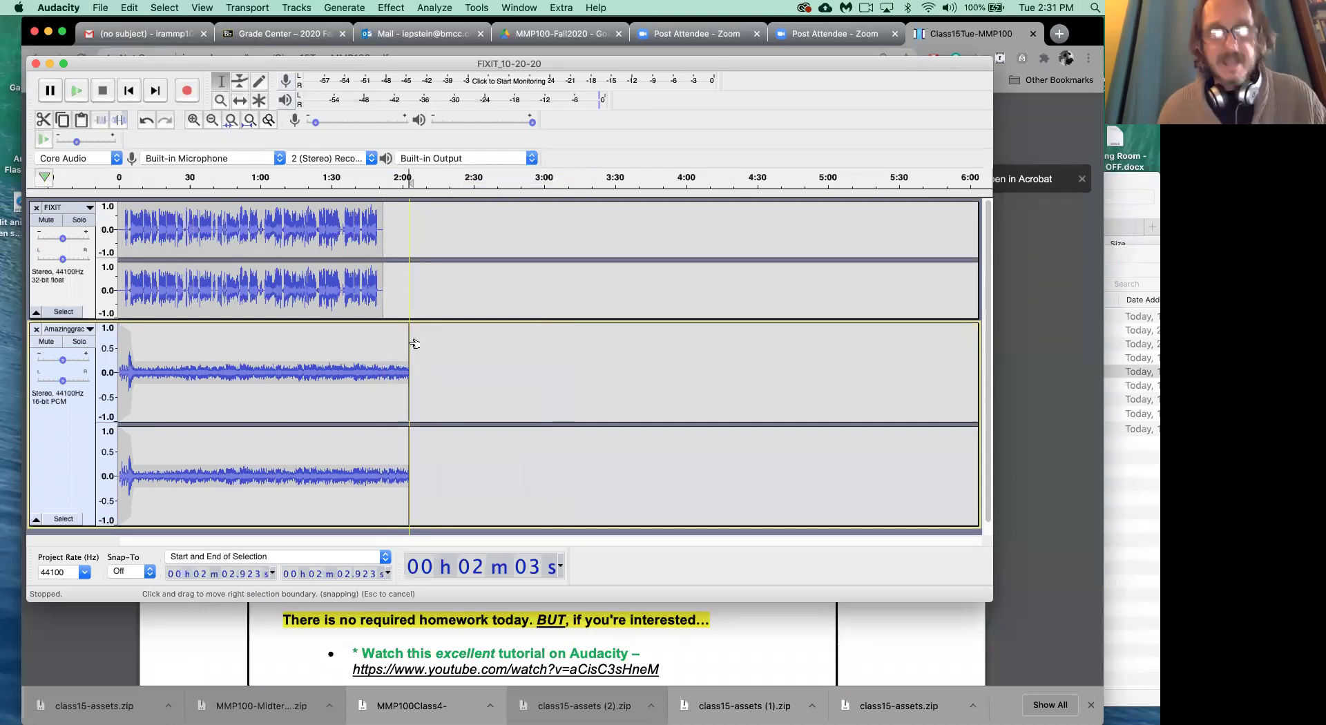
{"action": "key", "text": "super+z"}
Step: Try cutting the music at about 1:52 to match the end of the voice track, and undo the cut
{"action": "left_click", "coordinate": [588, 359]}
{"action": "left_click_drag", "start_coordinate": [563, 347], "coordinate": [384, 348]}
{"action": "key", "text": "Delete"}
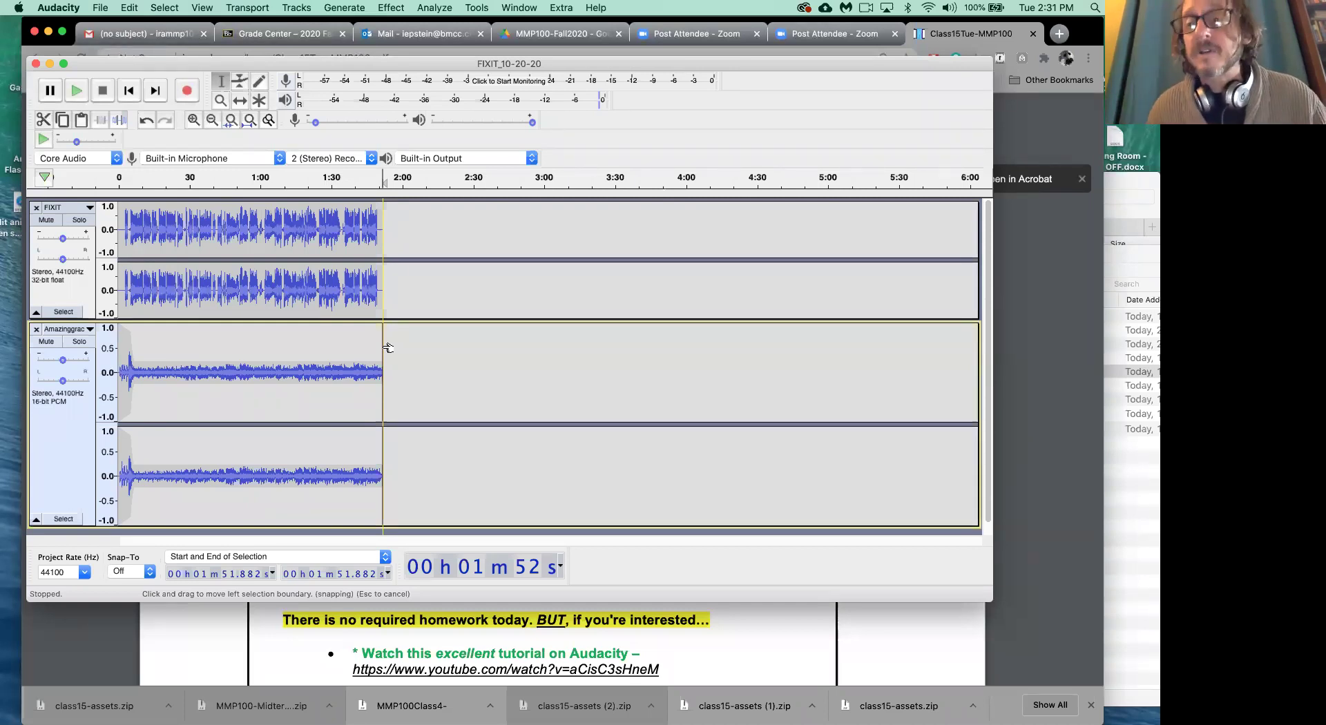
{"action": "key", "text": "cmd+z"}
{"action": "left_click", "coordinate": [610, 392]}
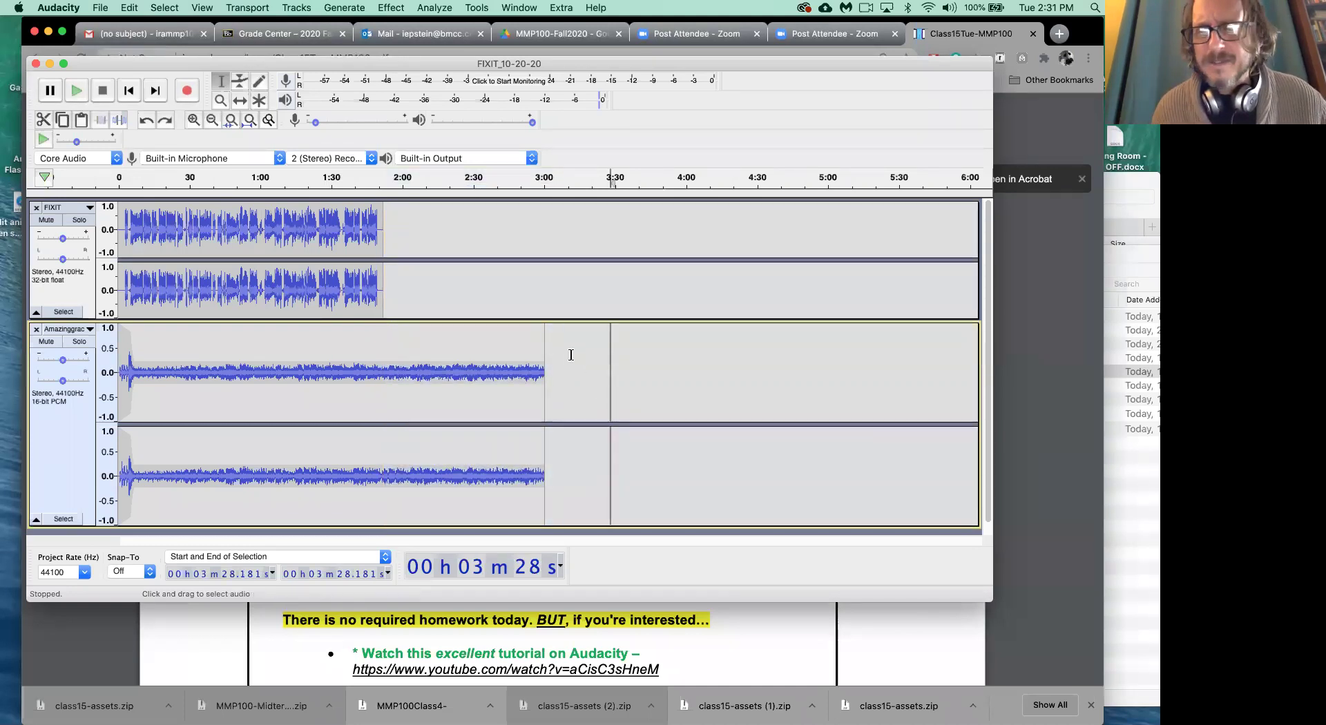
Step: Delete the music after about 2:04 and play both tracks from about 1:37 to check the ending
{"action": "left_click_drag", "start_coordinate": [561, 354], "coordinate": [401, 364]}
{"action": "key", "text": "Delete"}
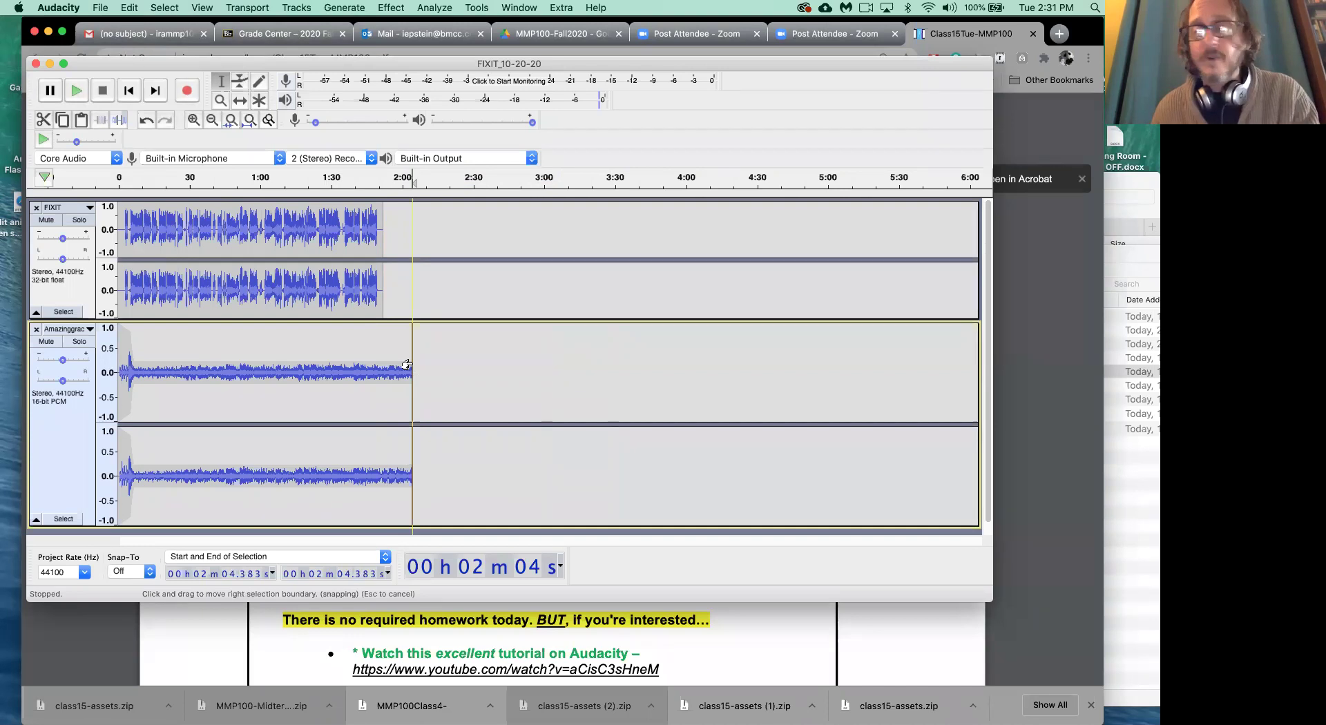
{"action": "left_click", "coordinate": [345, 375]}
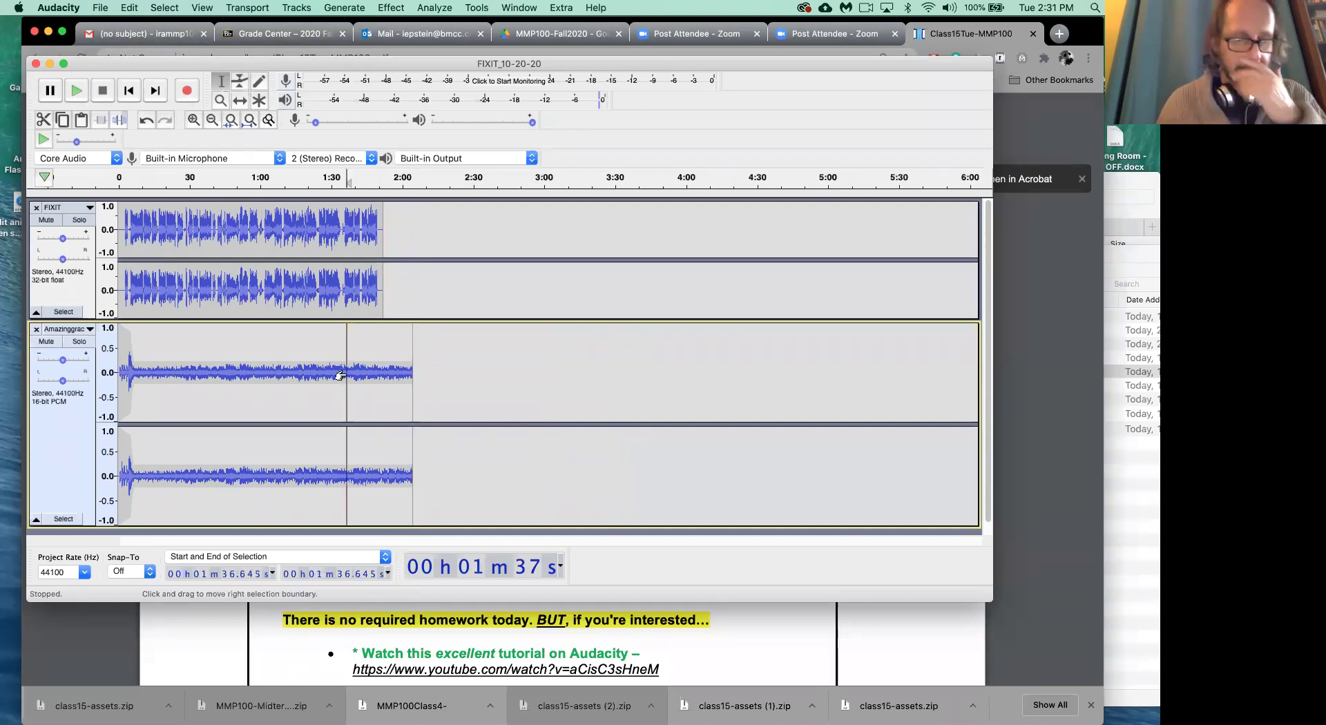
{"action": "key", "text": "space"}
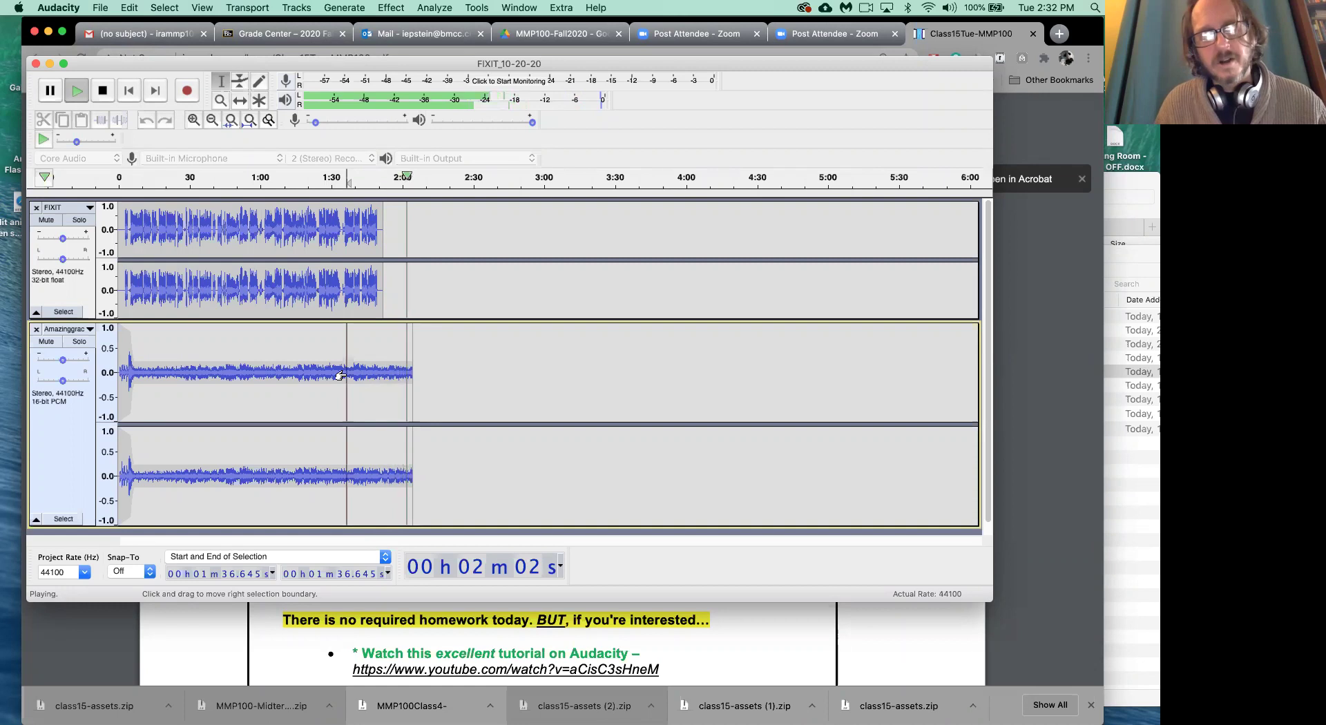
{"action": "key", "text": "space"}
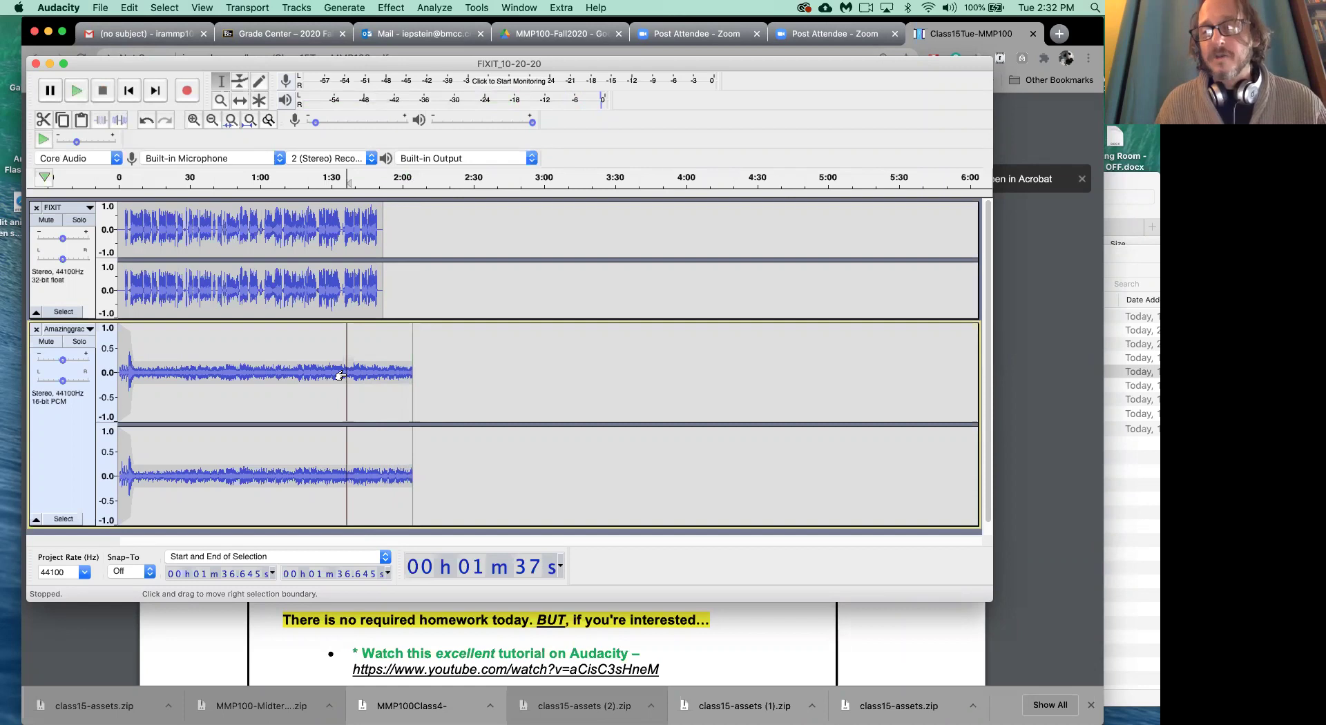
Step: Trim the end of the music track back to about 1:58
{"action": "left_click_drag", "start_coordinate": [435, 363], "coordinate": [403, 366]}
{"action": "left_click_drag", "start_coordinate": [404, 366], "coordinate": [392, 366]}
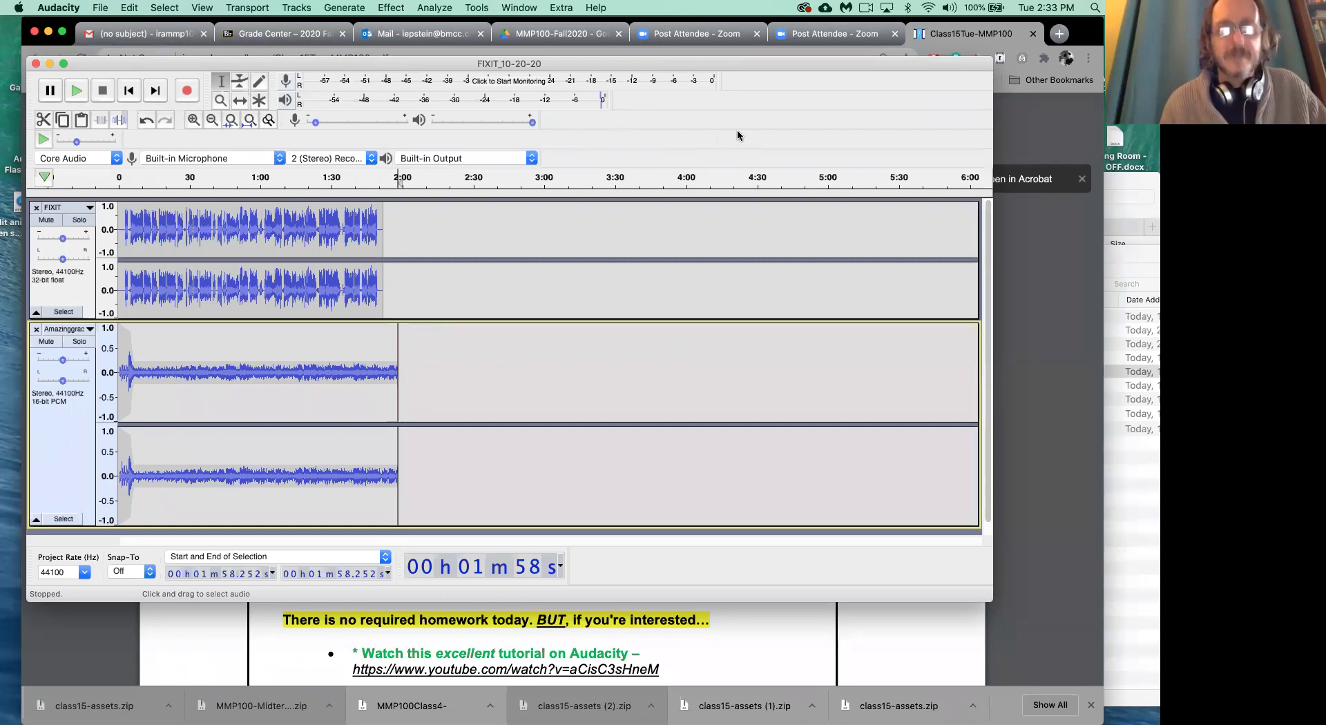
Step: Apply Fade Out to the music track from about 1:47 through its end
{"action": "left_click", "coordinate": [539, 268]}
{"action": "key", "text": "super+1"}
{"action": "key", "text": "super+1"}
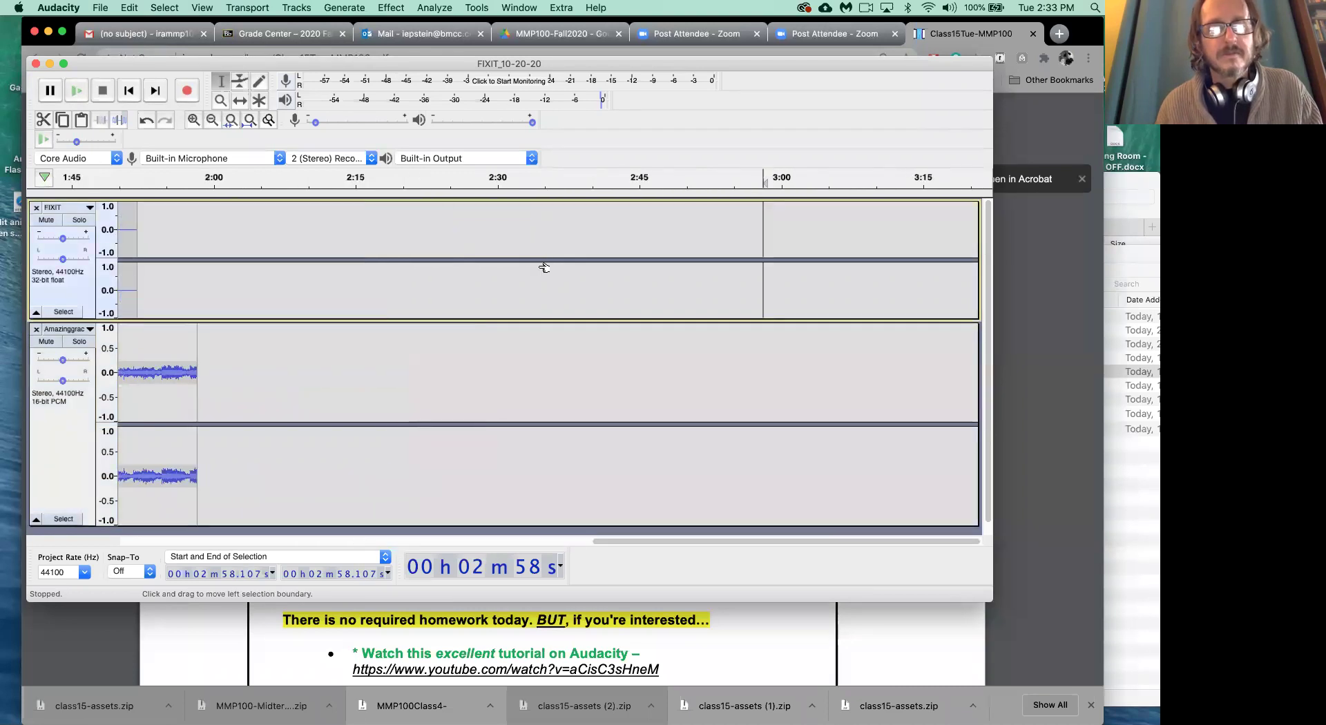
{"action": "key", "text": "super+1"}
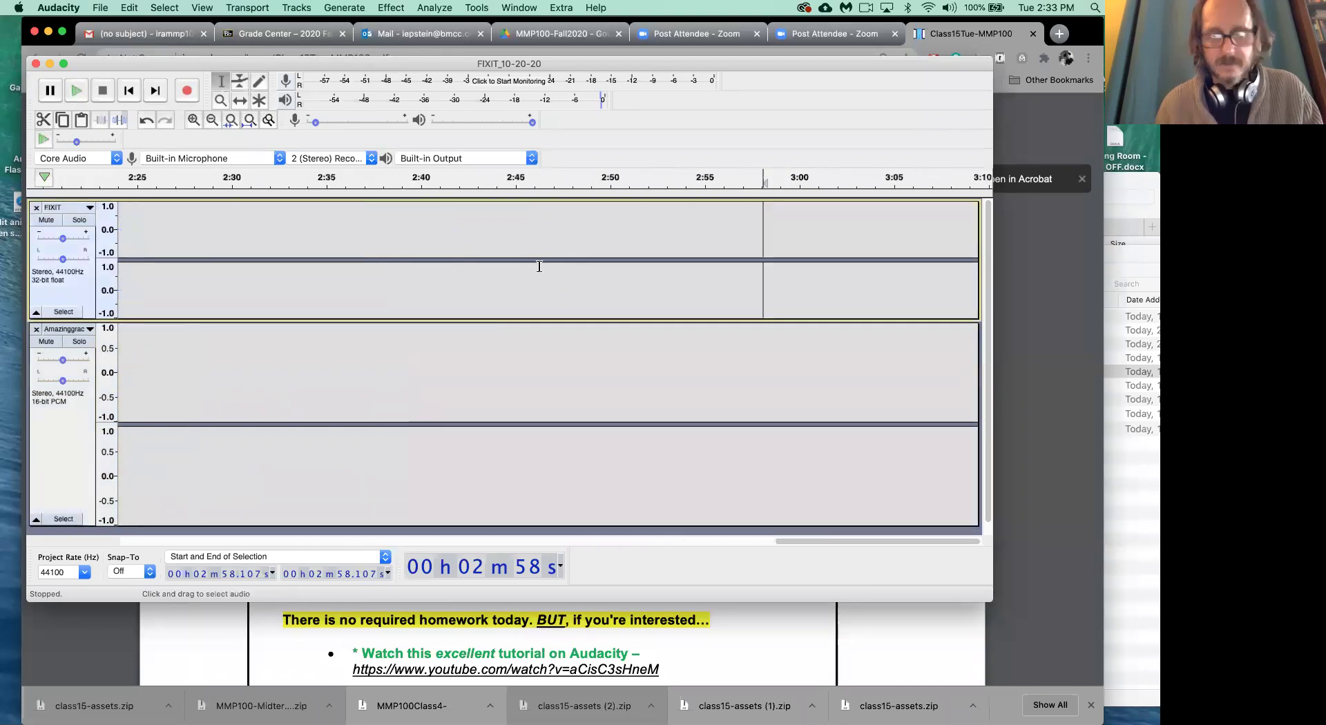
{"action": "key", "text": "super+f"}
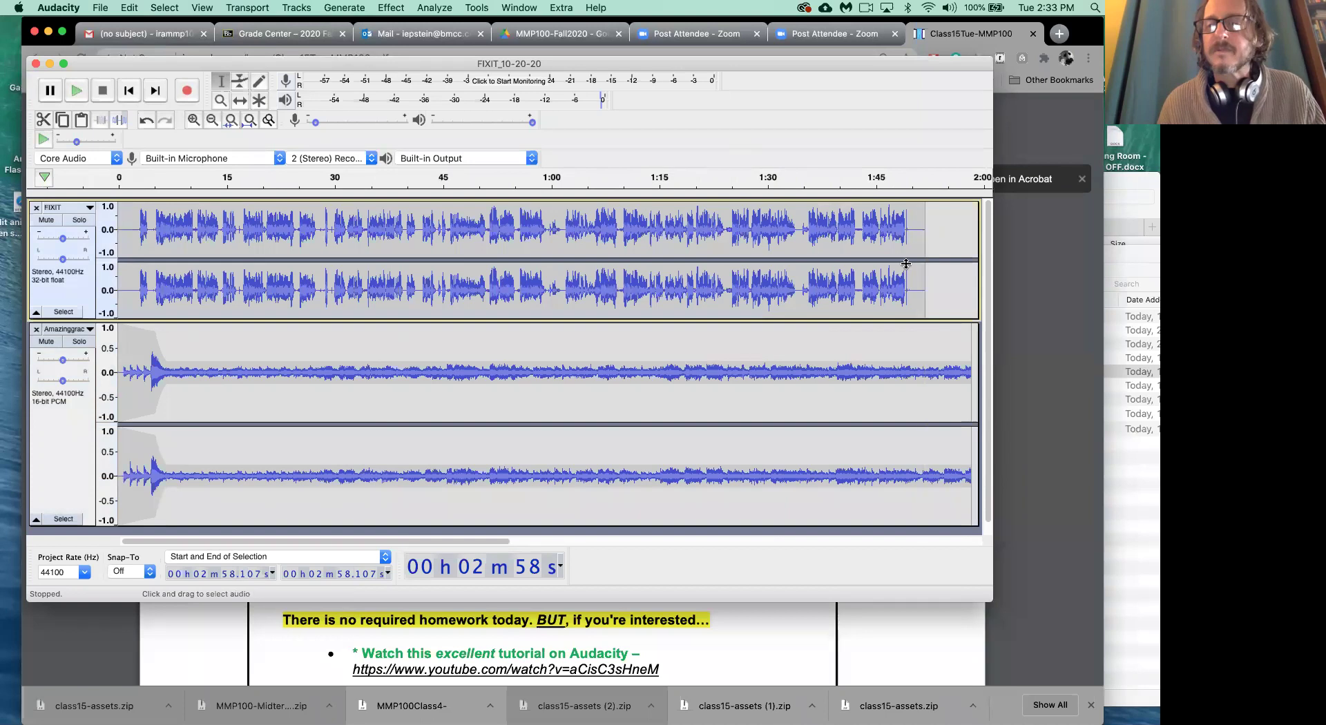
{"action": "left_click", "coordinate": [898, 373]}
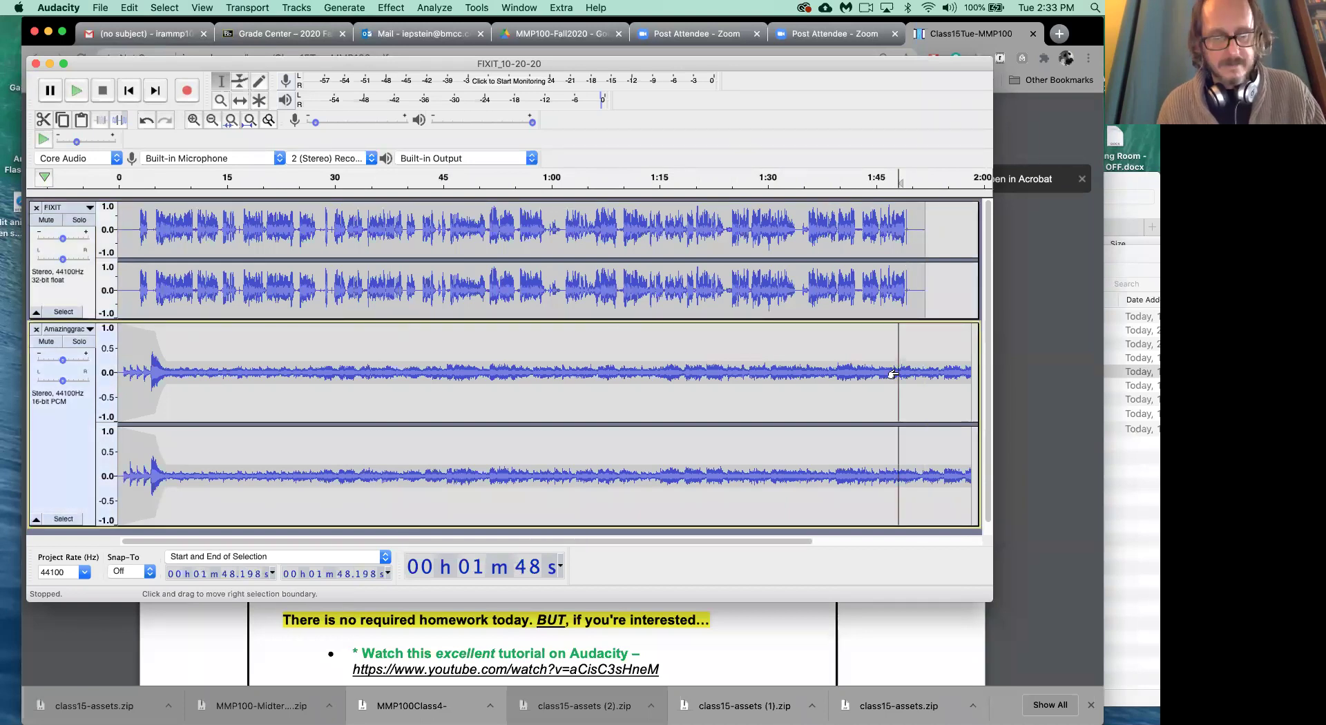
{"action": "key", "text": "super+1"}
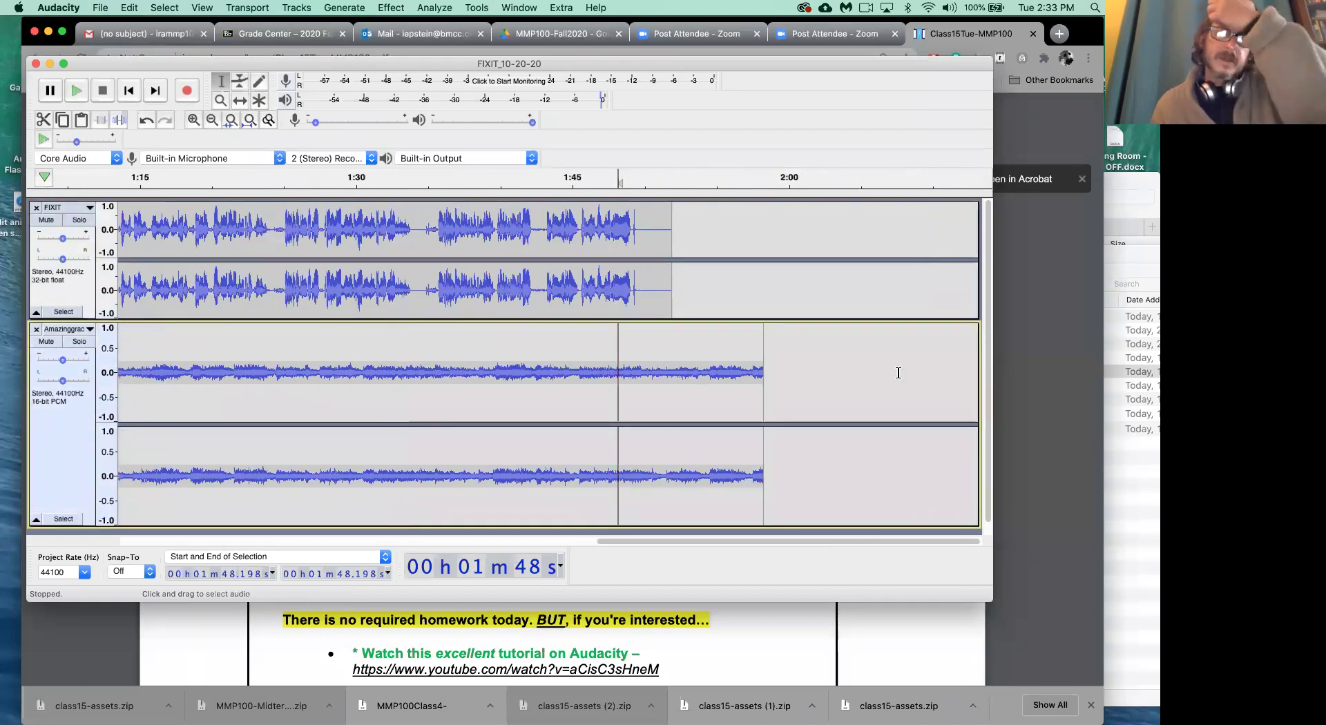
{"action": "left_click_drag", "start_coordinate": [778, 365], "coordinate": [599, 343]}
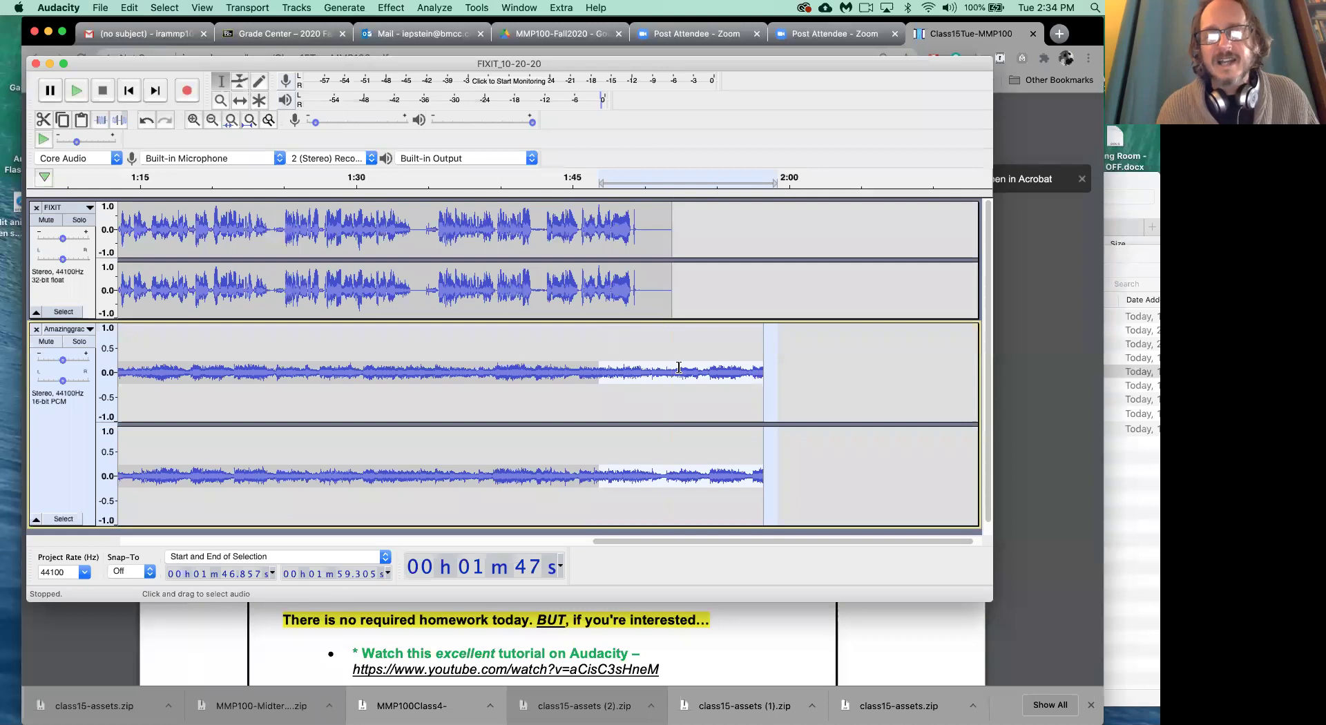
{"action": "left_click", "coordinate": [395, 7]}
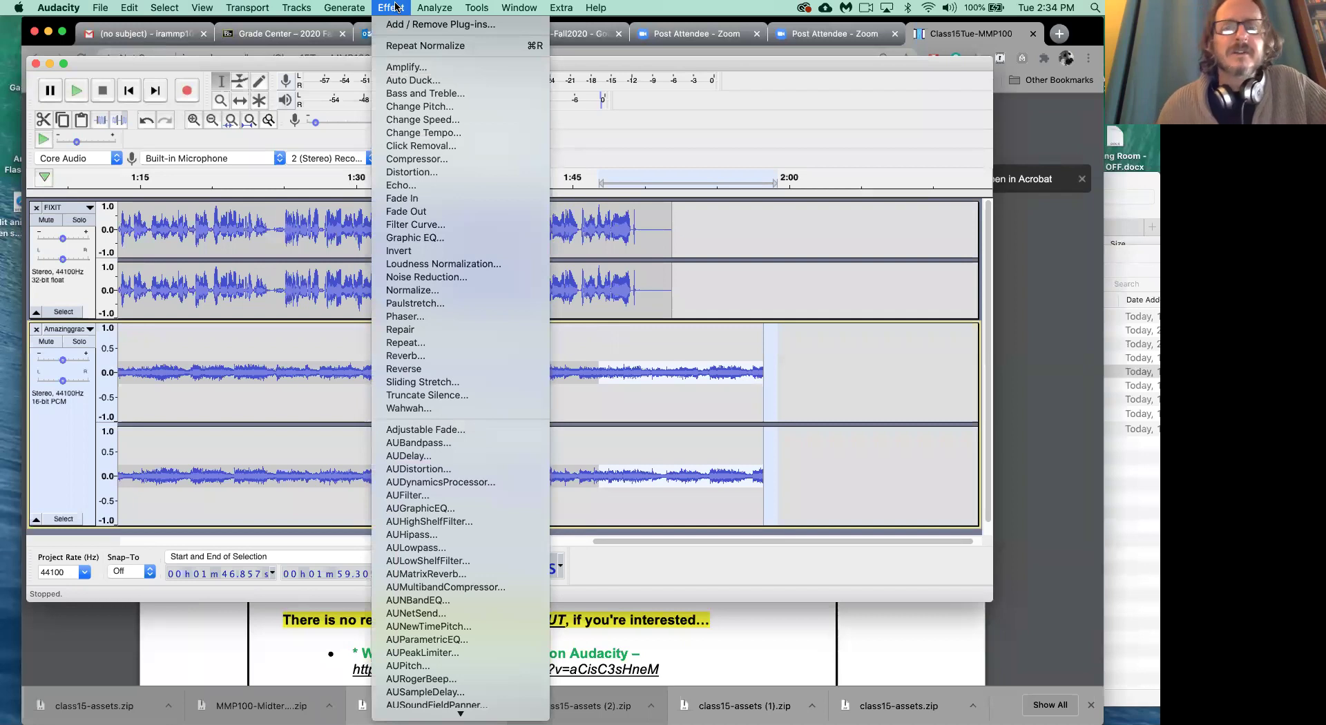
{"action": "left_click", "coordinate": [439, 213]}
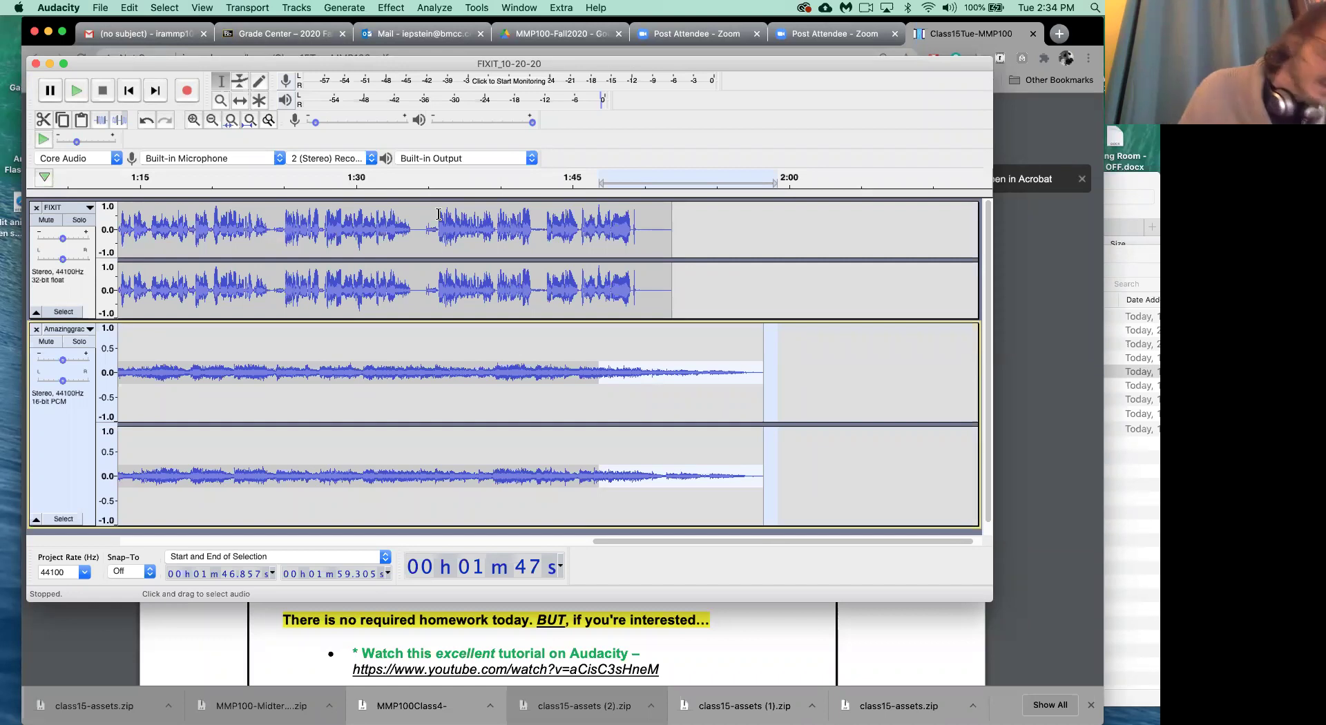
Step: Play the ending from about 1:48 to check the fade-out, and save the project
{"action": "left_click", "coordinate": [608, 238]}
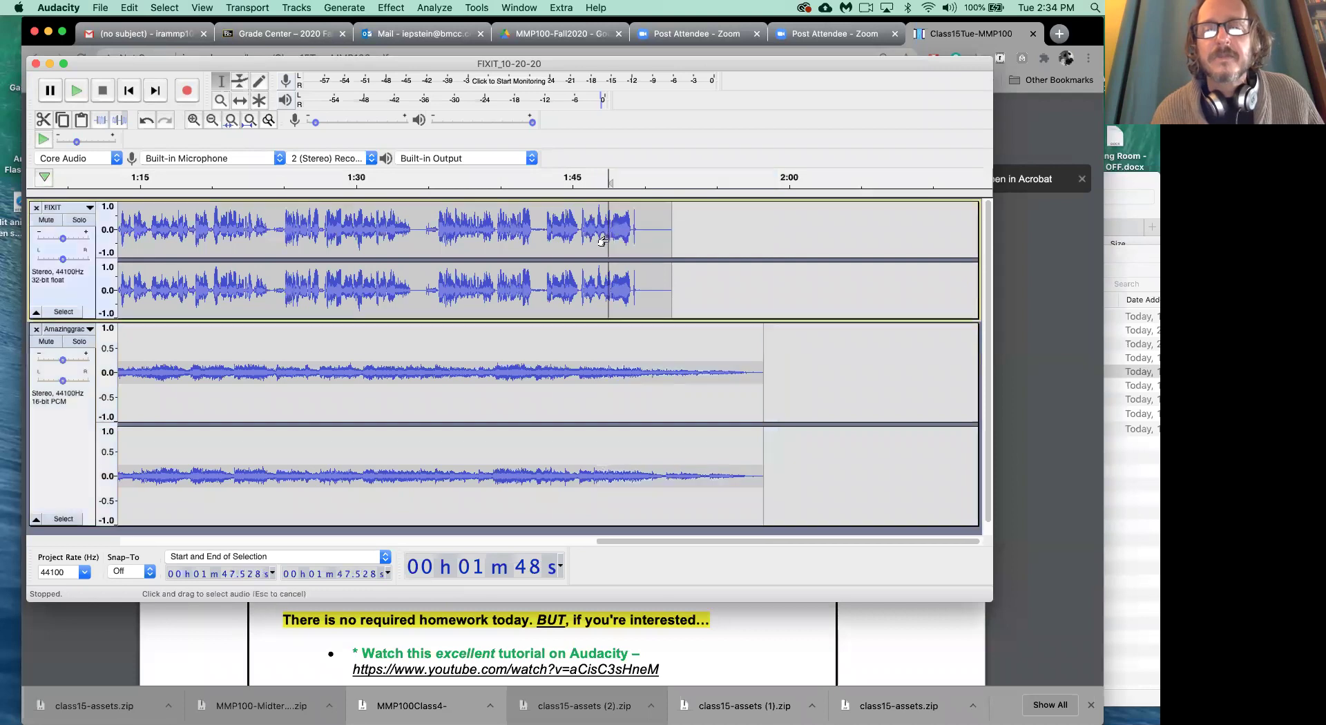
{"action": "left_click", "coordinate": [614, 235]}
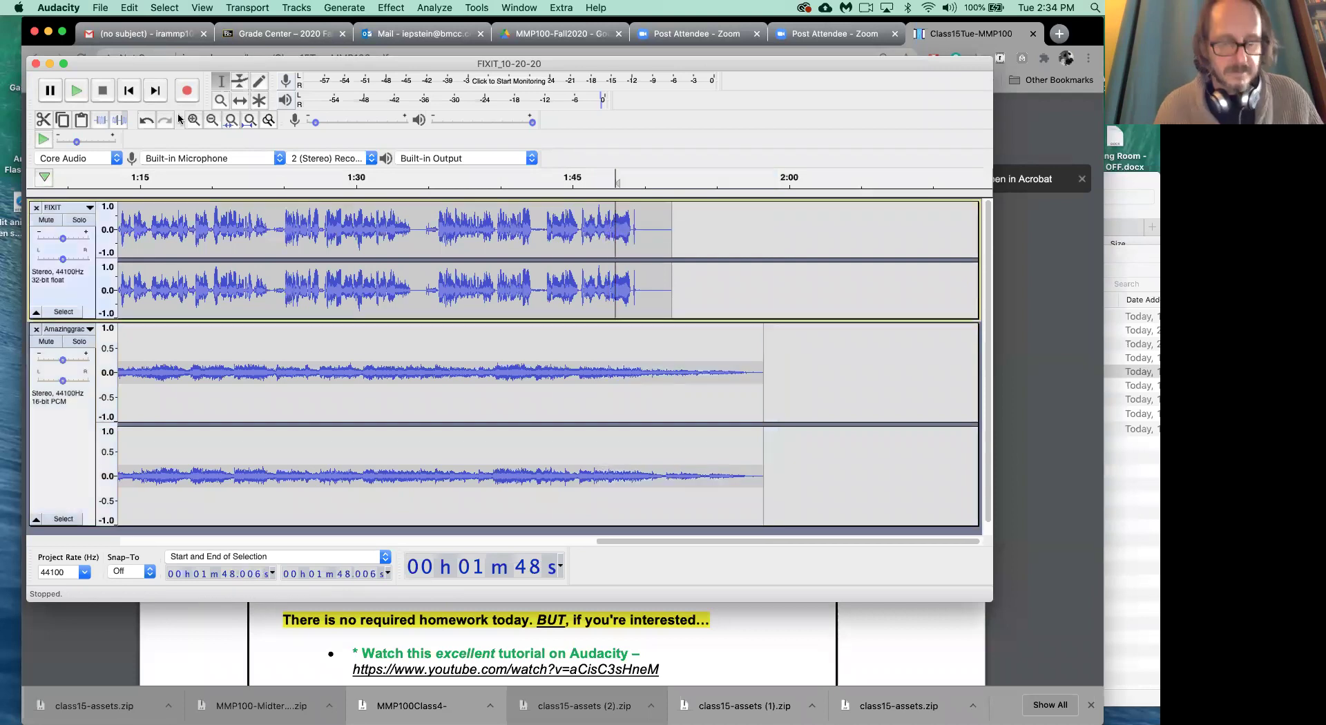
{"action": "key", "text": "space"}
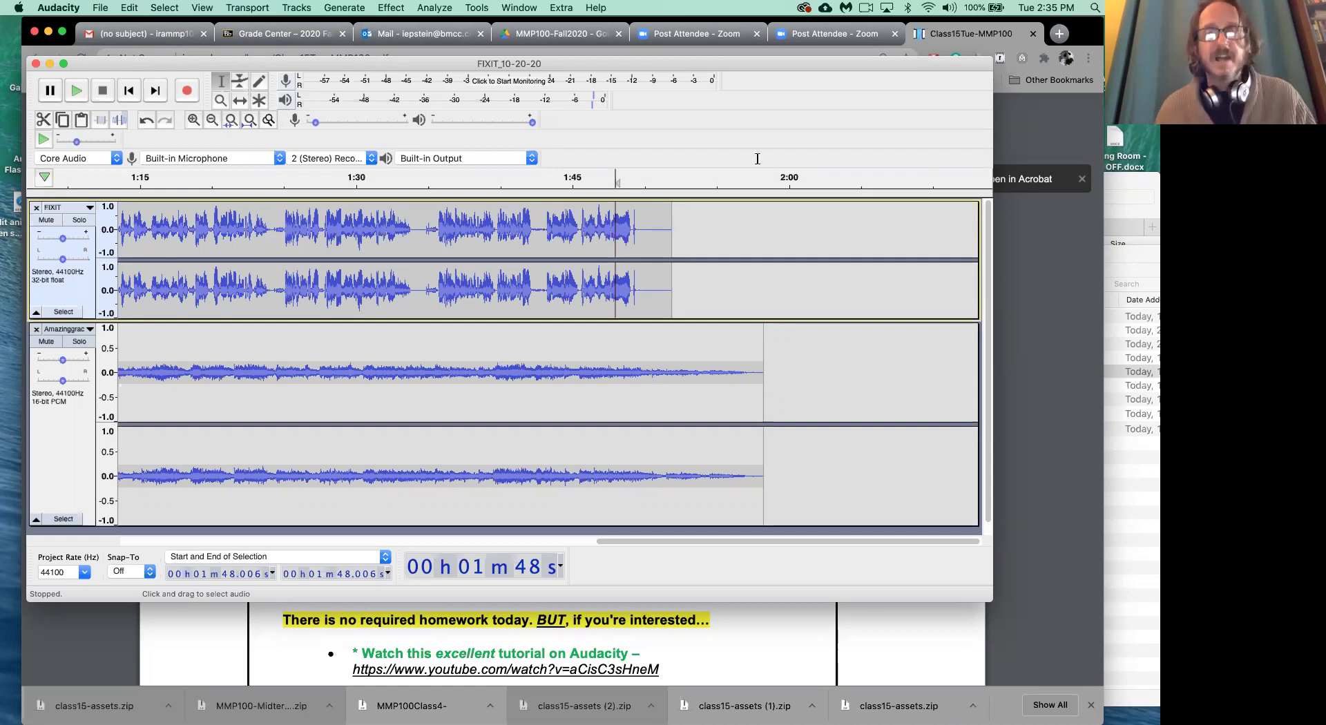
{"action": "key", "text": "super+s"}
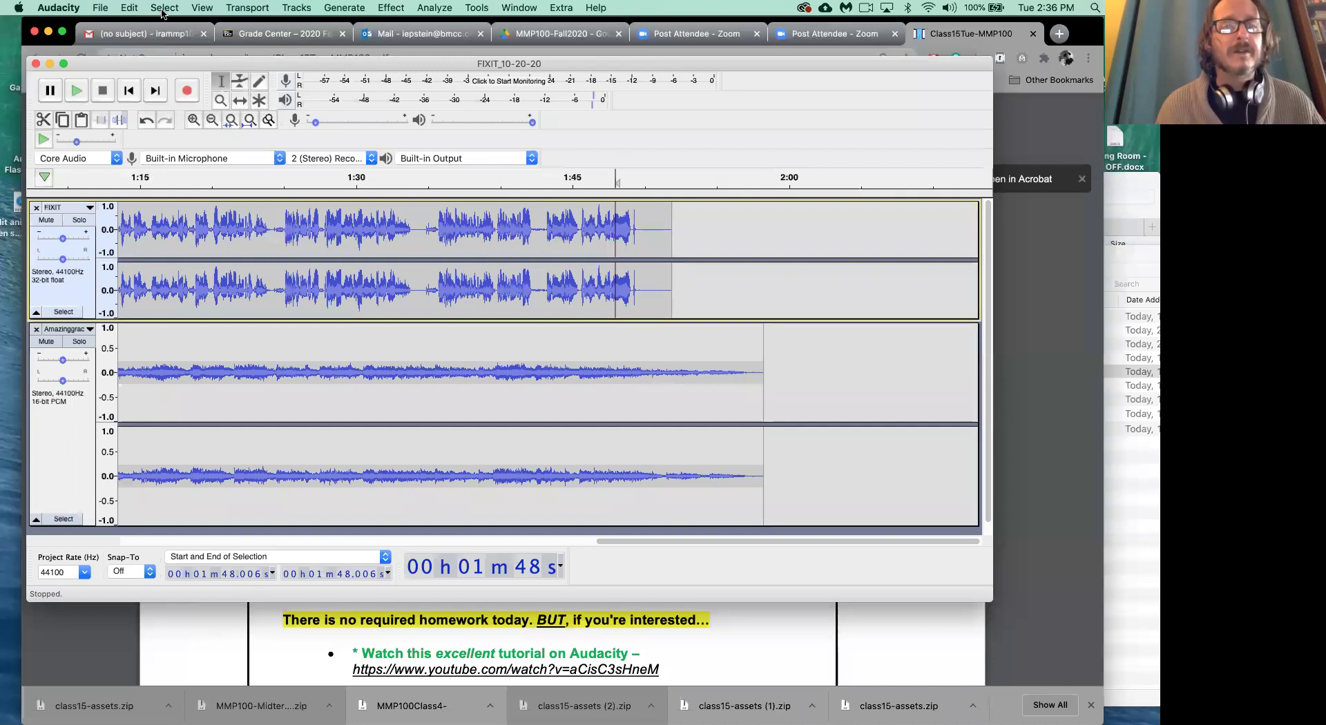
Step: Export the project as an MP3 named FIXIT_10-20-20.mp3 into the class15-assets folder with the Standard, 170-210 kbps preset
{"action": "left_click", "coordinate": [101, 7]}
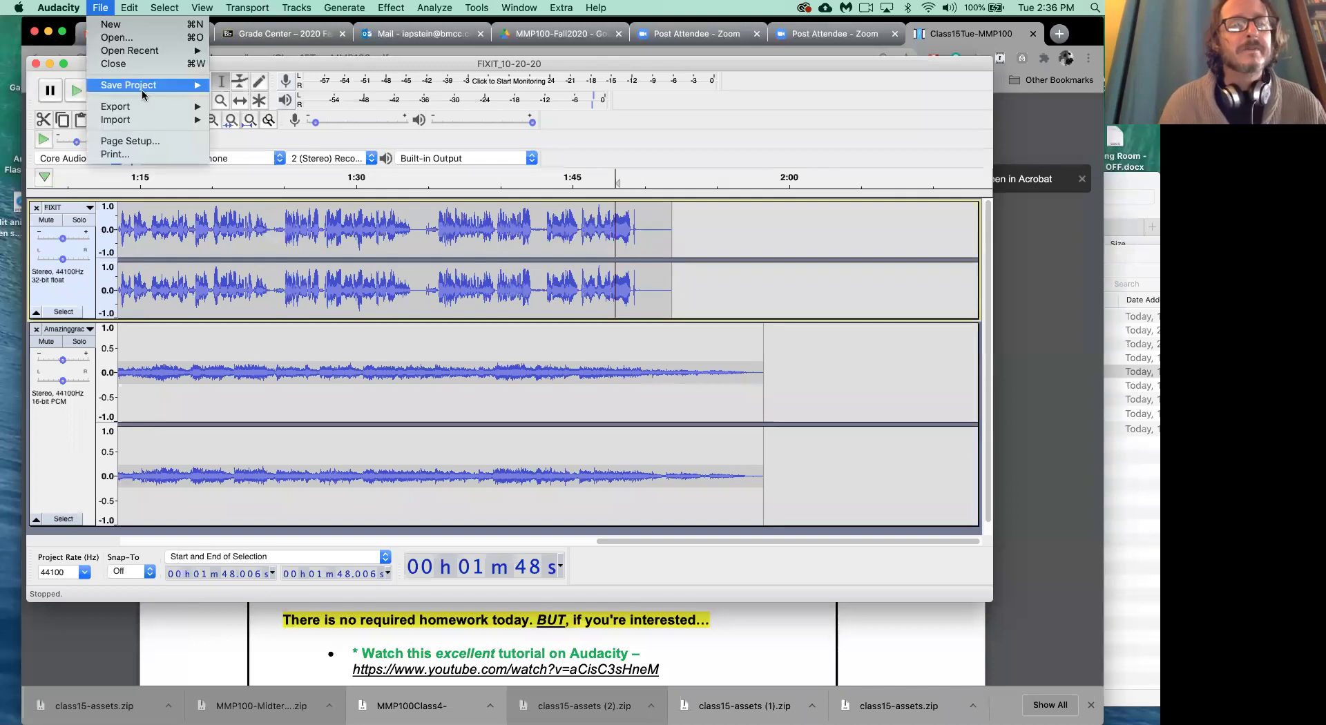
{"action": "mouse_move", "coordinate": [159, 107]}
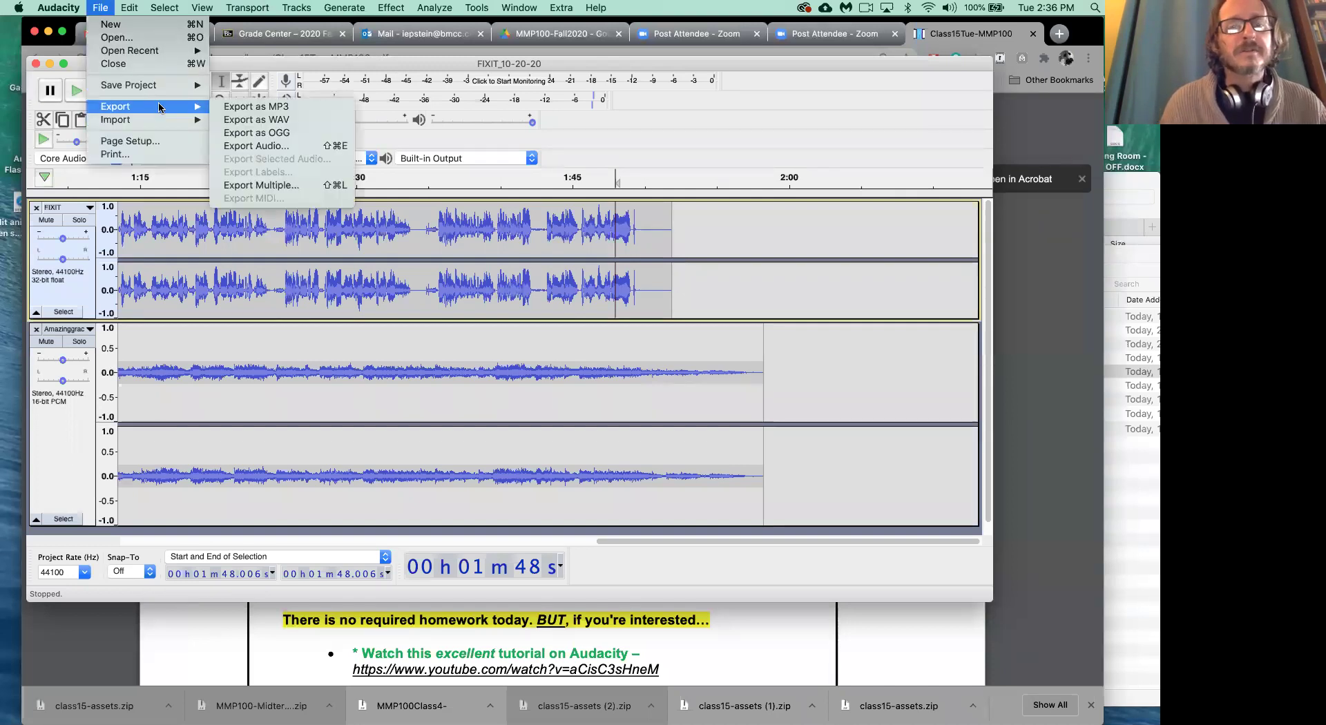
{"action": "left_click", "coordinate": [283, 112]}
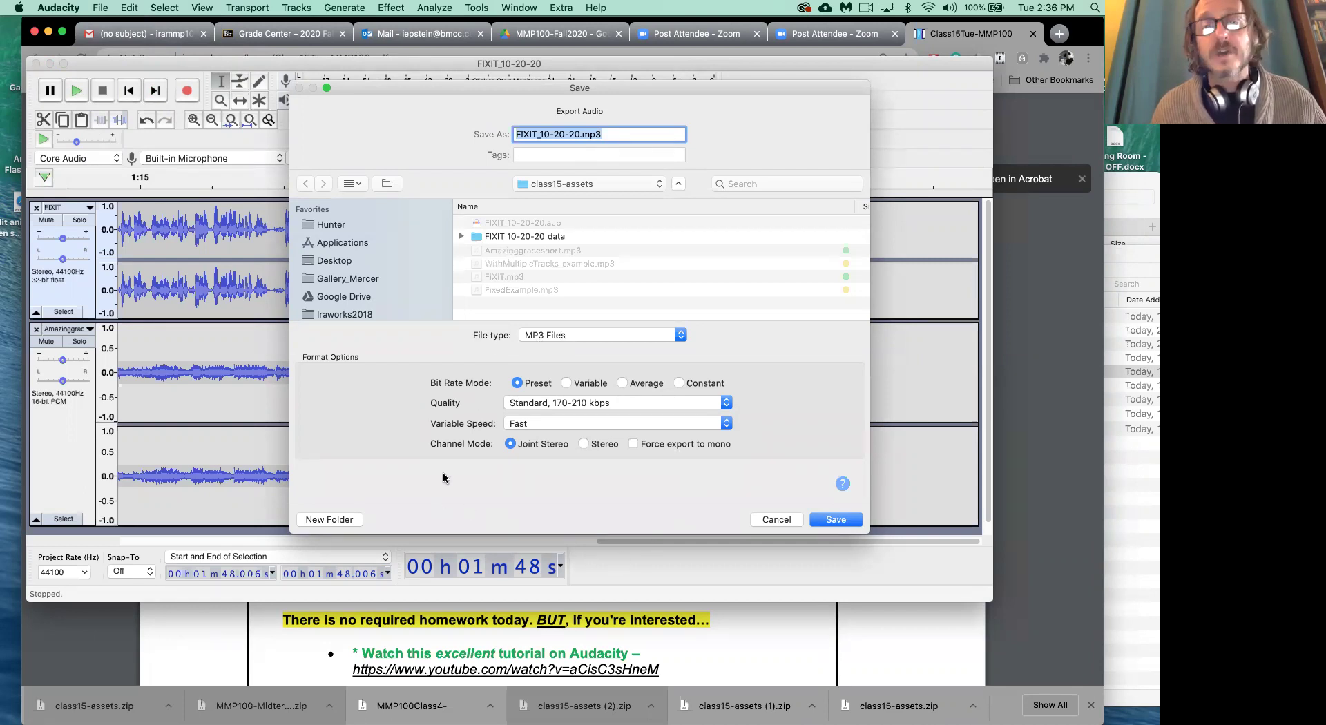
{"action": "left_click", "coordinate": [579, 184]}
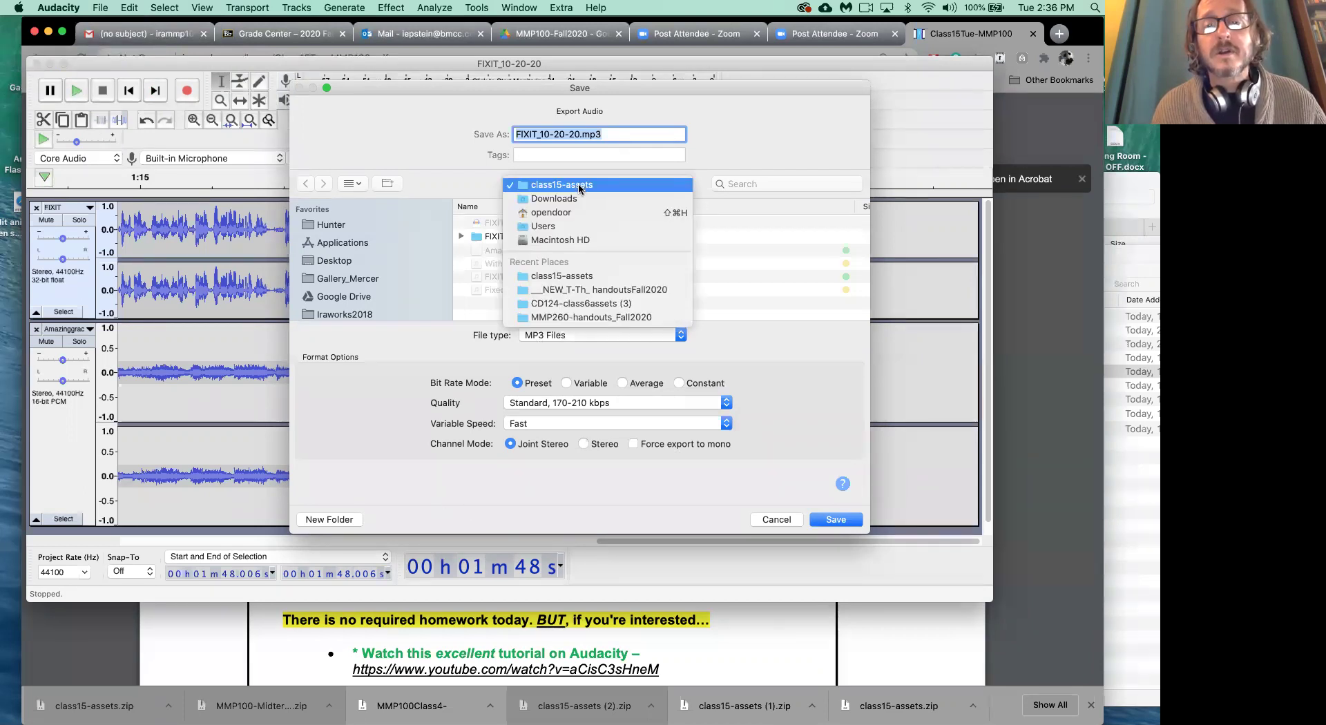
{"action": "left_click", "coordinate": [578, 184]}
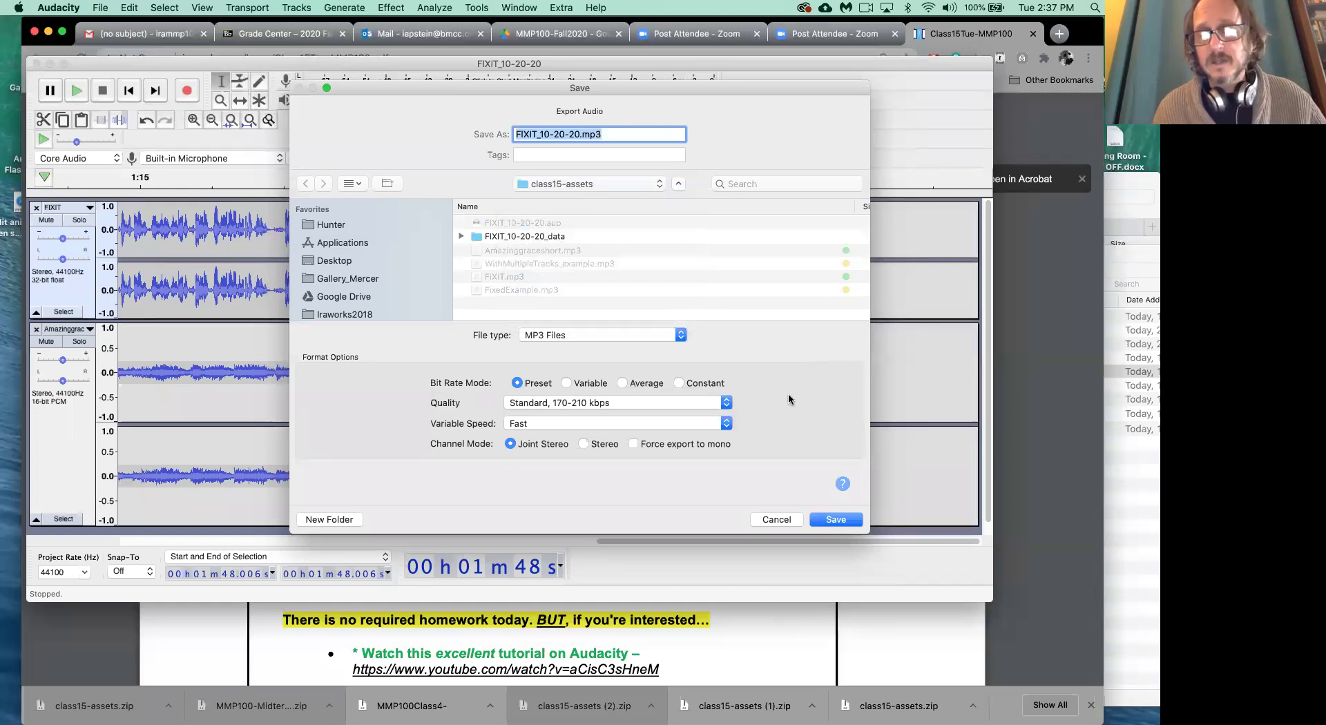
{"action": "left_click", "coordinate": [833, 521]}
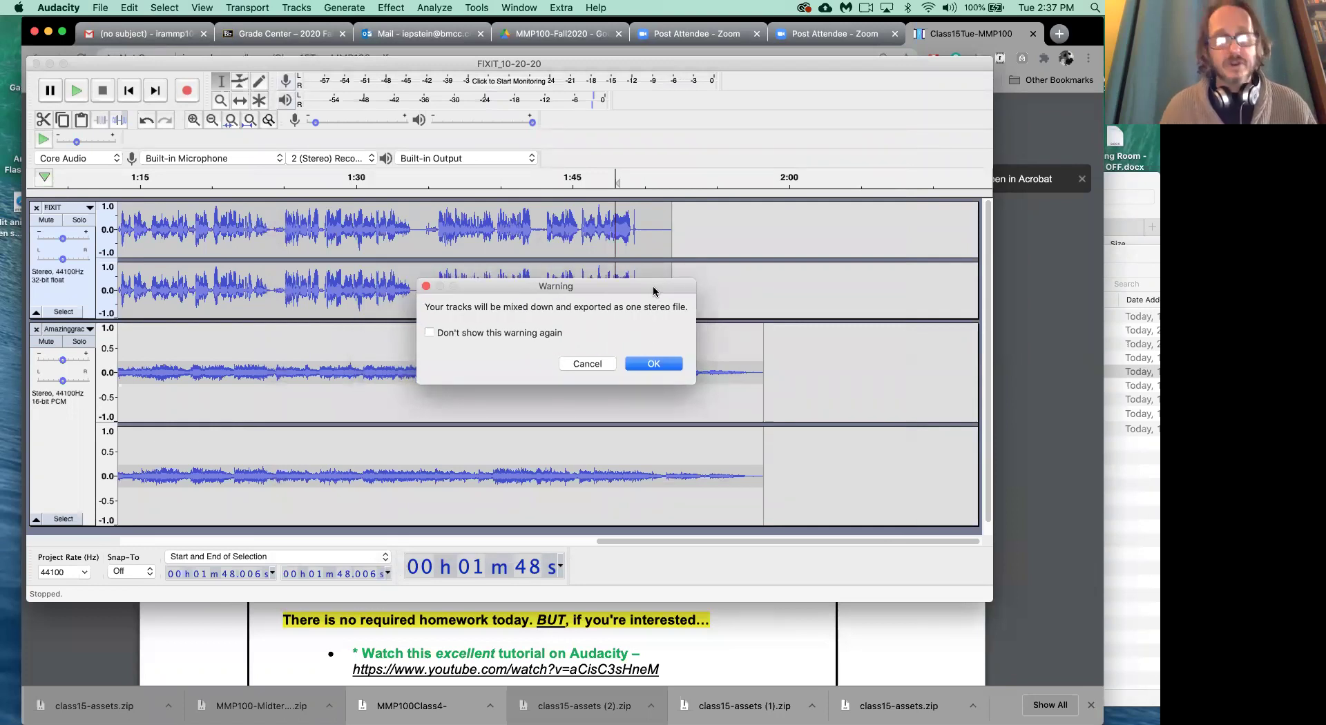
Step: Accept the mixdown to one stereo file and keep the metadata tags as they are to finish the export
{"action": "left_click", "coordinate": [514, 512]}
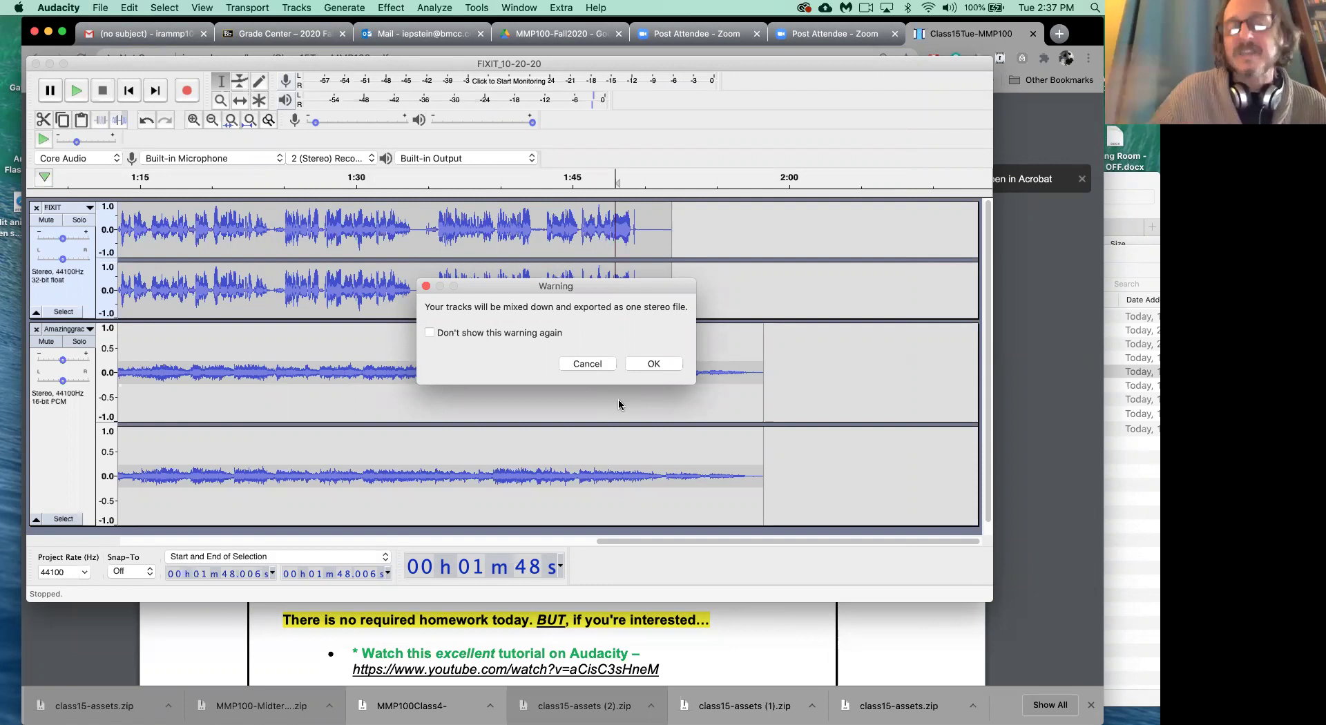
{"action": "left_click", "coordinate": [644, 351]}
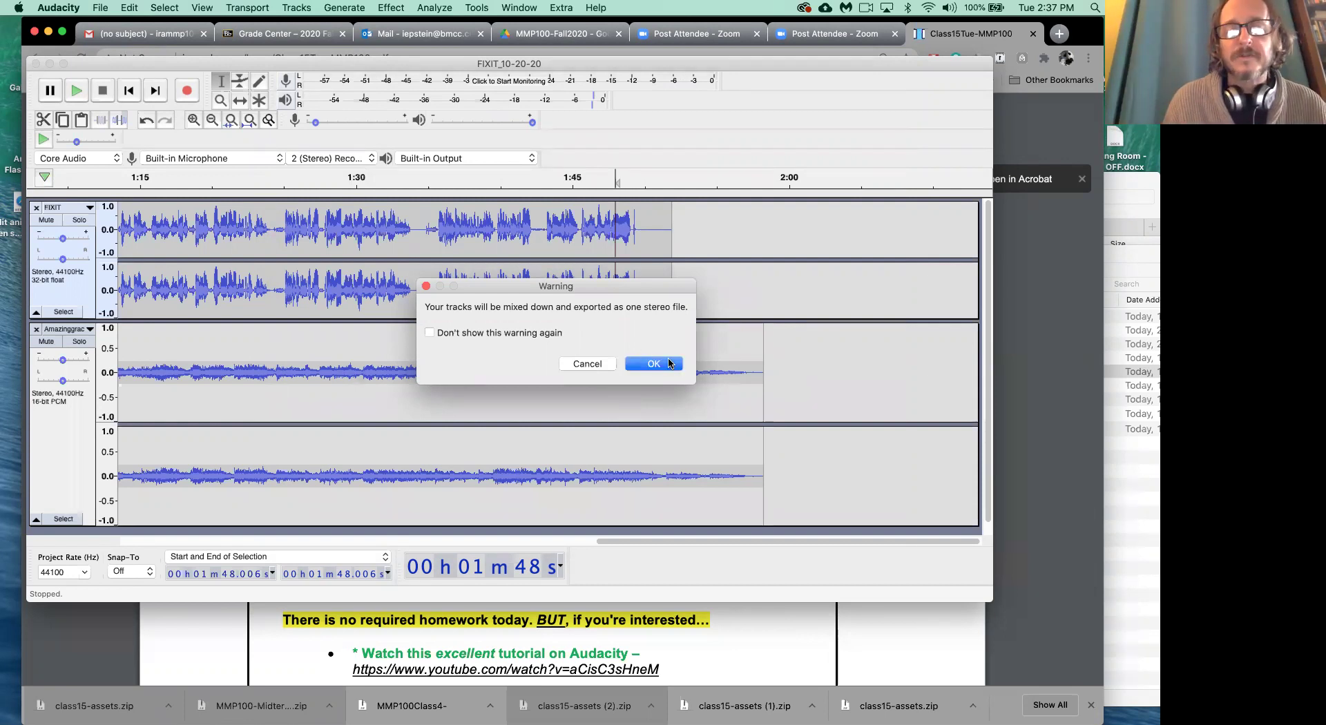
{"action": "left_click", "coordinate": [664, 368]}
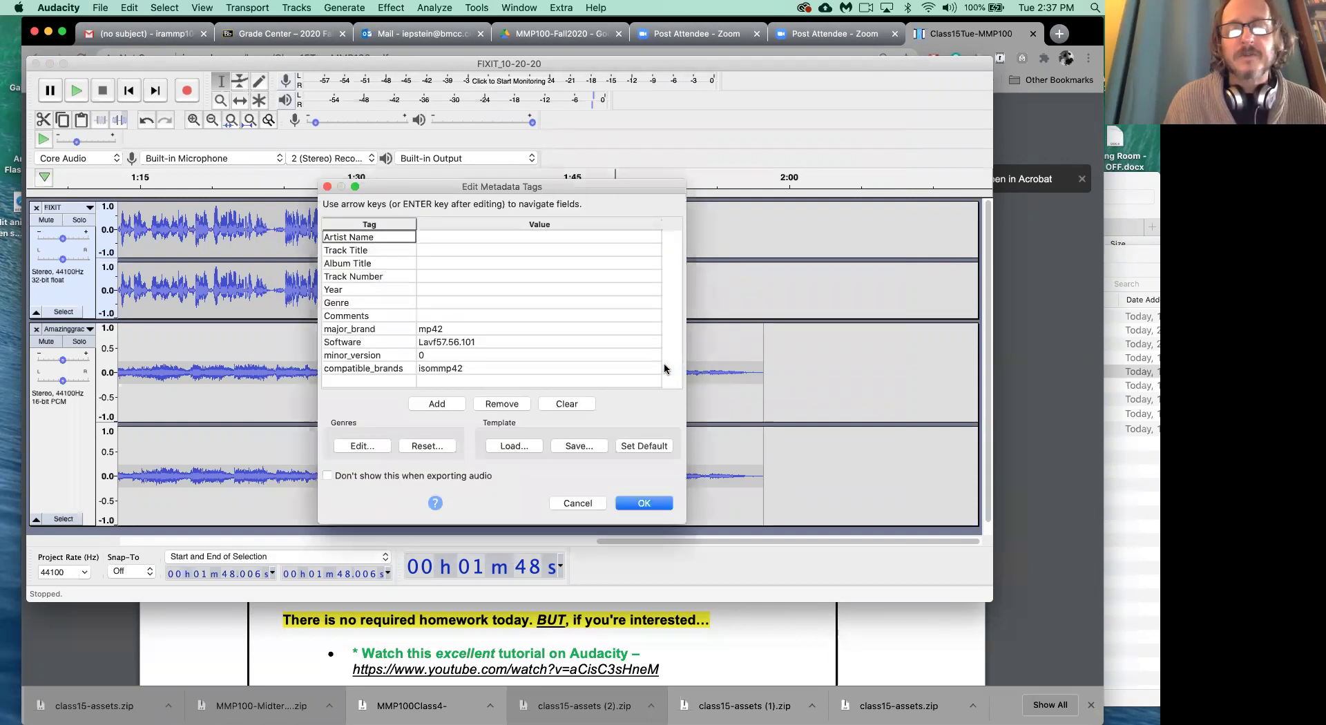
{"action": "left_click_drag", "start_coordinate": [531, 189], "coordinate": [693, 123]}
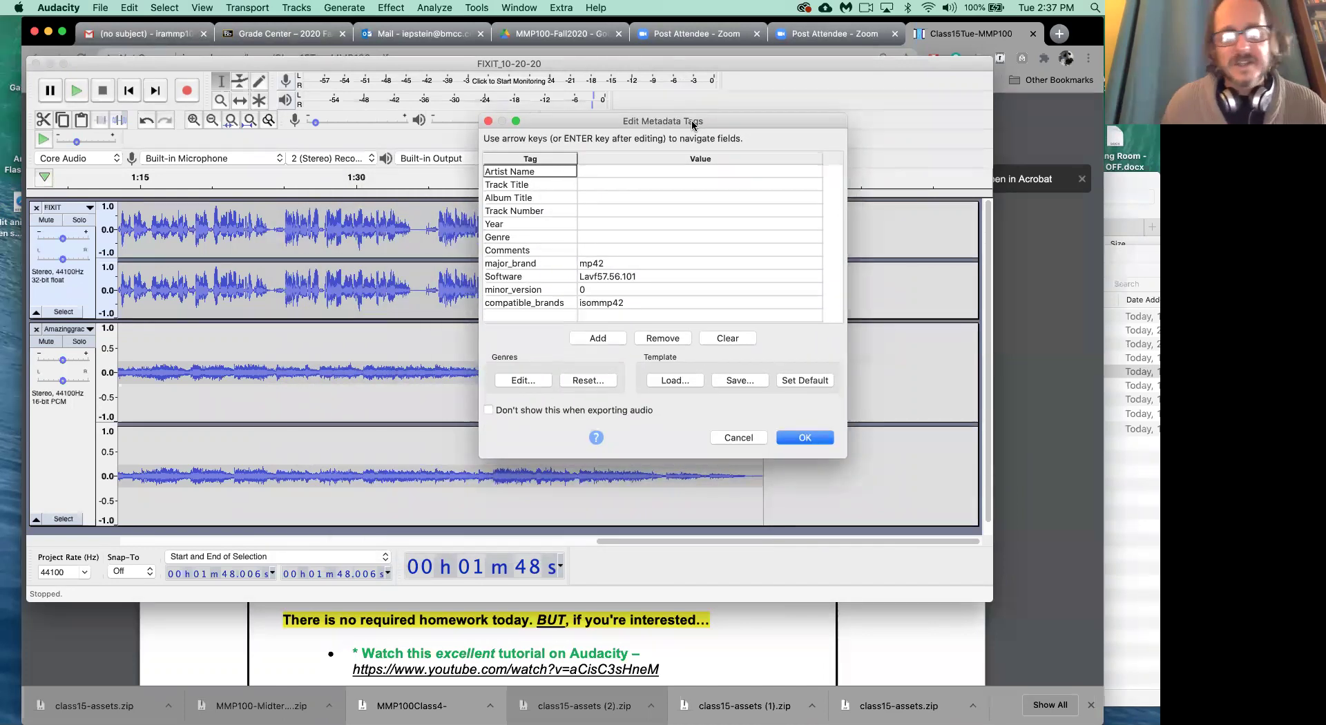
{"action": "left_click_drag", "start_coordinate": [694, 123], "coordinate": [750, 78]}
{"action": "left_click", "coordinate": [860, 393]}
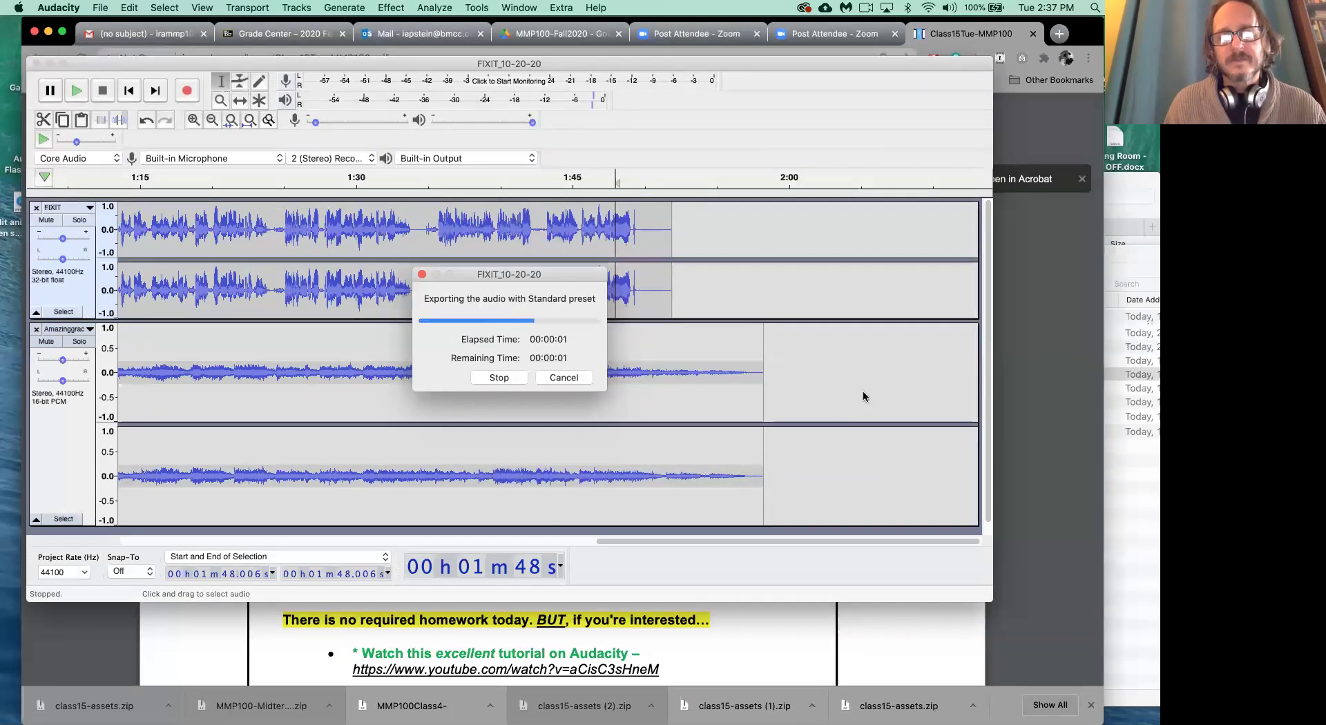
Step: Switch to Finder and open the class15-assets folder in Downloads to check the exported MP3
{"action": "left_click", "coordinate": [1139, 413]}
{"action": "left_click_drag", "start_coordinate": [842, 266], "coordinate": [757, 195]}
{"action": "double_click", "coordinate": [543, 250]}
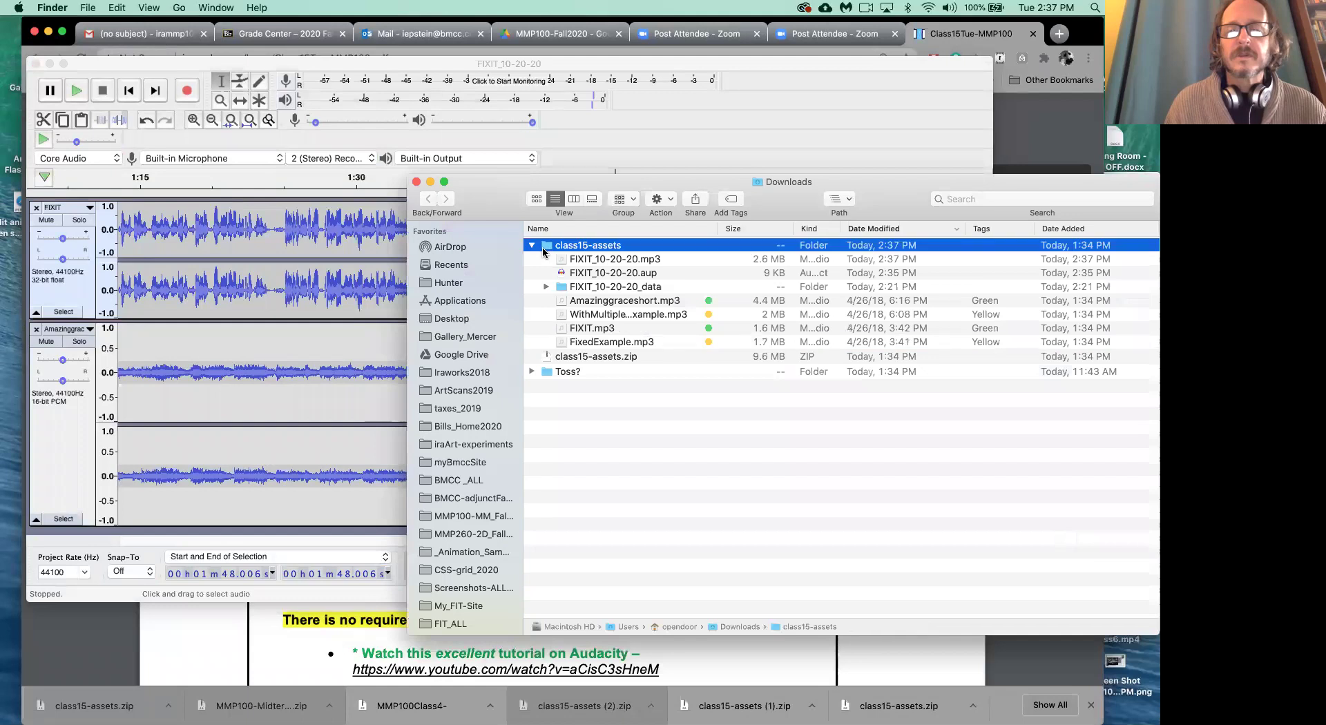
{"action": "left_click_drag", "start_coordinate": [482, 201], "coordinate": [391, 137]}
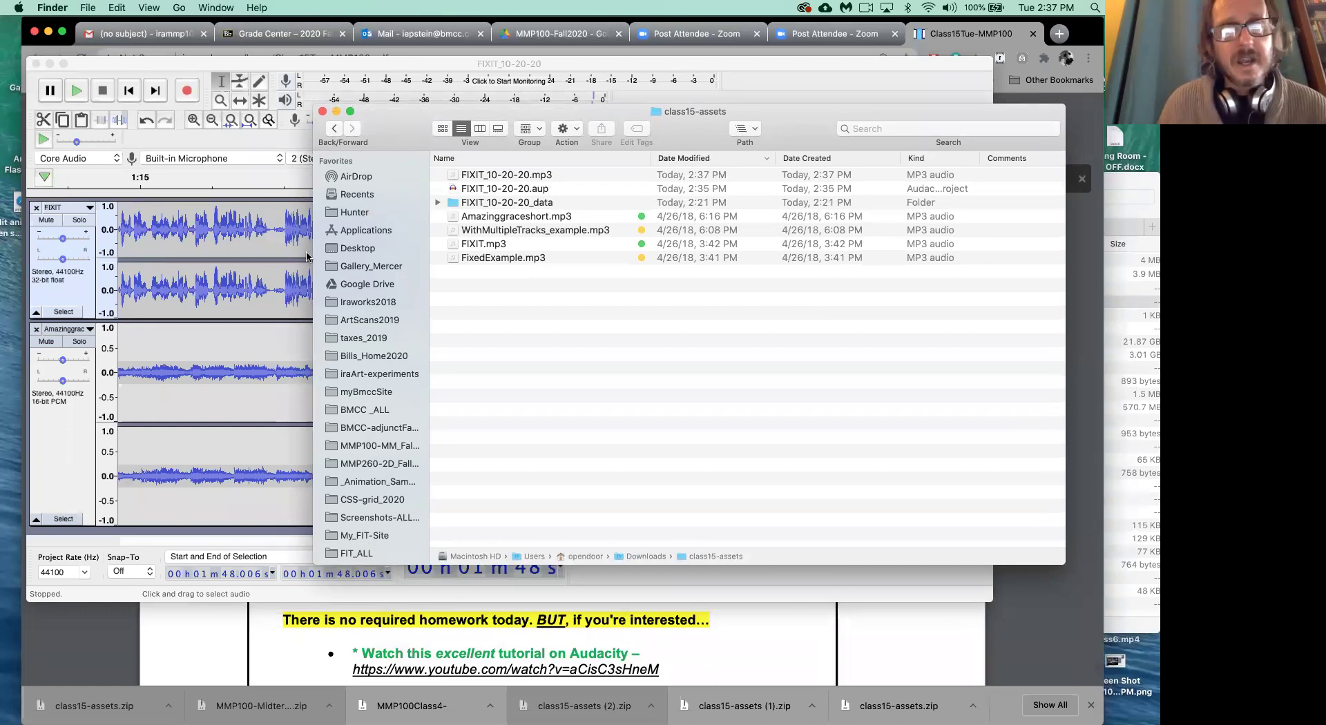
Step: Preview the exported FIXIT_10-20-20.mp3 with Quick Look, adjusting the system volume while it plays, and close the preview
{"action": "left_click", "coordinate": [504, 176]}
{"action": "key", "text": "space"}
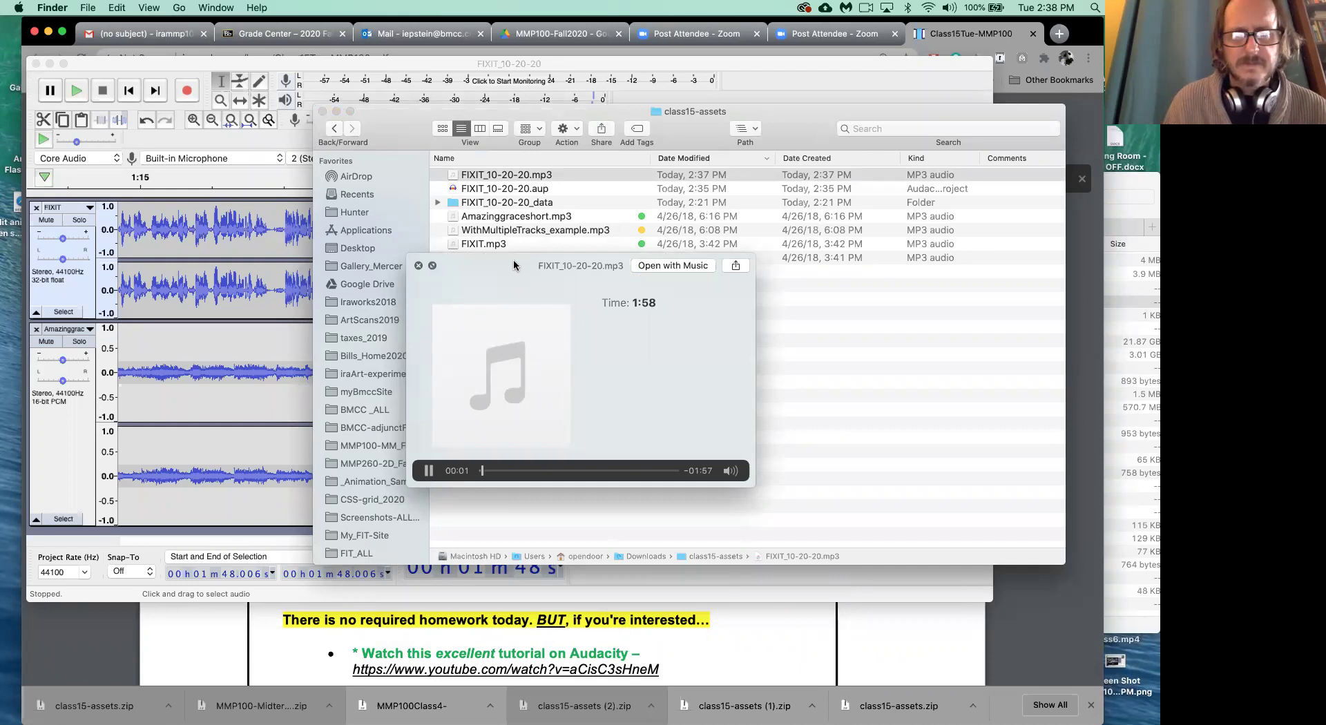
{"action": "key", "text": "space"}
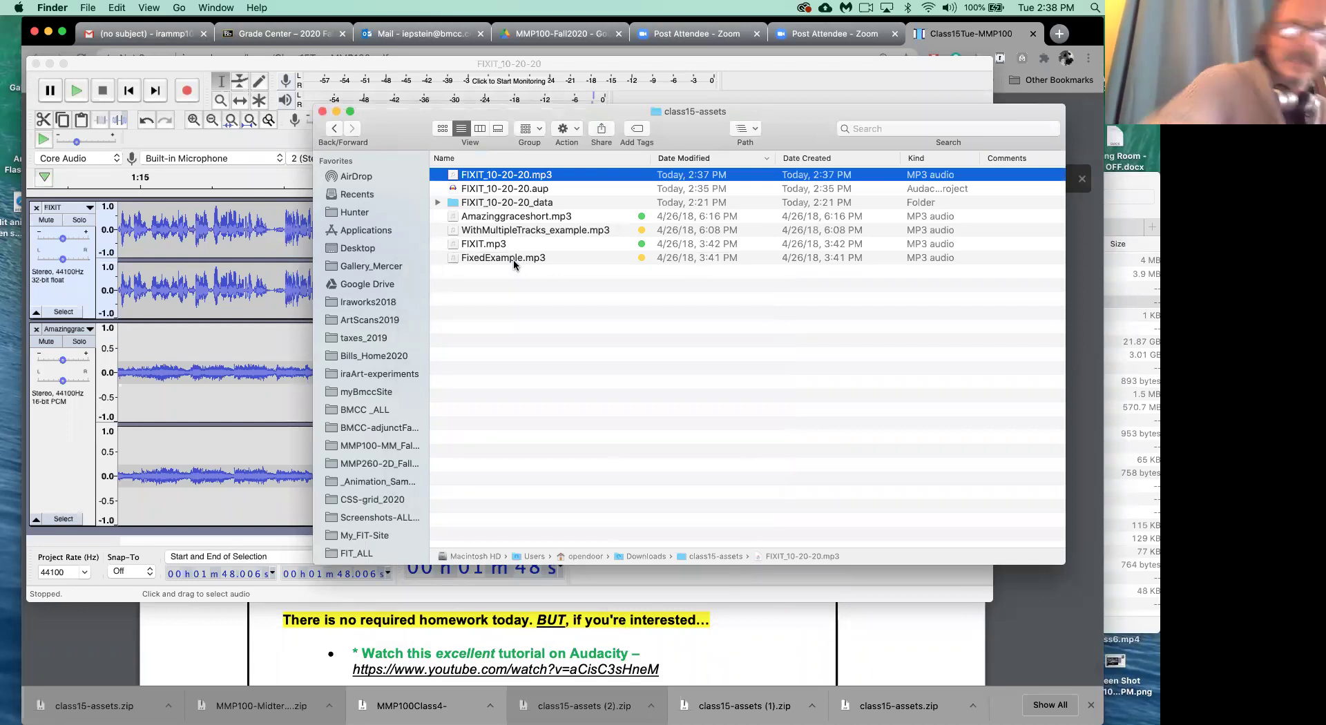
{"action": "key", "text": "space"}
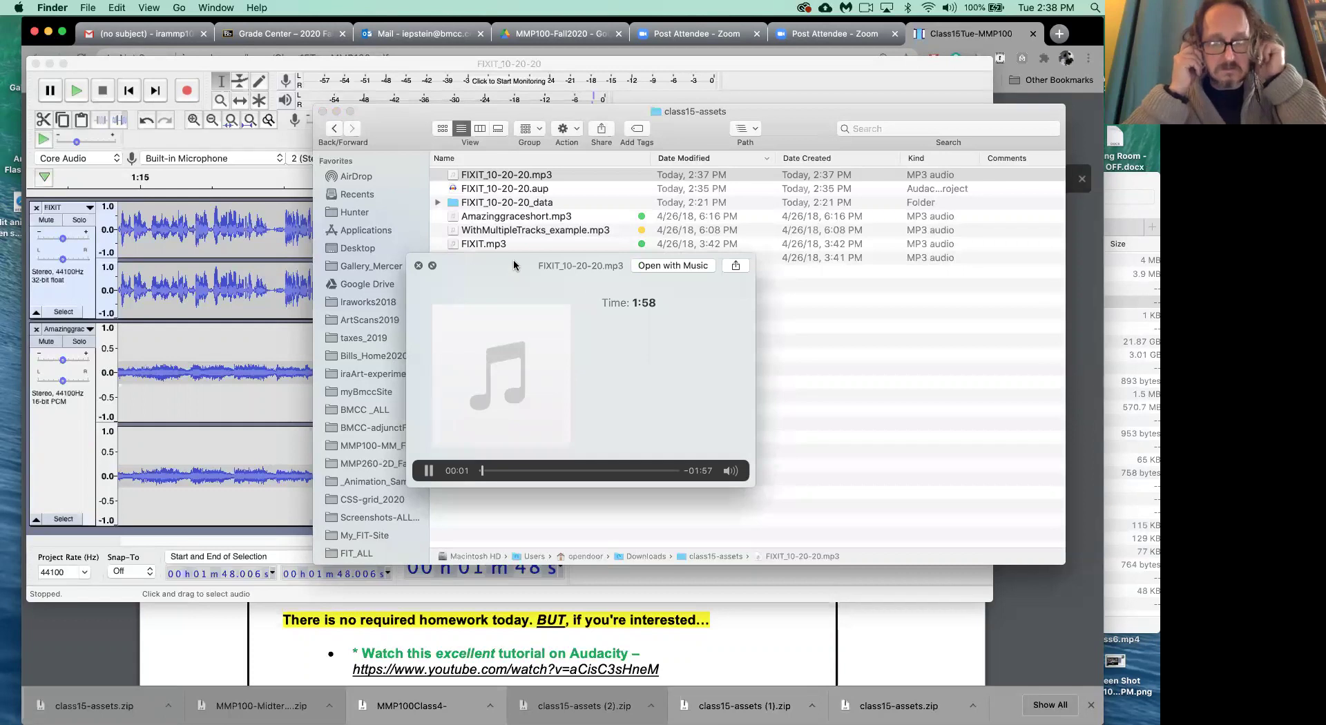
{"action": "key", "text": "XF86AudioRaiseVolume"}
{"action": "key", "text": "XF86AudioRaiseVolume"}
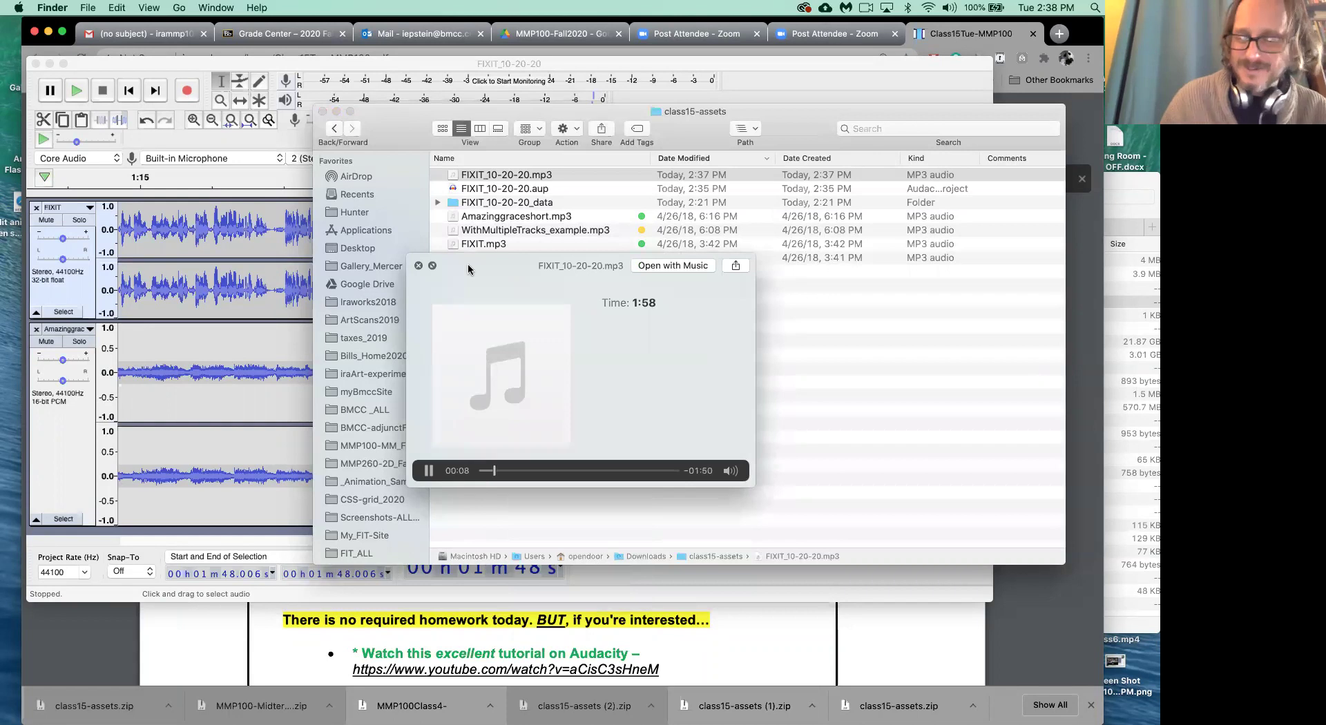
{"action": "key", "text": "XF86AudioLowerVolume"}
{"action": "key", "text": "space"}
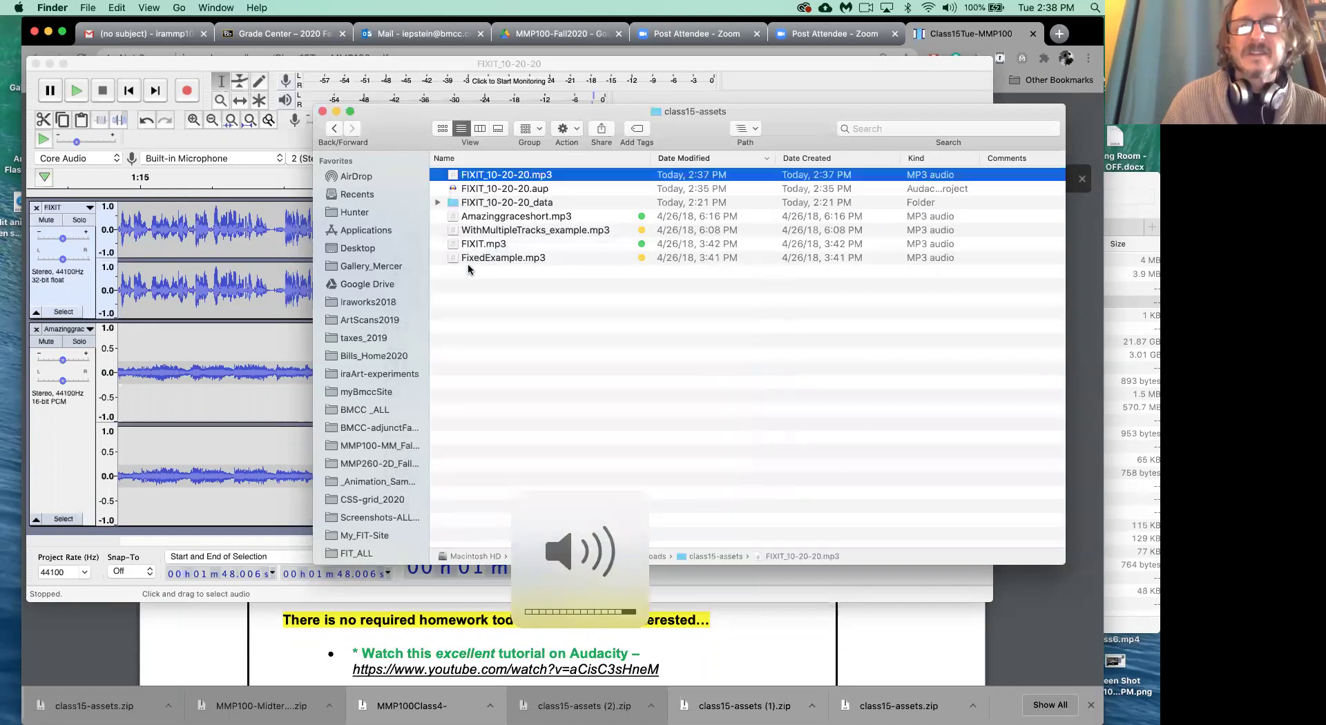
Step: Inspect the FIXIT_10-20-20.aup project file and the nested eff and d1f folders inside FIXIT_10-20-20_data, and collapse the folders again
{"action": "left_click", "coordinate": [511, 194]}
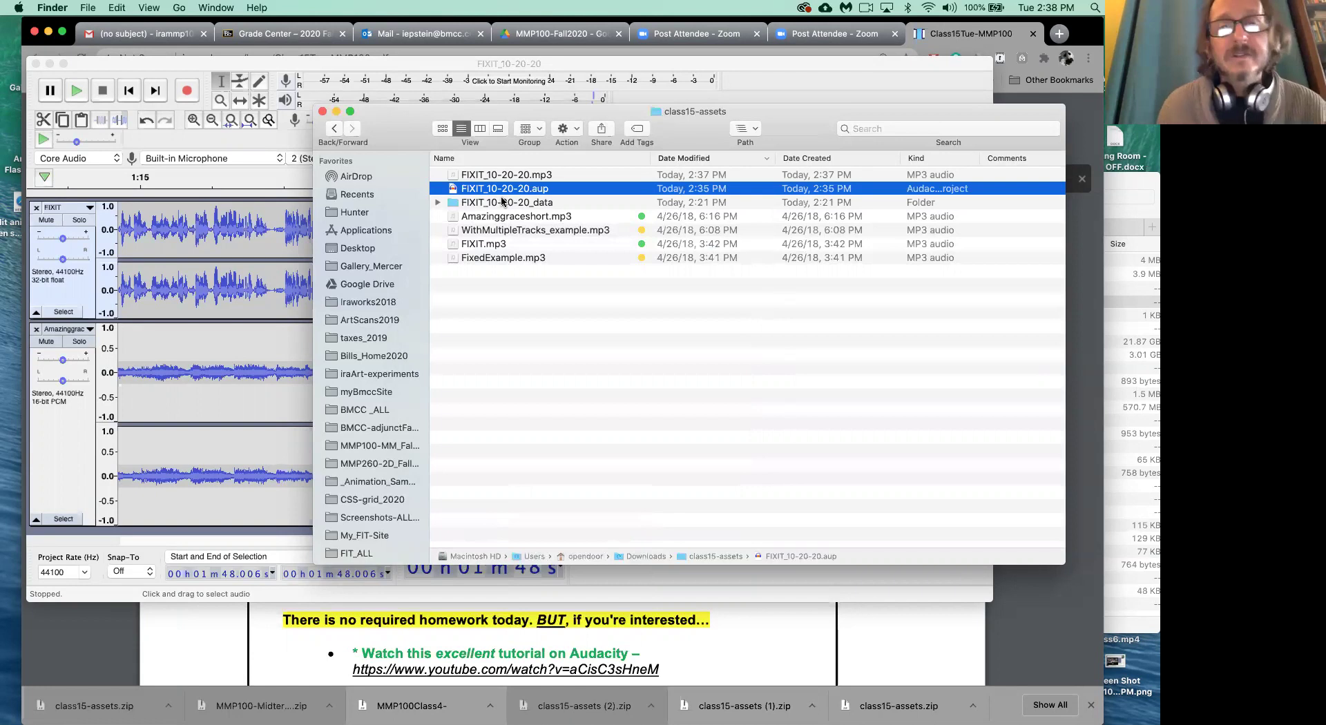
{"action": "left_click", "coordinate": [505, 205]}
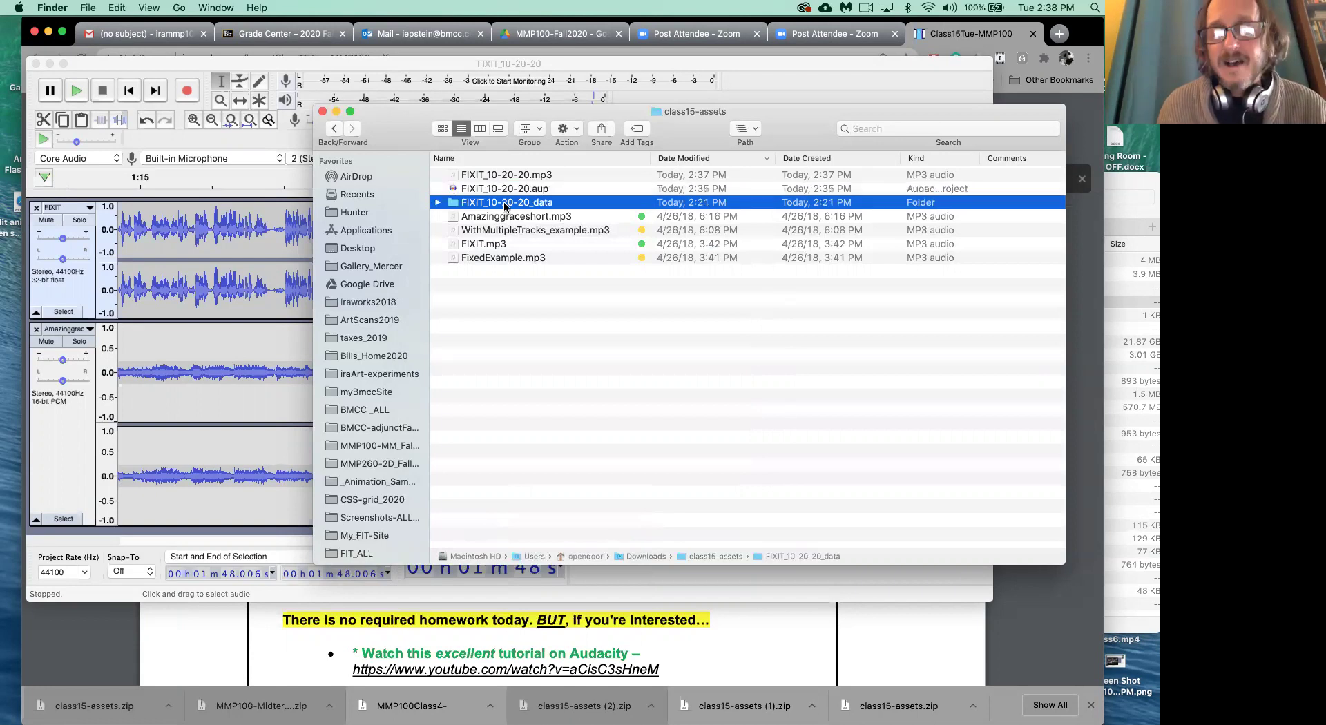
{"action": "left_click", "coordinate": [438, 203]}
{"action": "left_click", "coordinate": [453, 216]}
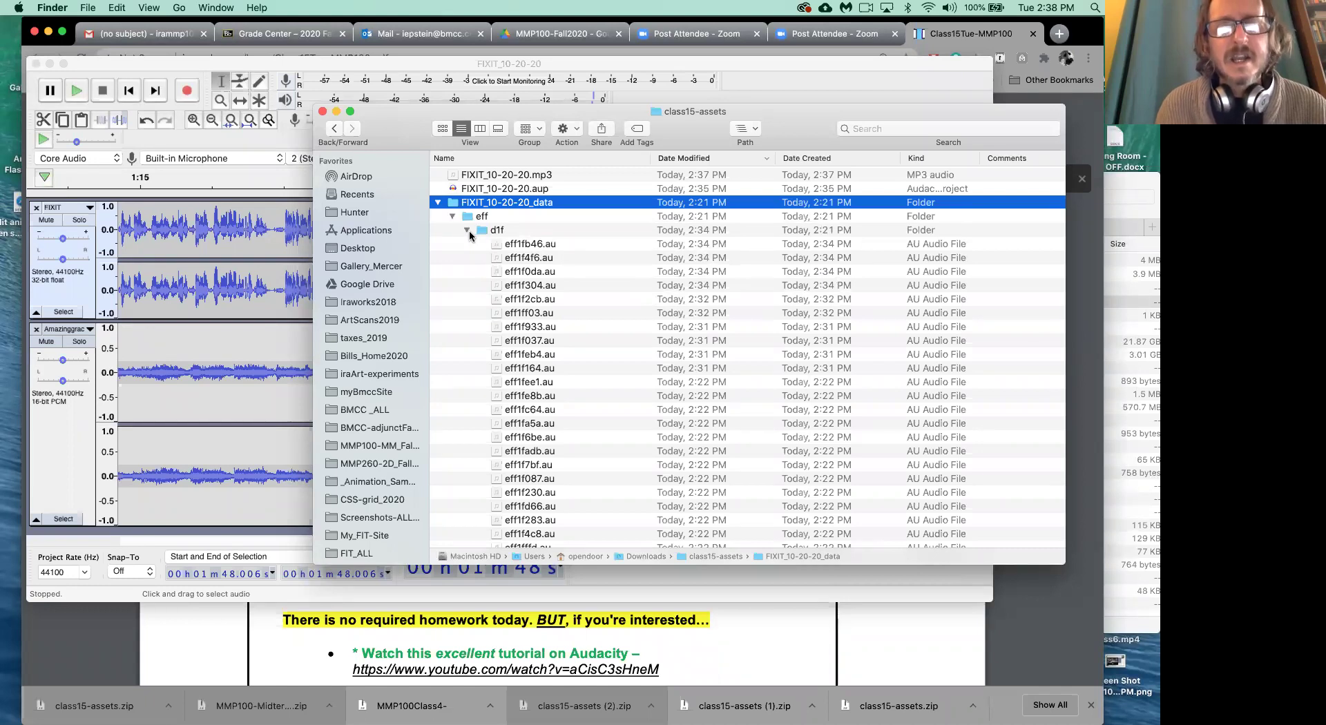
{"action": "left_click", "coordinate": [467, 231]}
{"action": "left_click", "coordinate": [451, 188]}
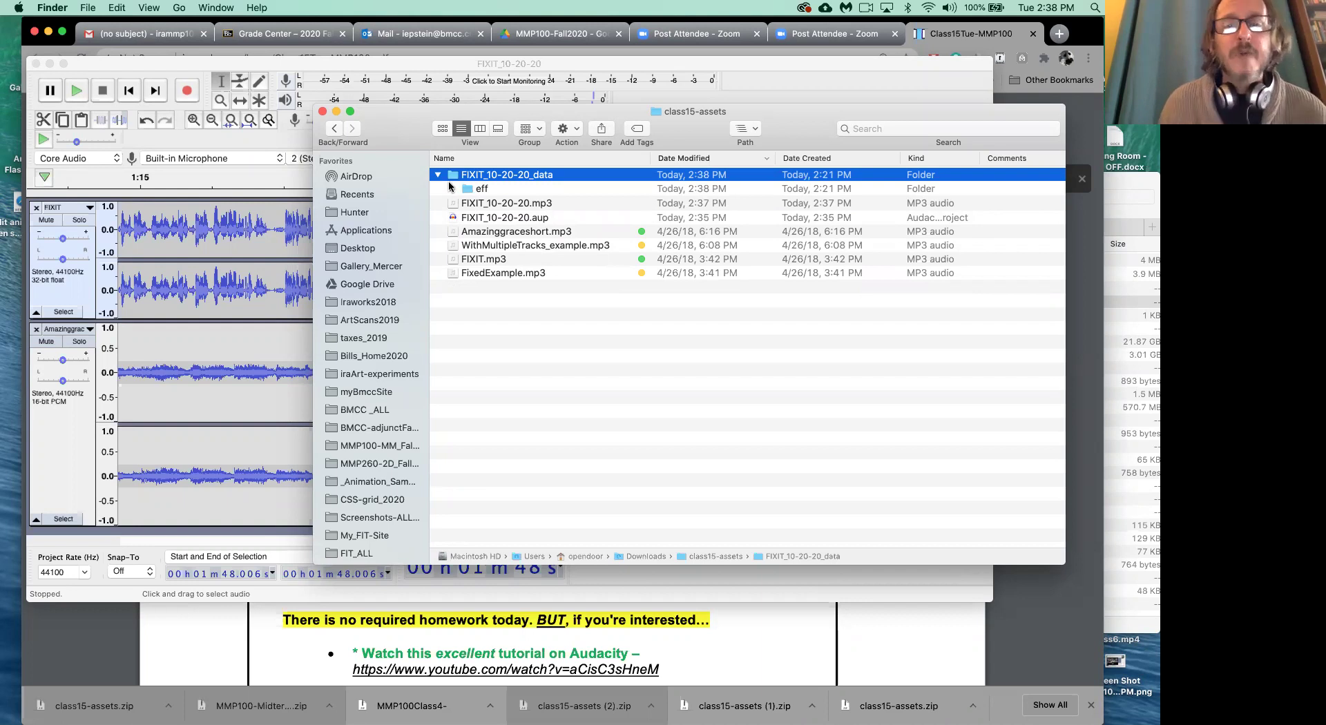
{"action": "left_click", "coordinate": [438, 176]}
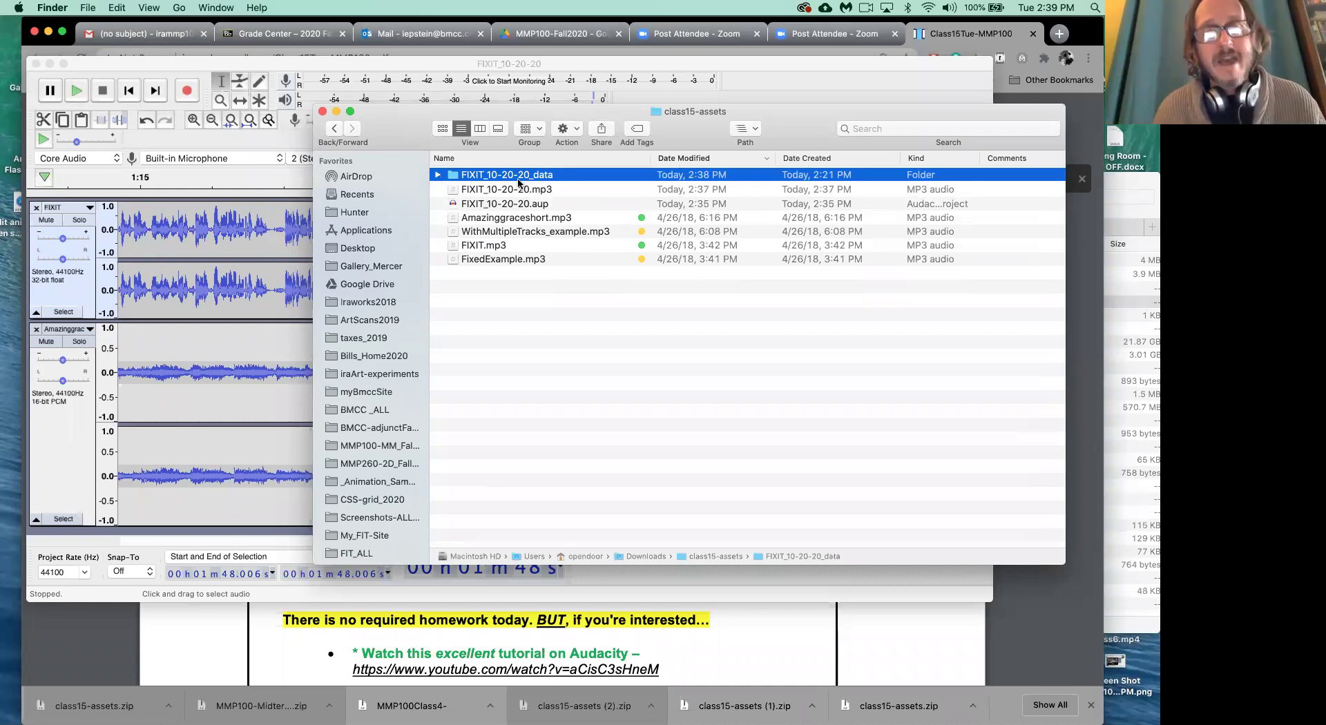
Step: Highlight the project's required files together: FIXIT.mp3, FIXIT_10-20-20_data, FIXIT_10-20-20.aup and Amazinggraceshort.mp3, and clear the selection
{"action": "left_click", "coordinate": [508, 248]}
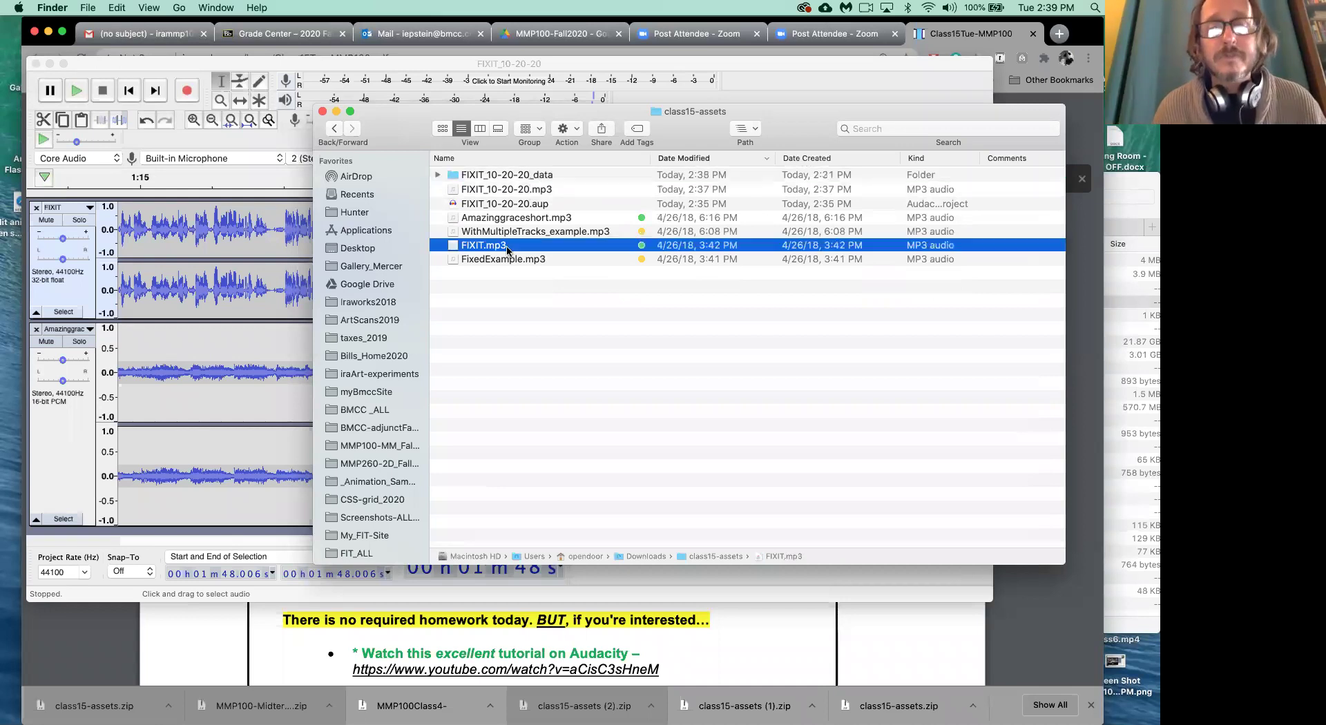
{"action": "left_click", "coordinate": [541, 177], "text": "super"}
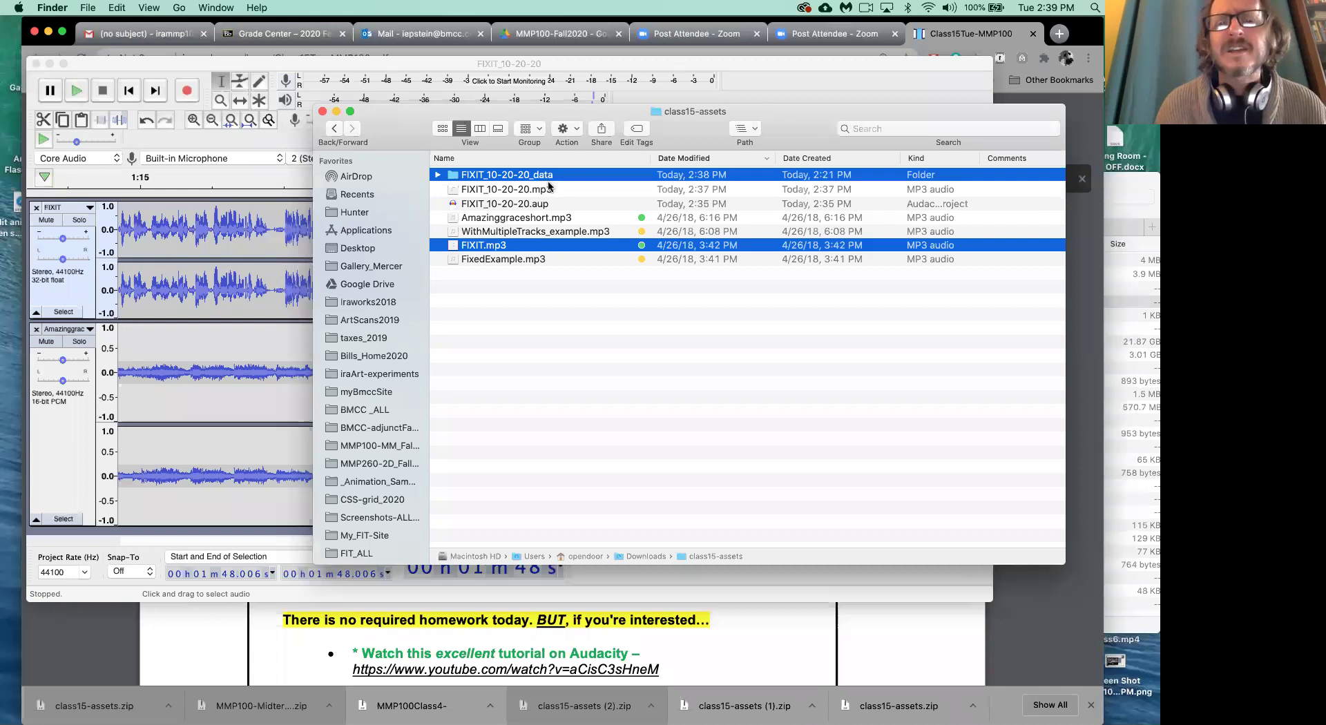
{"action": "left_click", "coordinate": [539, 206], "text": "super"}
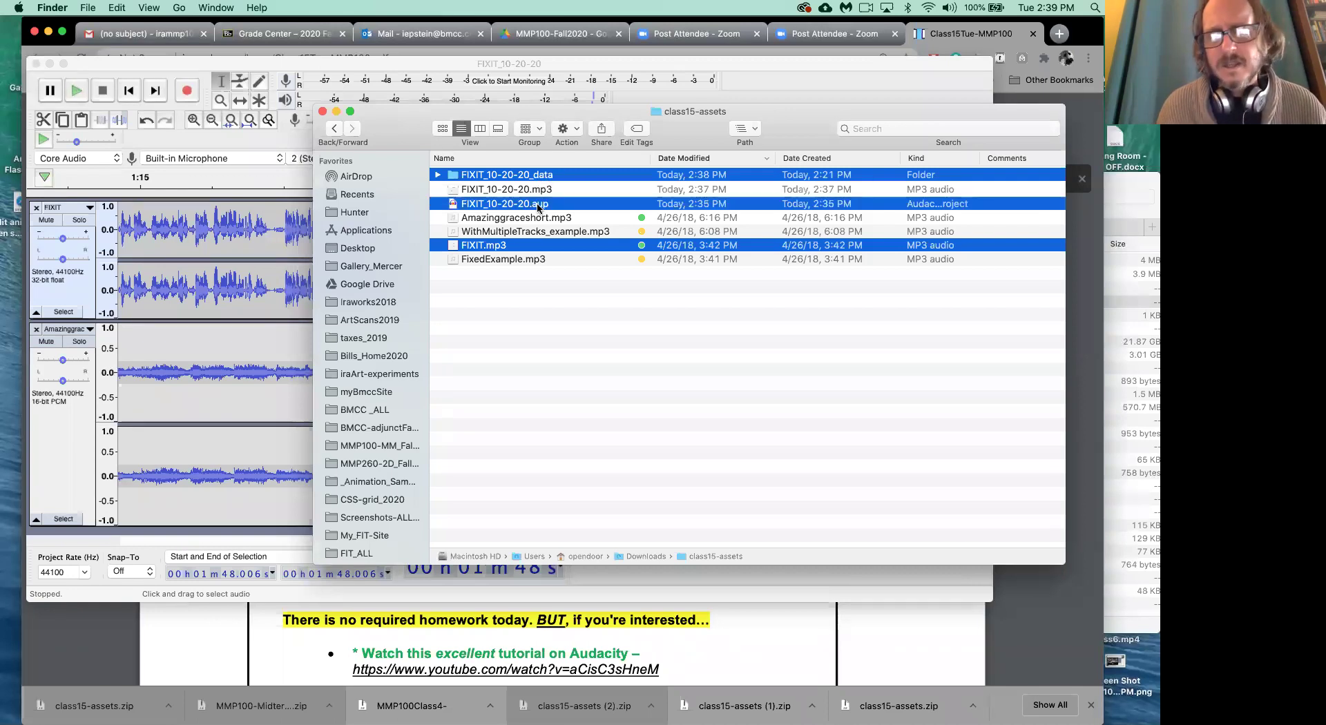
{"action": "left_click", "coordinate": [537, 220], "text": "super"}
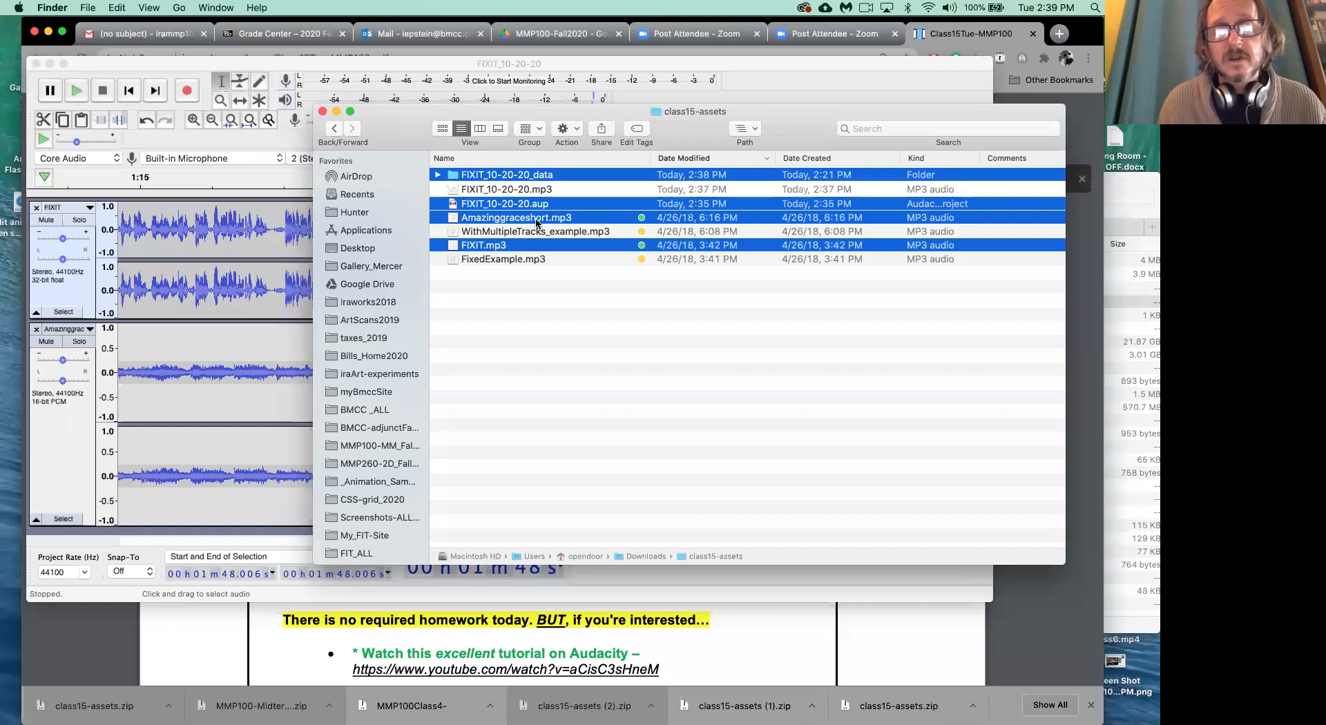
{"action": "left_click", "coordinate": [549, 326]}
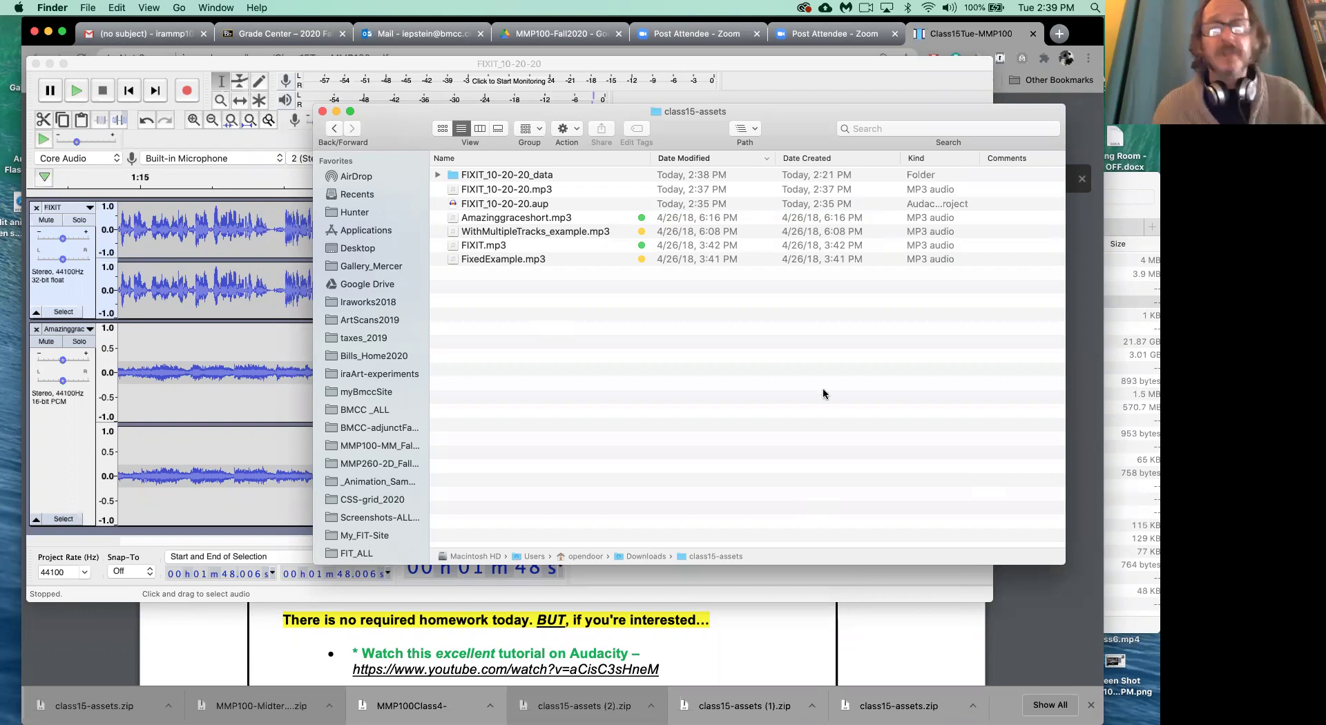
Step: Switch to Chrome and review the end of the Class15Tue-MMP100 notes, covering output, free sound clips and the For Next Class section
{"action": "key", "text": "super+Tab"}
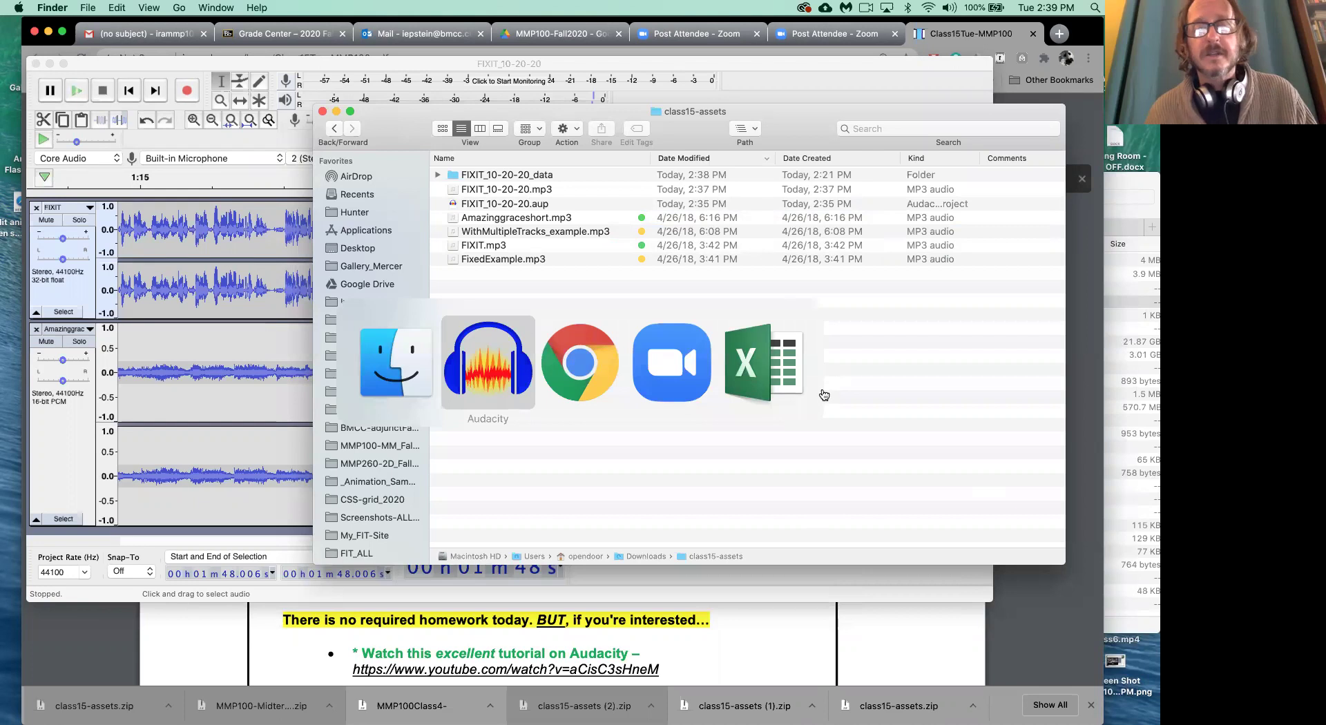
{"action": "key", "text": "super+Tab"}
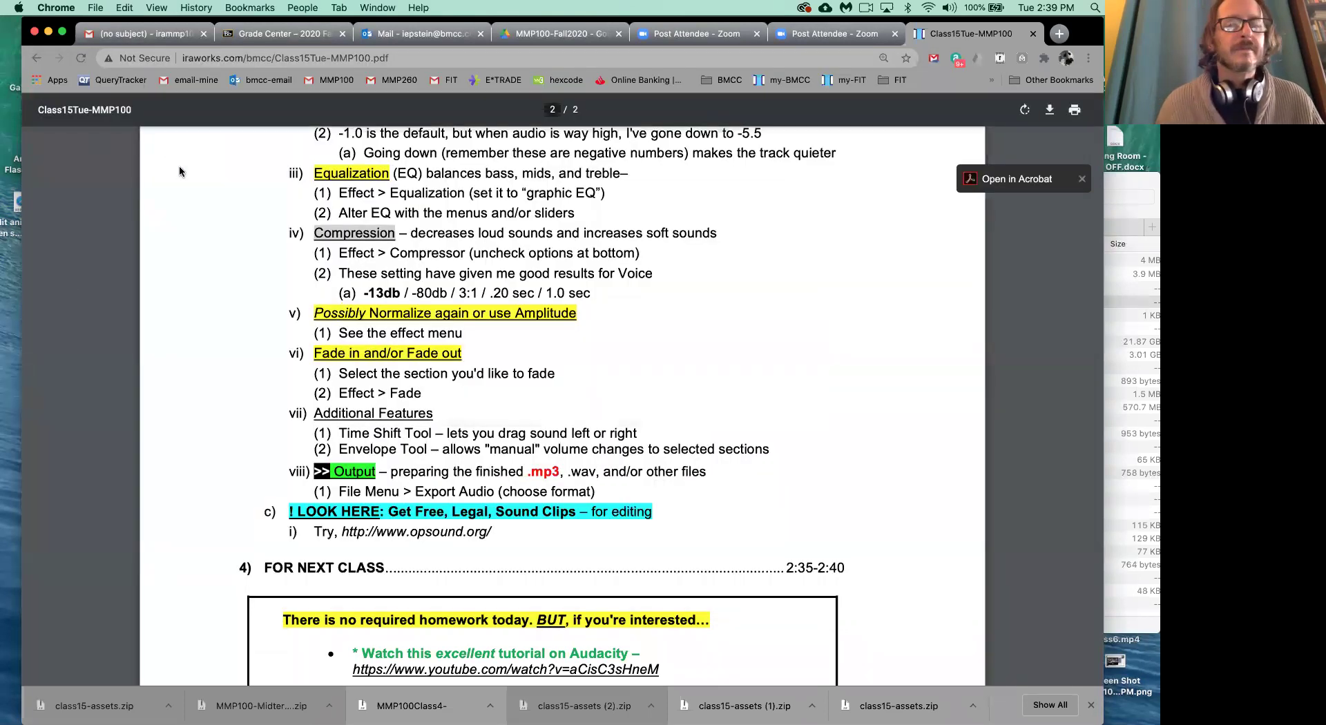
{"action": "scroll", "coordinate": [404, 487], "scroll_direction": "down", "scroll_amount": 4}
{"action": "scroll", "coordinate": [404, 487], "scroll_direction": "down", "scroll_amount": 3}
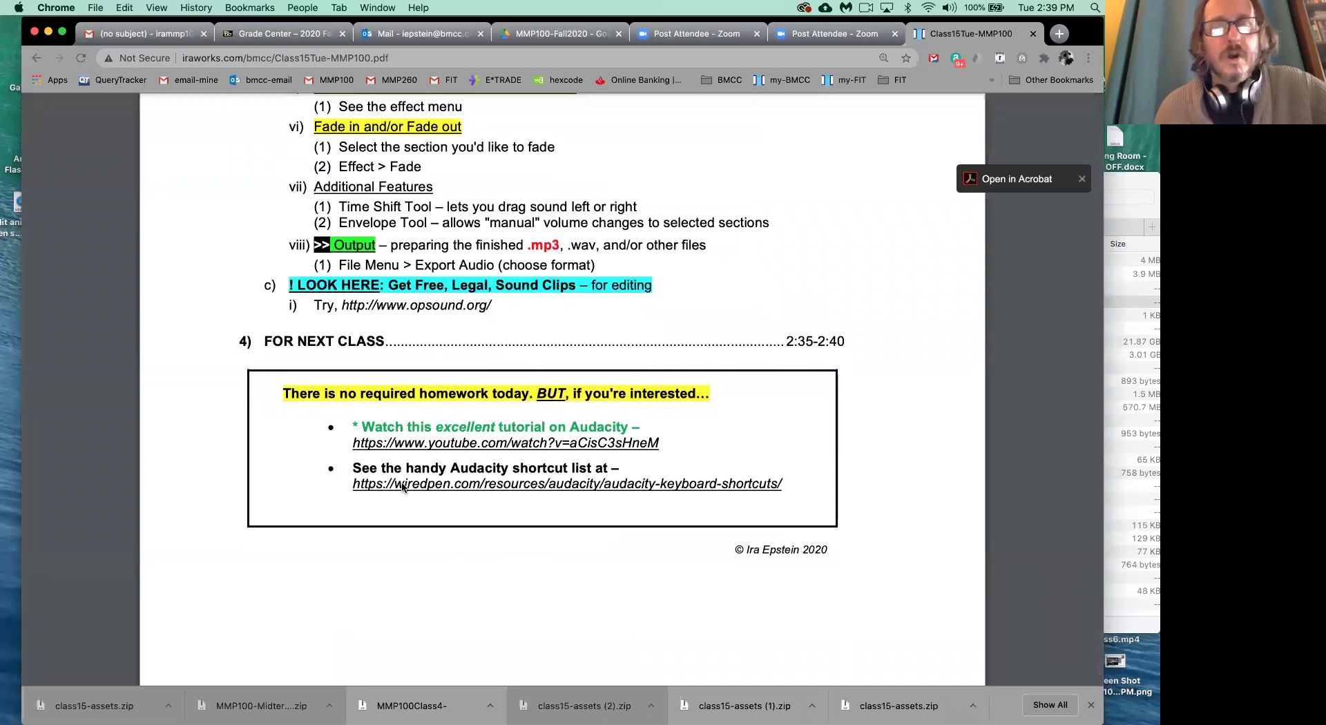
{"action": "scroll", "coordinate": [404, 487], "scroll_direction": "up", "scroll_amount": 4}
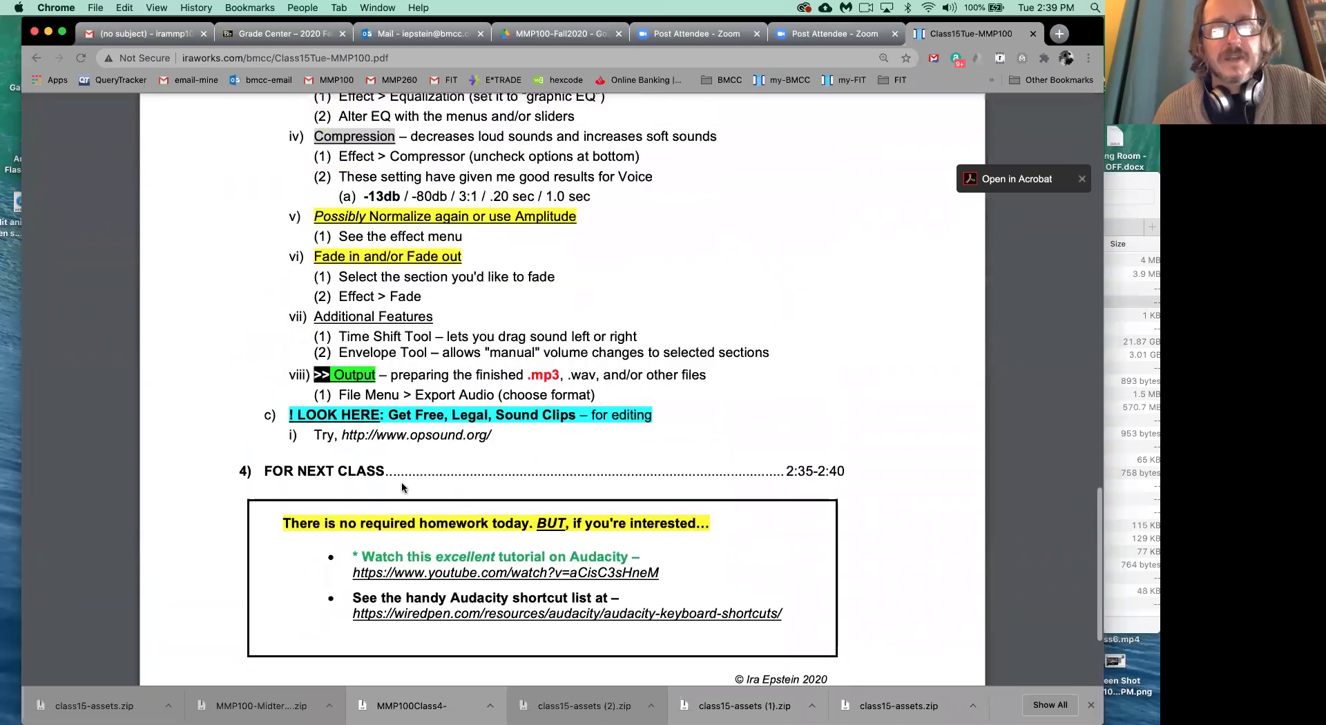
{"action": "scroll", "coordinate": [402, 487], "scroll_direction": "down", "scroll_amount": 1}
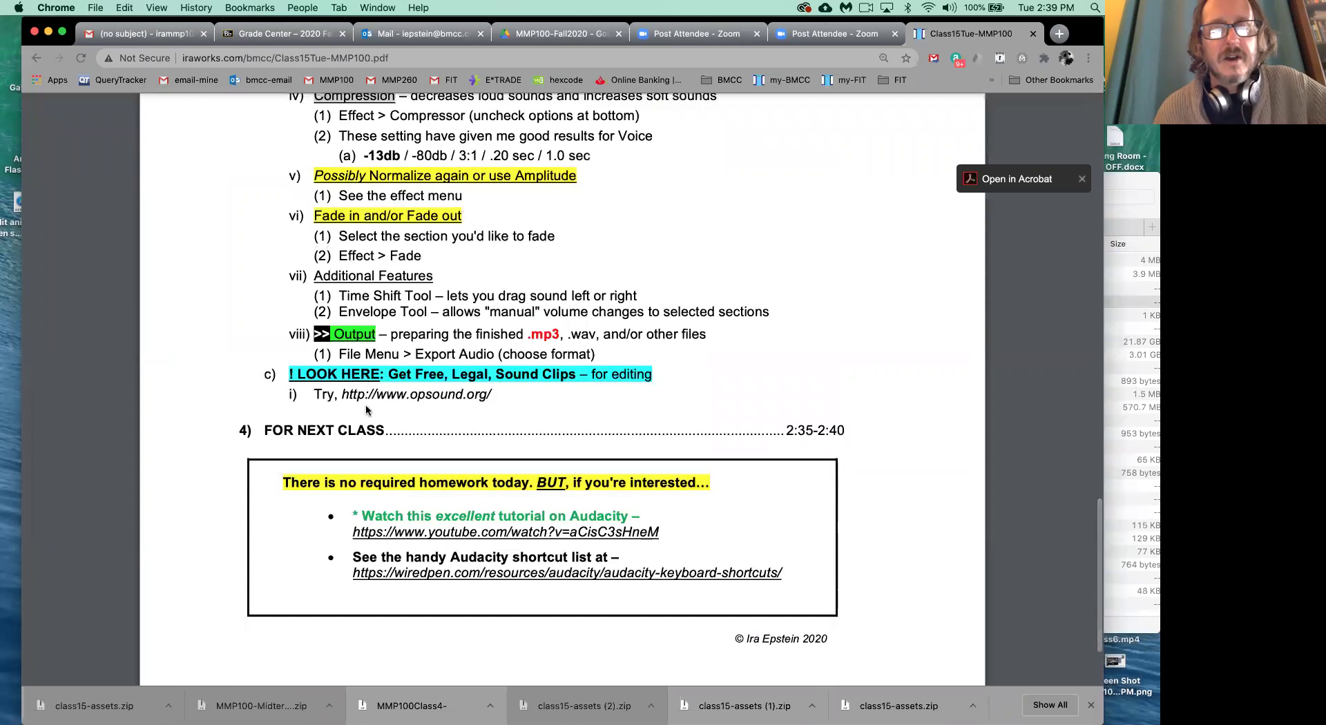